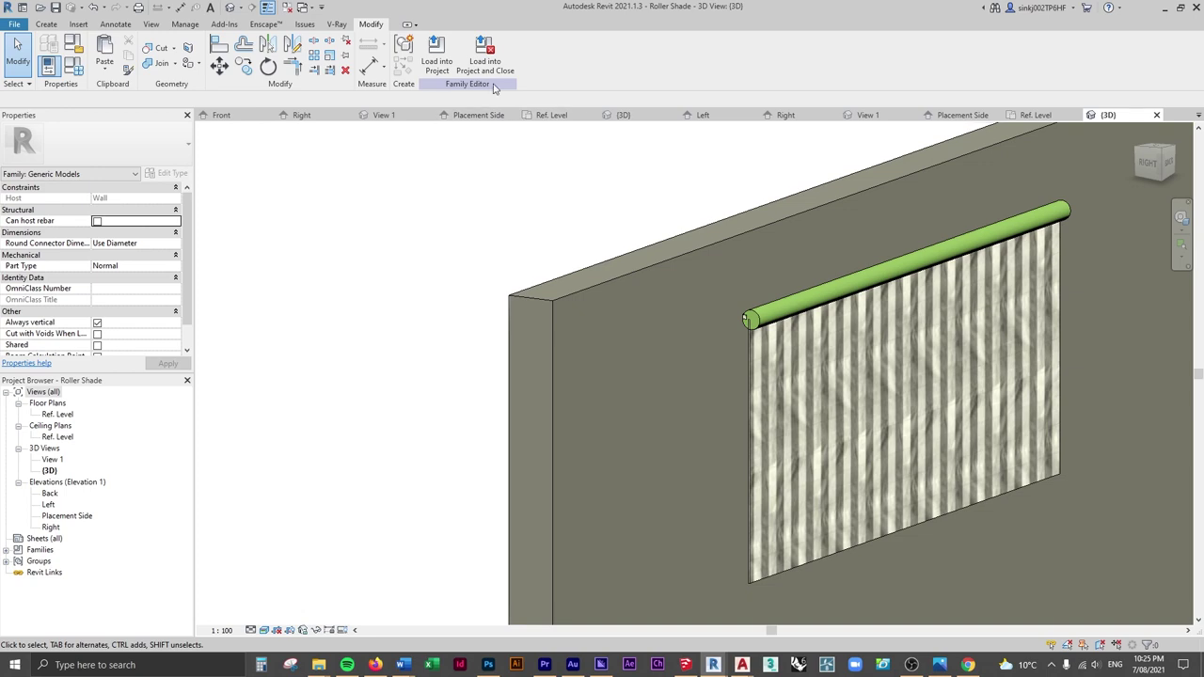
- Examine the reference photo of the room, enlarging the area with the curtains and roller shades over the doors and windows
left_click(485, 58)
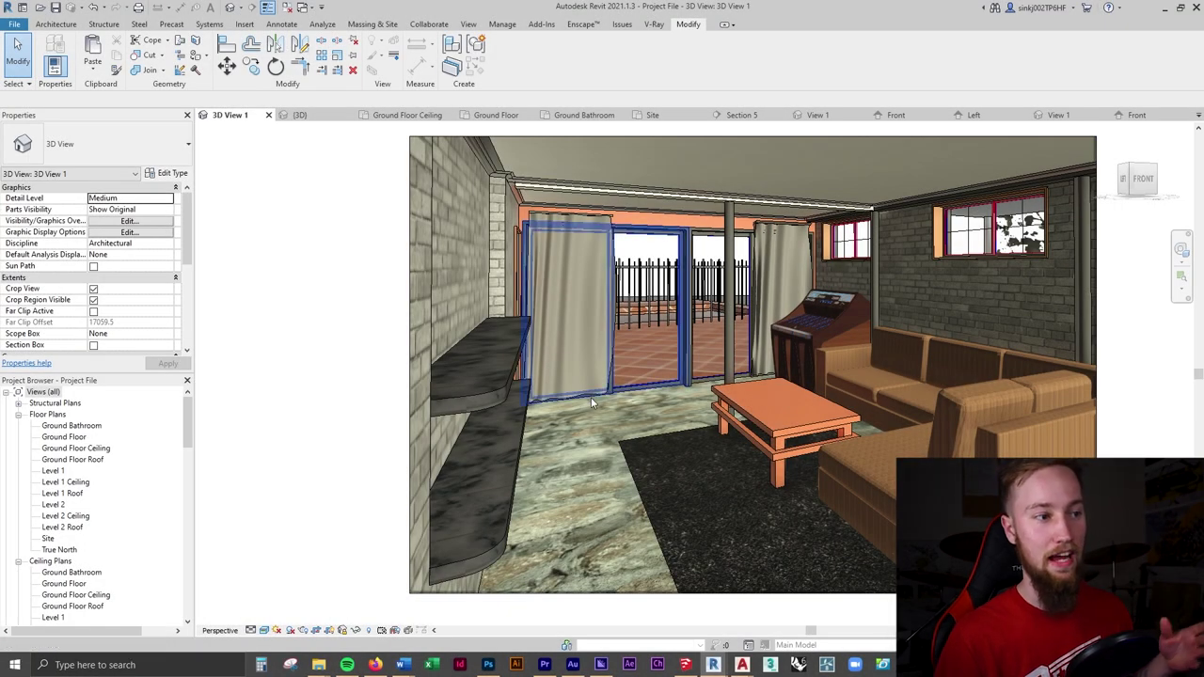
left_click(911, 665)
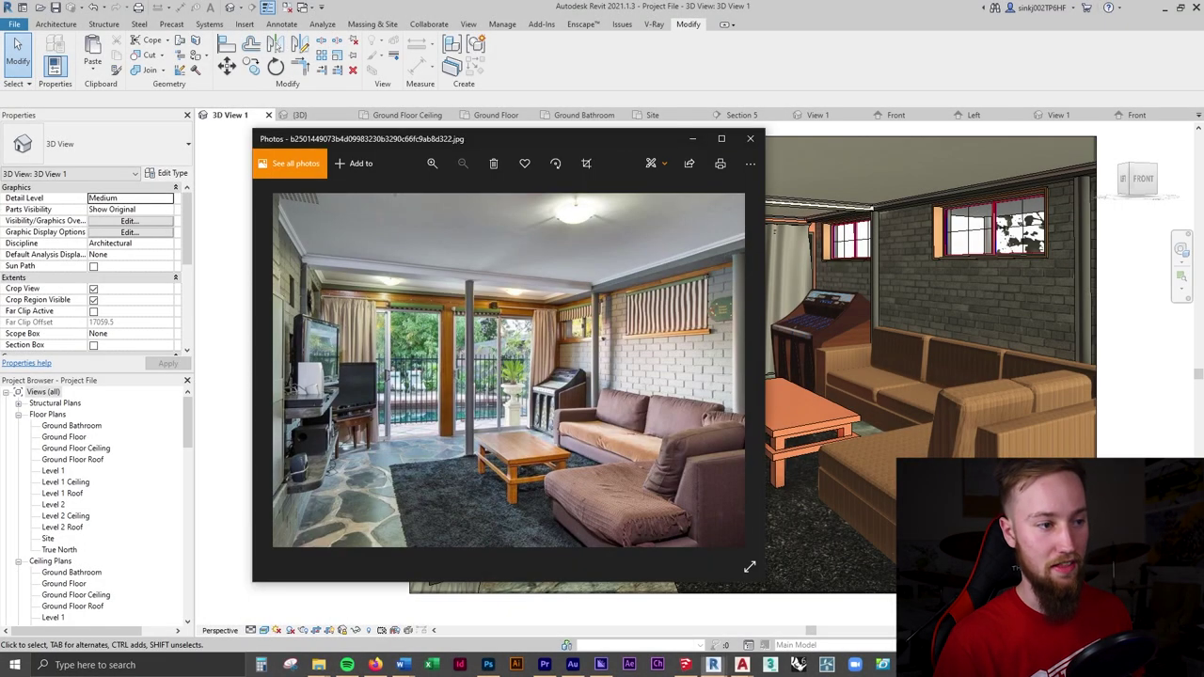
left_click_drag(586, 146, 316, 134)
scroll(158, 310, "up", 4)
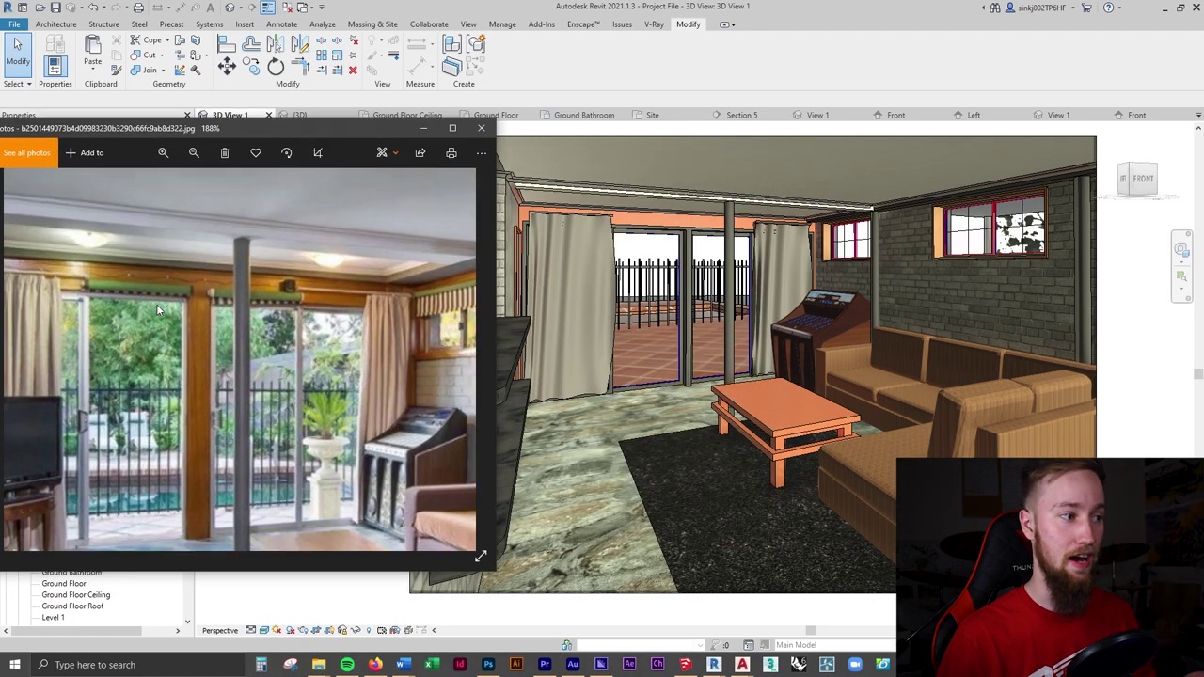
left_click_drag(320, 437, 252, 323)
left_click_drag(335, 282, 461, 296)
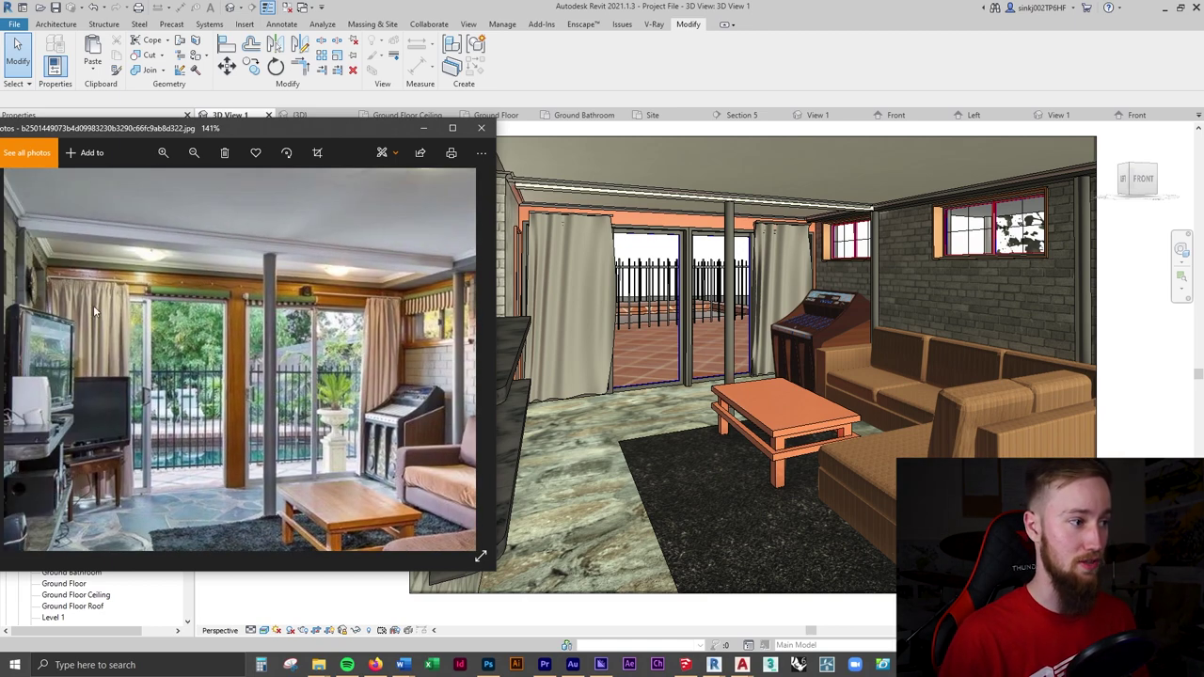
left_click_drag(299, 358, 90, 353)
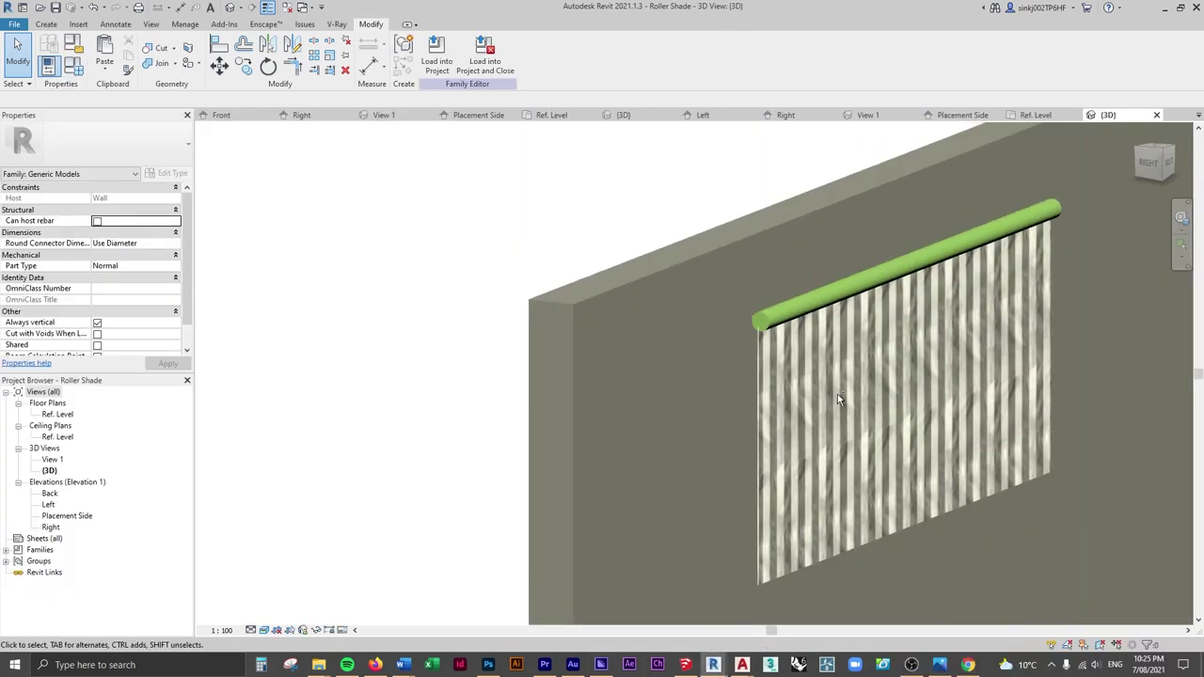
- Load the finished Roller Shade family into Project File.rvt
left_click(435, 66)
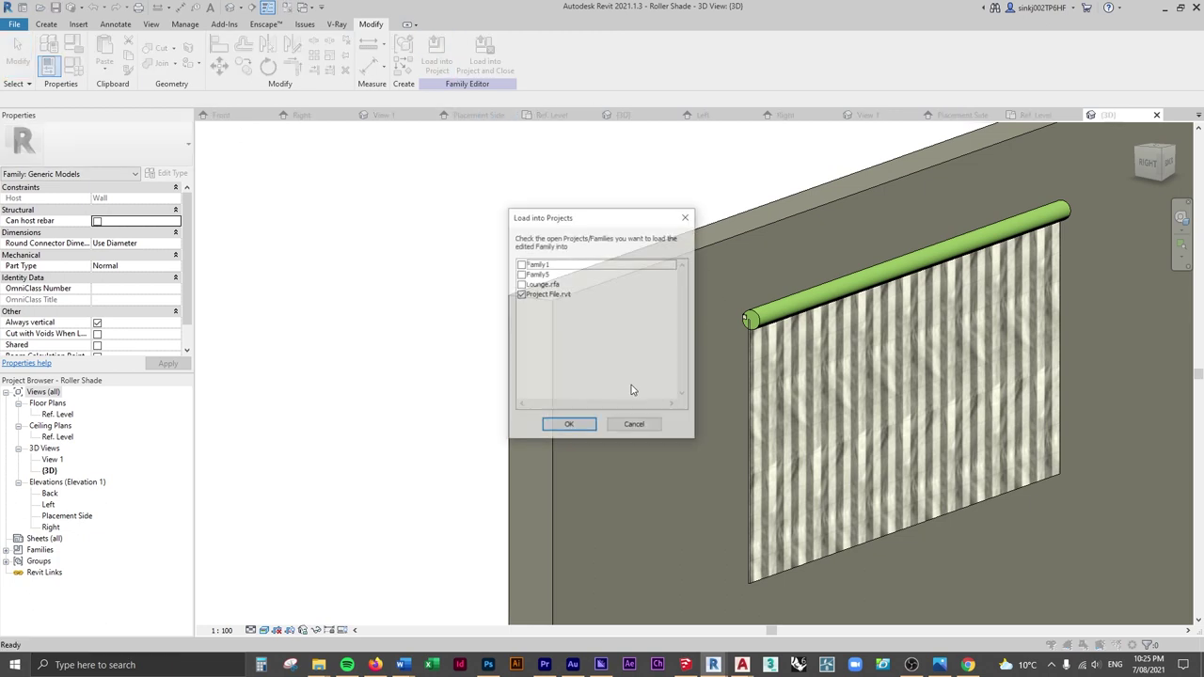
left_click(569, 426)
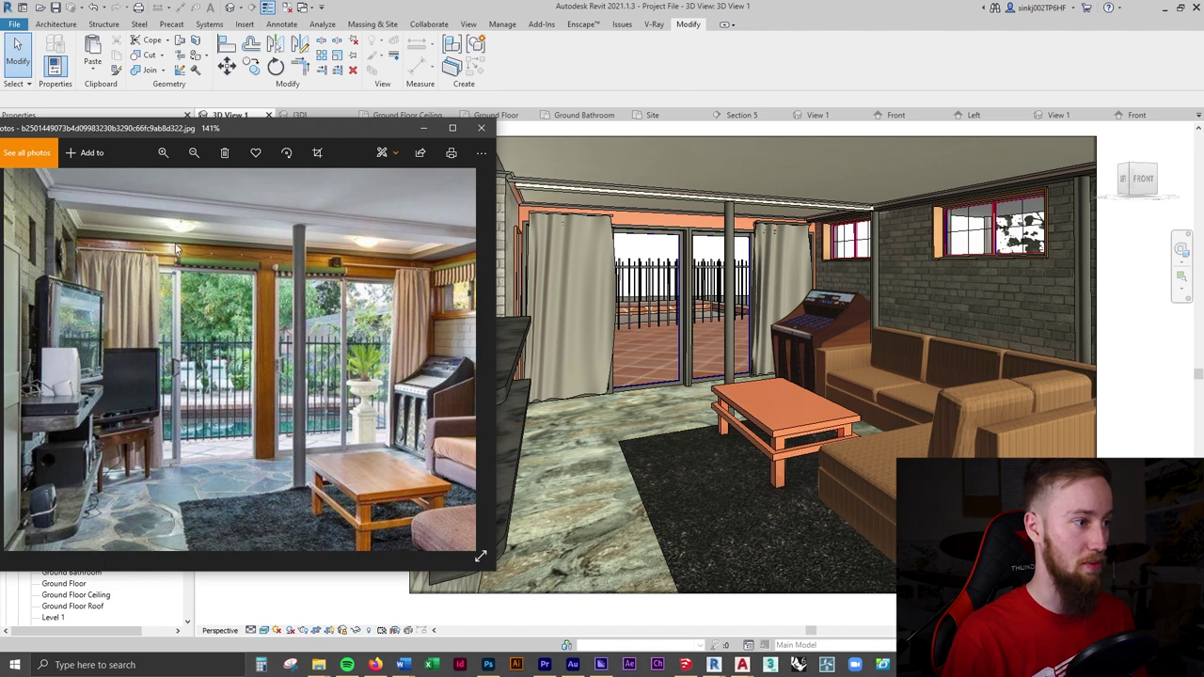
- Create a new family from the Metric Generic Model wall based template
left_click(790, 28)
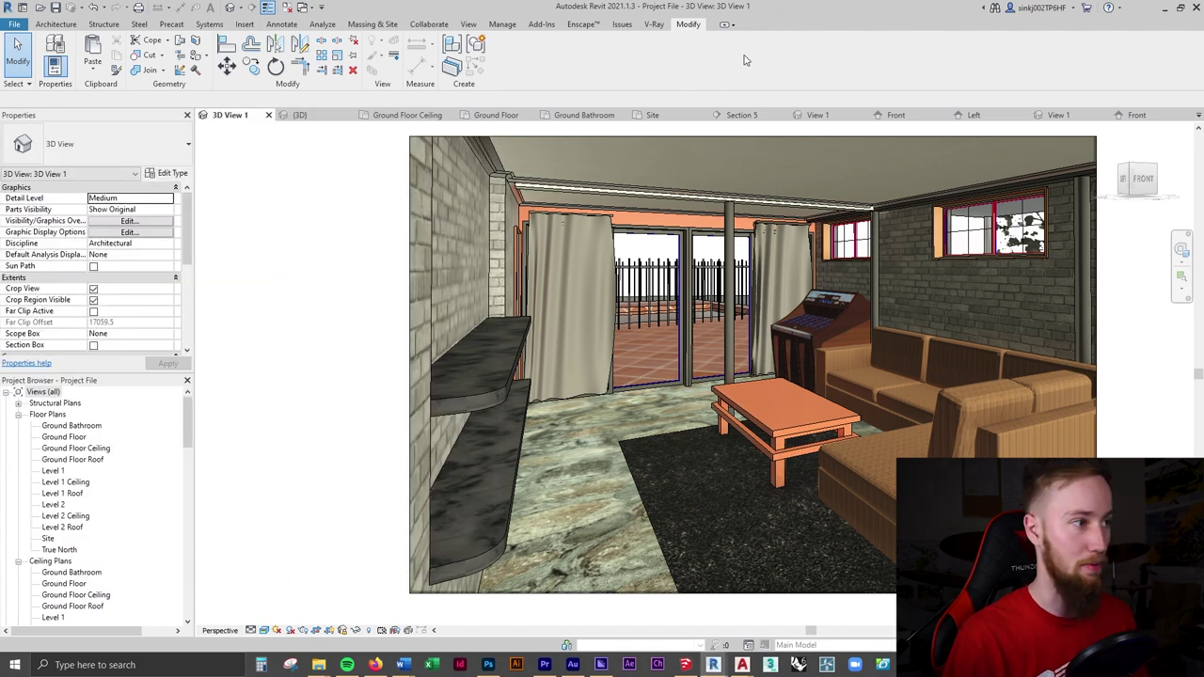
left_click(56, 24)
left_click(14, 24)
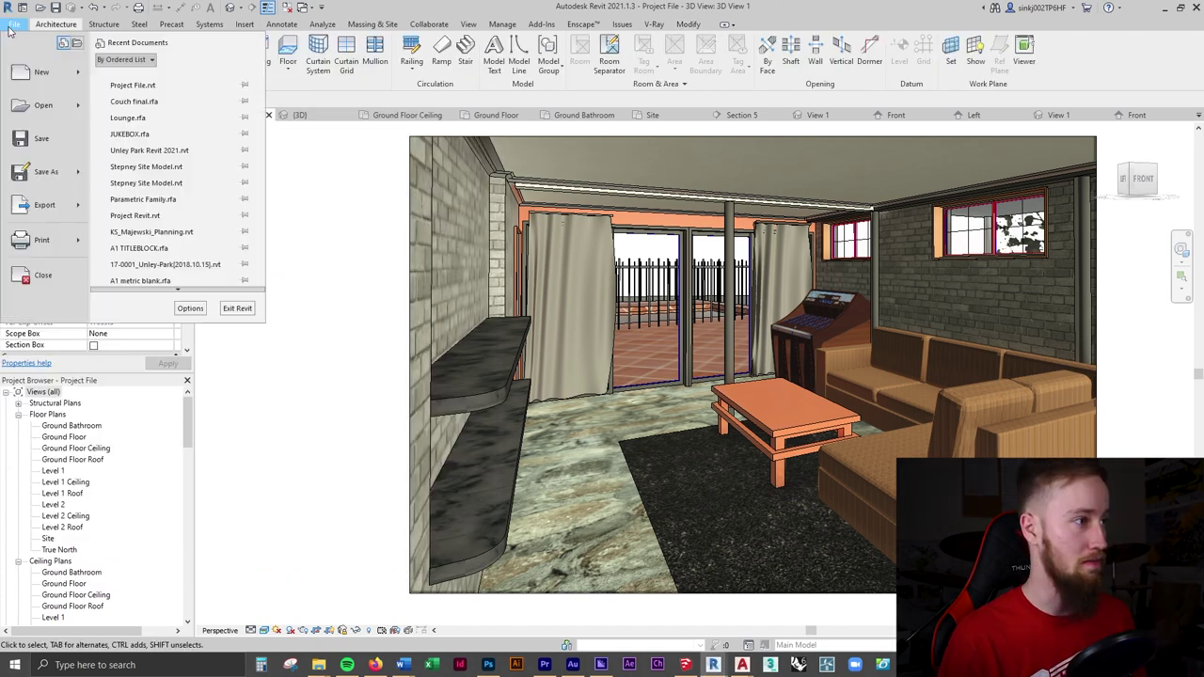
mouse_move(77, 79)
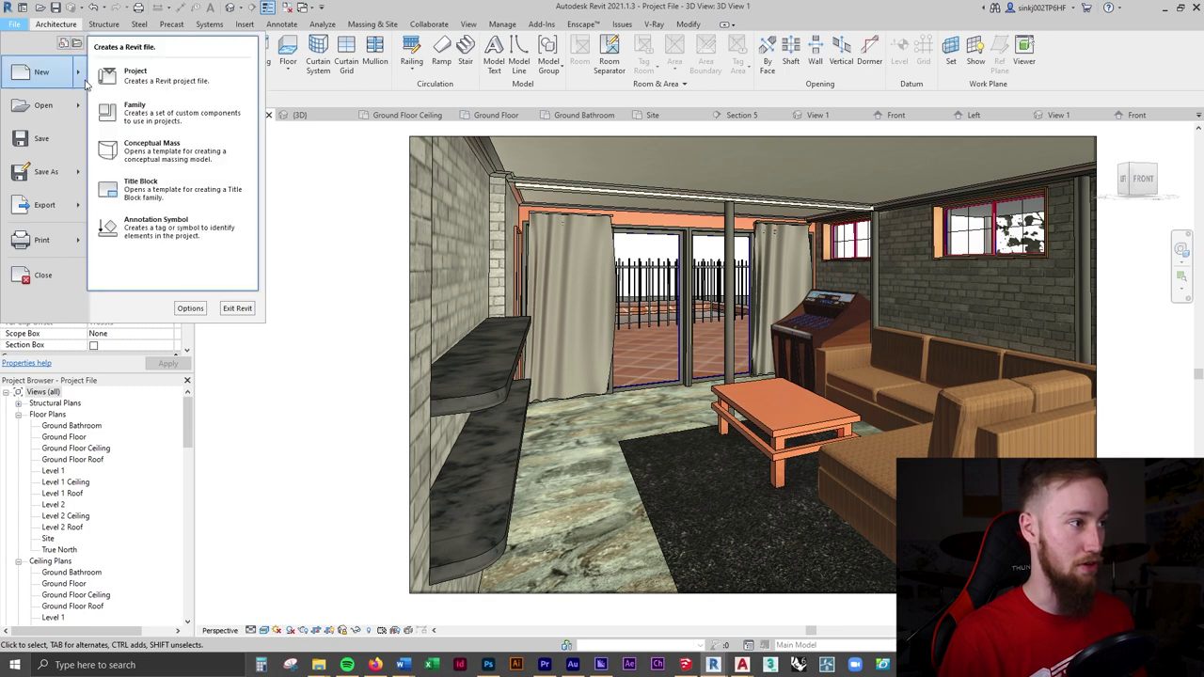
left_click(146, 117)
double_click(438, 246)
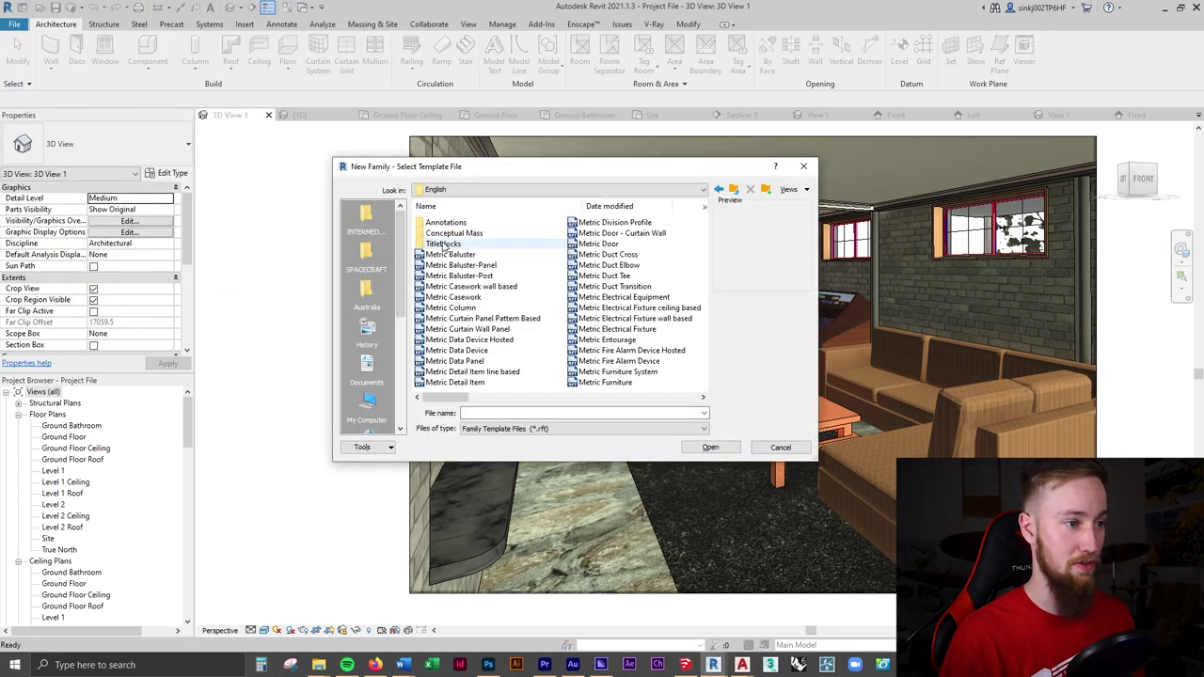
left_click(461, 415)
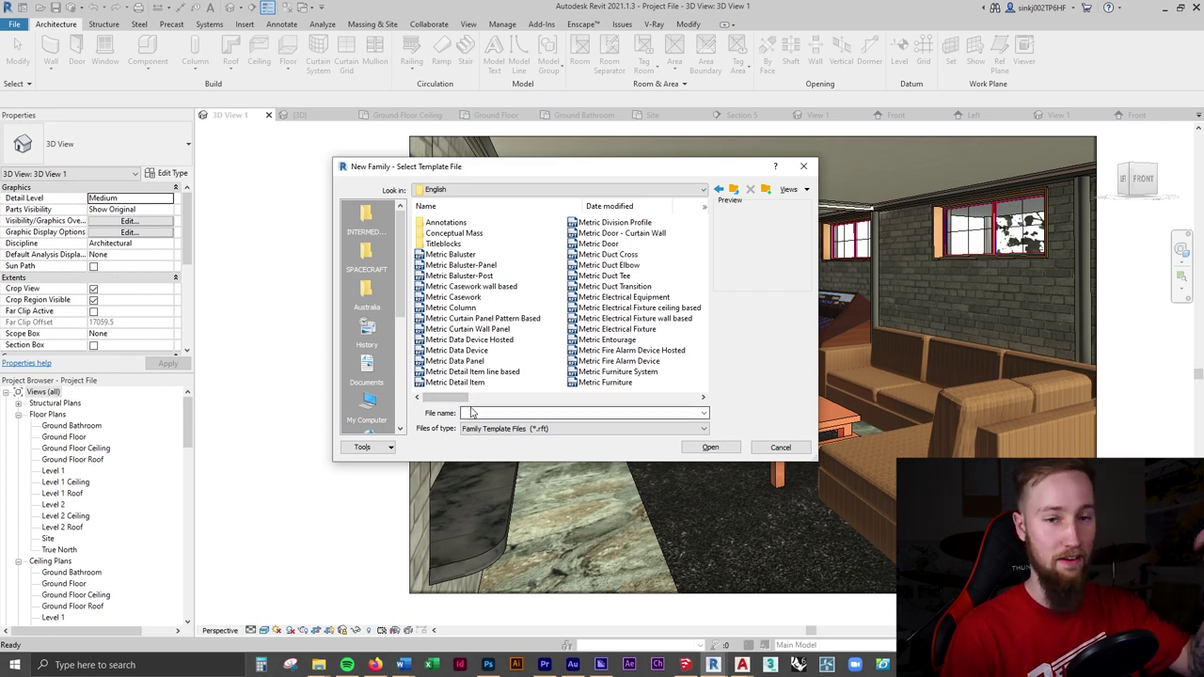
mouse_move(472, 403)
left_mouse_down()
mouse_move(581, 400)
mouse_move(562, 400)
left_mouse_up()
left_click(466, 308)
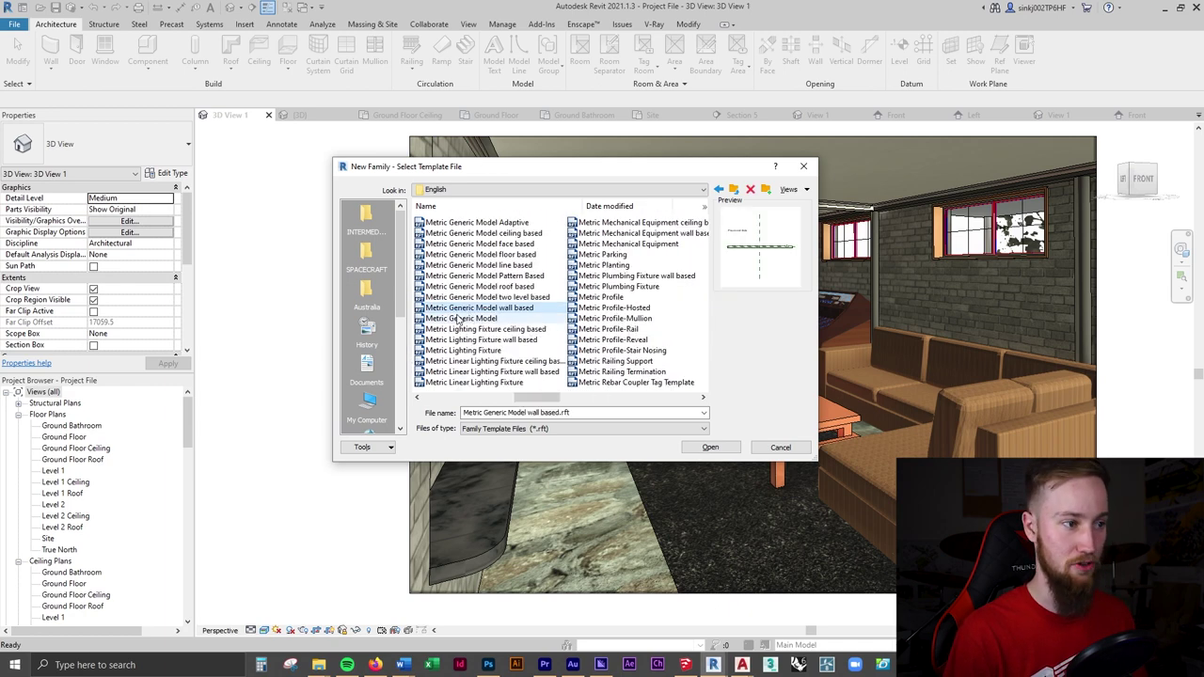
left_click(707, 448)
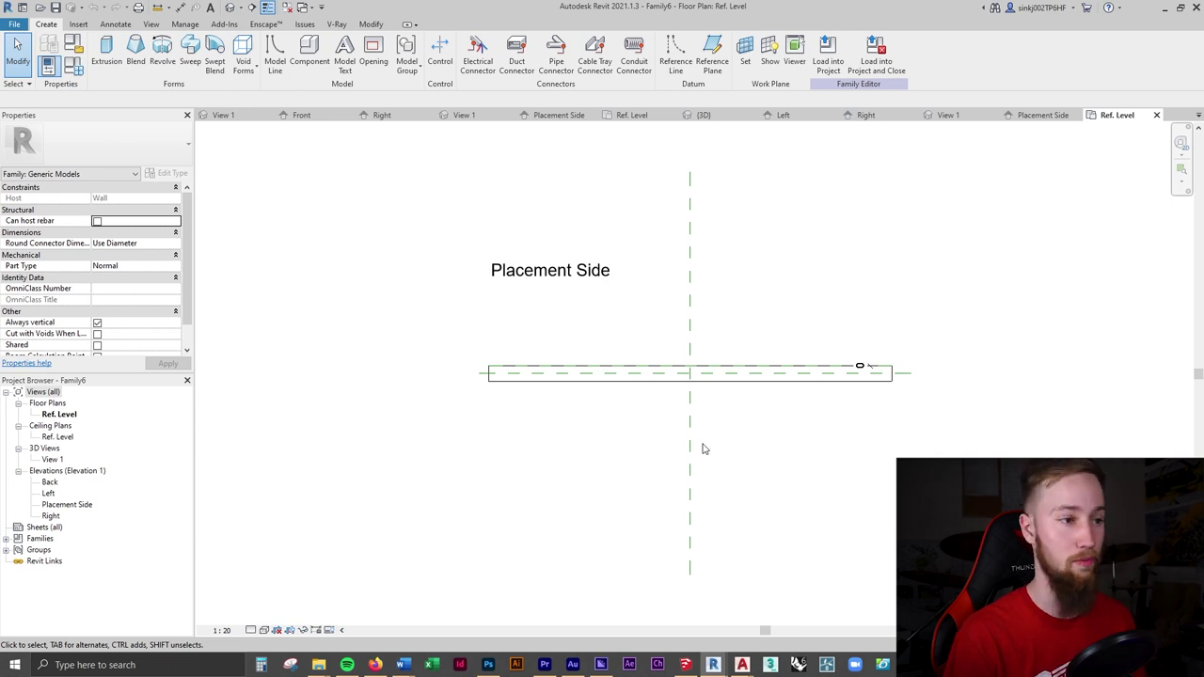
left_click(849, 385)
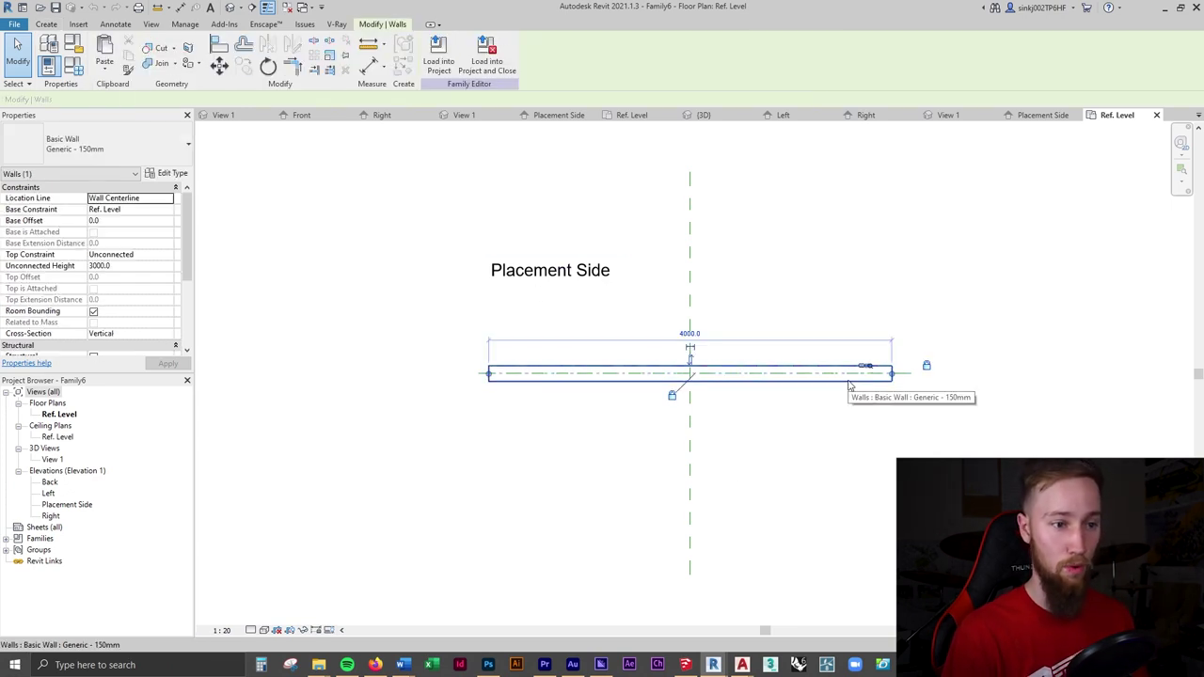
left_click(859, 415)
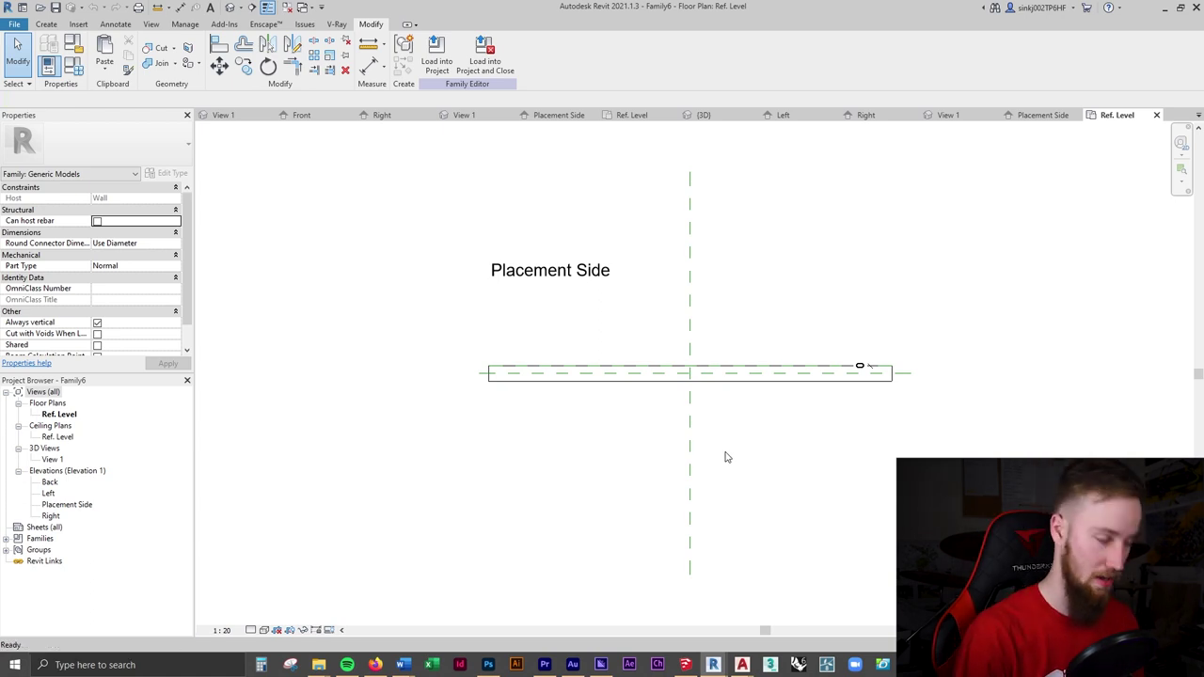
- Draw two vertical reference planes across the wall, about 1542 mm left and 1819 mm right of the centre plane
key("r")
key("p")
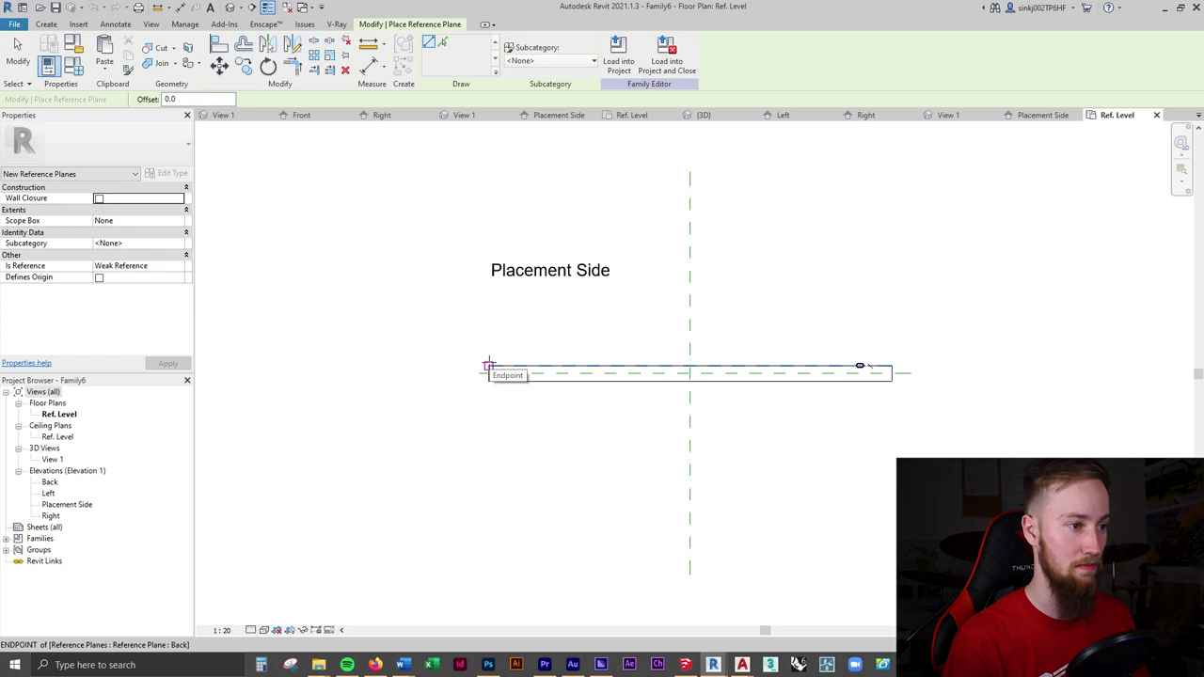
left_click(535, 195)
left_click(534, 515)
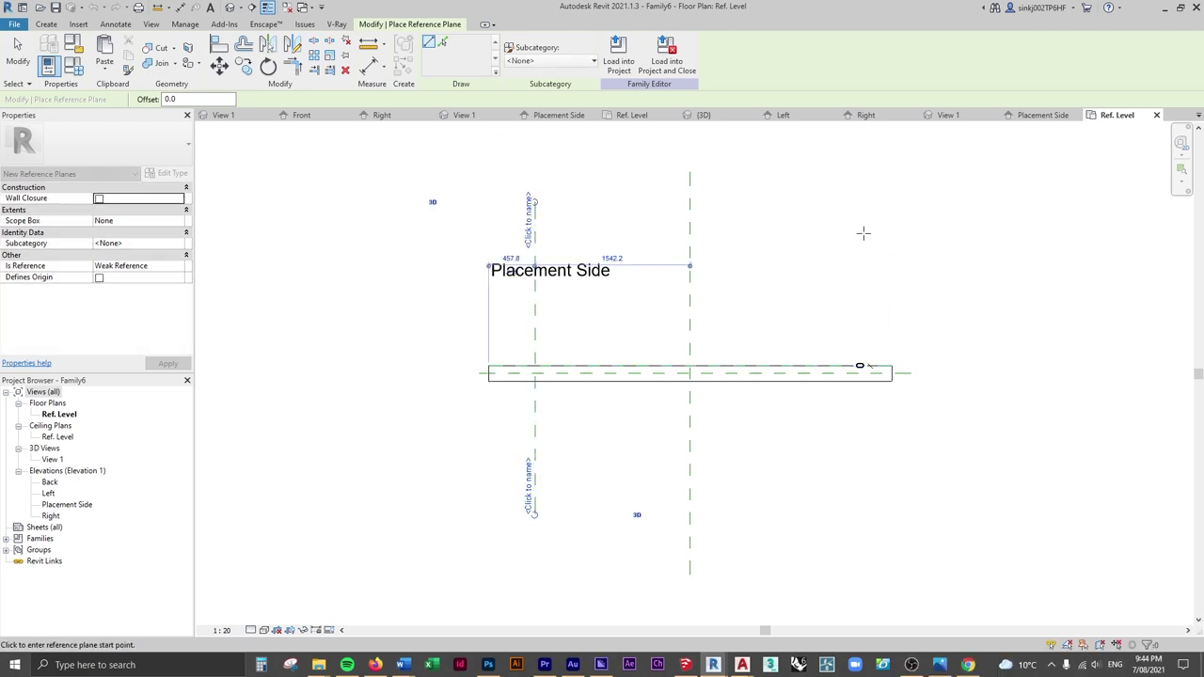
left_click(874, 192)
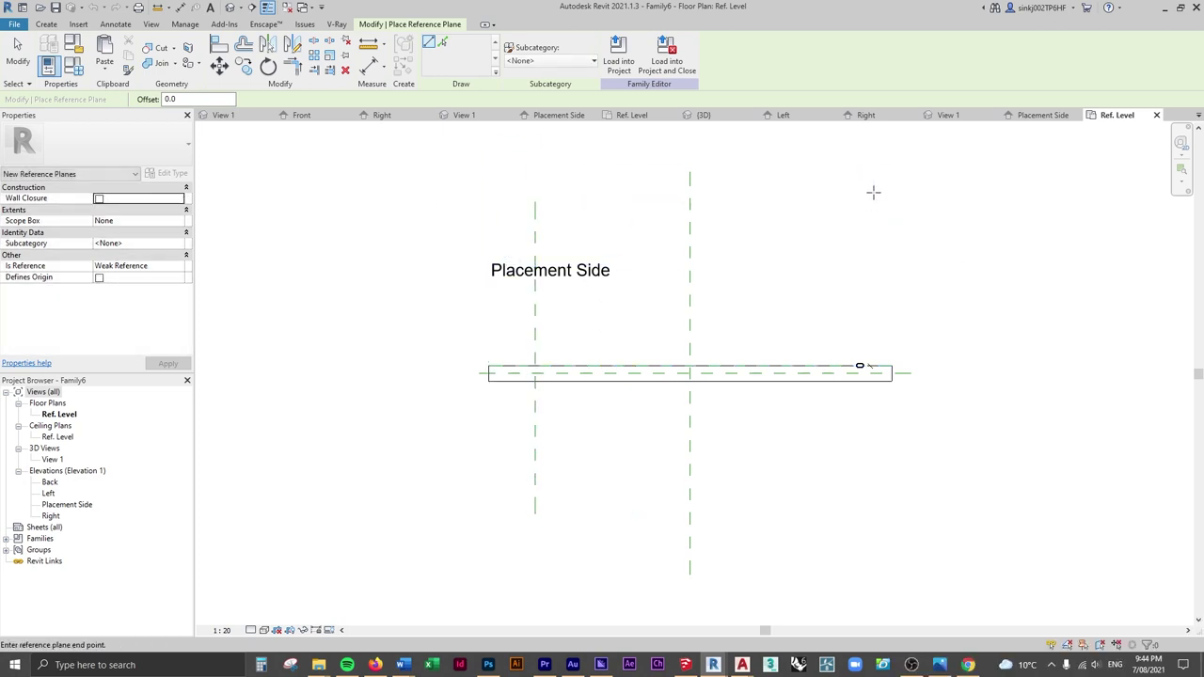
left_click(875, 524)
key("Escape")
- Dimension the left, centre and right reference planes in one string above the wall and constrain the two segments as equal
key("d")
key("i")
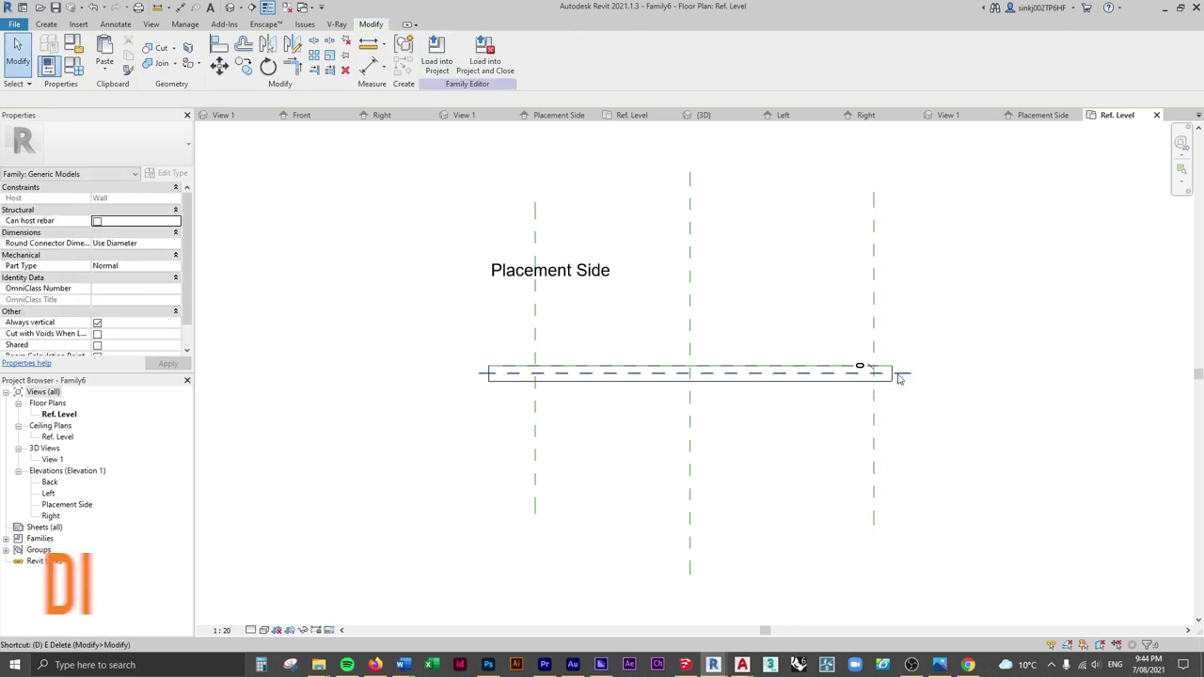
left_click(536, 343)
left_click(690, 322)
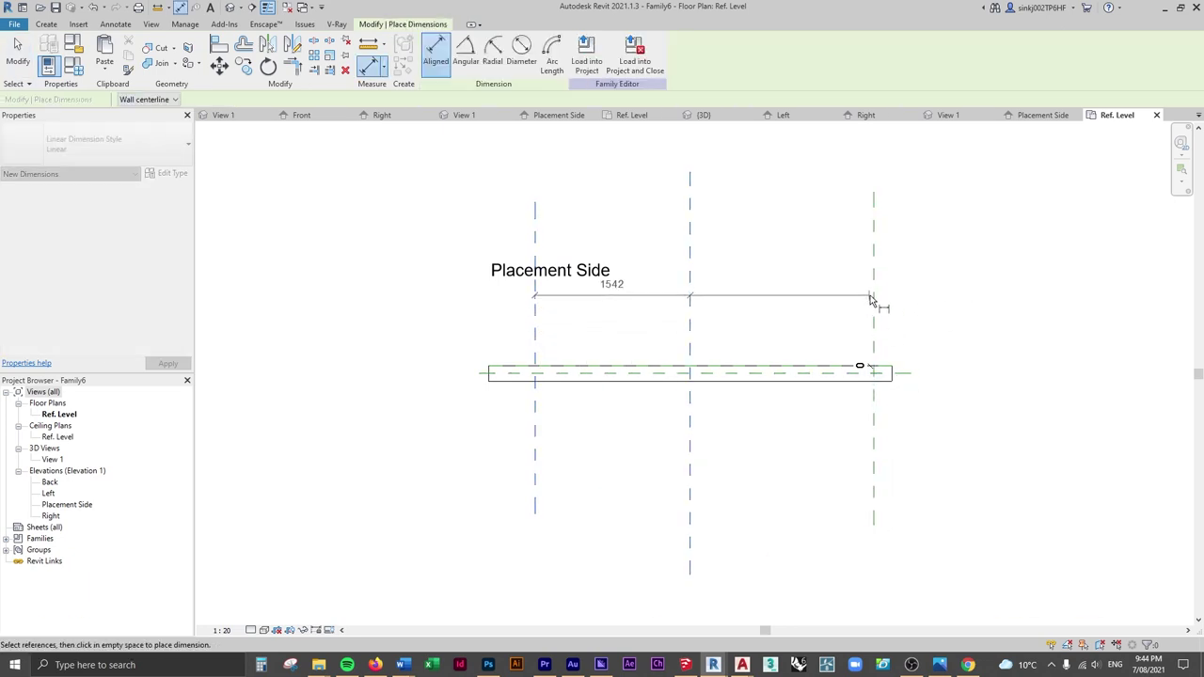
left_click(874, 304)
left_click(841, 165)
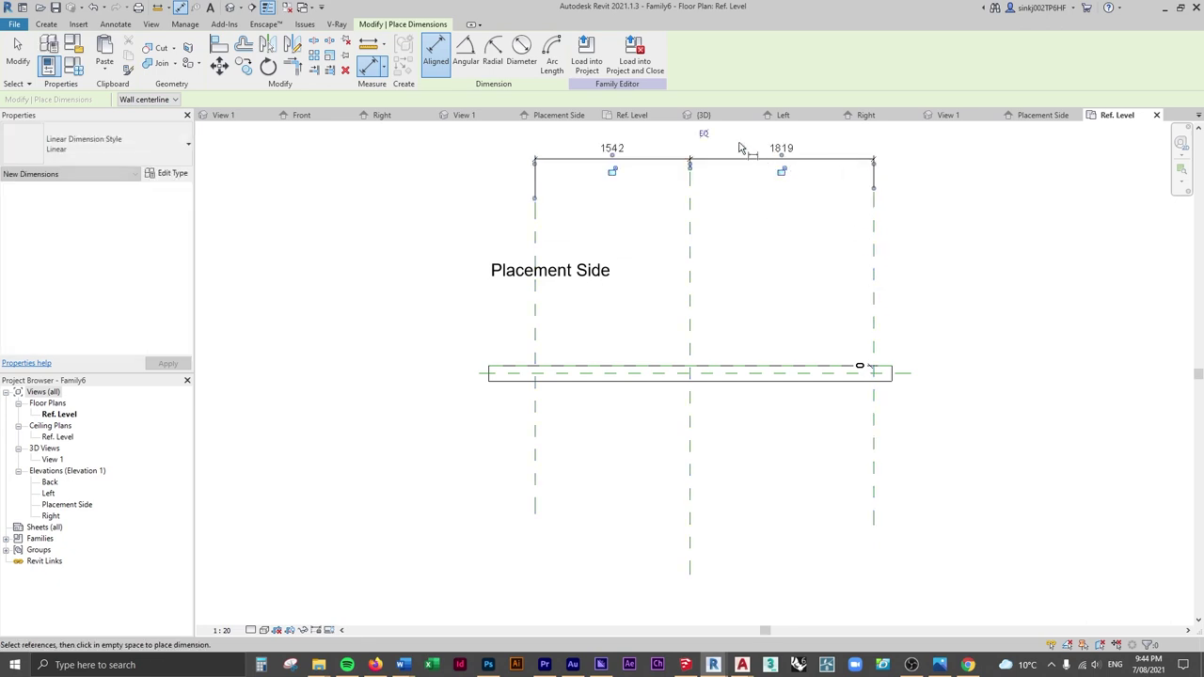
left_click(704, 135)
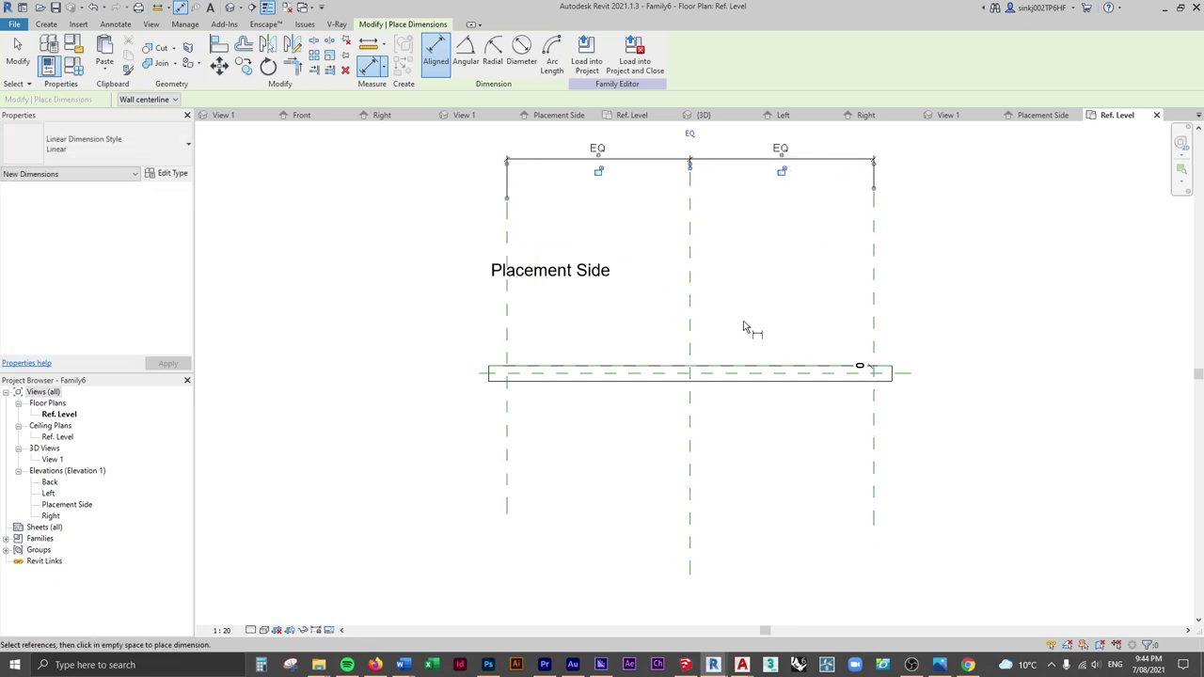
- Add an overall aligned dimension between the two outer reference planes, placed below the wall
left_click(508, 439)
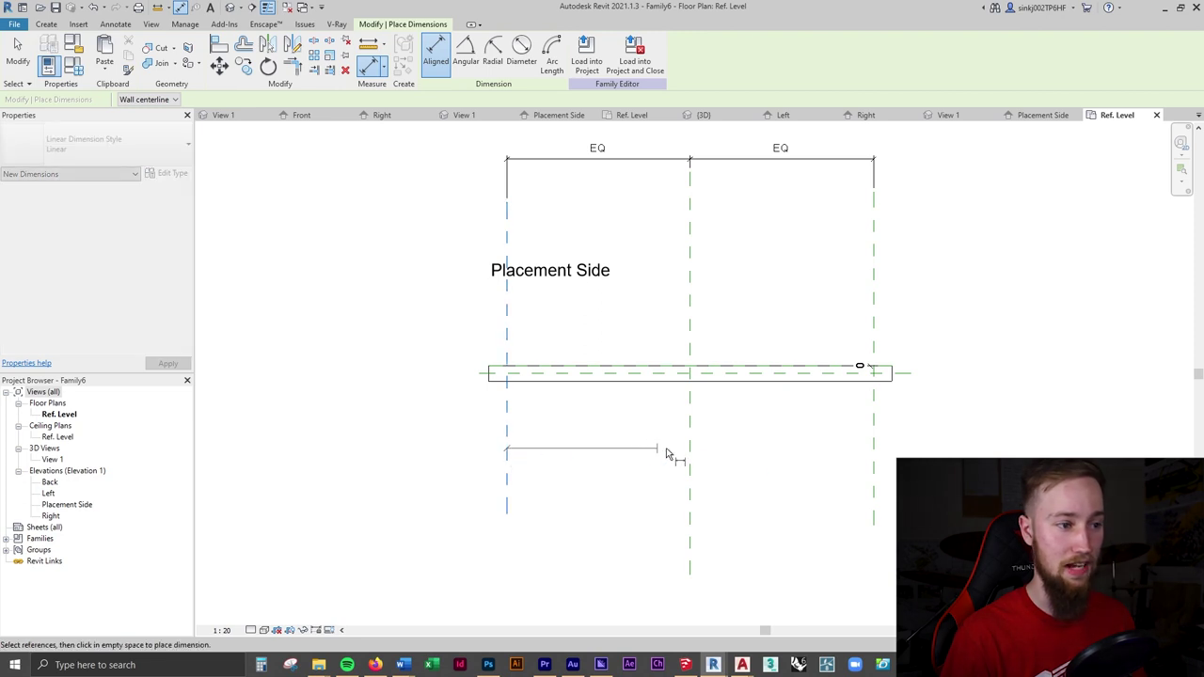
left_click(875, 433)
left_click(701, 571)
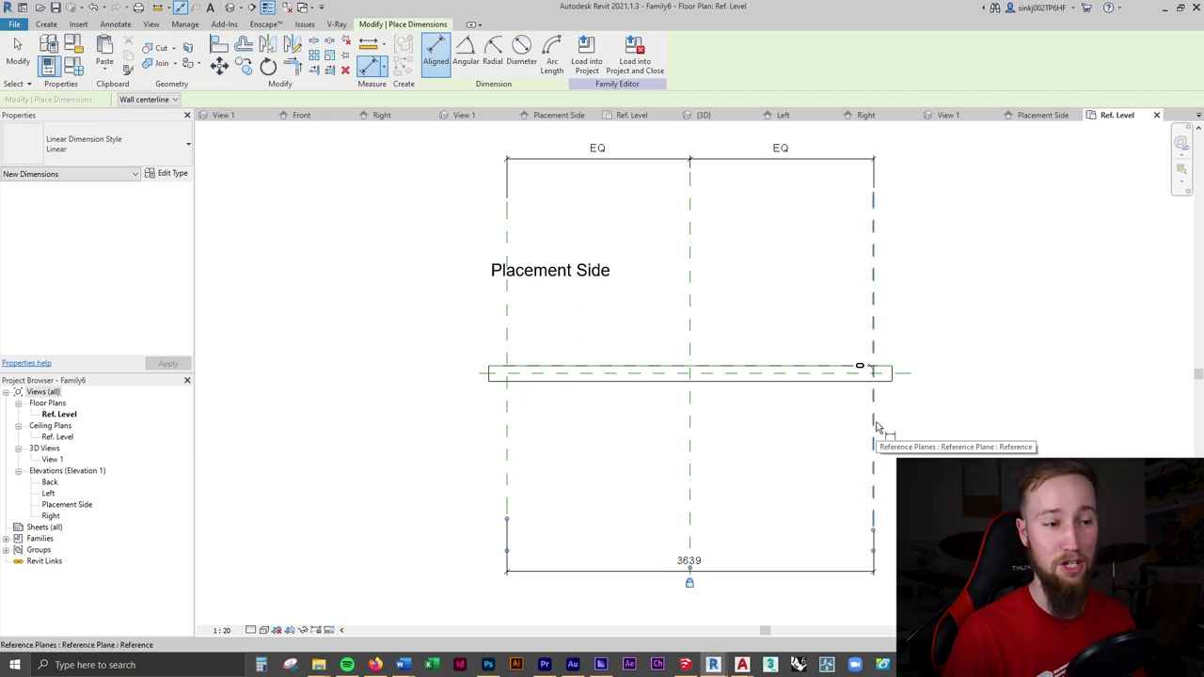
key("Escape")
key("Escape")
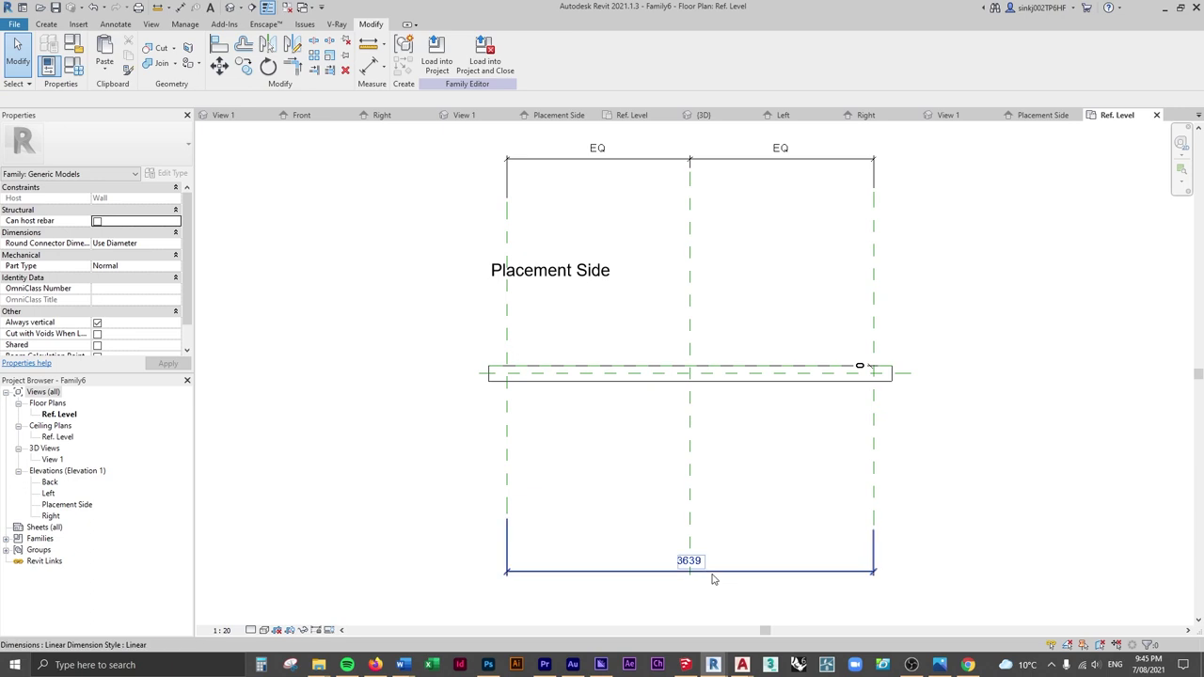
- Label the overall dimension with a new type-based family parameter named Width, grouped under Dimensions
left_click(710, 578)
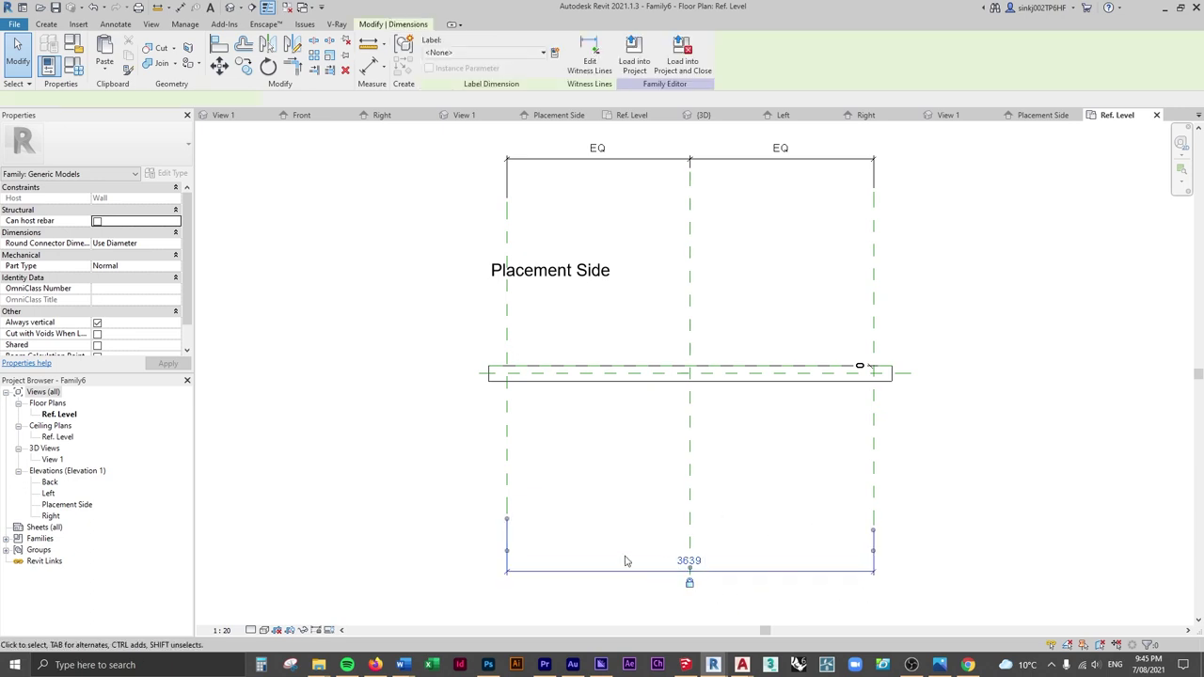
left_click(553, 52)
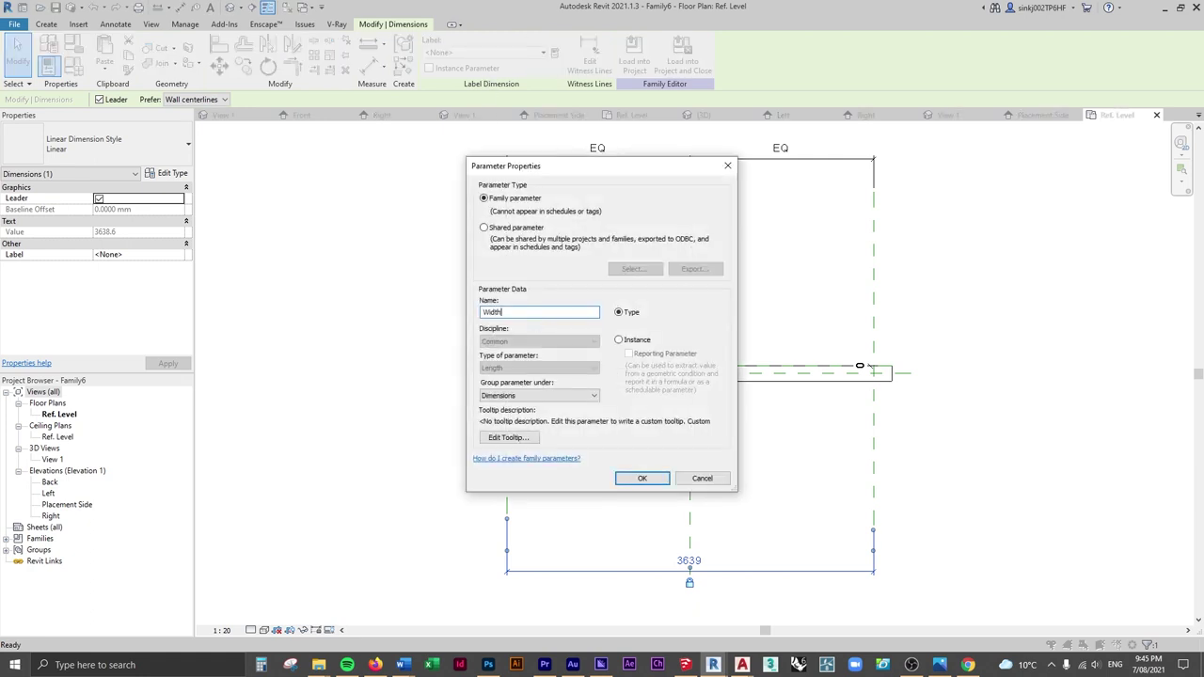
key("Return")
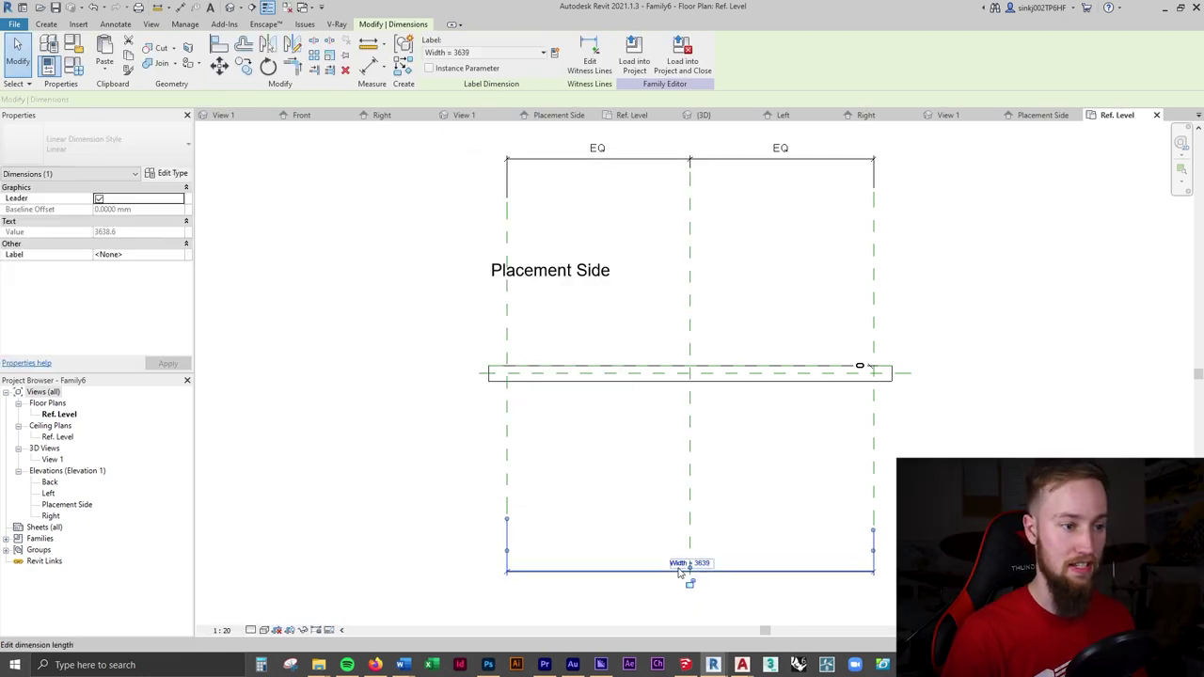
left_click(758, 505)
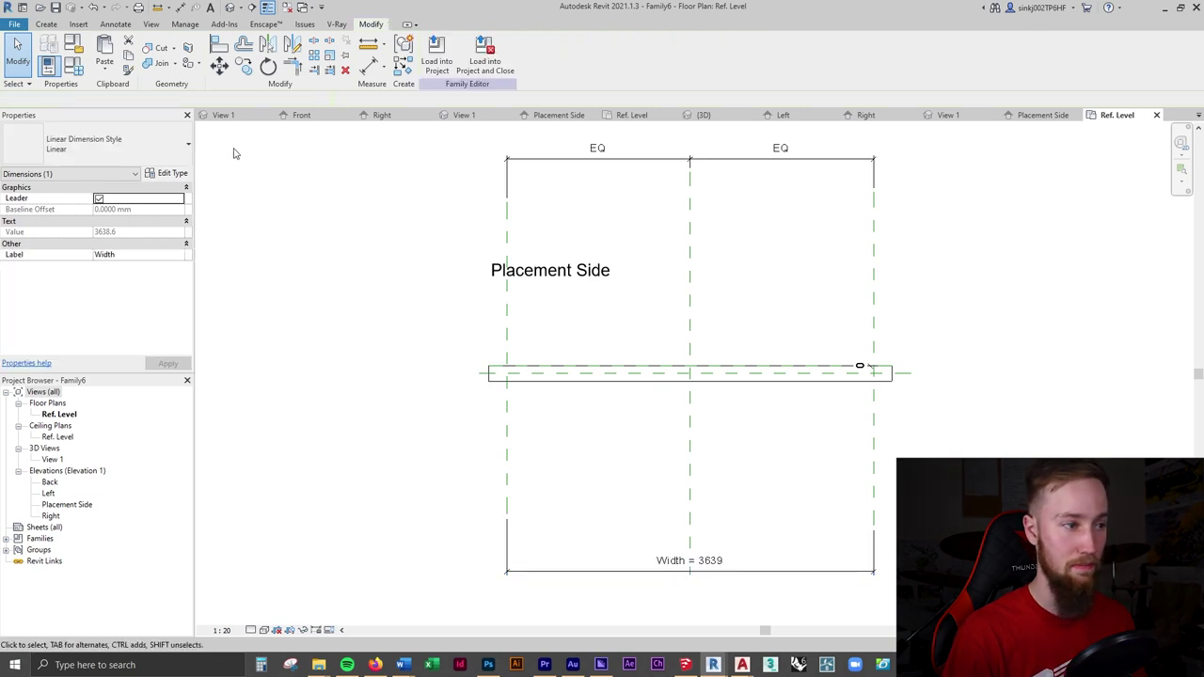
- Set the Width parameter to 3000 in the family types and apply it
left_click(75, 69)
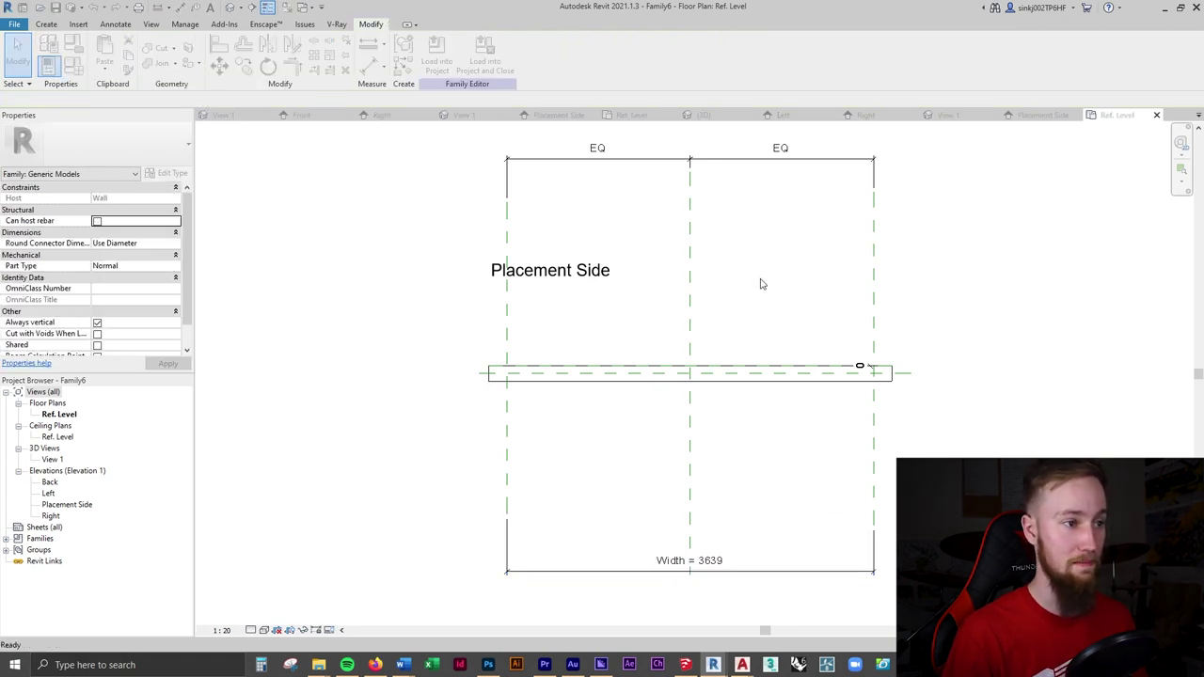
left_click(959, 285)
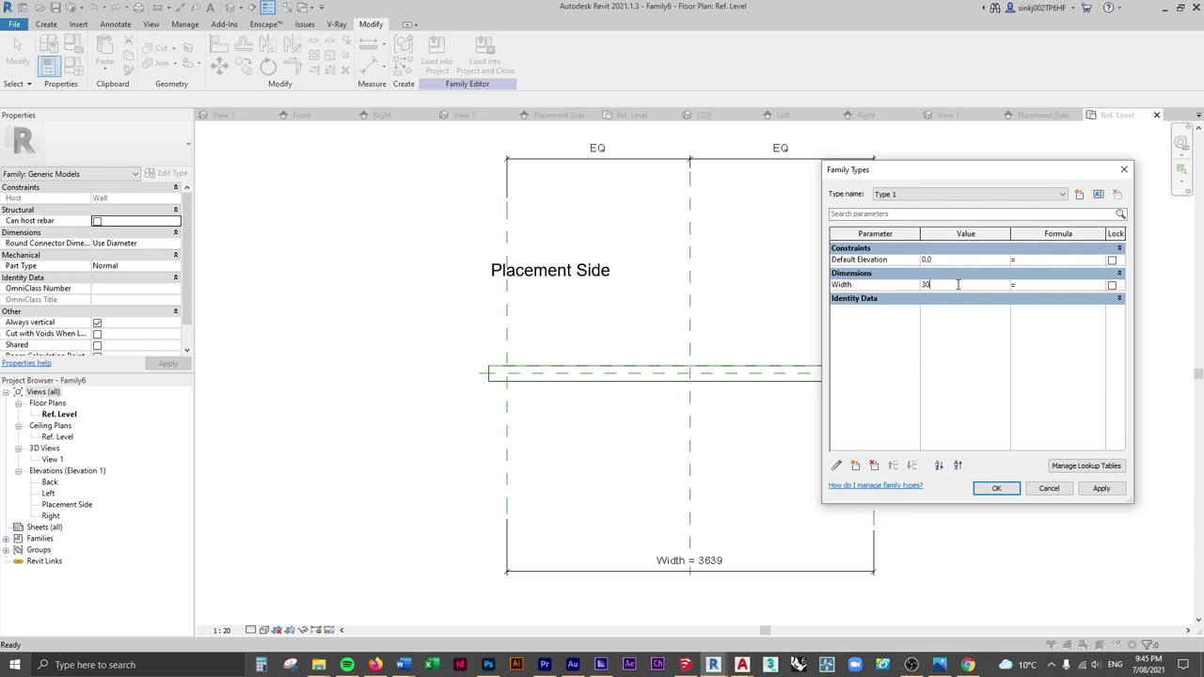
left_click(1102, 493)
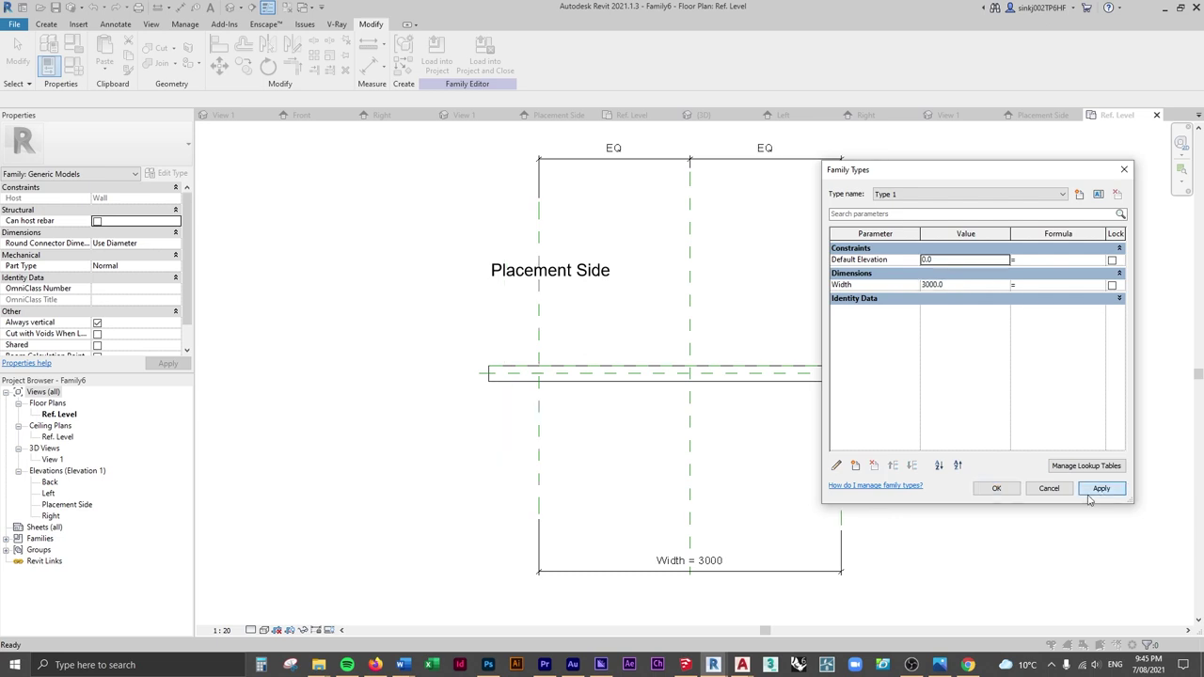
left_click(1013, 495)
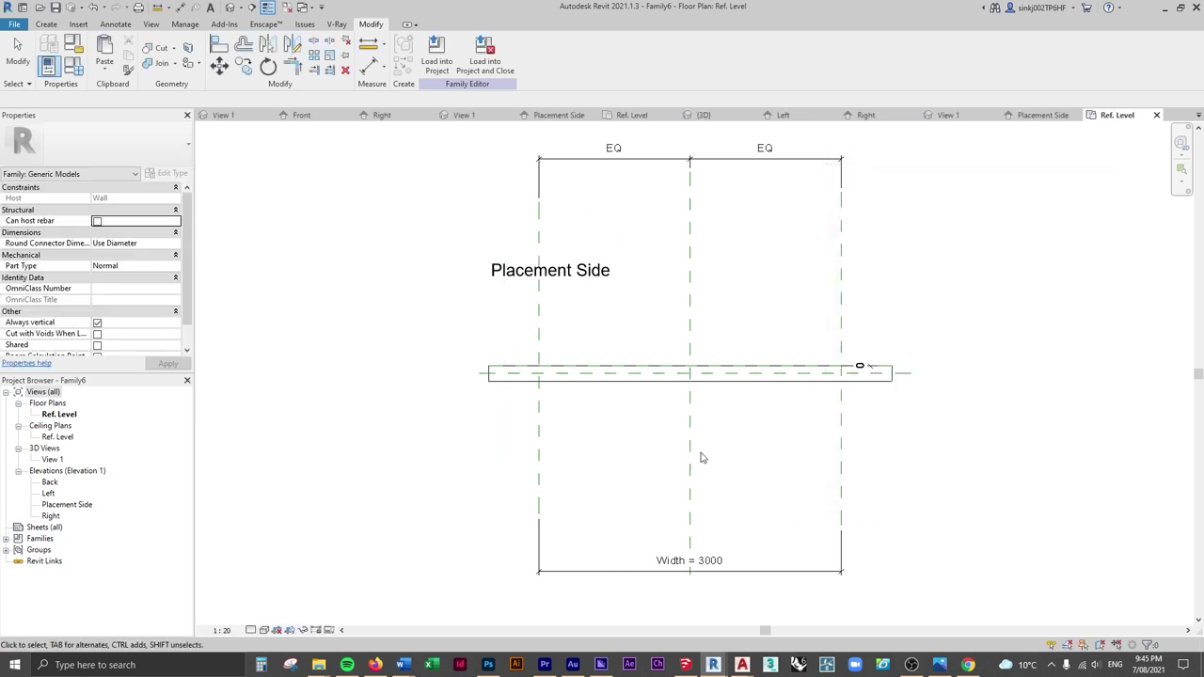
- In the Placement Side elevation, draw two horizontal reference planes across the wall, one near its top and one about 1260 mm below
double_click(82, 511)
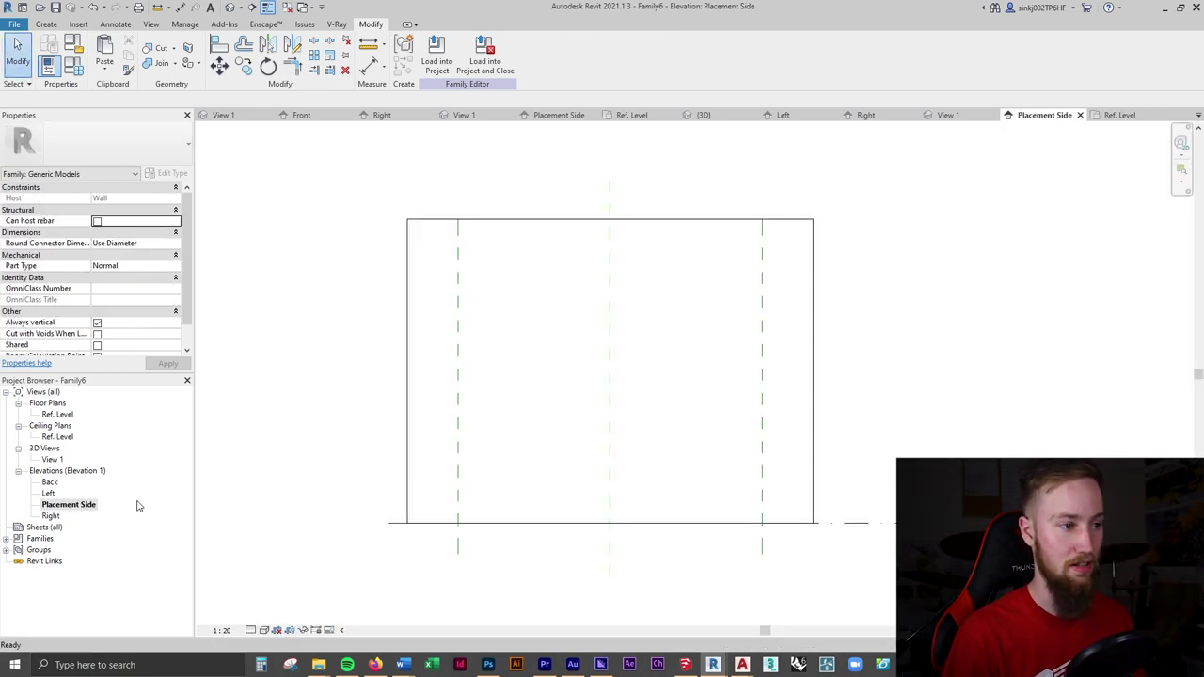
middle_click_drag(685, 374, 706, 385)
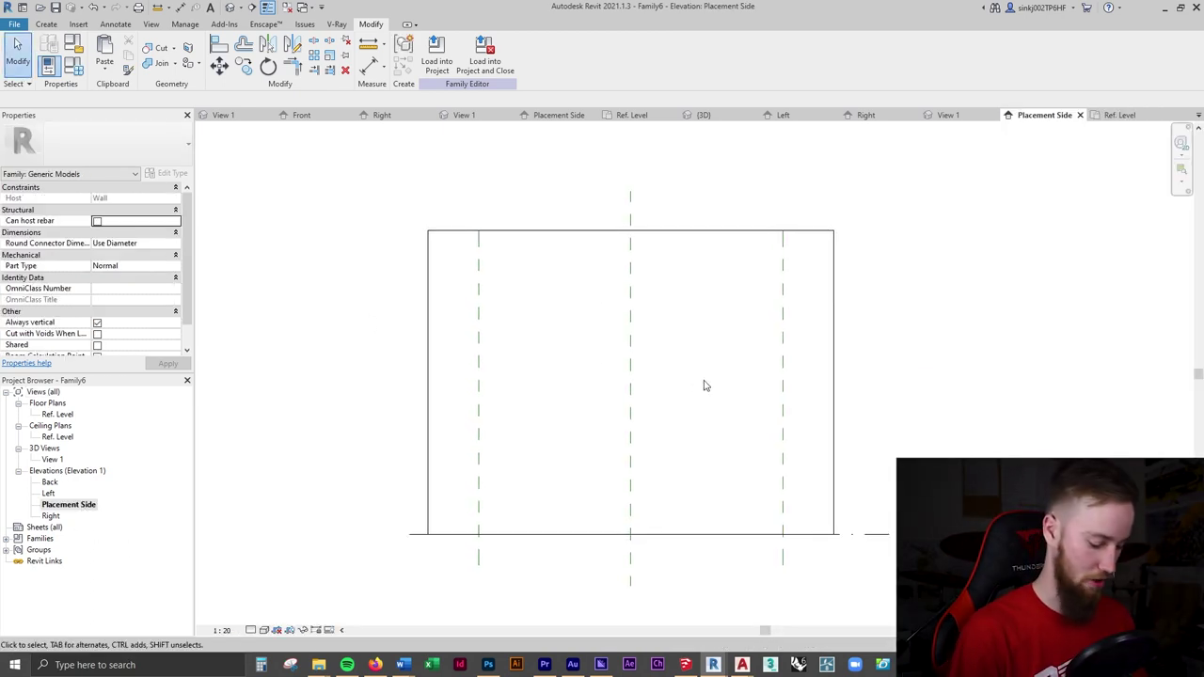
key("r")
key("p")
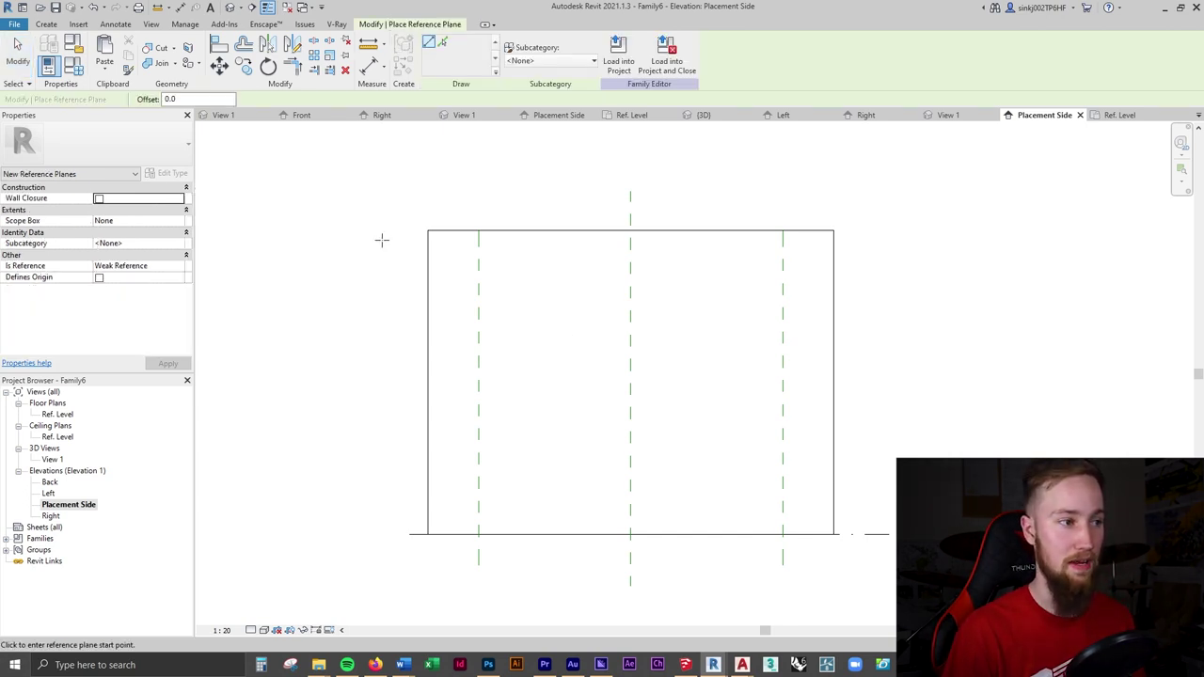
left_click(362, 255)
left_click(882, 255)
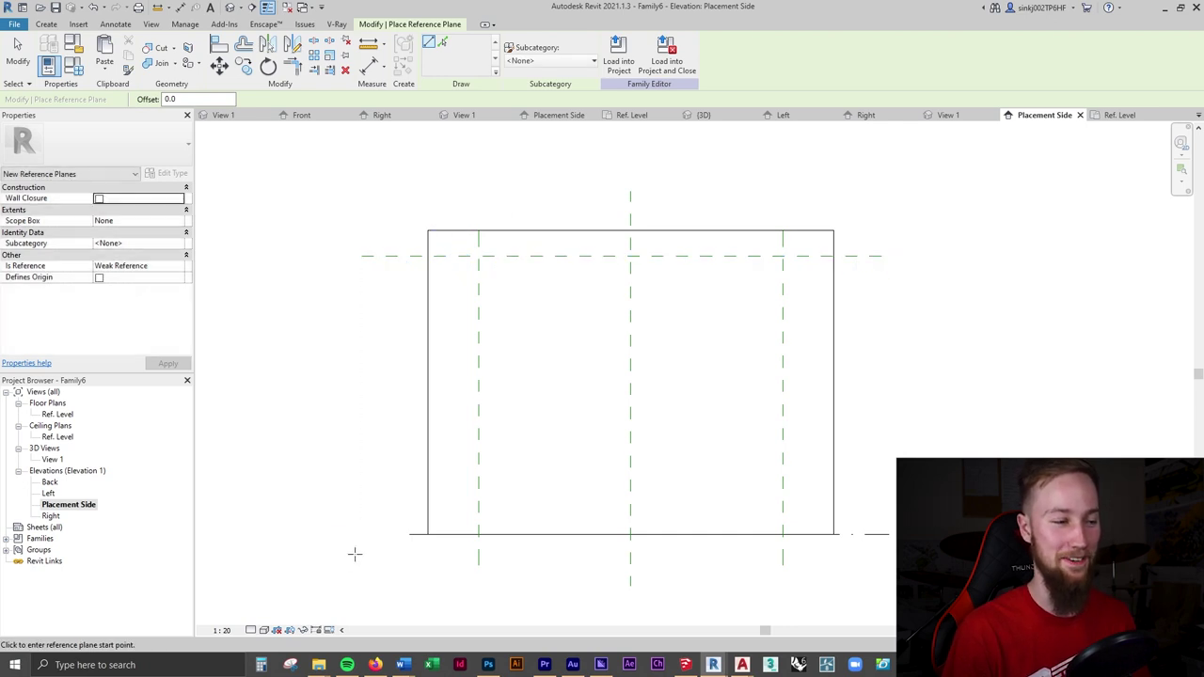
left_click(363, 384)
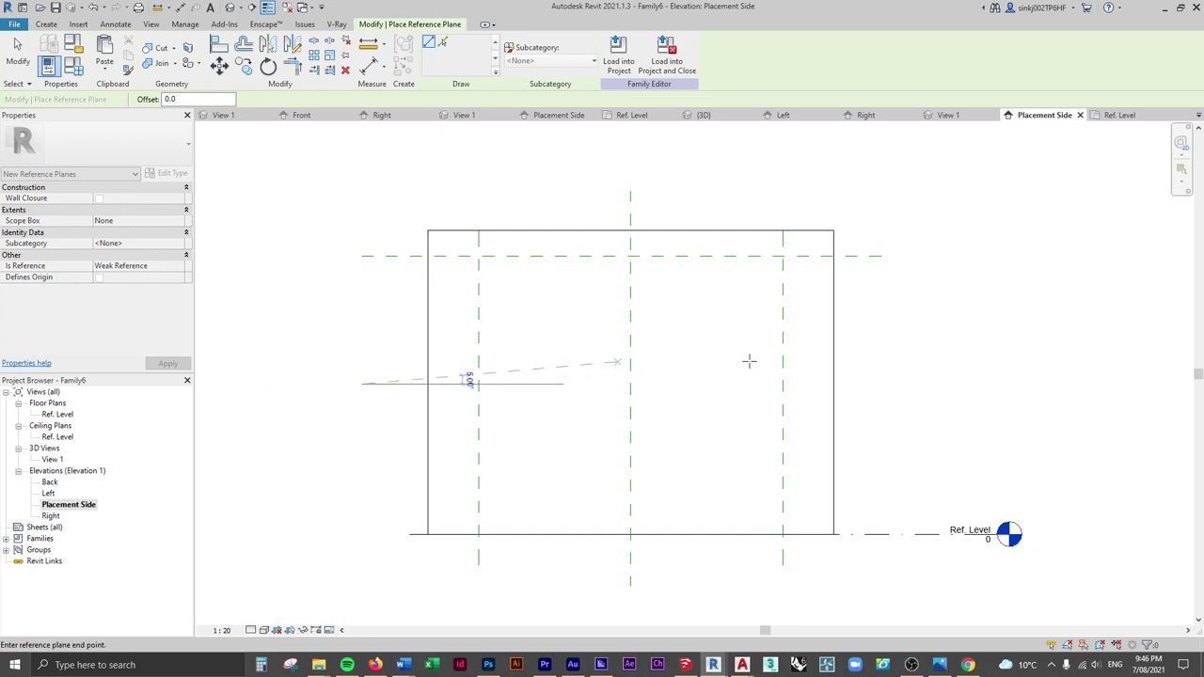
left_click(882, 383)
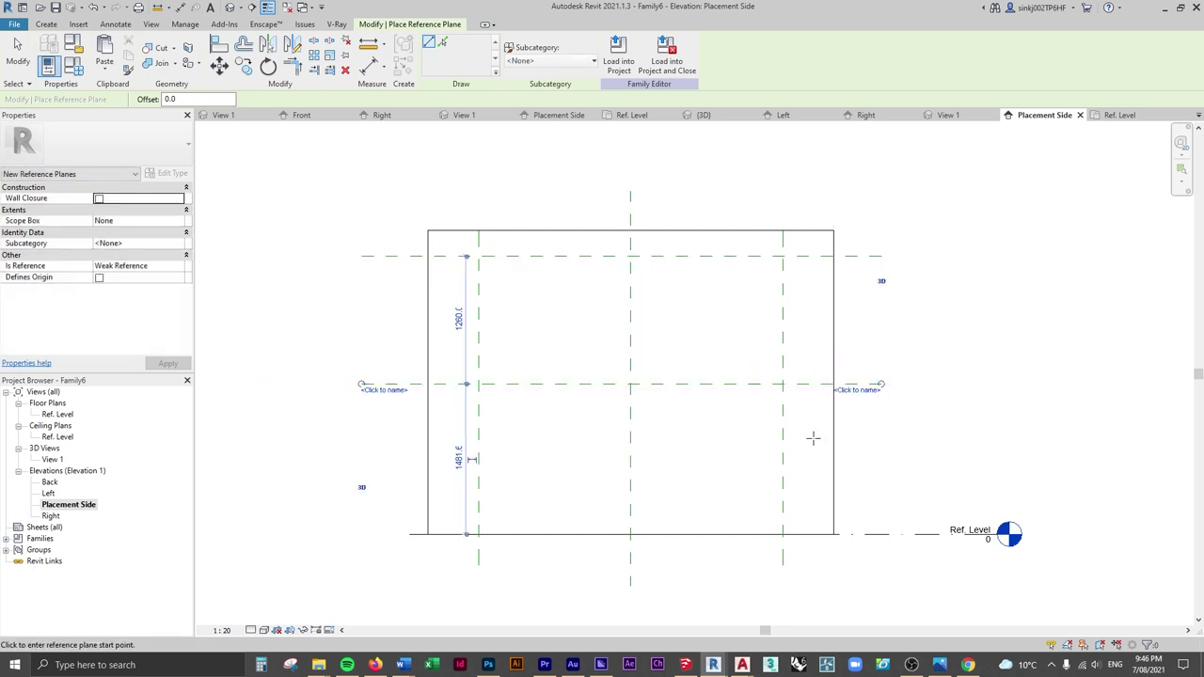
- Switch to the lounge room reference photo in Photos and examine the existing window blinds, then return to Revit
left_click(941, 666)
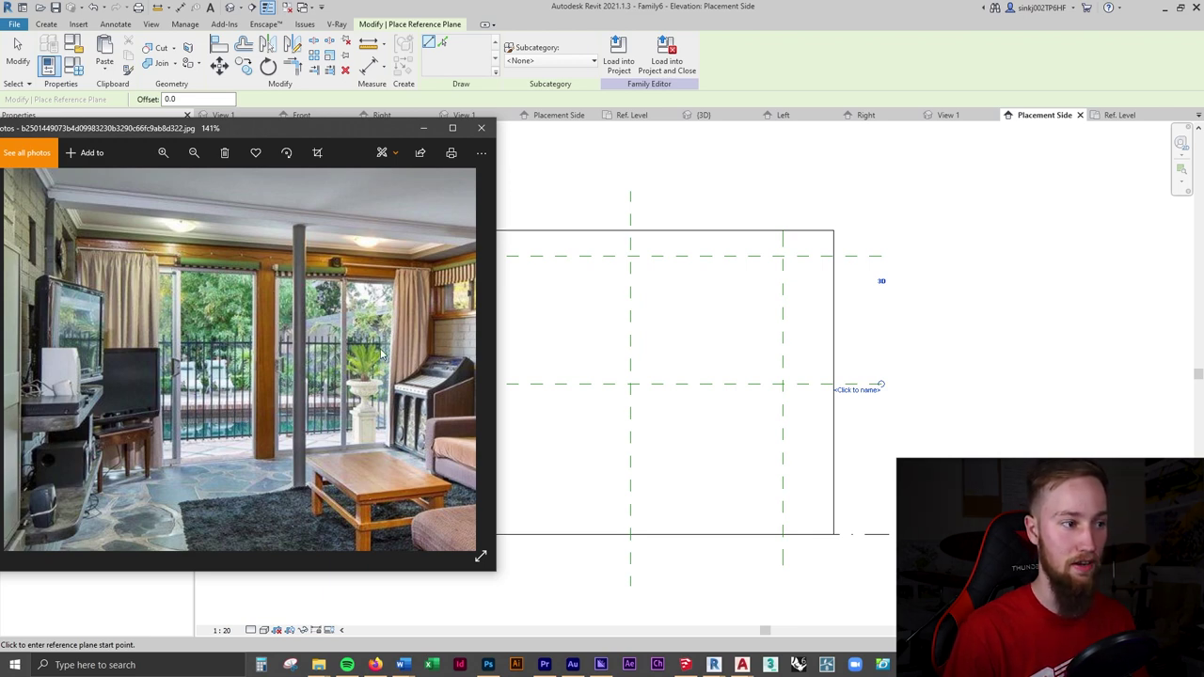
left_click_drag(381, 352, 226, 323)
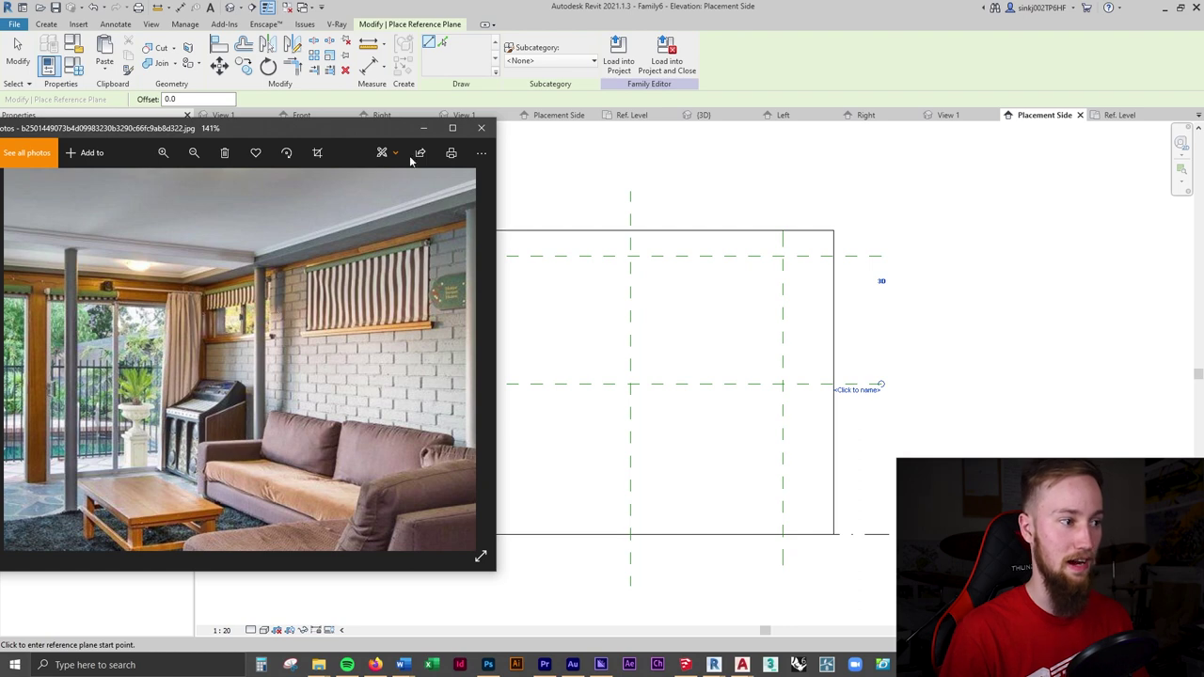
left_click(424, 128)
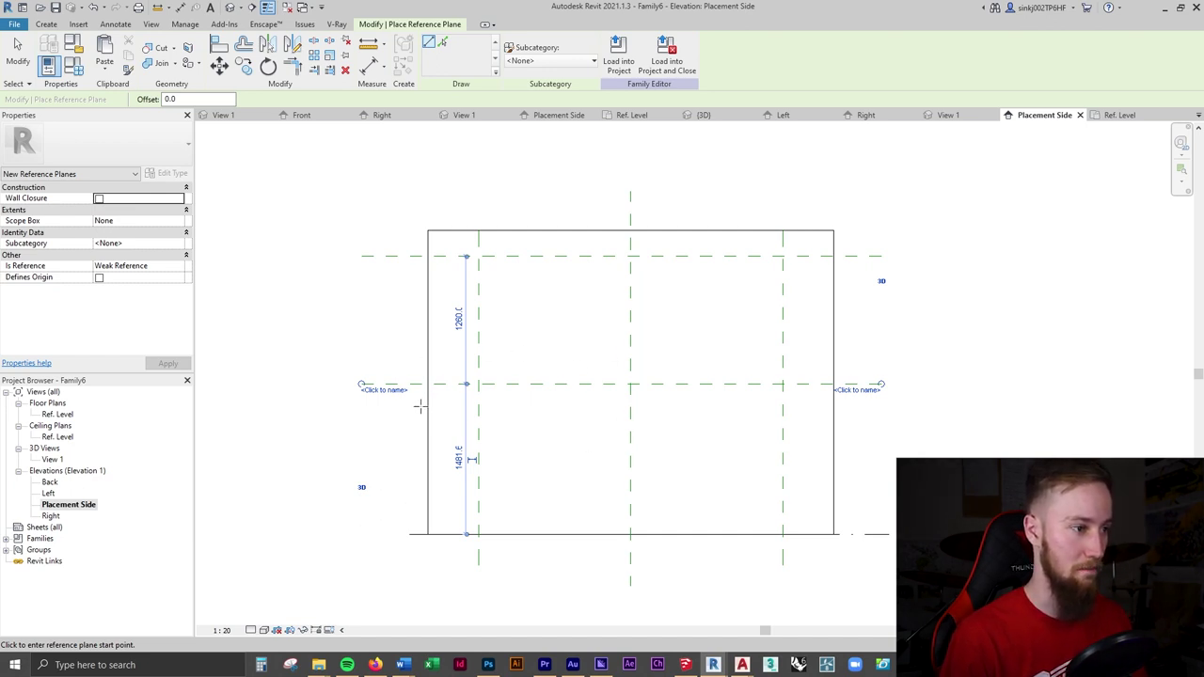
- Add an aligned dimension between the two horizontal reference planes, placed outside the wall's left edge
key("d")
key("i")
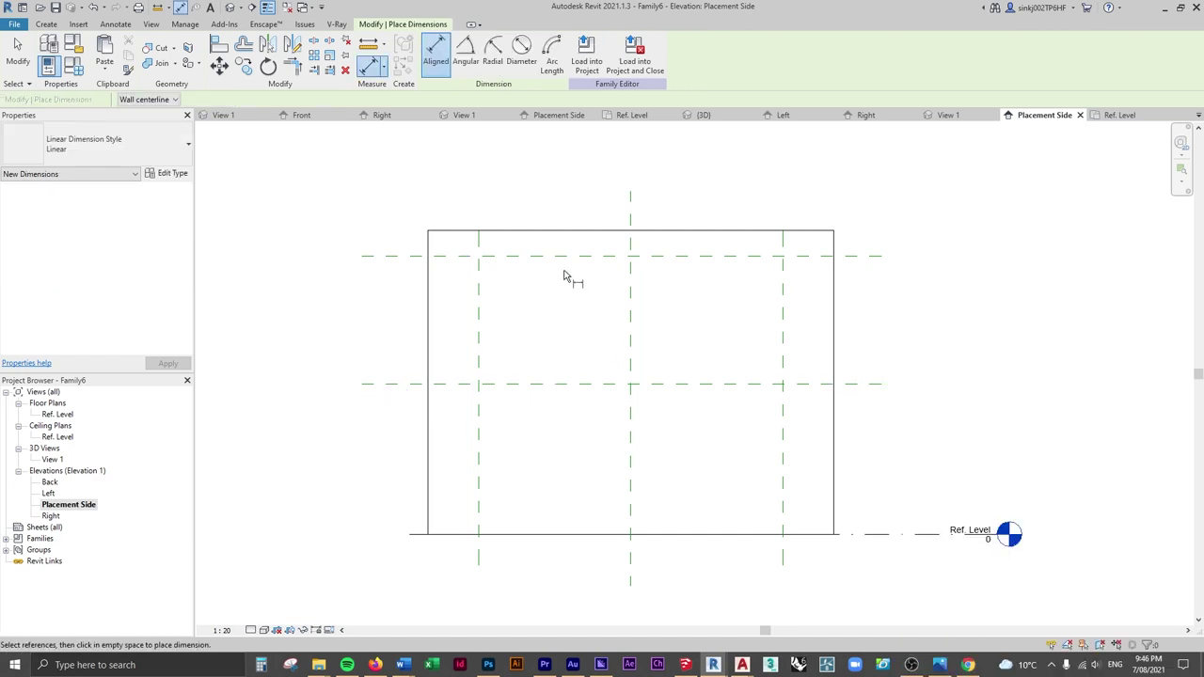
left_click(564, 256)
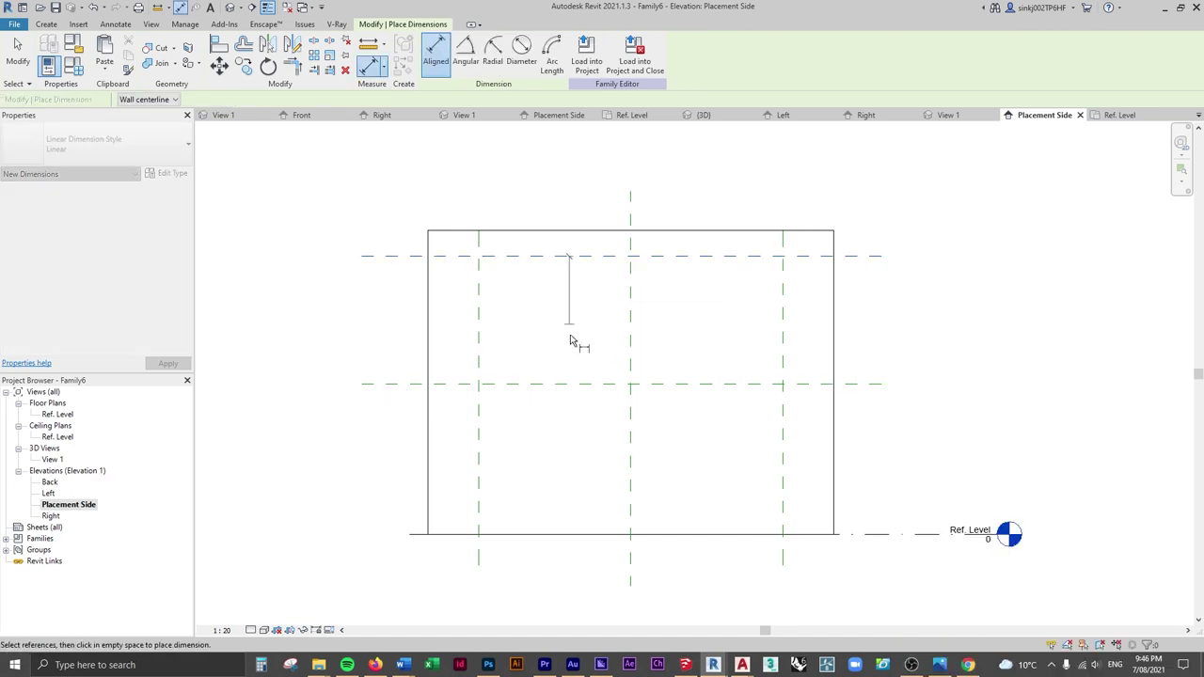
left_click(565, 384)
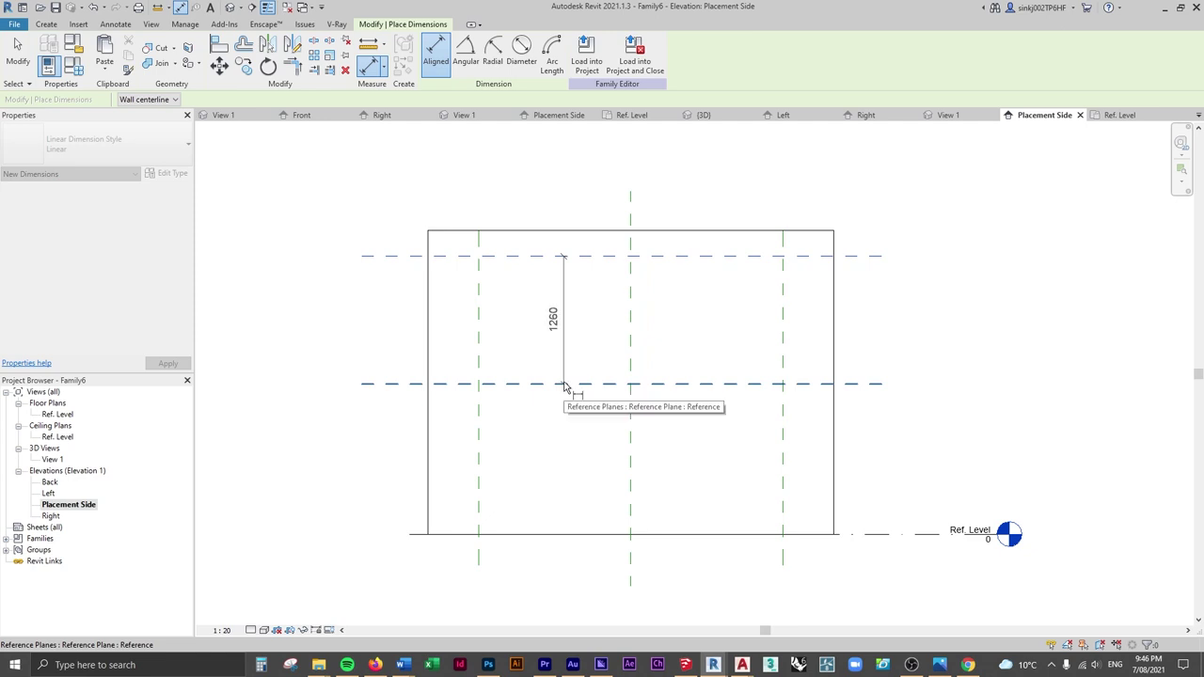
left_click(293, 390)
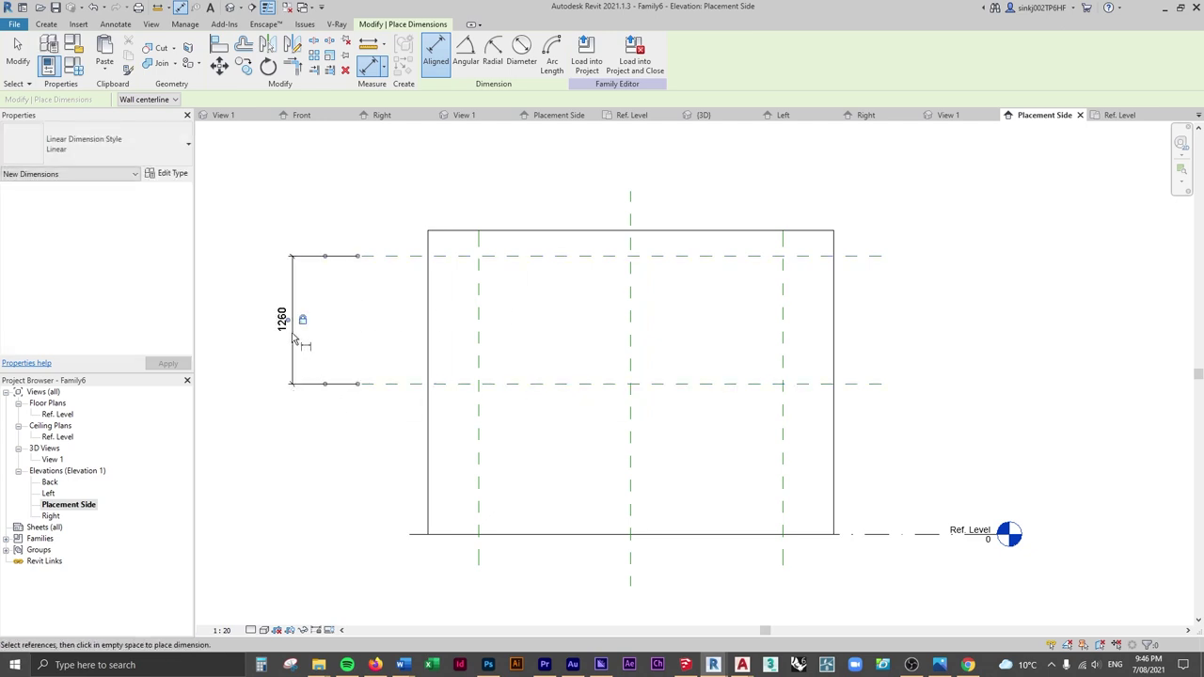
key("Escape")
key("Escape")
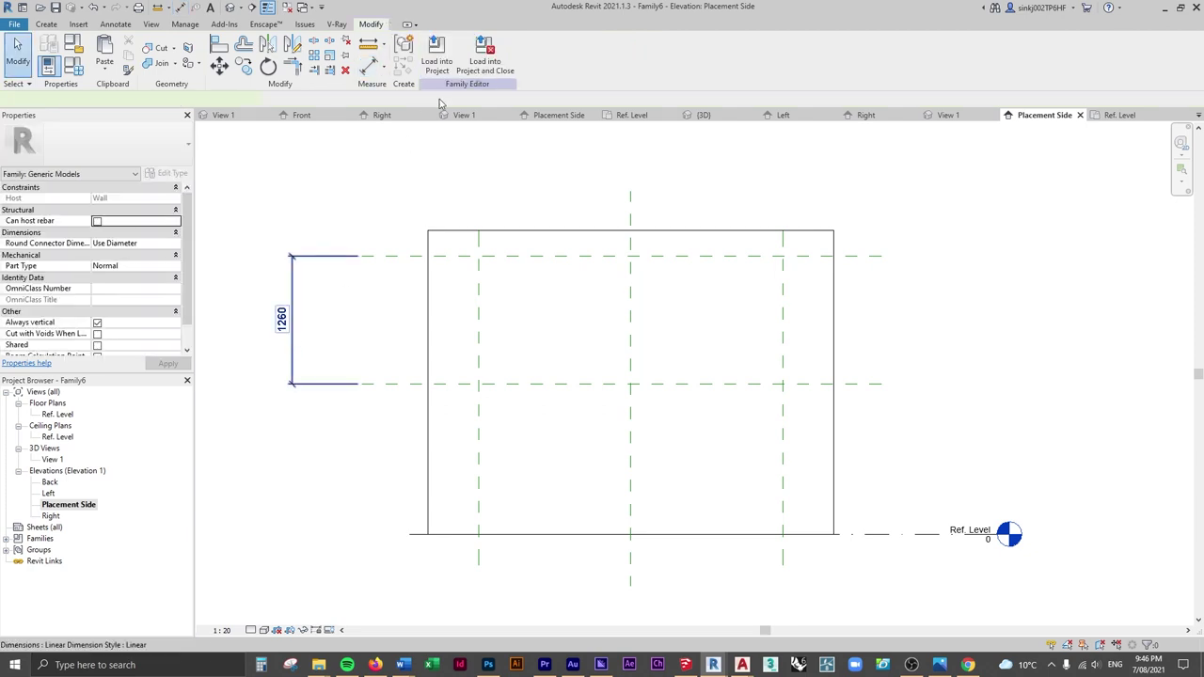
- Label the vertical dimension with a new type-based family parameter named Shade Drop, grouped under Dimensions, and review it in the family types
left_click(293, 325)
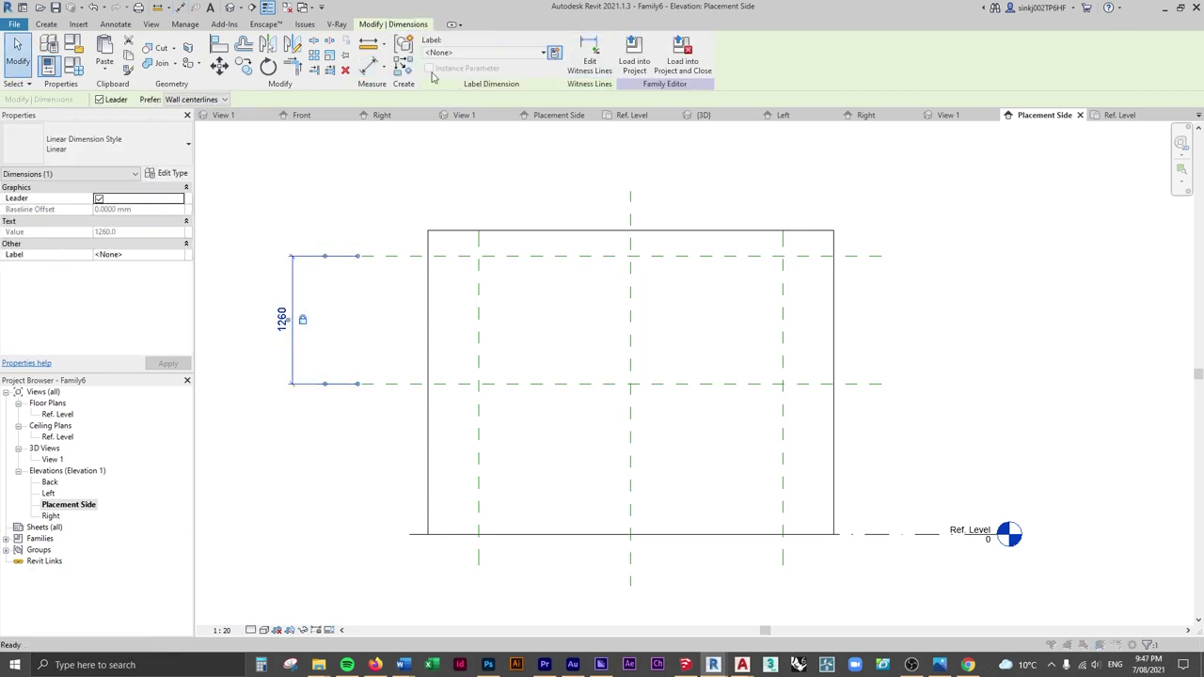
left_click(555, 52)
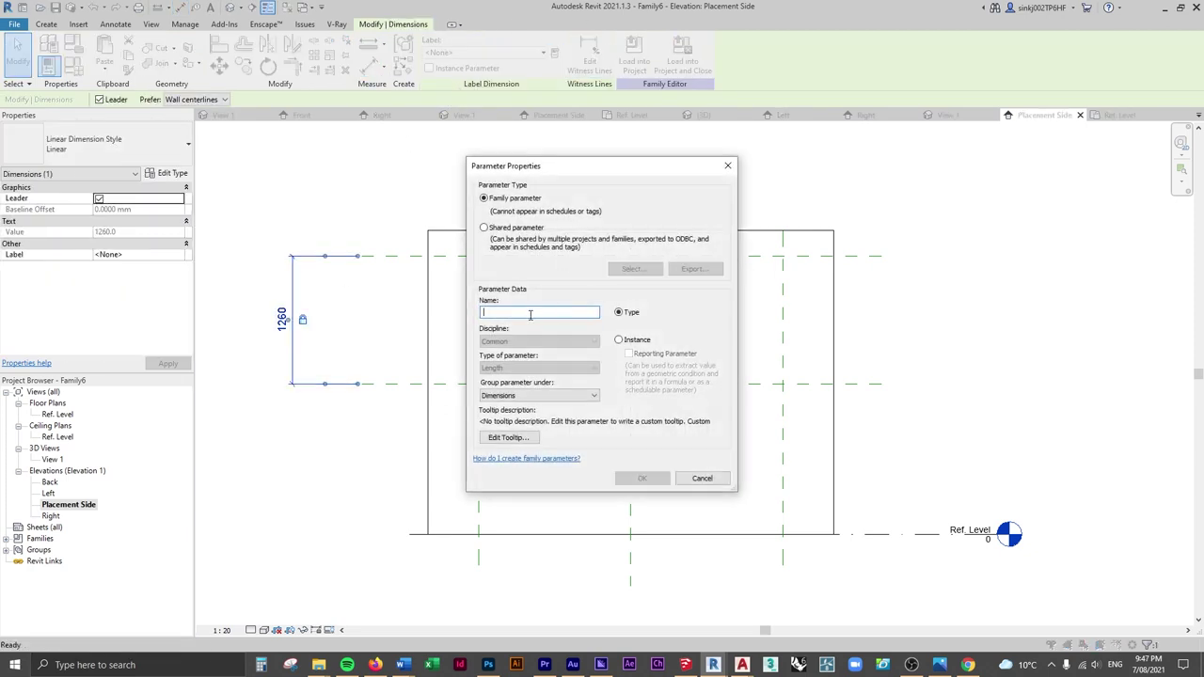
type("Shade Drop")
key("Return")
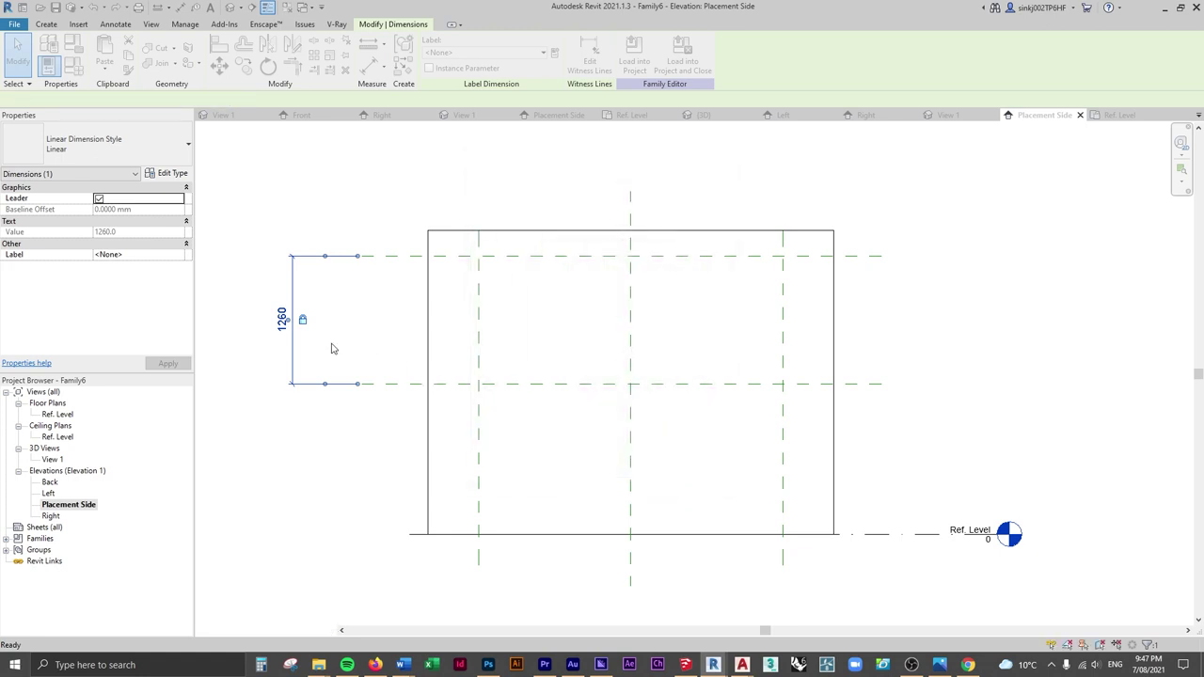
left_click(80, 68)
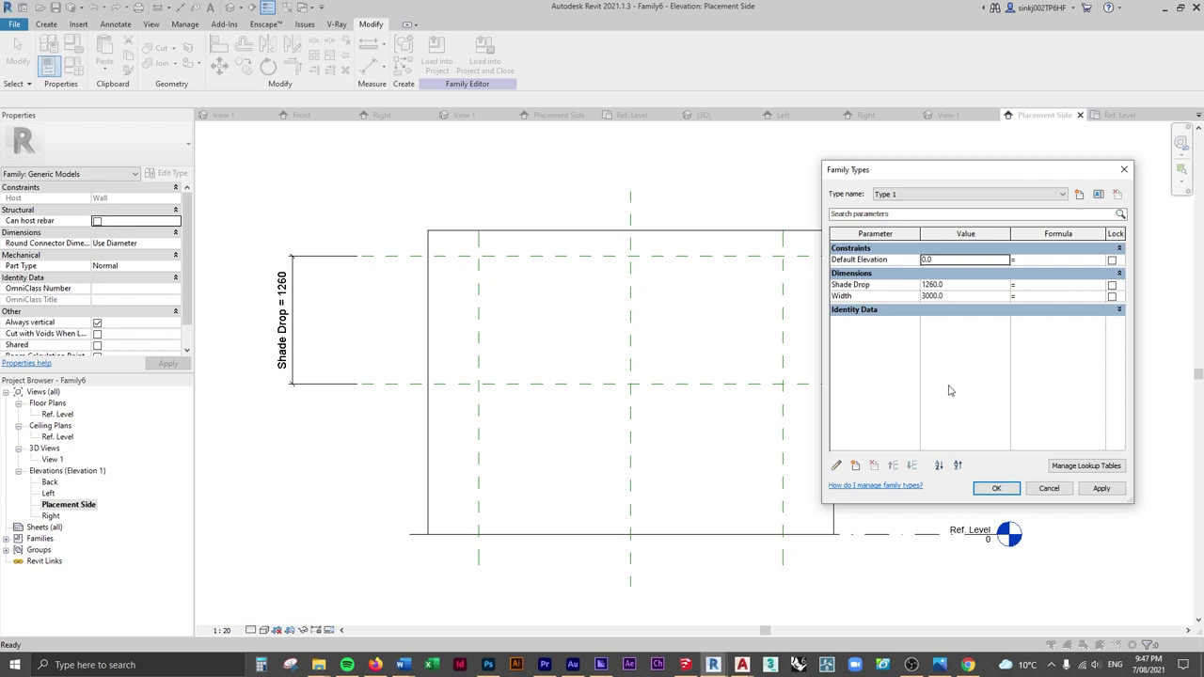
left_click(1065, 490)
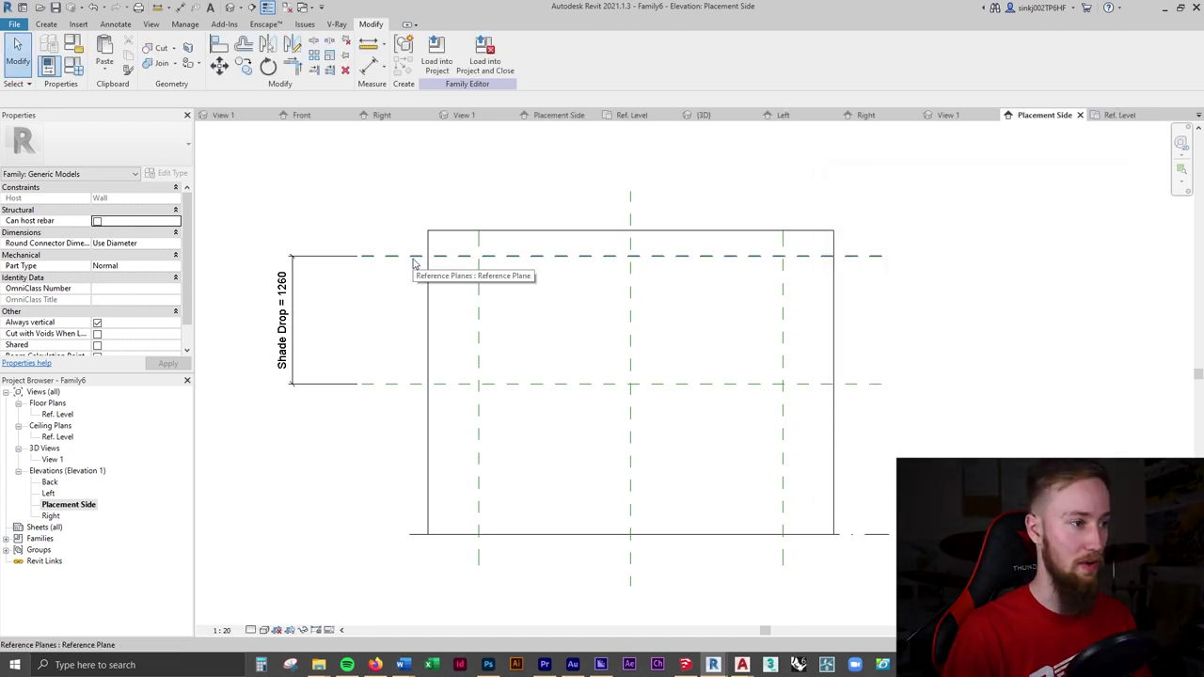
- Name the upper horizontal reference plane Top and the lower one Bottom
left_click(413, 260)
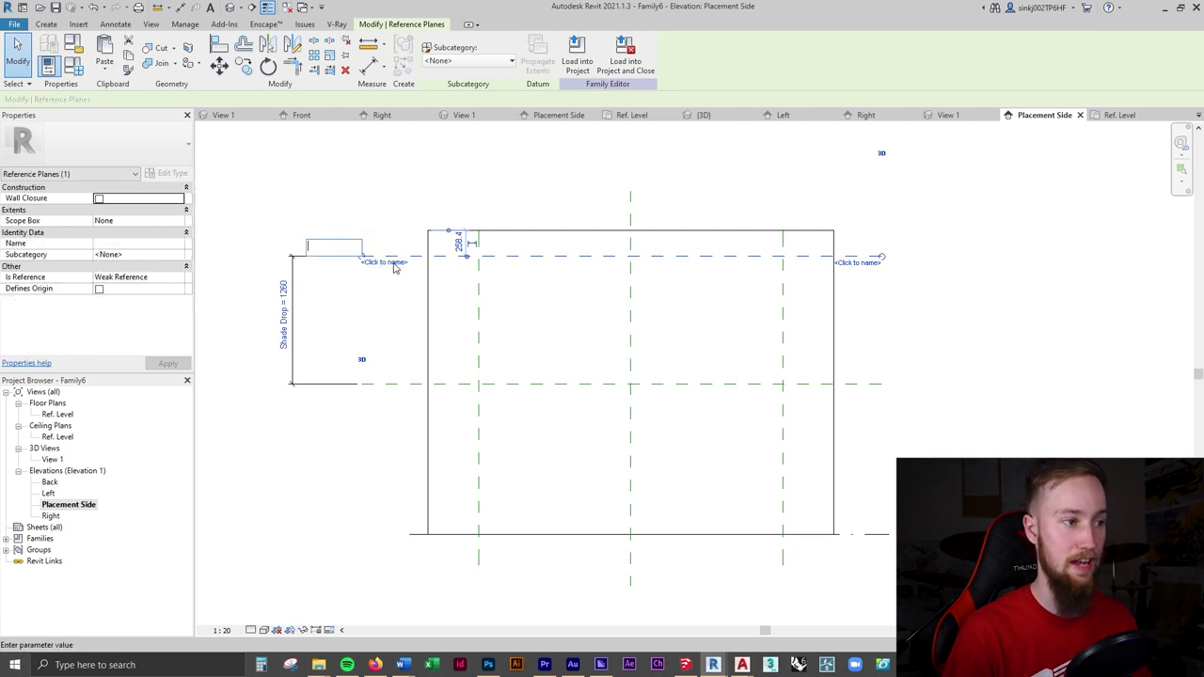
type("Top")
key("Return")
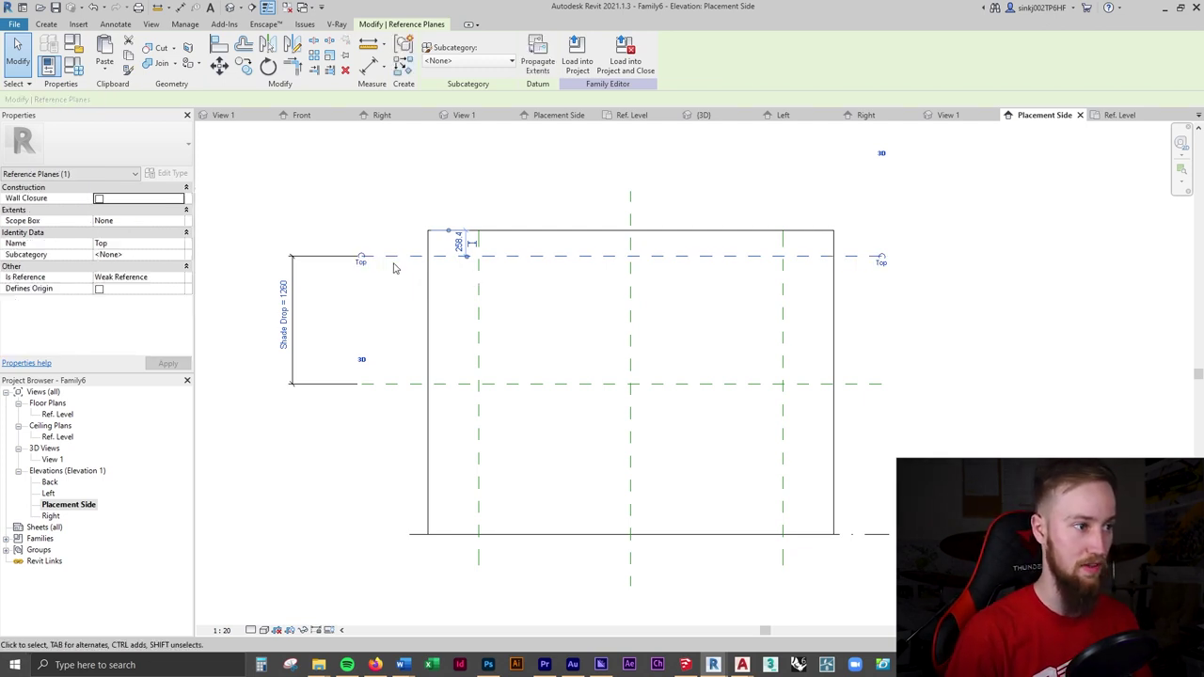
left_click(384, 386)
left_click(382, 390)
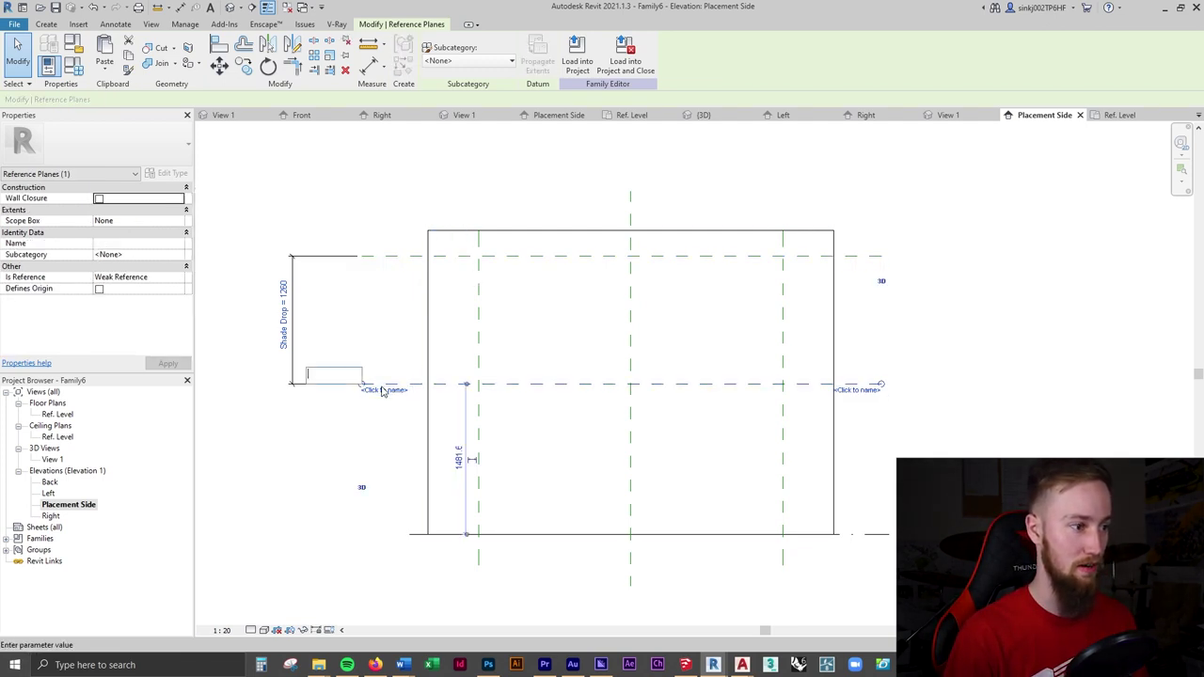
type("Botto")
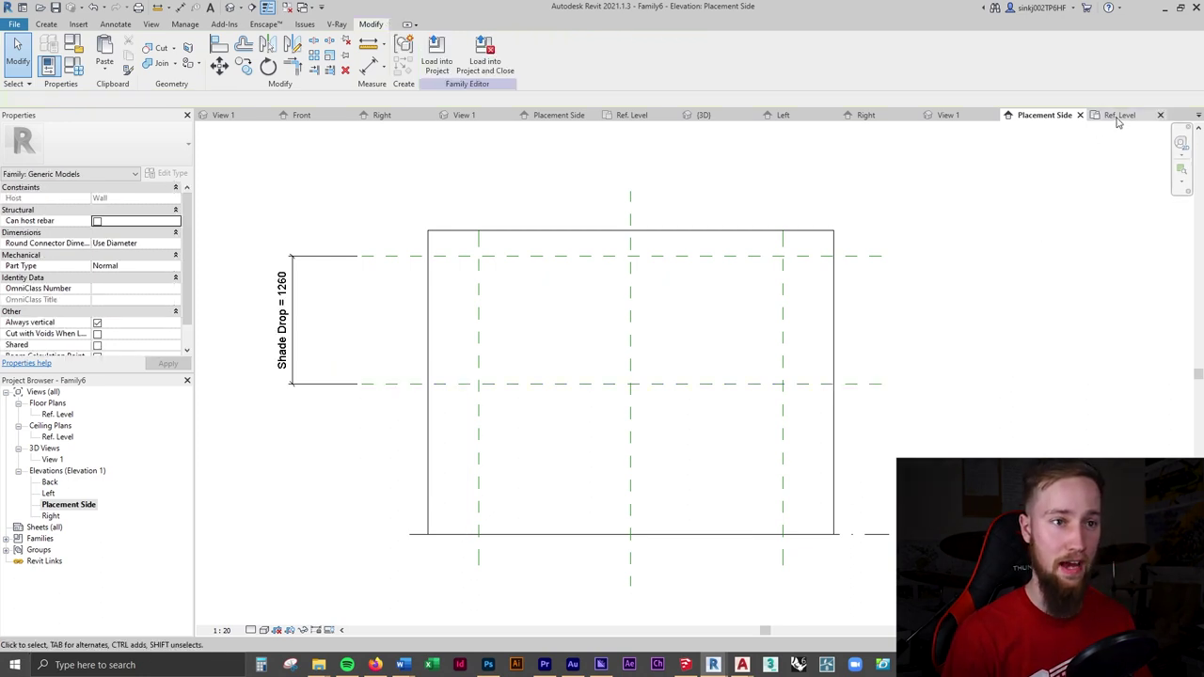
- Start a solid extrusion in the Ref. Level floor plan with a rectangular sketch profile and set its extrusion end to 50
left_click(1118, 116)
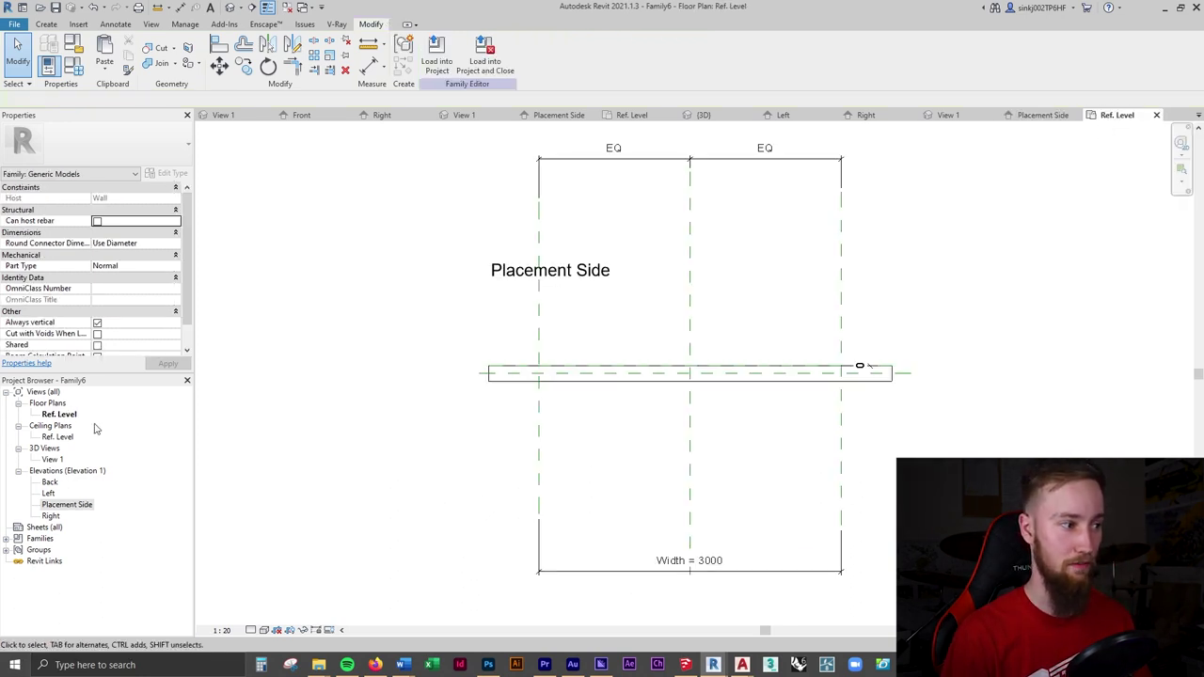
scroll(855, 352, "up", 3)
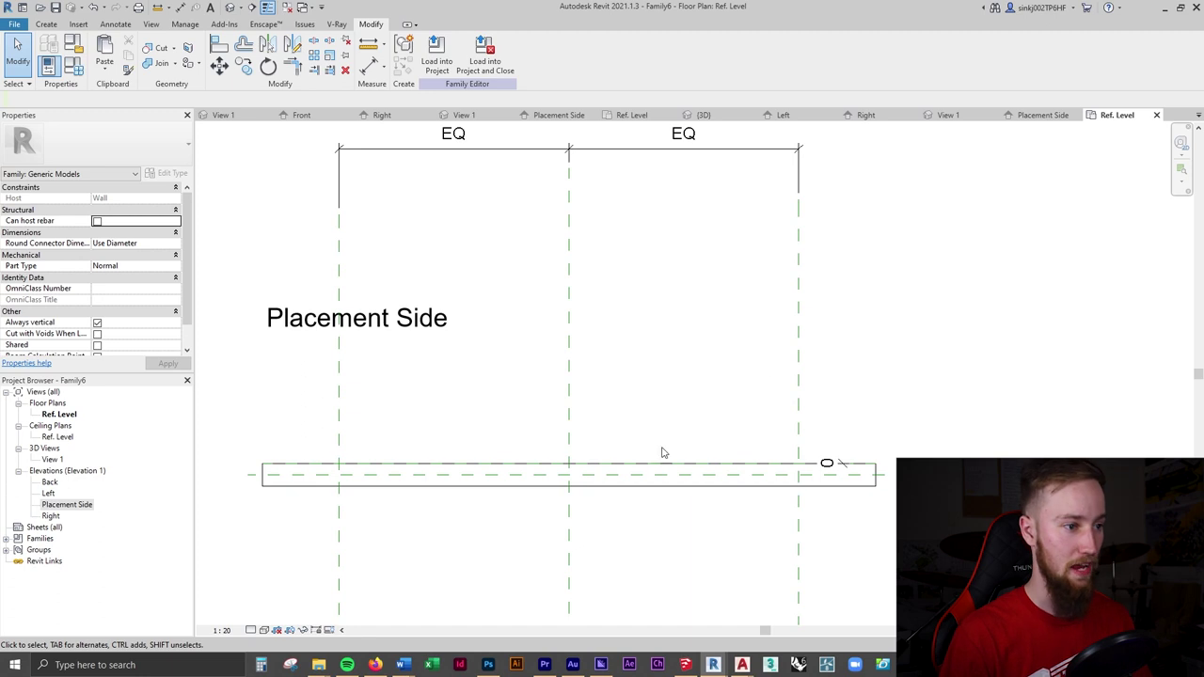
middle_click_drag(443, 417, 471, 451)
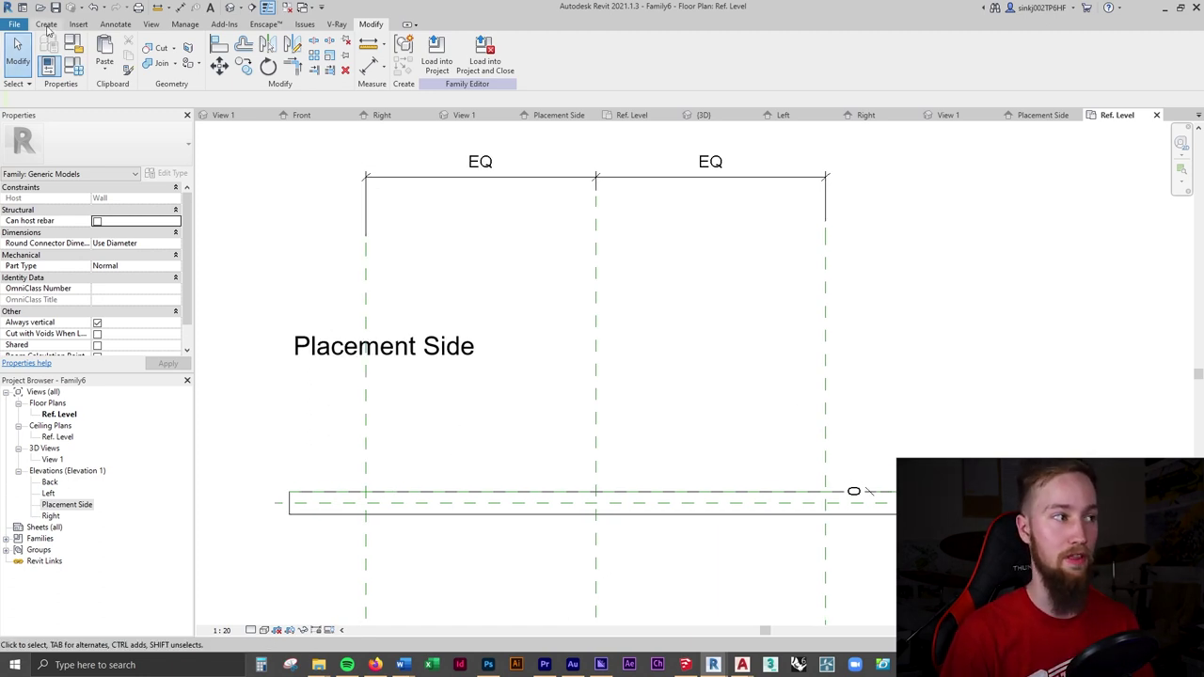
left_click(47, 25)
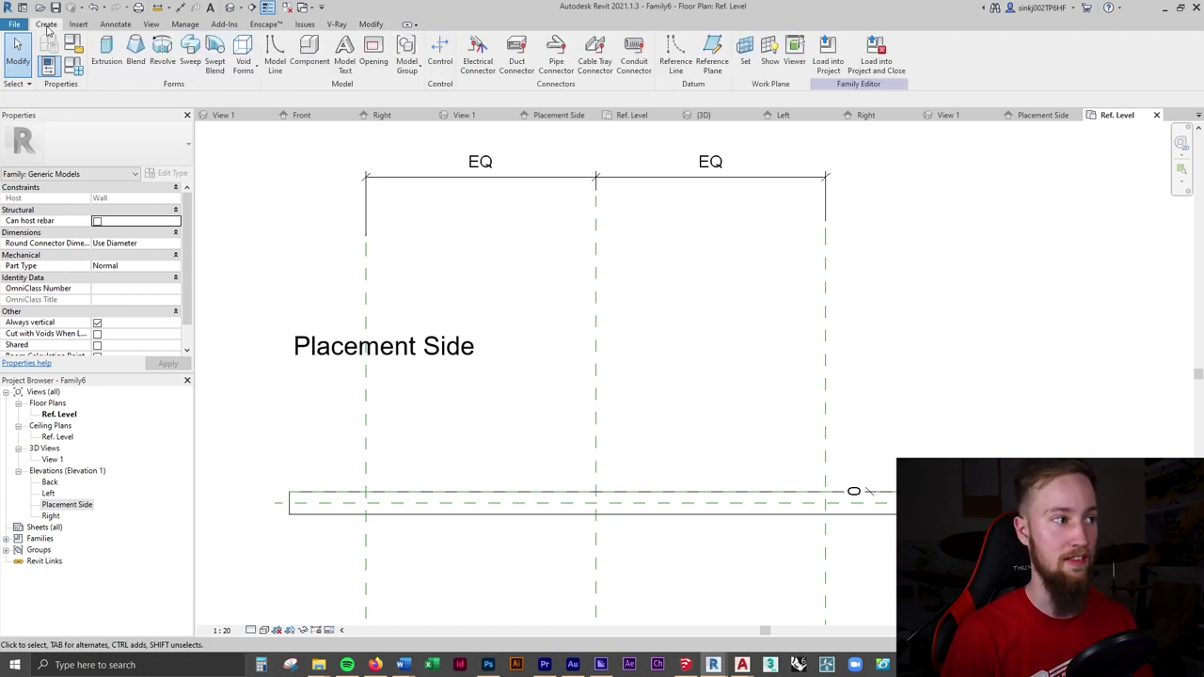
left_click(106, 51)
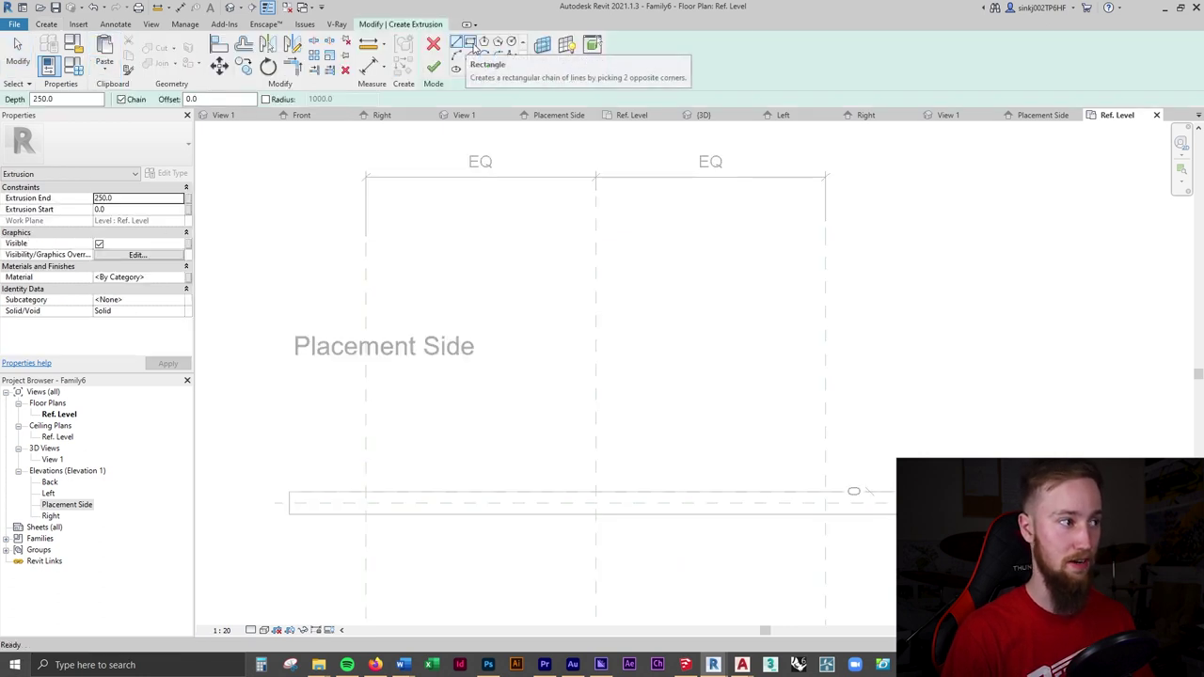
left_click(471, 45)
left_click(134, 198)
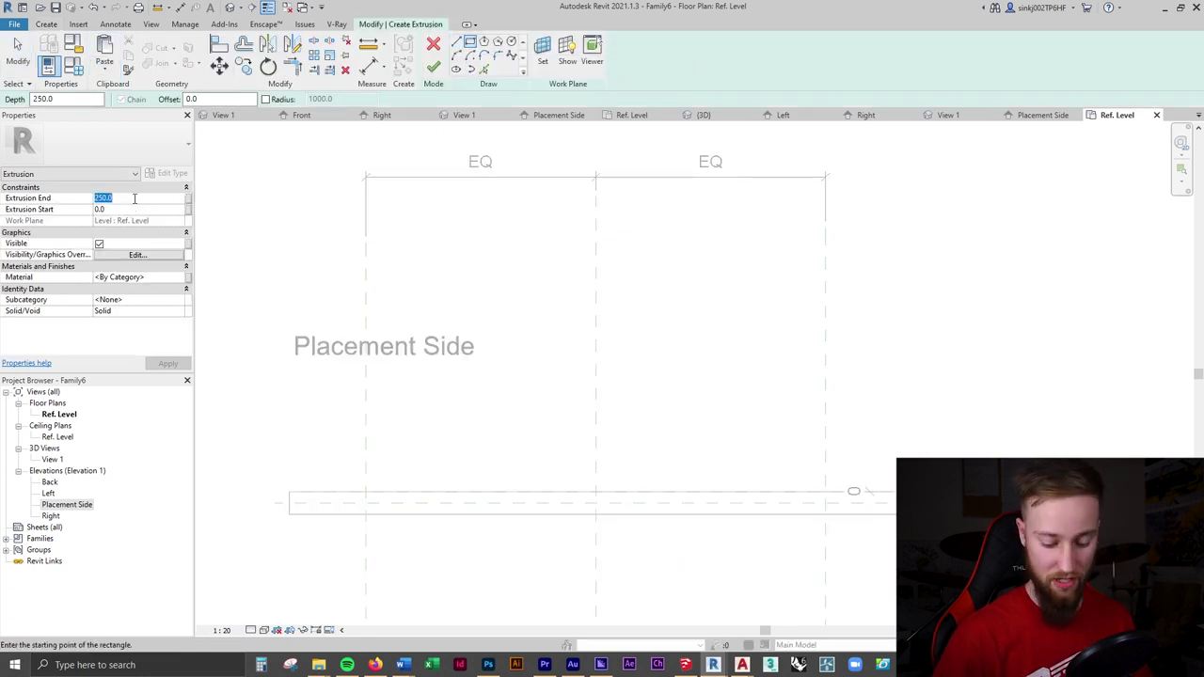
type("50")
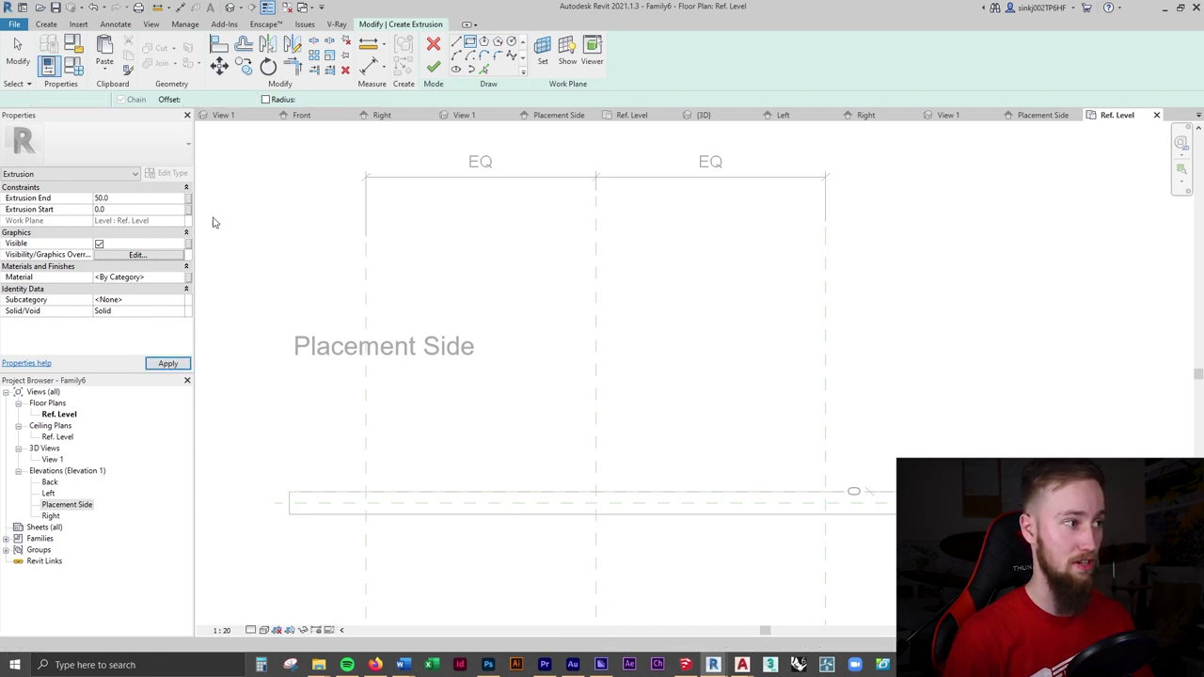
key("Return")
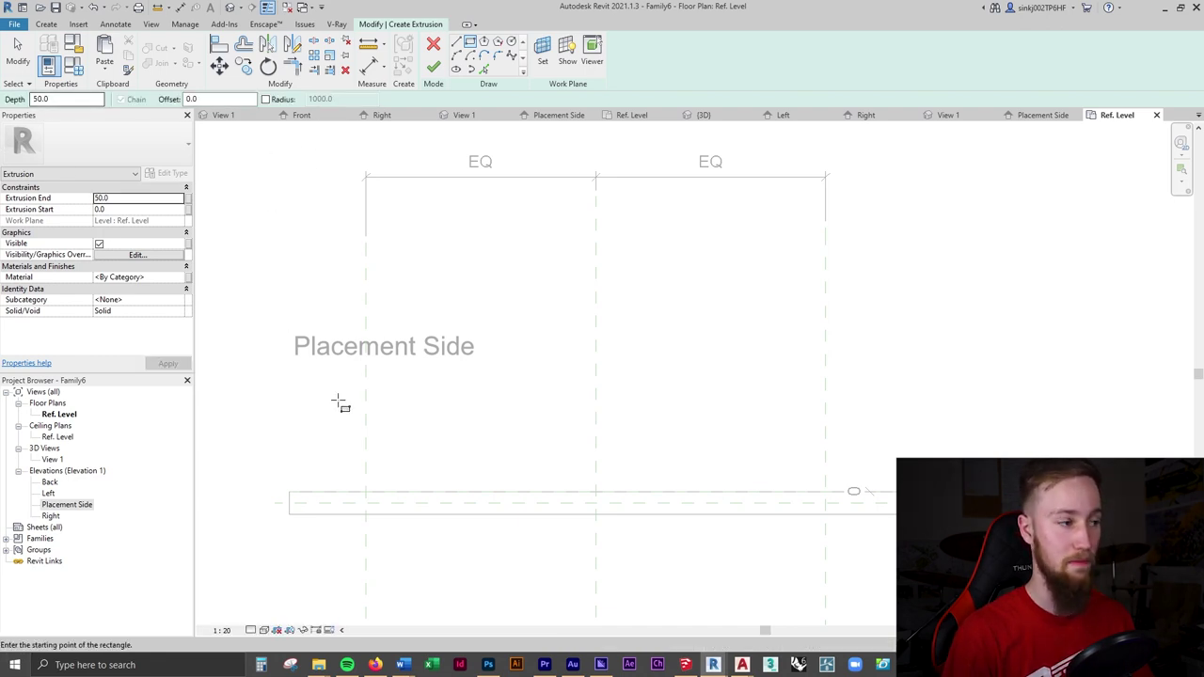
- Add Aluminum from the AEC material library to the family and assign it as the extrusion's material
left_click(181, 280)
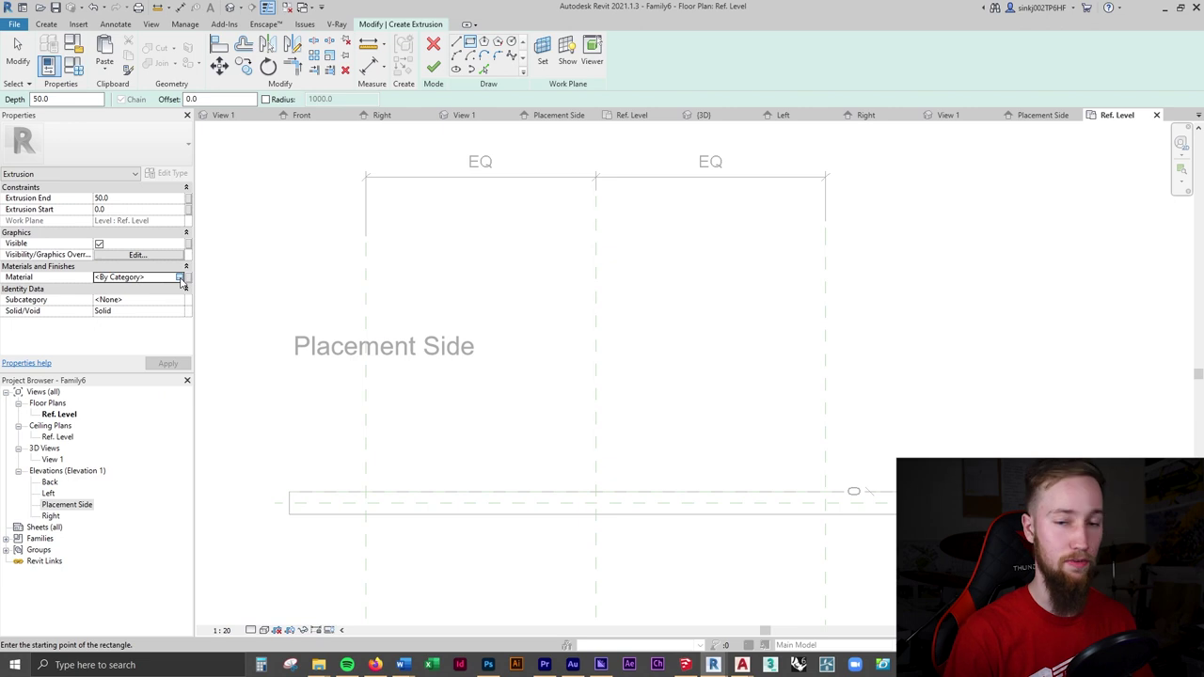
left_click(180, 278)
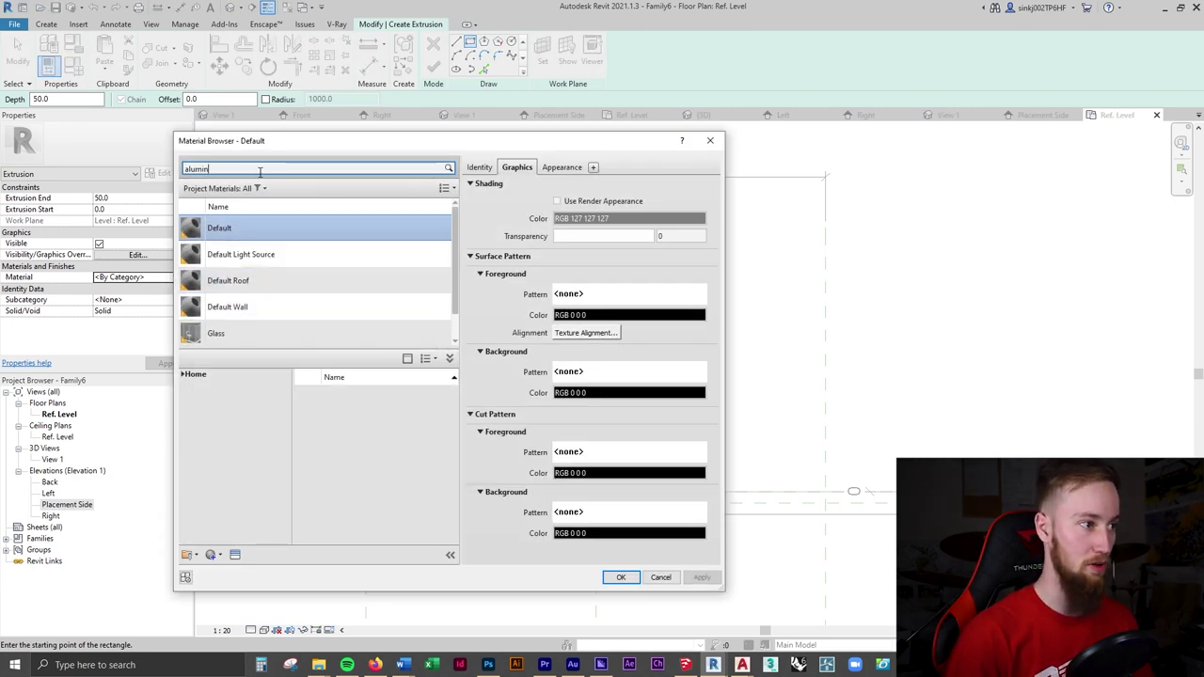
left_click(433, 403)
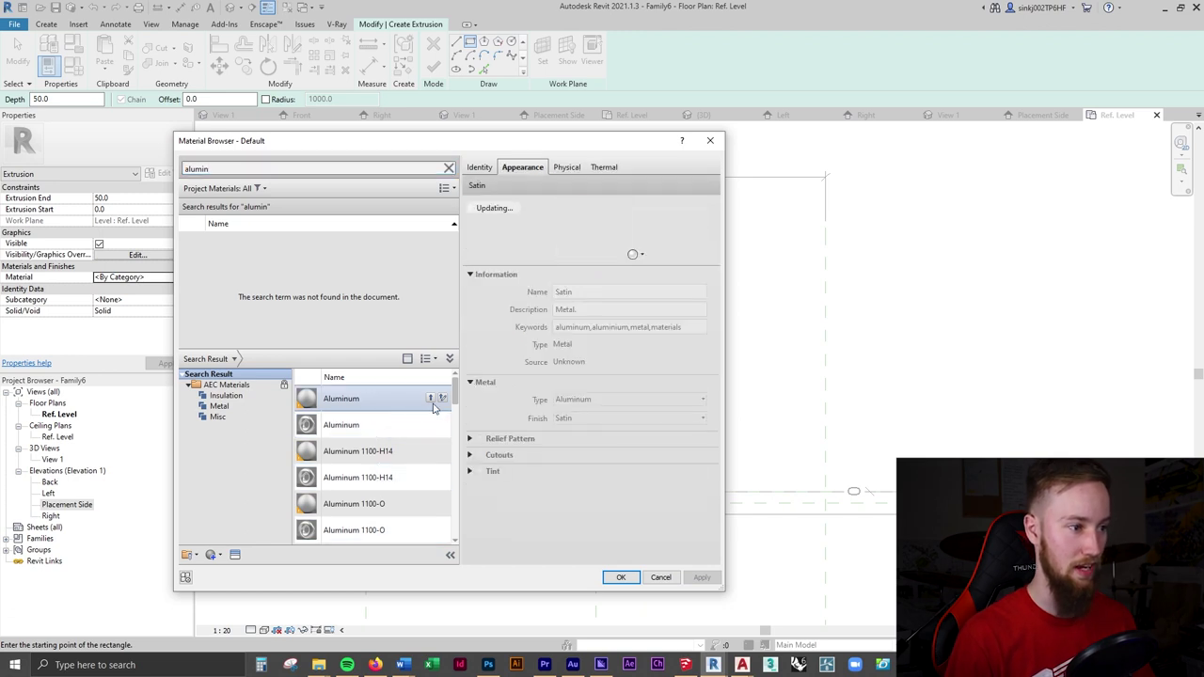
left_click(431, 399)
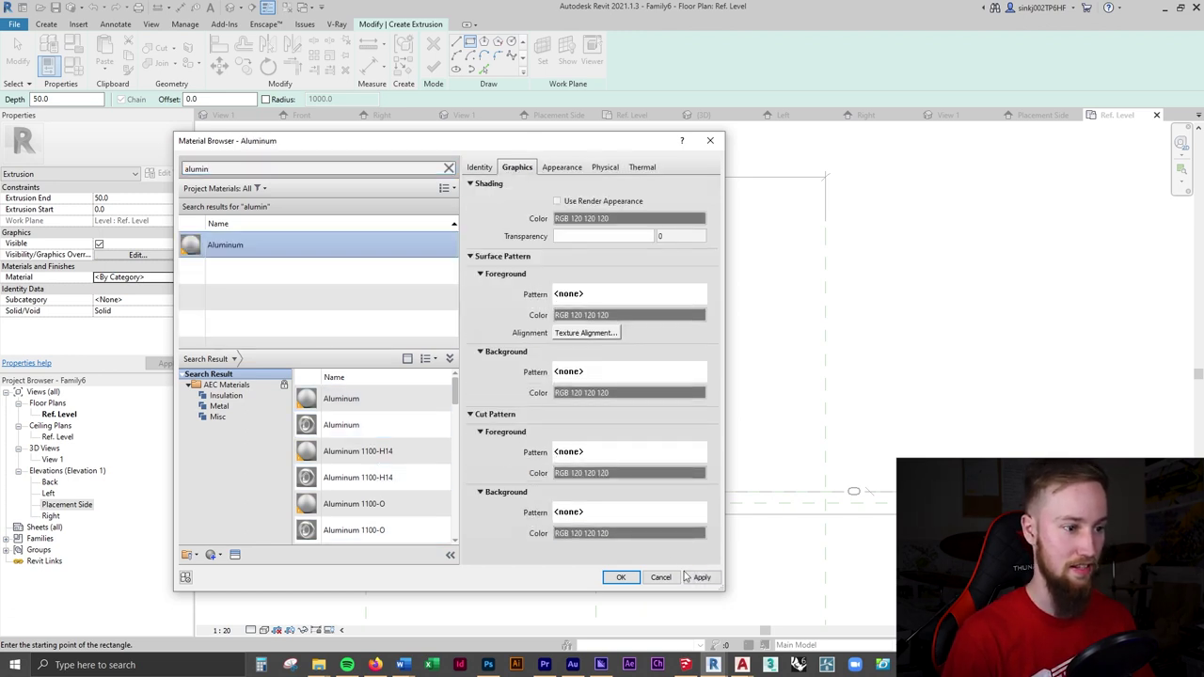
left_click(621, 578)
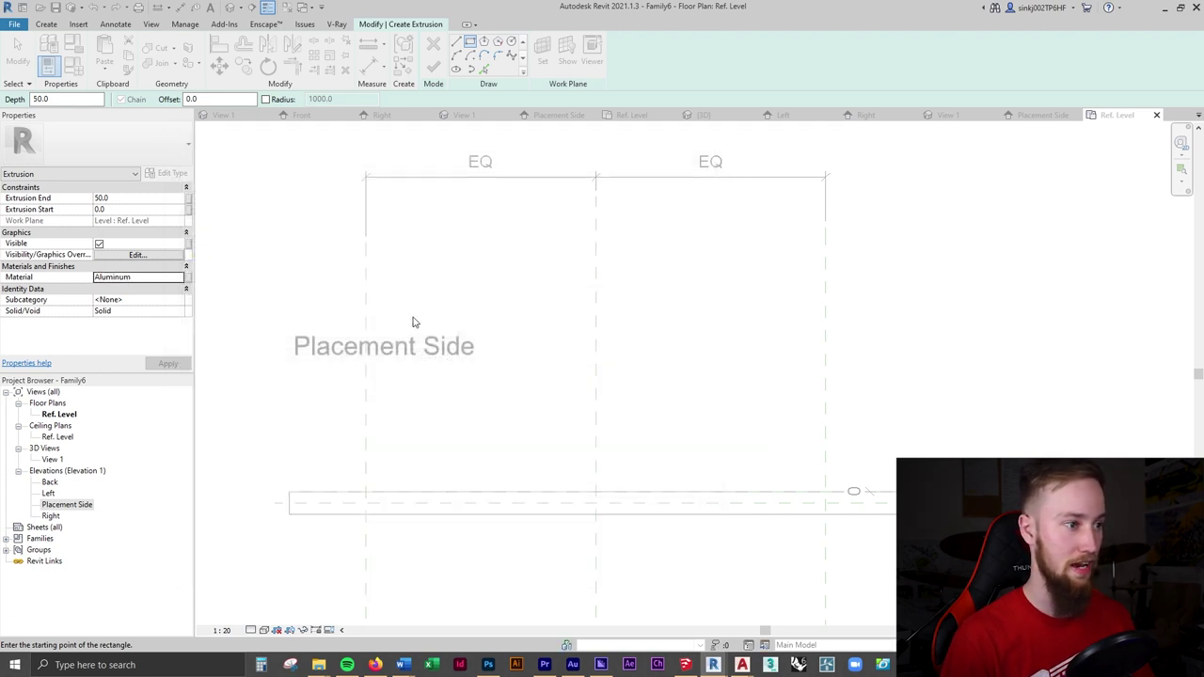
- Sketch a thin rectangle along the wall's placement-side face between the outer reference planes, locking its edges to the planes and the wall face
left_click(366, 492)
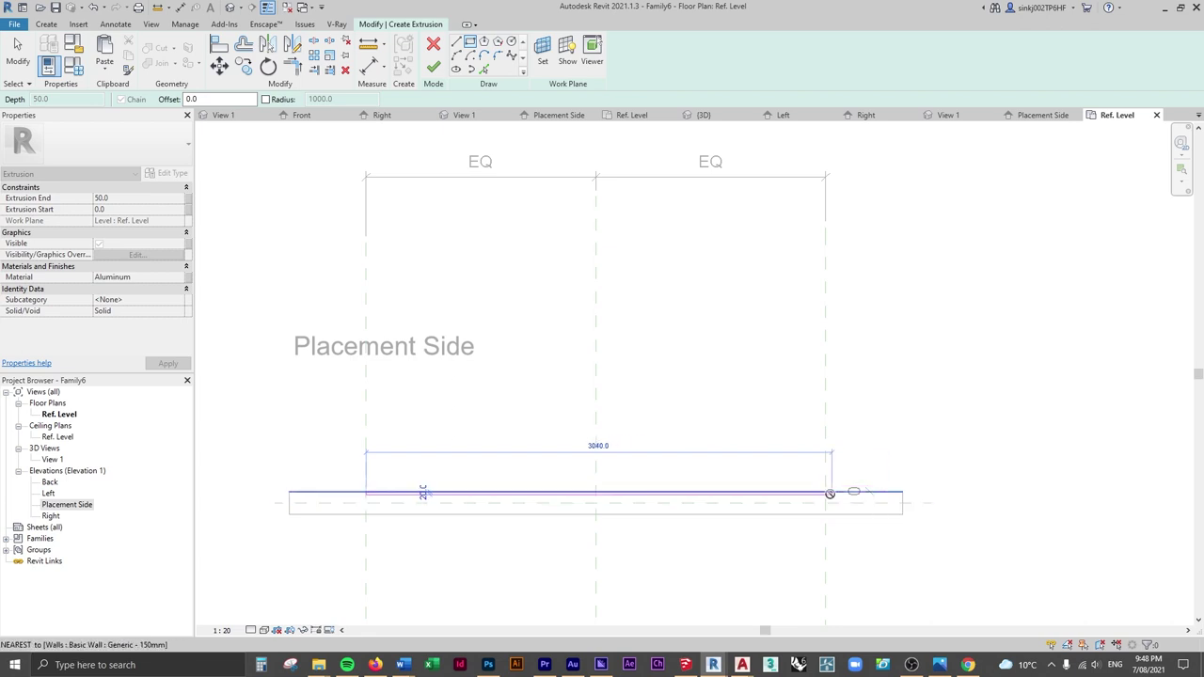
left_click(826, 485)
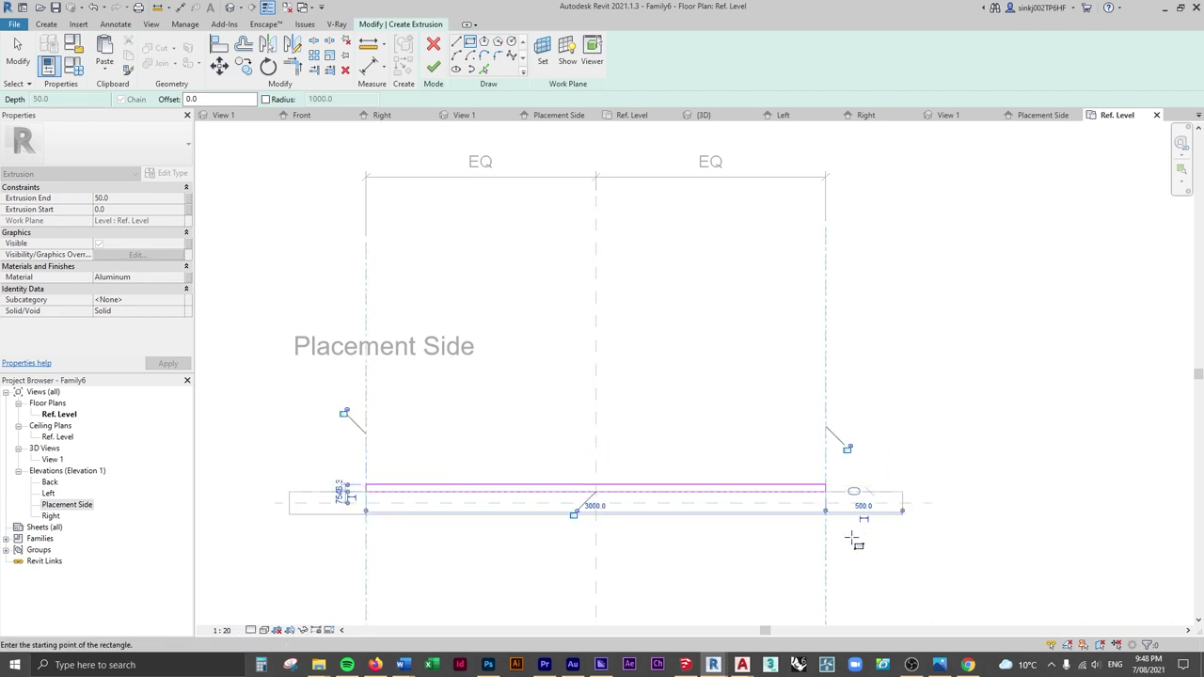
scroll(786, 513, "up", 1)
left_click(869, 395)
scroll(871, 435, "down", 1)
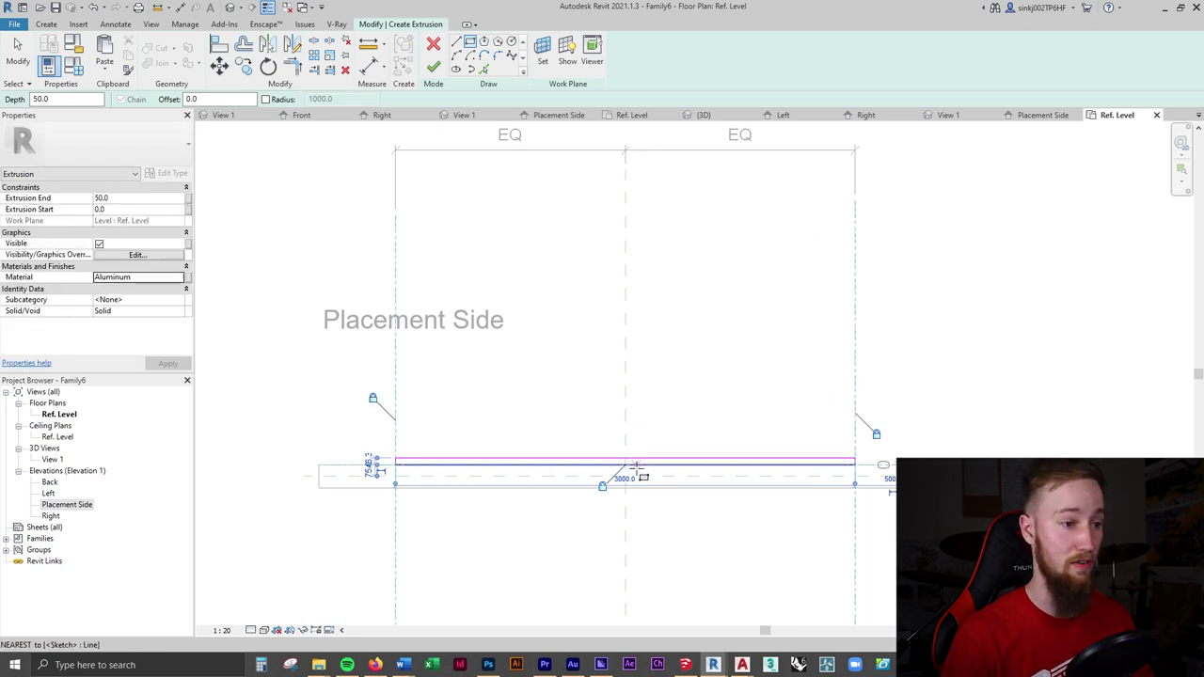
scroll(631, 465, "up", 1)
key("Escape")
key("Escape")
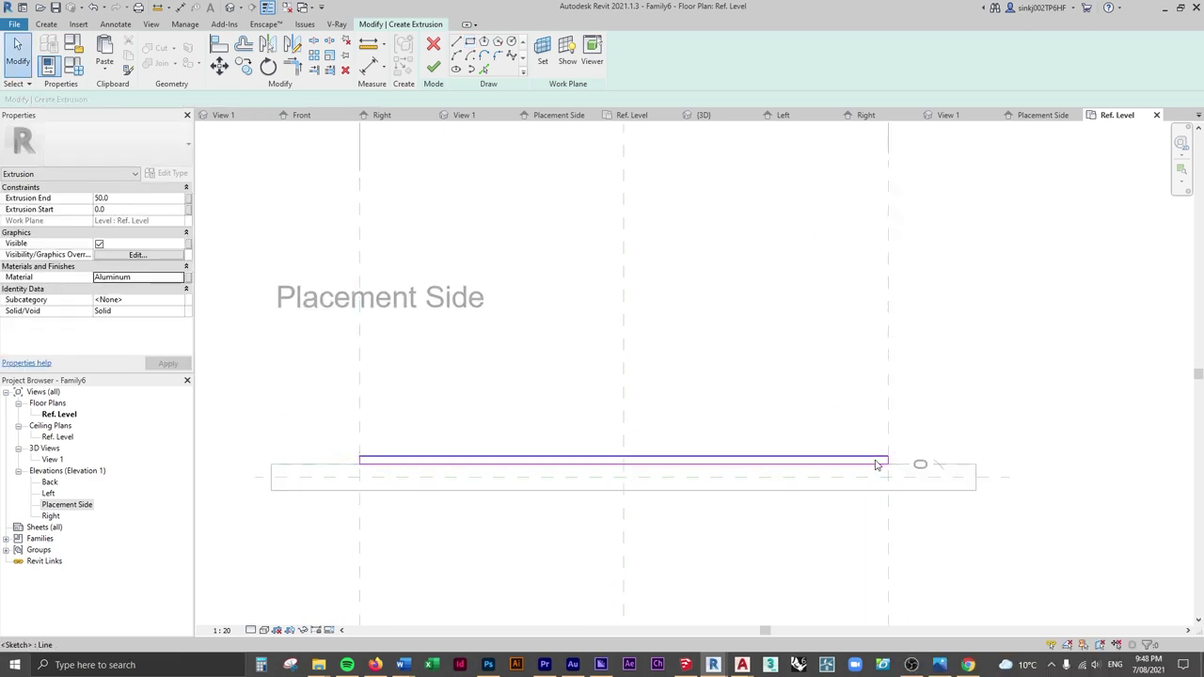
- Set the rectangle's depth out from the wall face through the temporary dimension of its outer edge
left_click(873, 462)
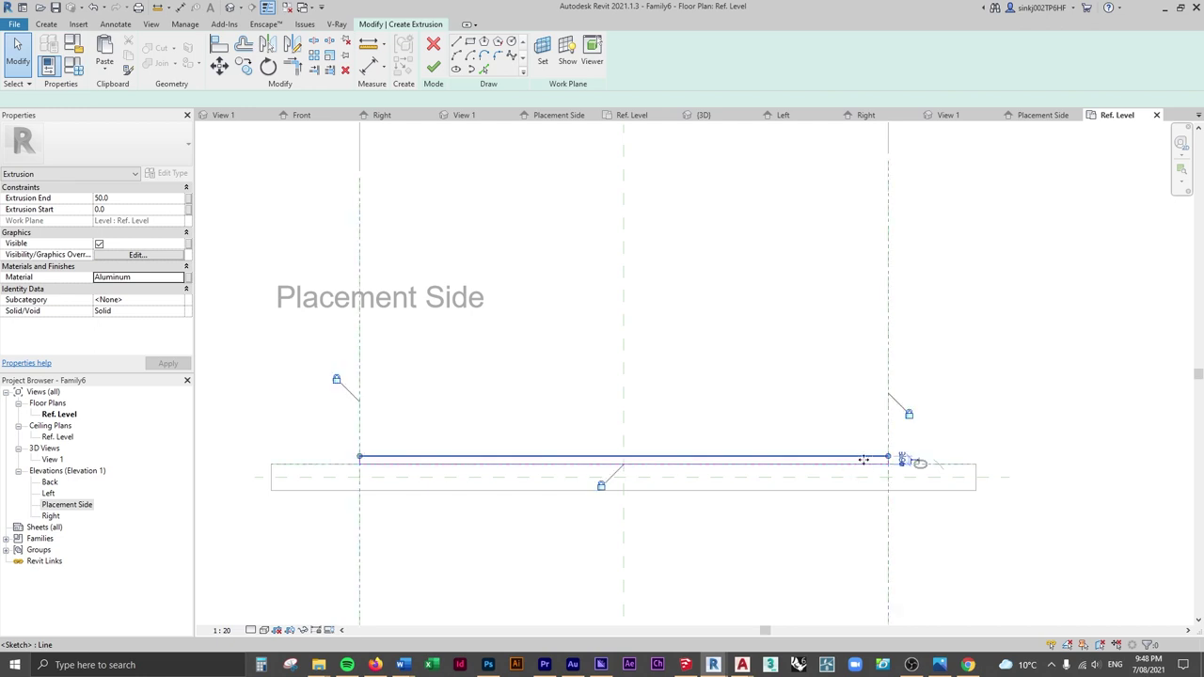
scroll(904, 462, "up", 4)
left_click(907, 460)
left_click(921, 501)
scroll(921, 501, "down", 5)
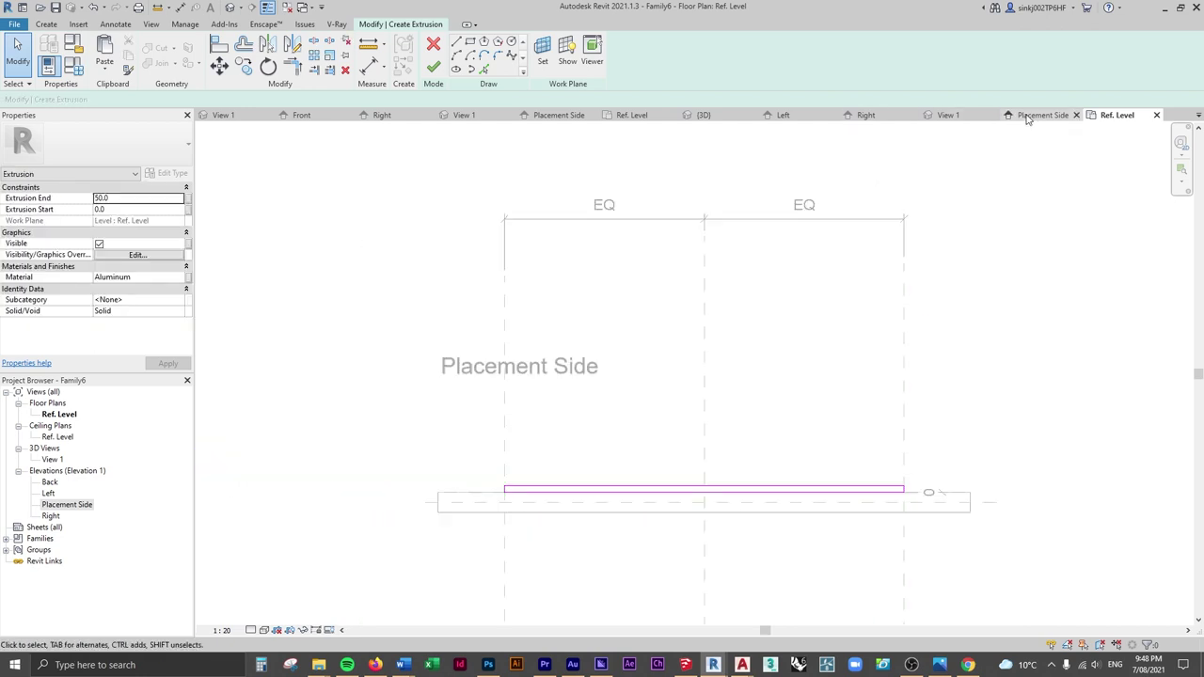
- In the default 3D view, set the sketch's work plane to Reference Plane : Top and finish the extrusion
left_click(229, 7)
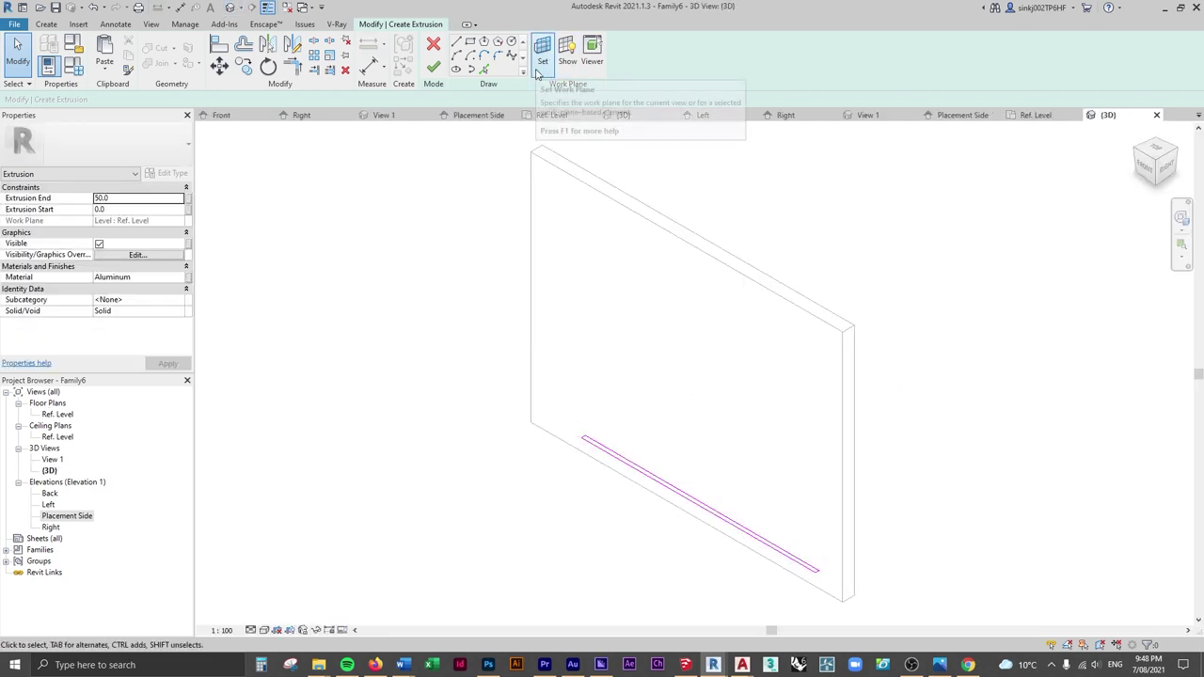
left_click_drag(569, 414, 851, 622)
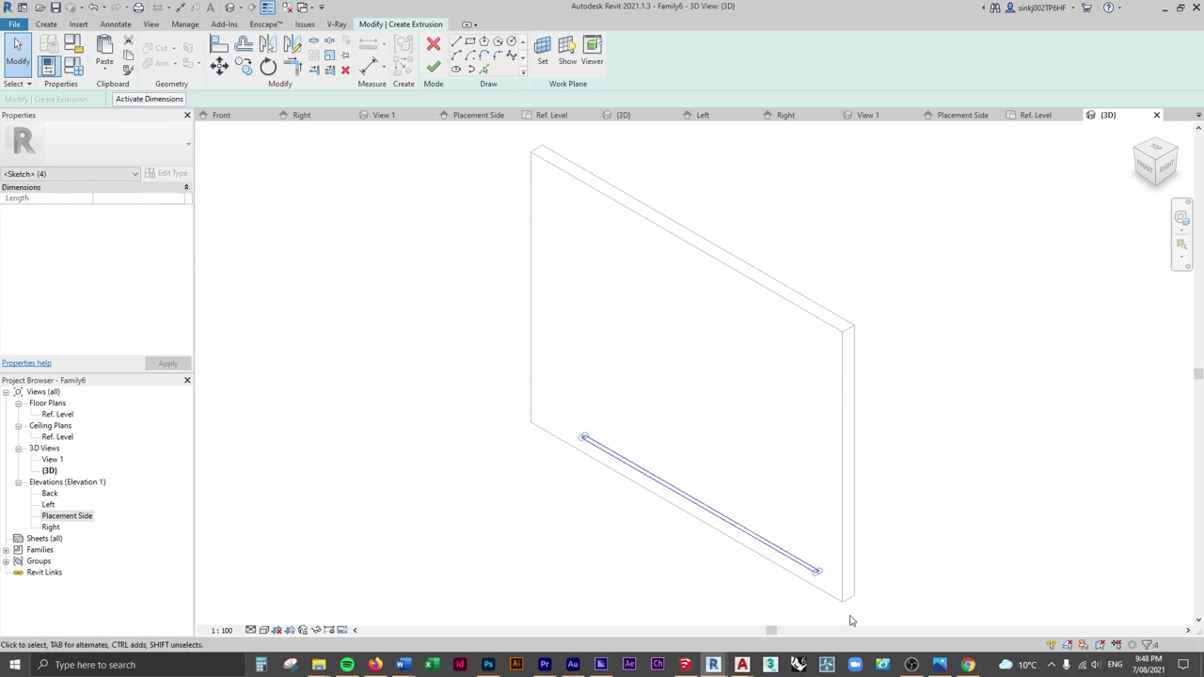
left_click(543, 52)
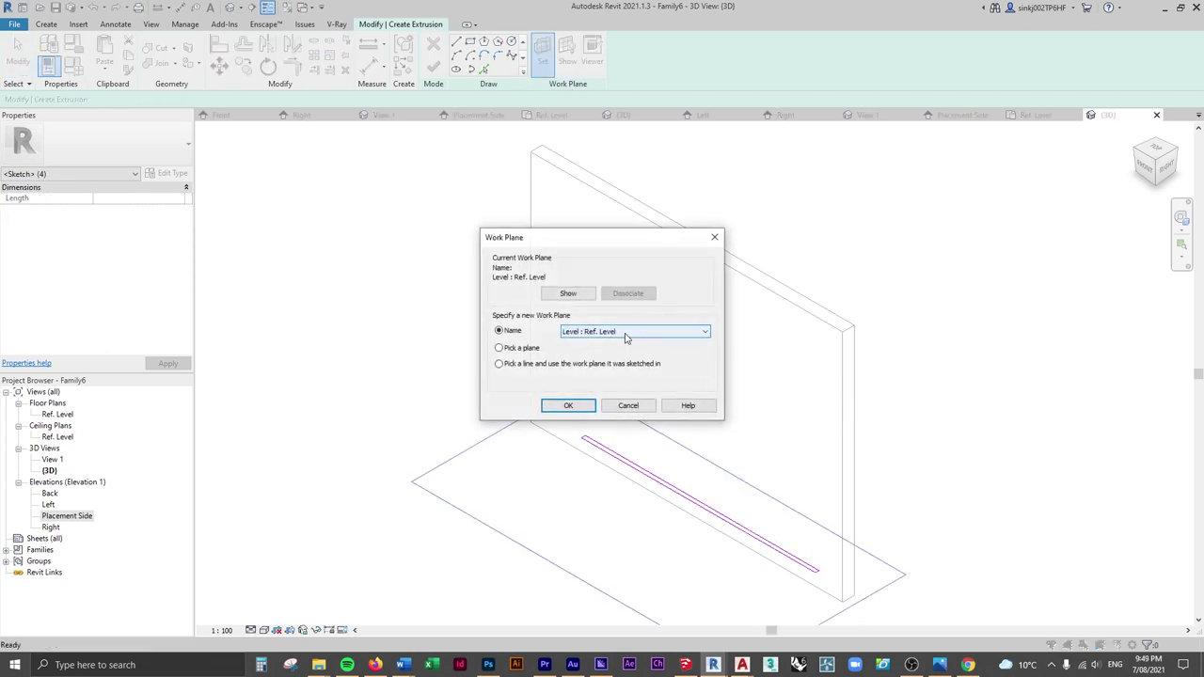
left_click(626, 335)
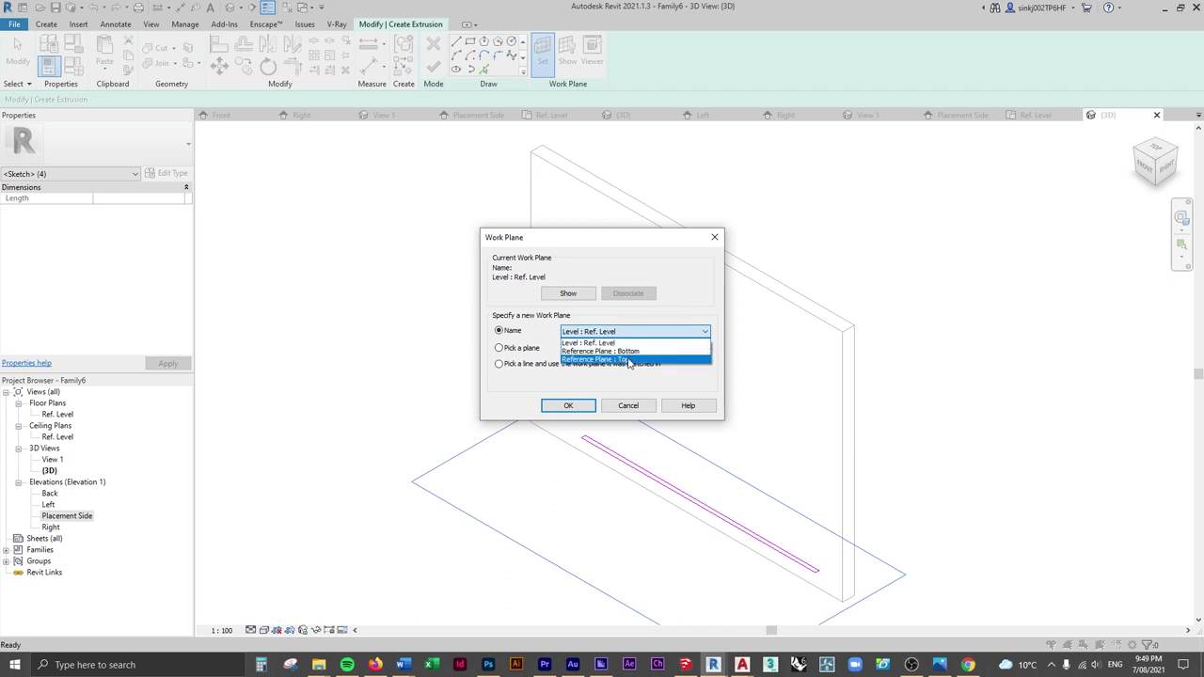
left_click(628, 360)
left_click(569, 406)
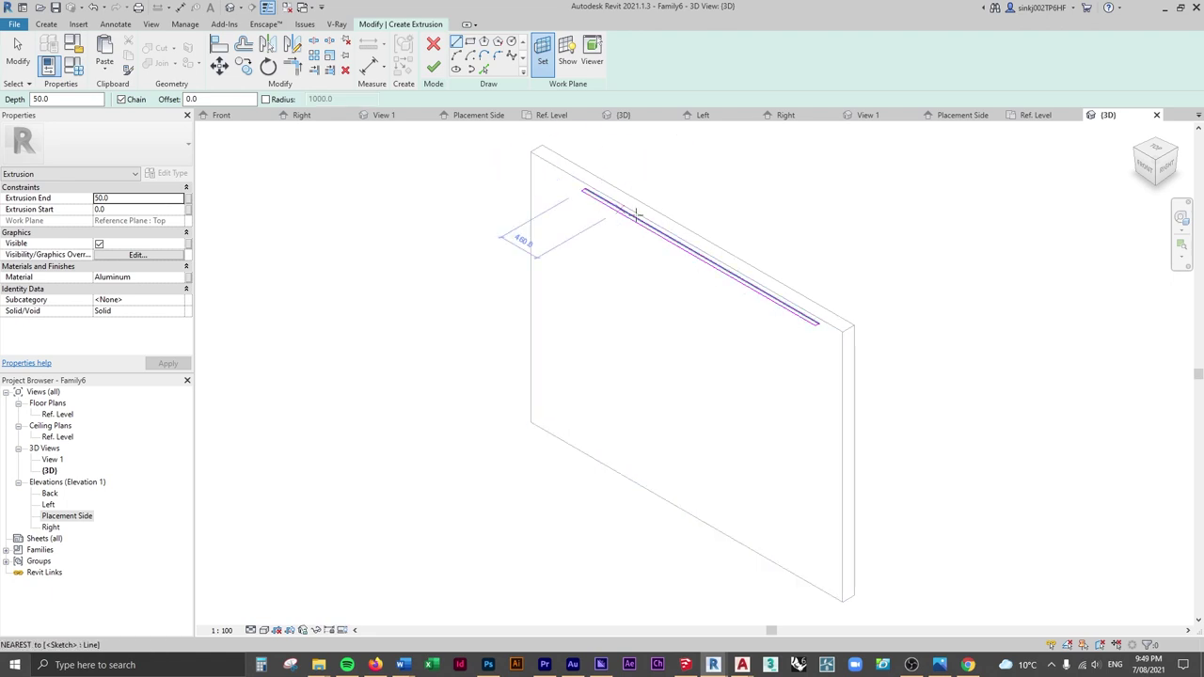
left_click(432, 74)
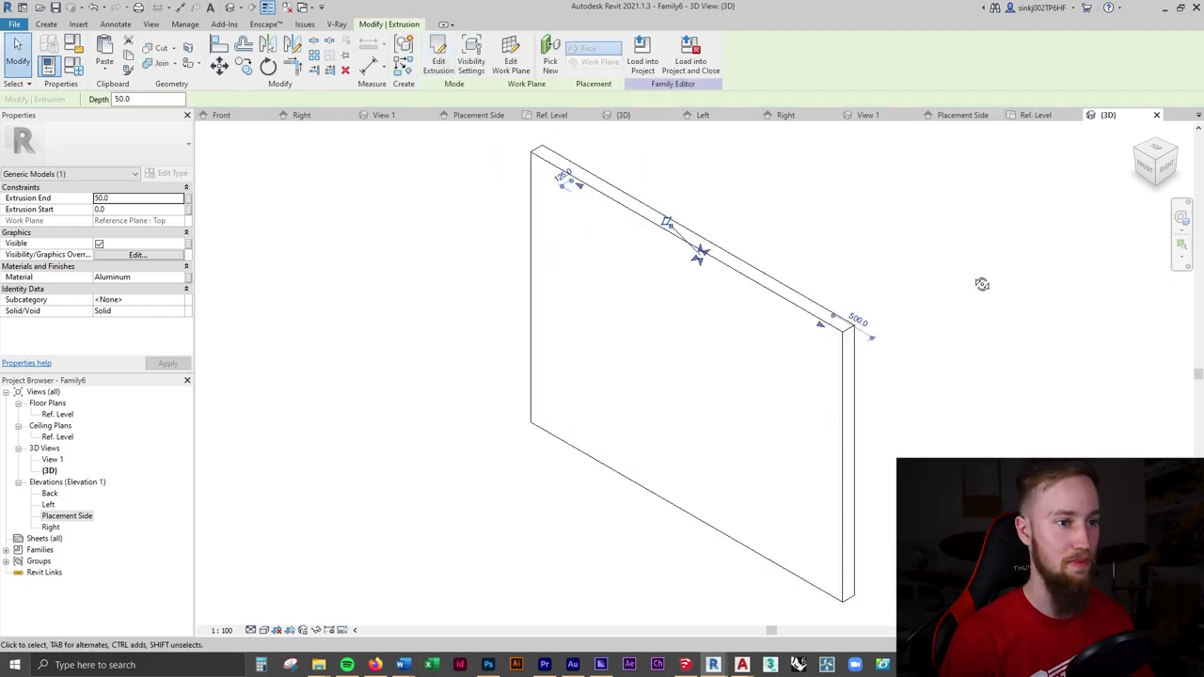
middle_click_drag(909, 282, 590, 279, "shift")
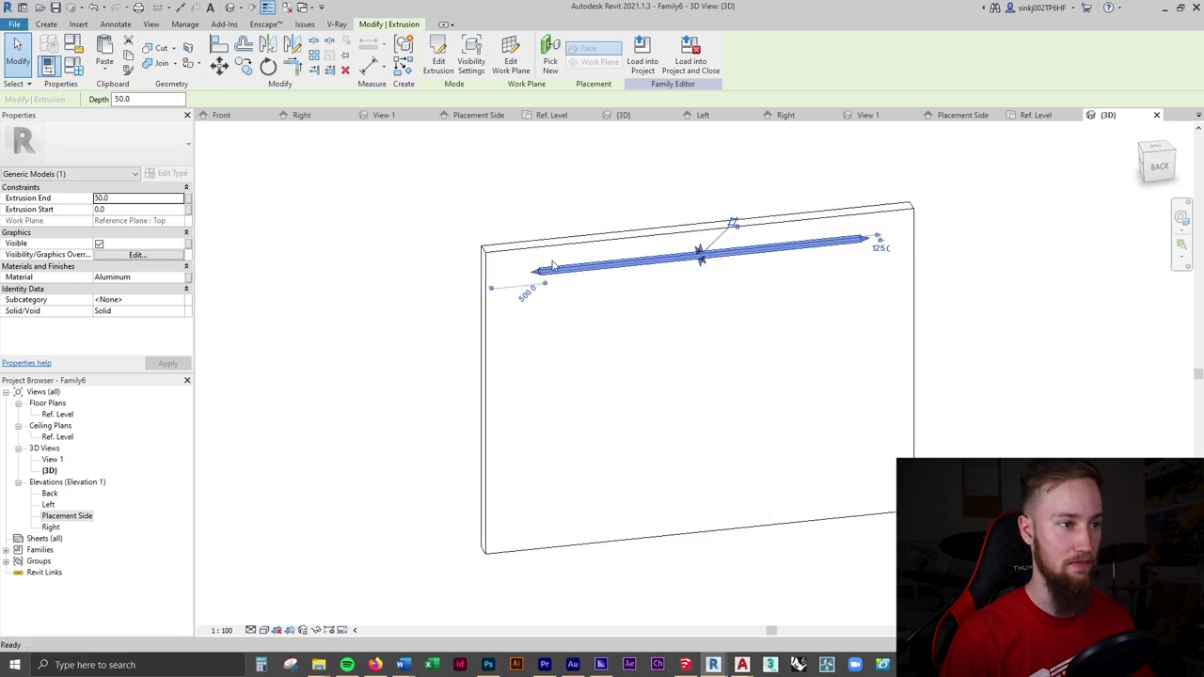
key("Escape")
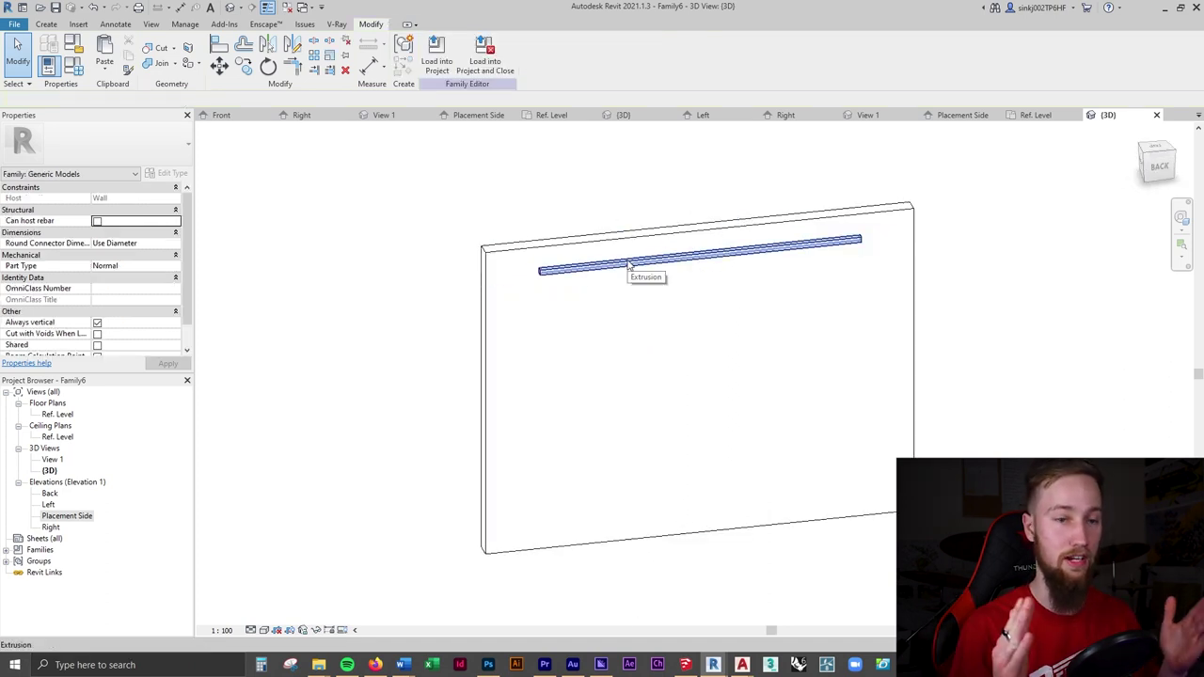
- Examine the lounge room reference photo for how the shades sit at the sliding doors and compare it with the modelled headrail
key("alt+Tab")
mouse_move(189, 311)
left_mouse_down()
mouse_move(70, 280)
mouse_move(196, 322)
left_mouse_up()
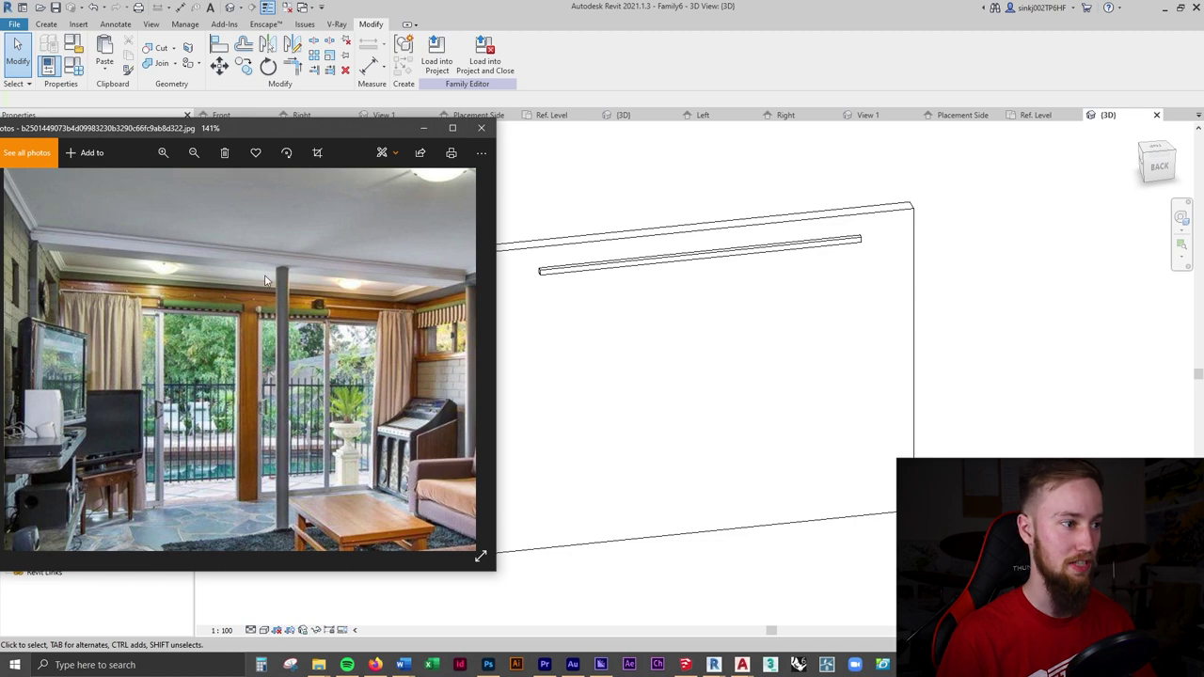
left_click(643, 21)
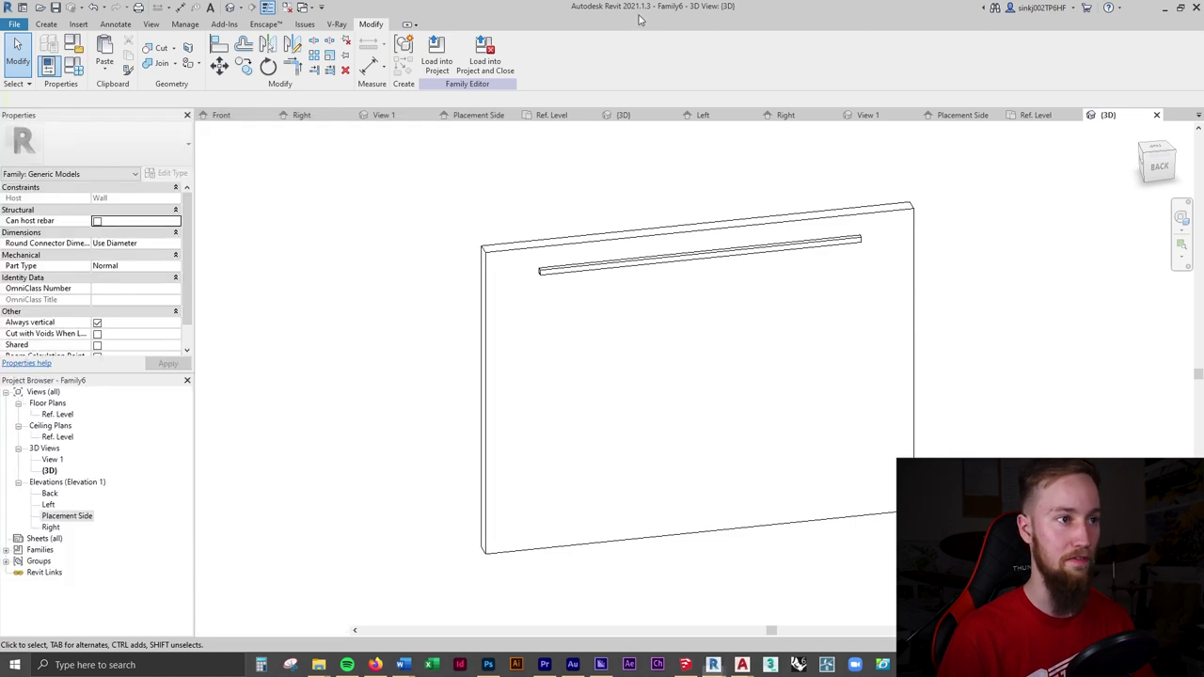
middle_click_drag(608, 333, 601, 402)
key("alt+Tab")
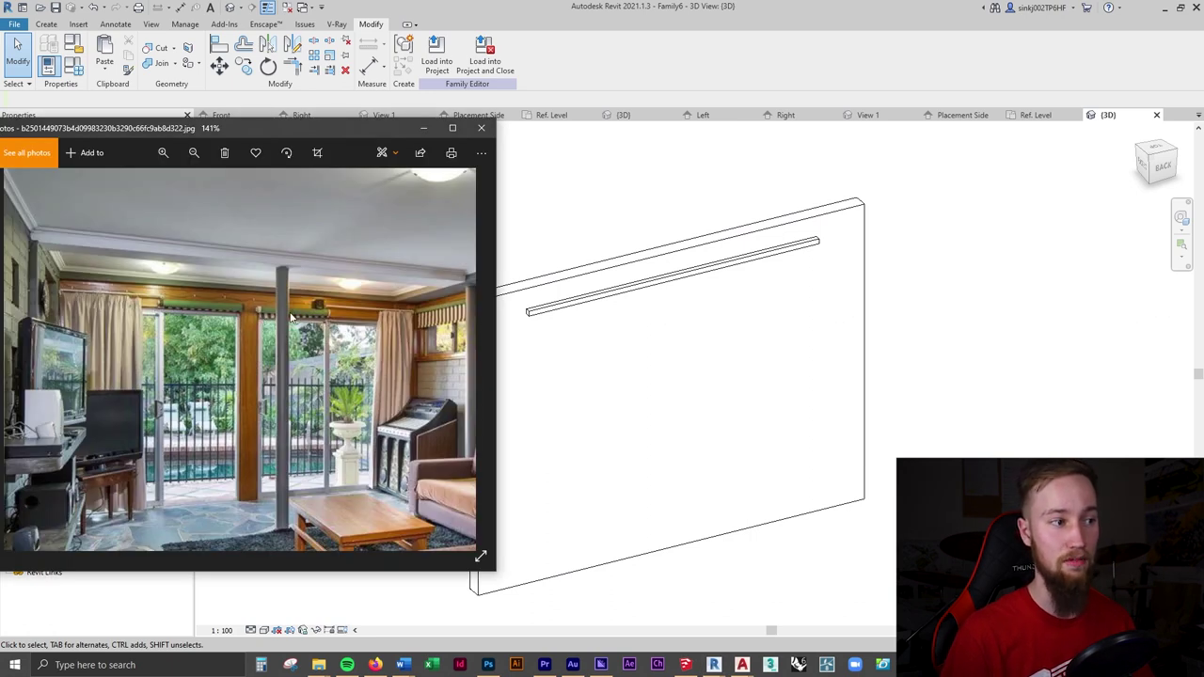
left_click(657, 6)
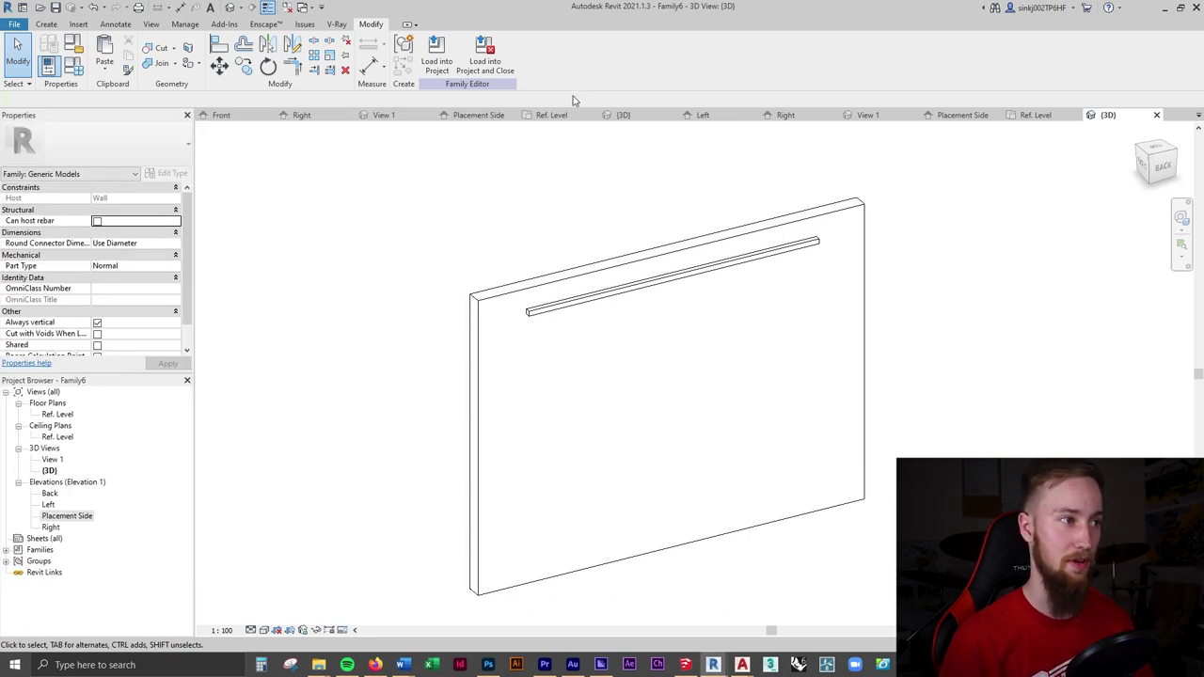
key("alt+Tab")
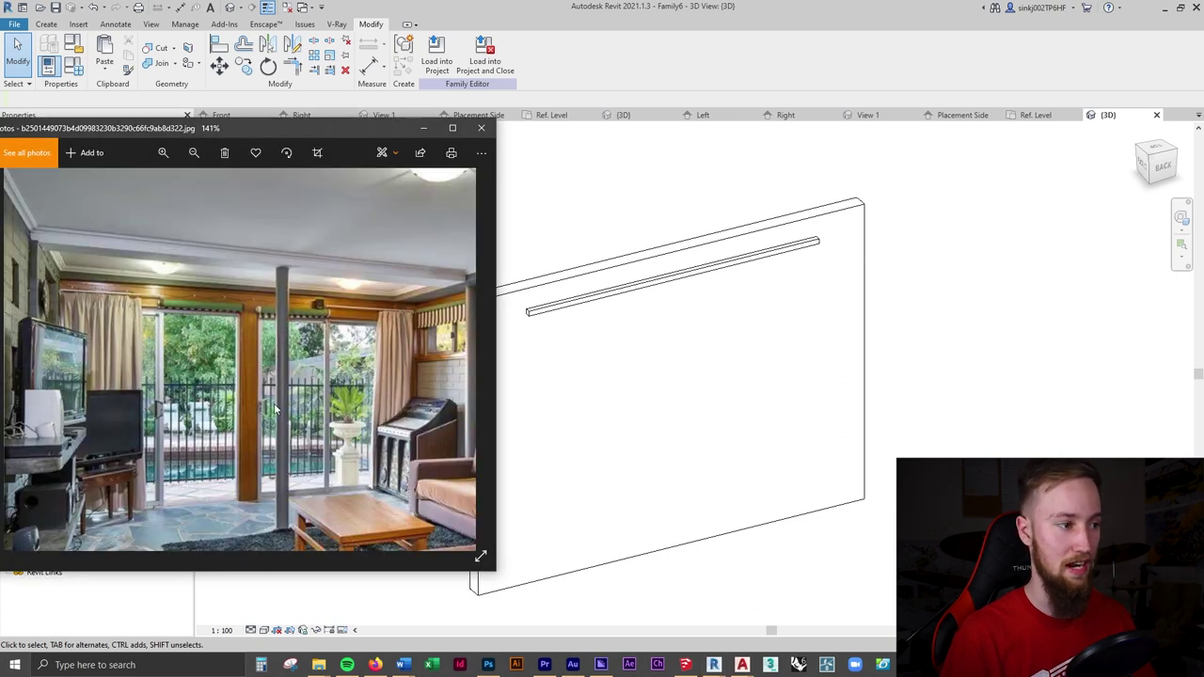
left_click(845, 21)
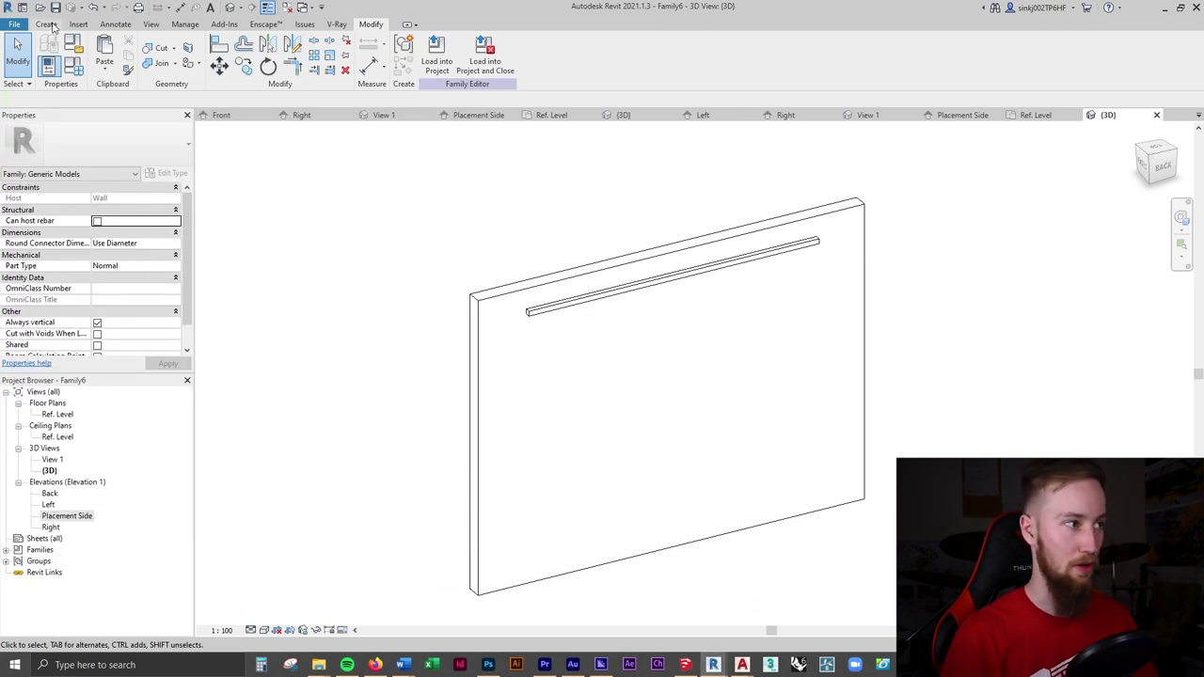
- Start a sweep and sketch a 3000 mm straight path in the Ref. Level plan along the wall face between the outer reference planes
left_click(51, 25)
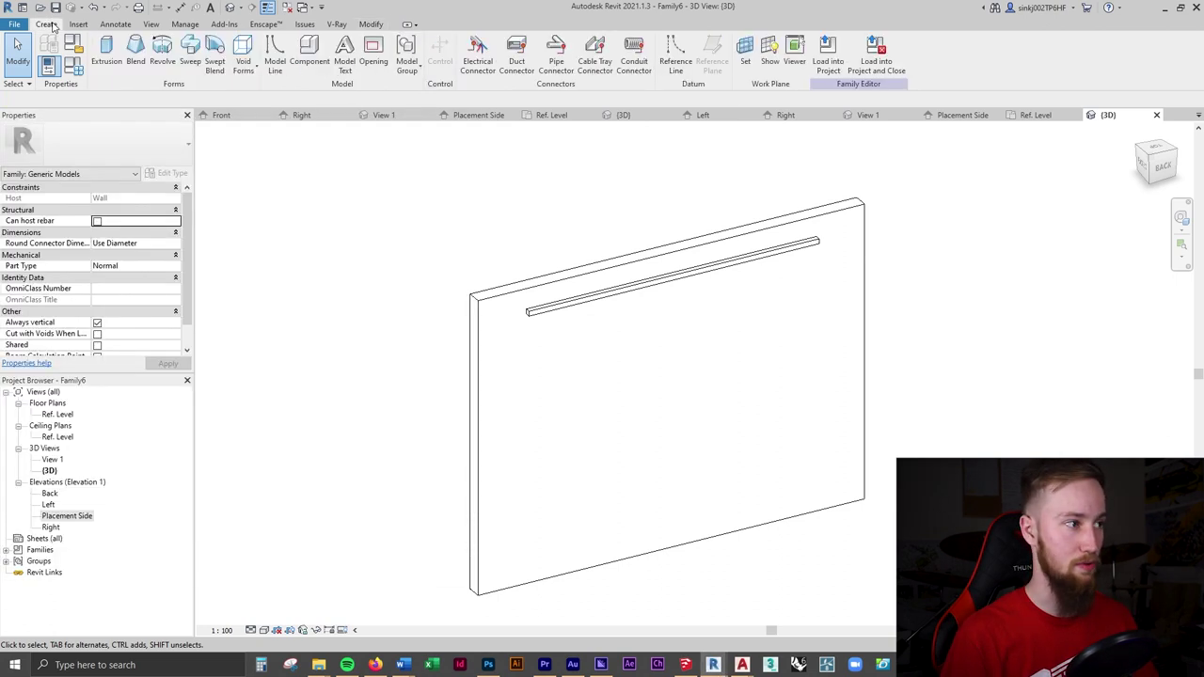
left_click(192, 70)
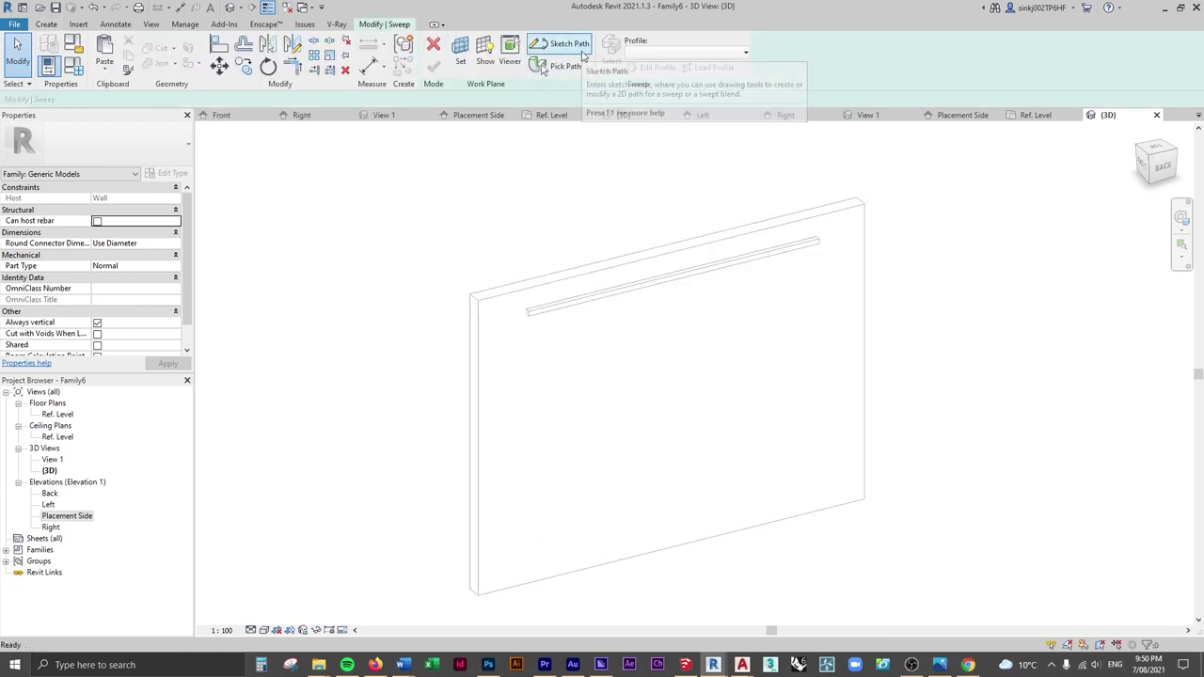
left_click(581, 49)
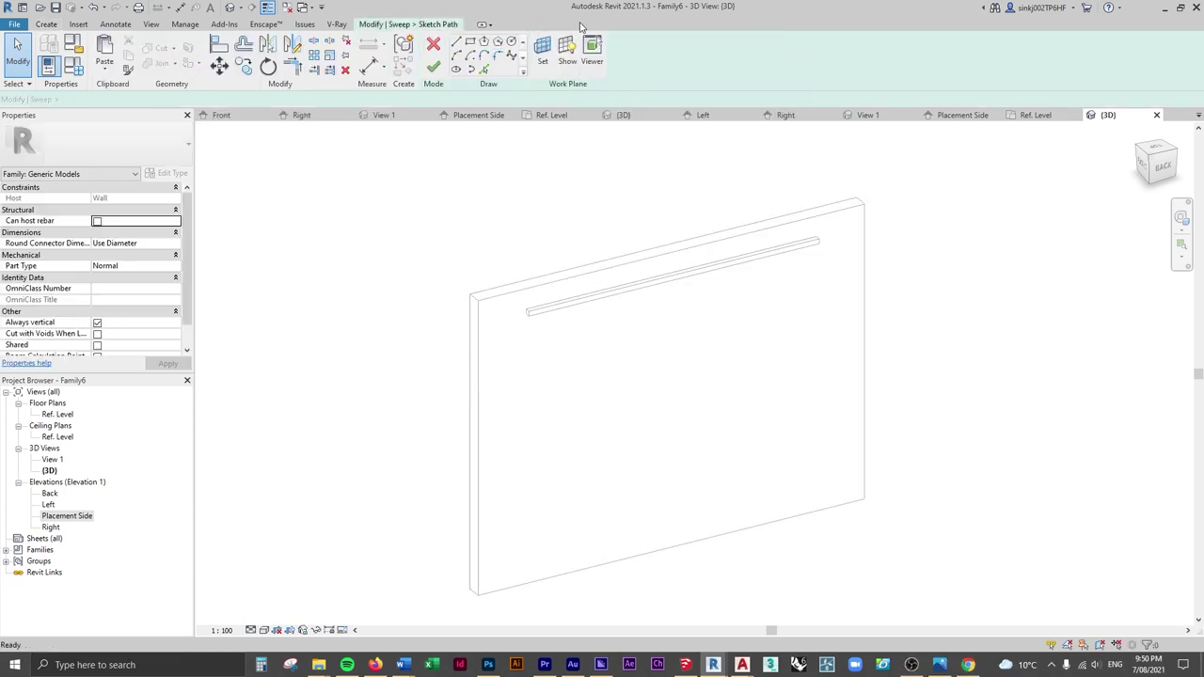
scroll(538, 325, "up", 3)
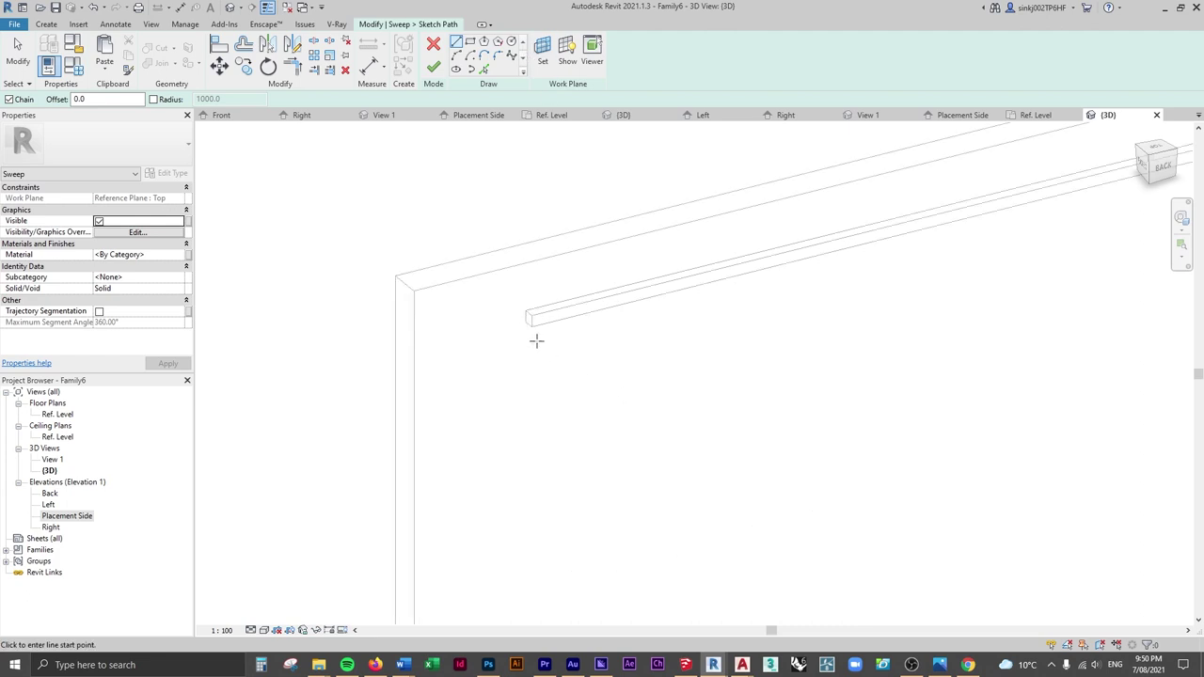
scroll(536, 313, "down", 3)
left_click(1035, 114)
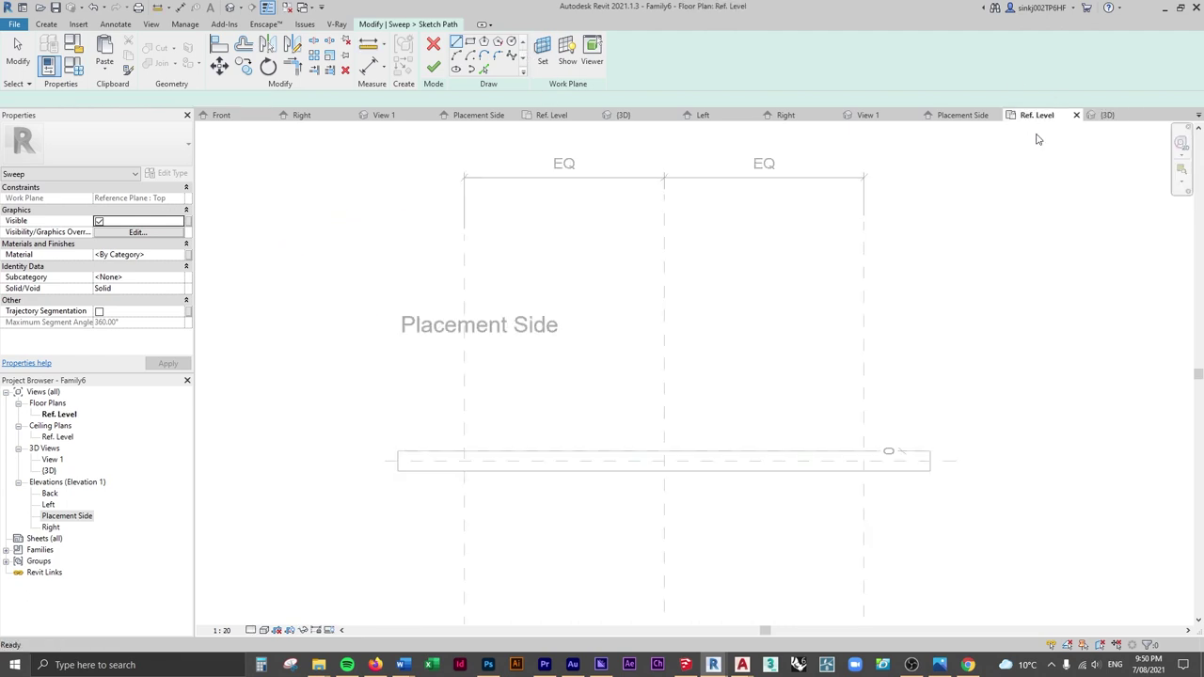
scroll(656, 487, "up", 3)
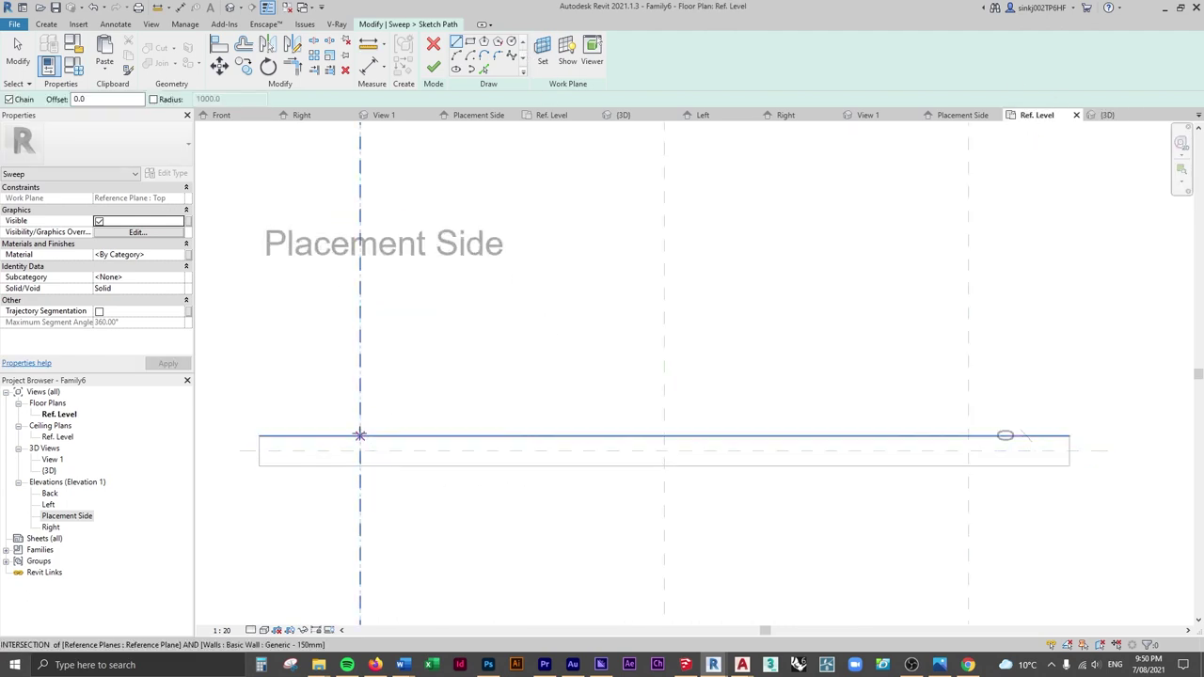
left_click(360, 436)
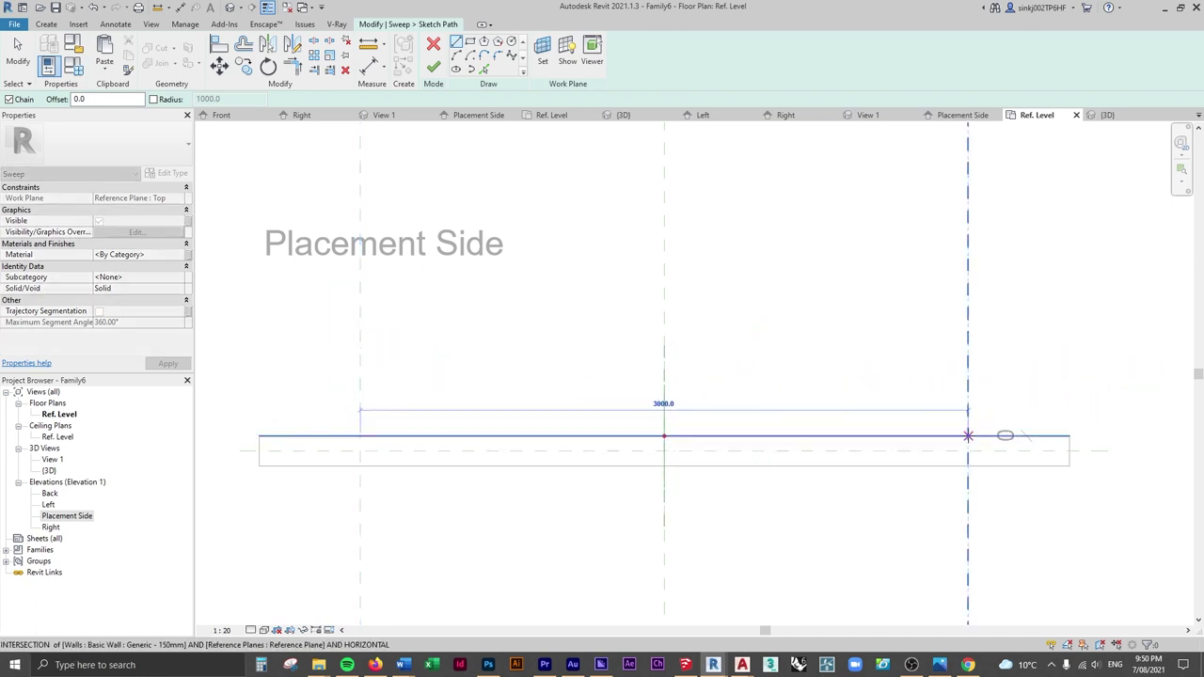
left_click(969, 436)
key("Escape")
key("Escape")
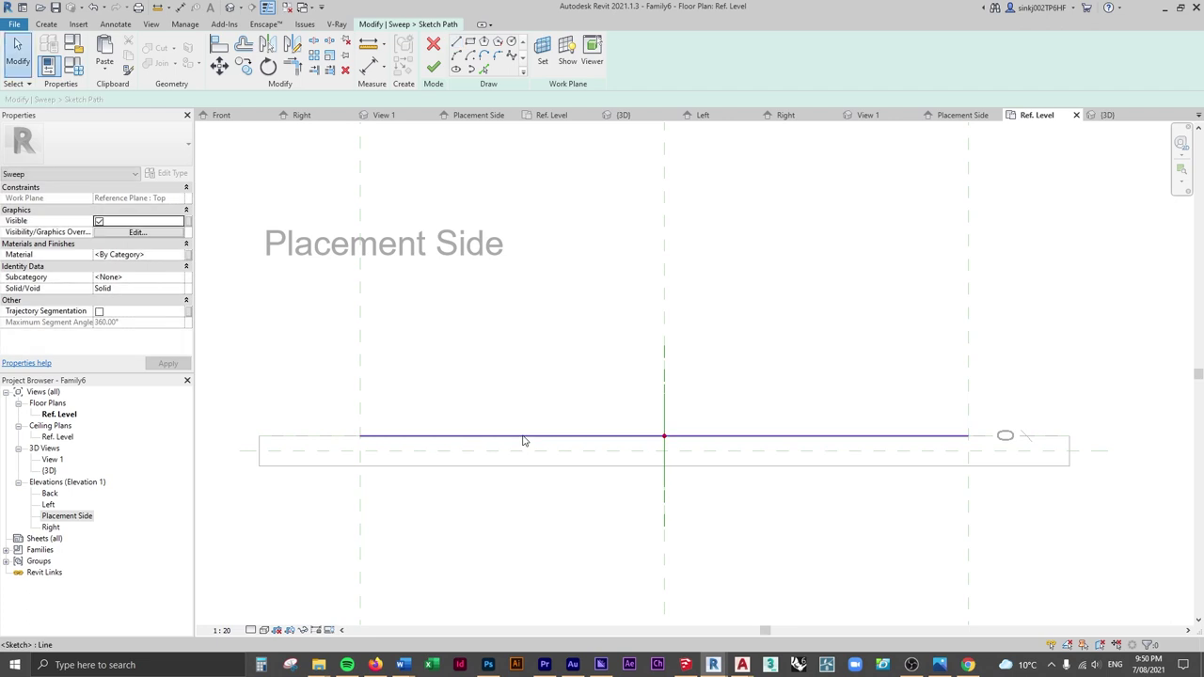
- Move the sweep path 50 mm out from the wall face towards the placement side and finish the path sketch
left_click(737, 436)
key("m")
key("v")
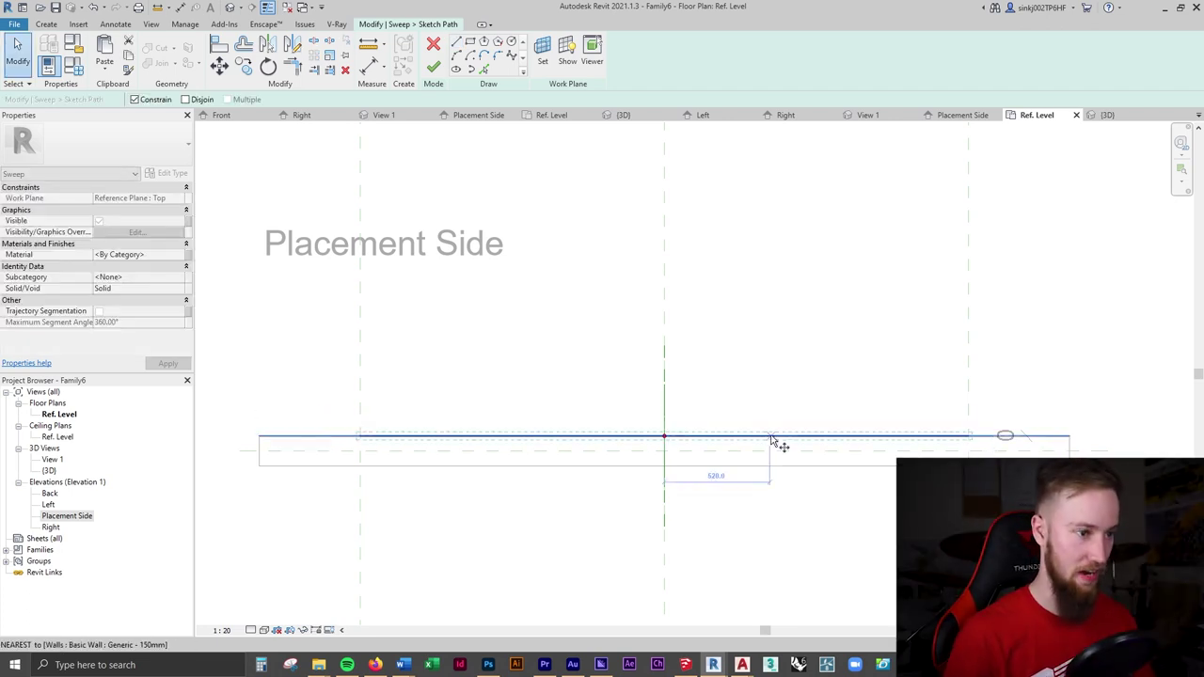
left_click(717, 435)
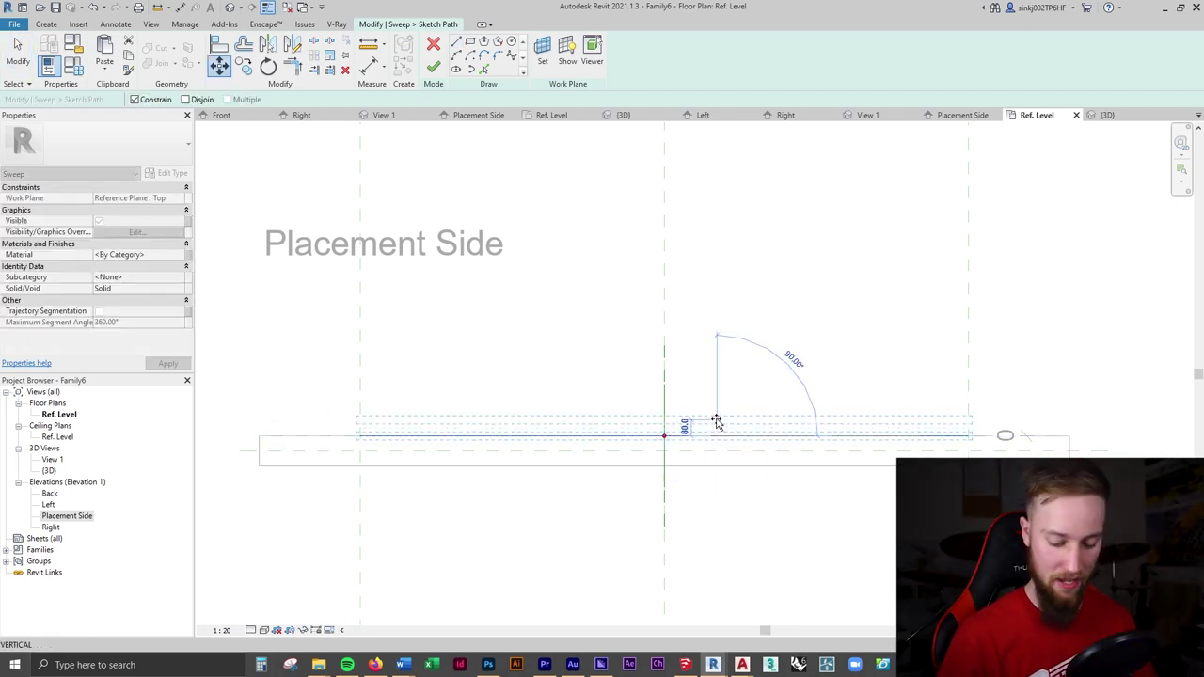
type("50")
key("Return")
key("Escape")
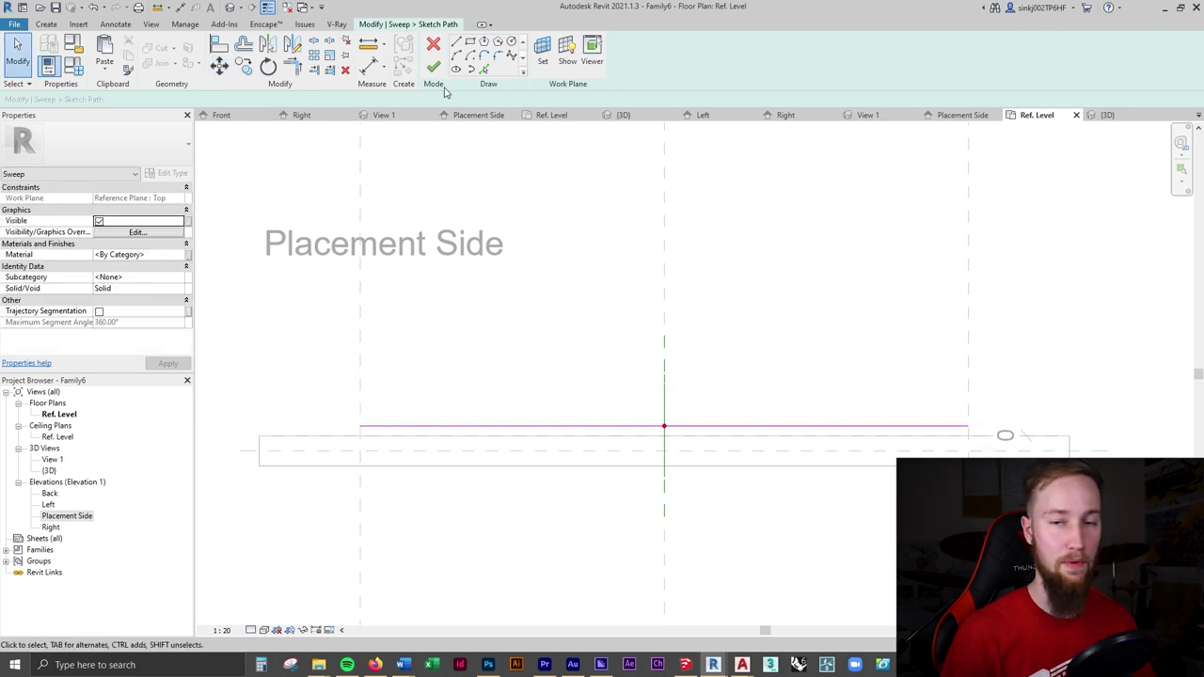
left_click(433, 71)
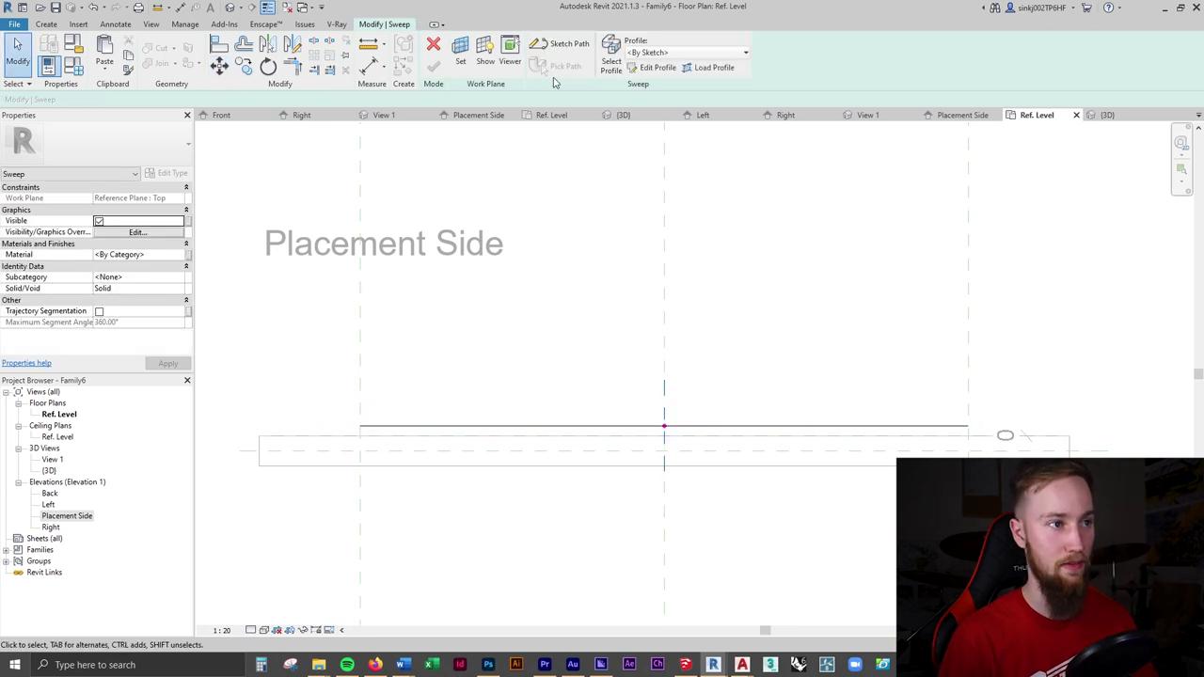
- Edit the sweep profile in the {3D} view and sketch a circle of about 100 mm radius centred on the path's profile point
left_click(644, 70)
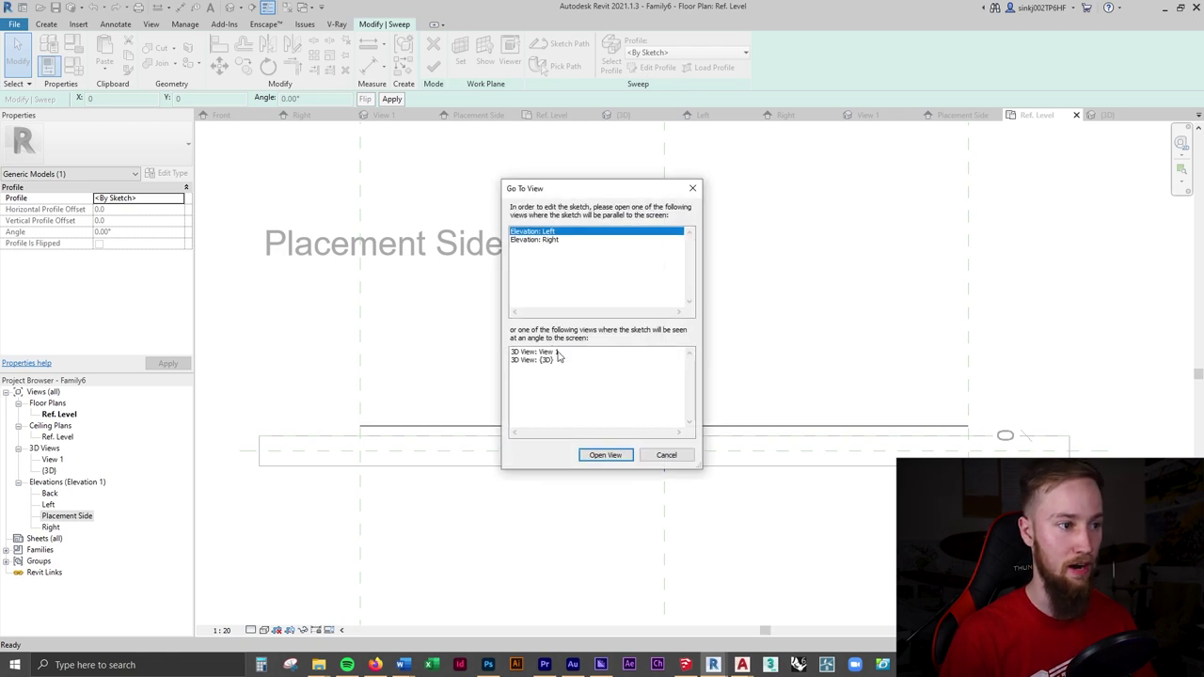
left_click(555, 351)
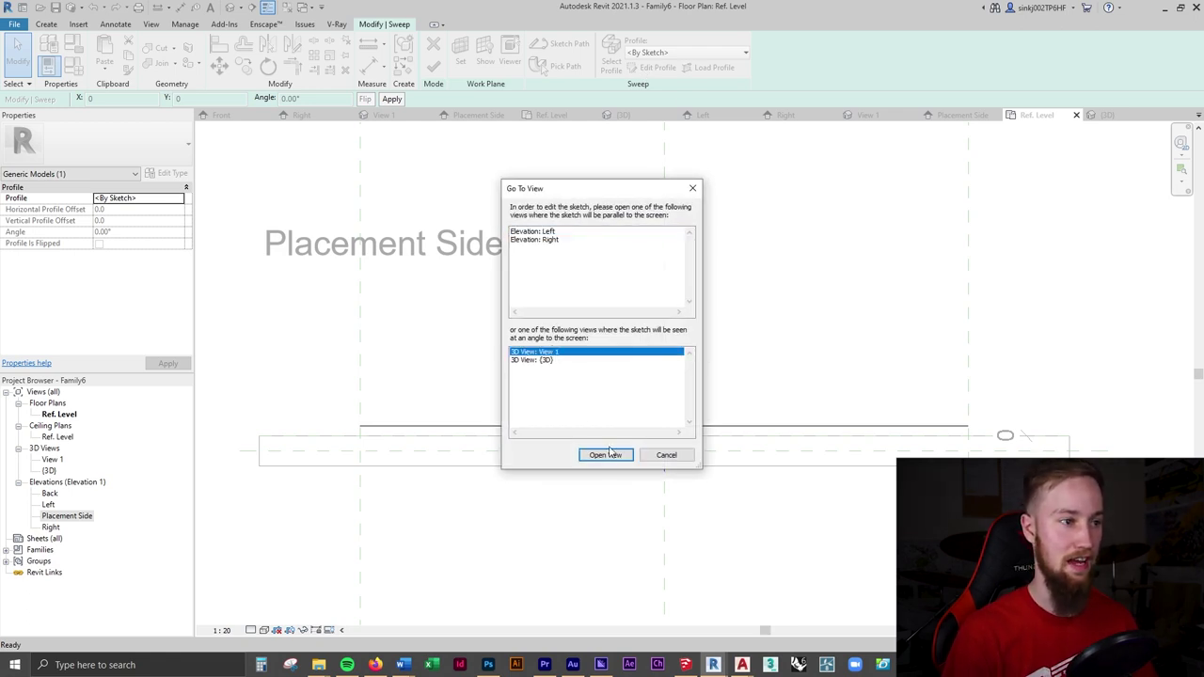
left_click(567, 361)
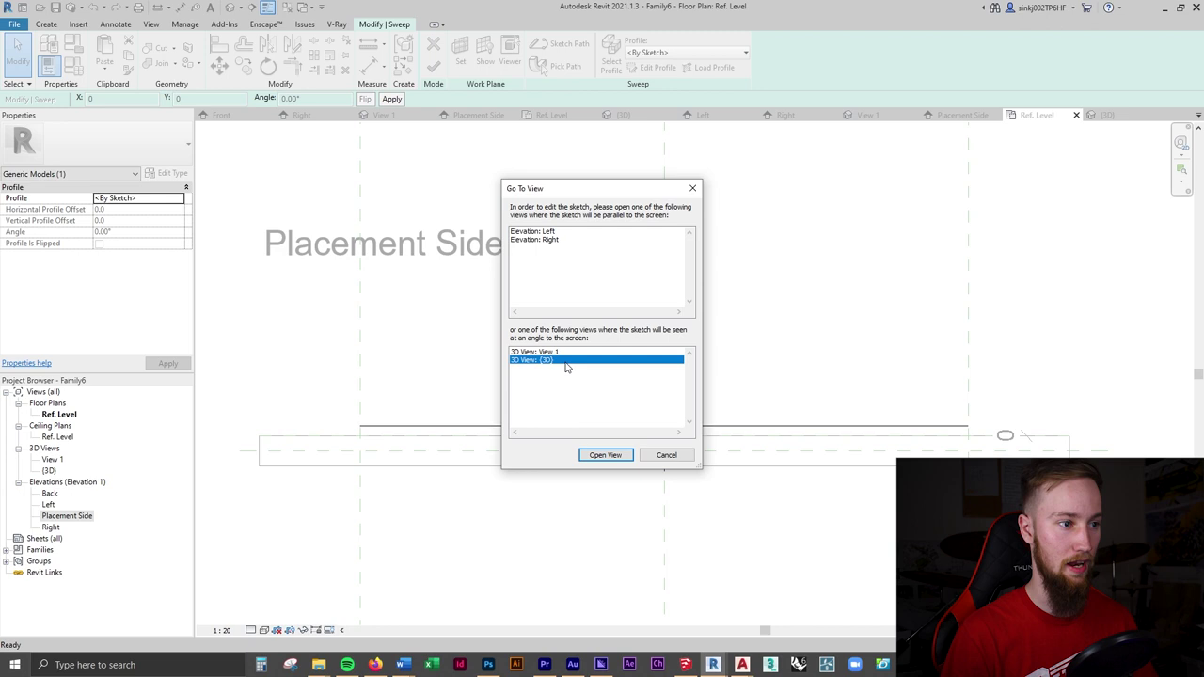
left_click(592, 456)
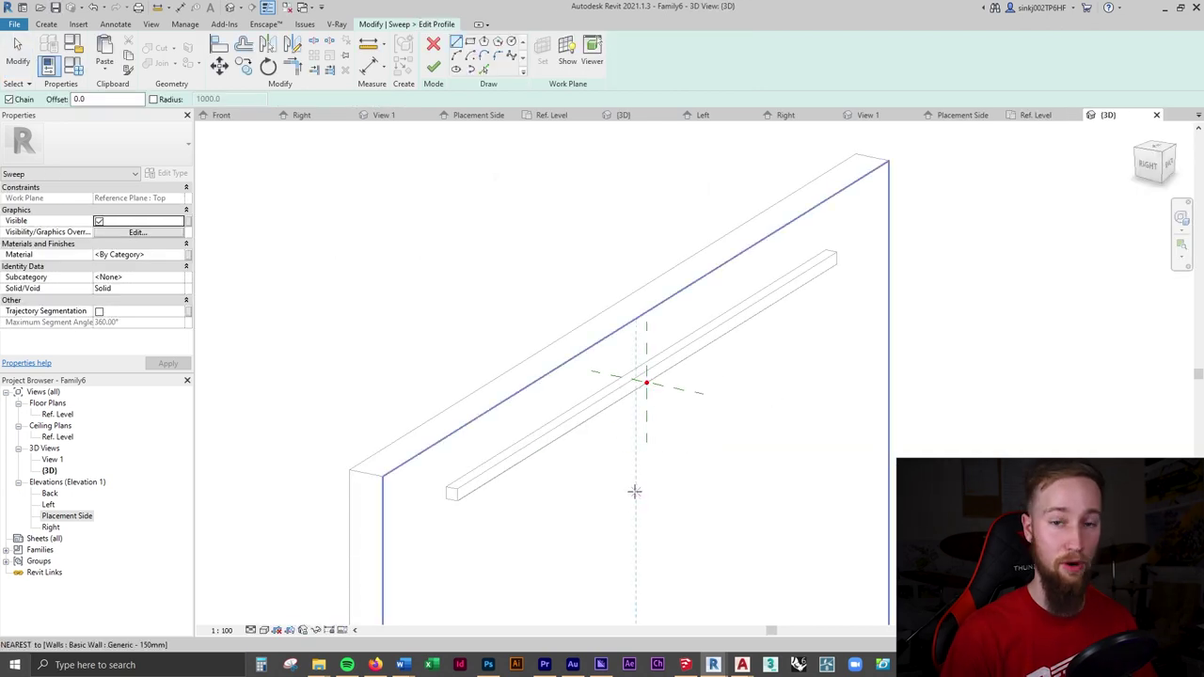
left_click(513, 47)
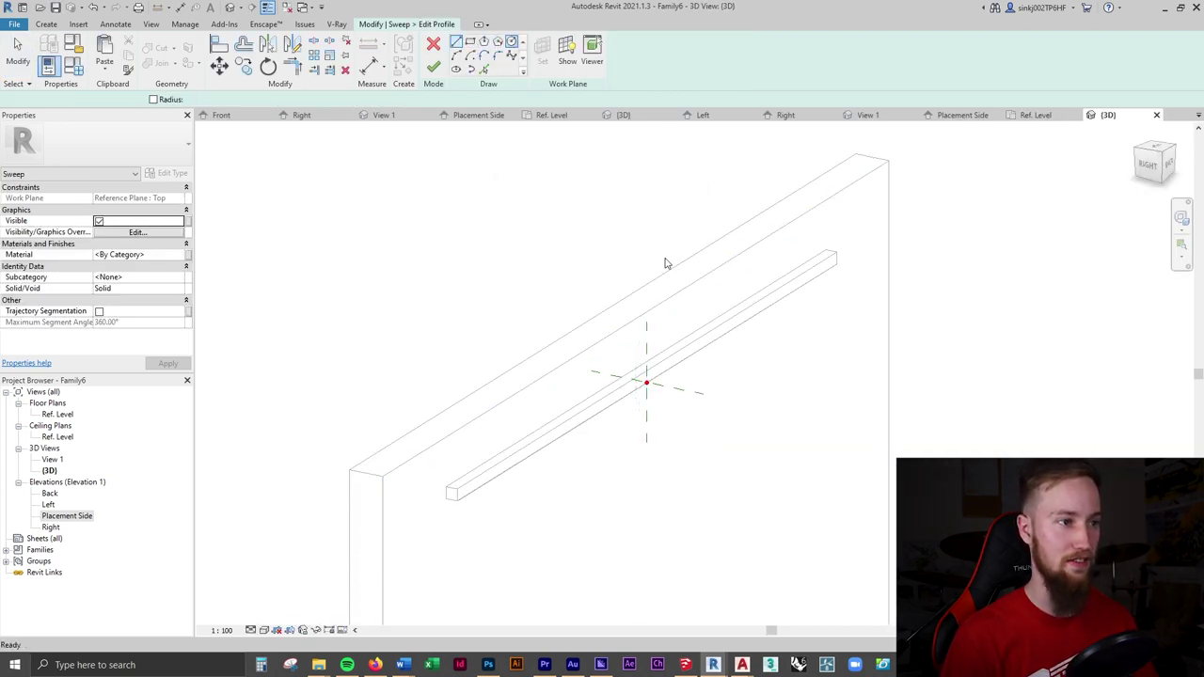
left_click(646, 383)
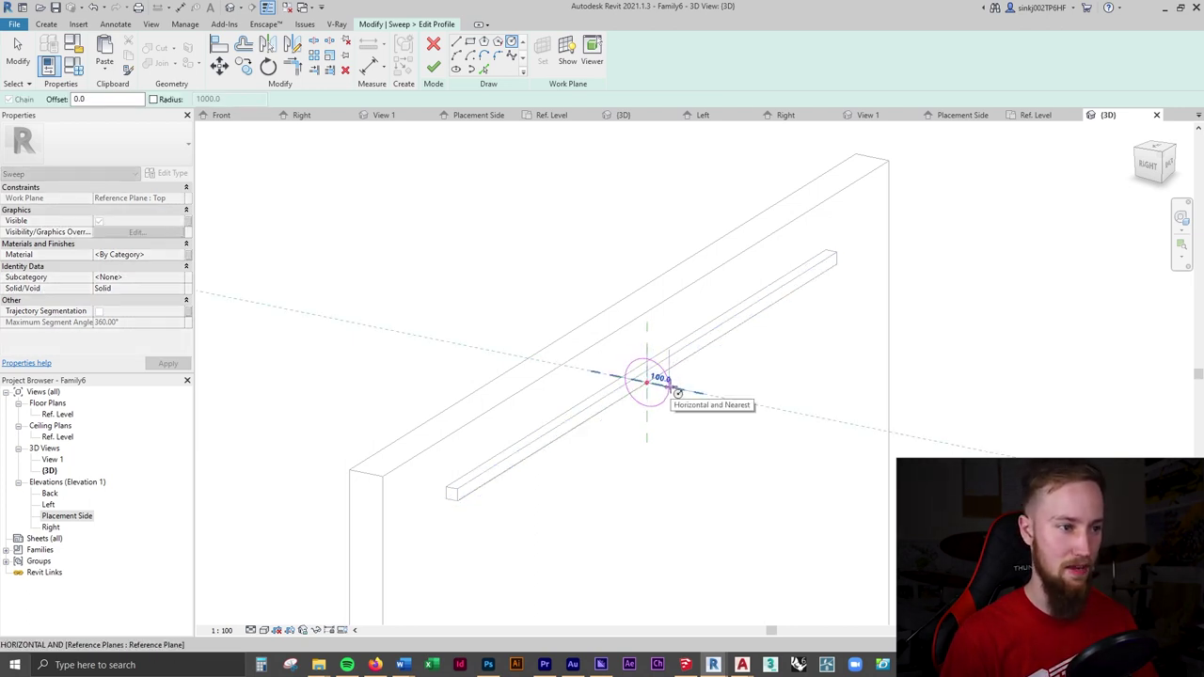
left_click(676, 390)
mouse_move(683, 436)
middle_mouse_down("shift")
mouse_move(772, 390)
mouse_move(774, 358)
mouse_move(809, 320)
middle_mouse_up("shift")
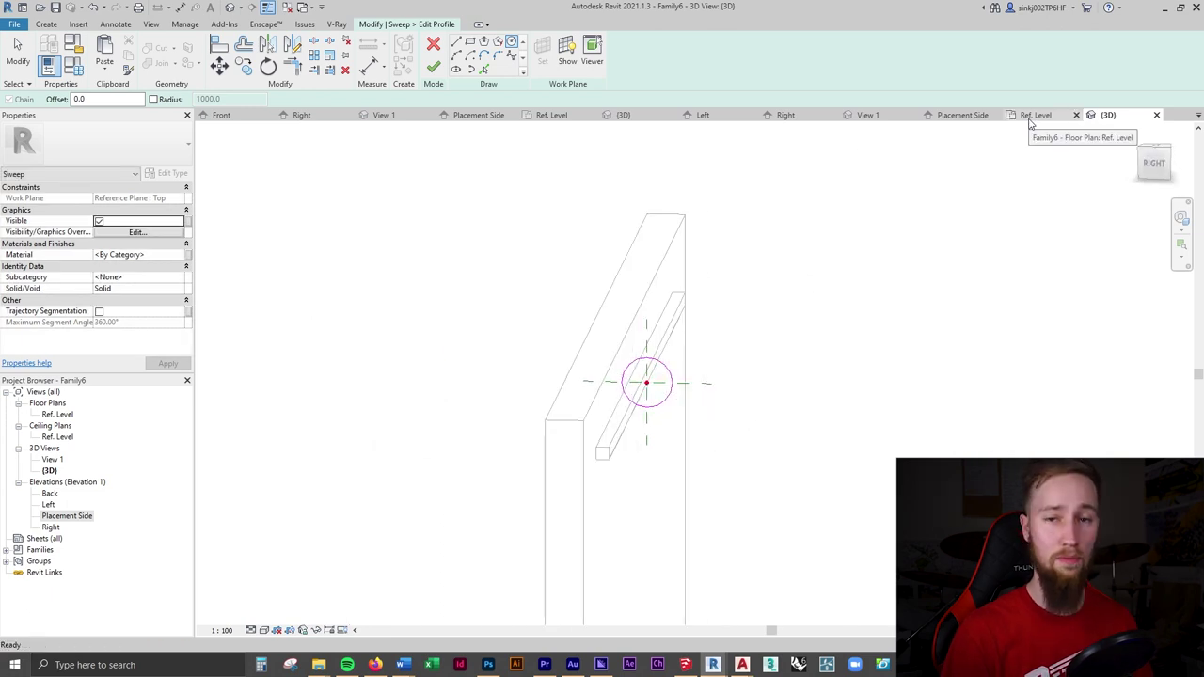
- In the Ref. Level plan, move the circular profile out from the wall so that its edge meets the wall face
left_click(1035, 115)
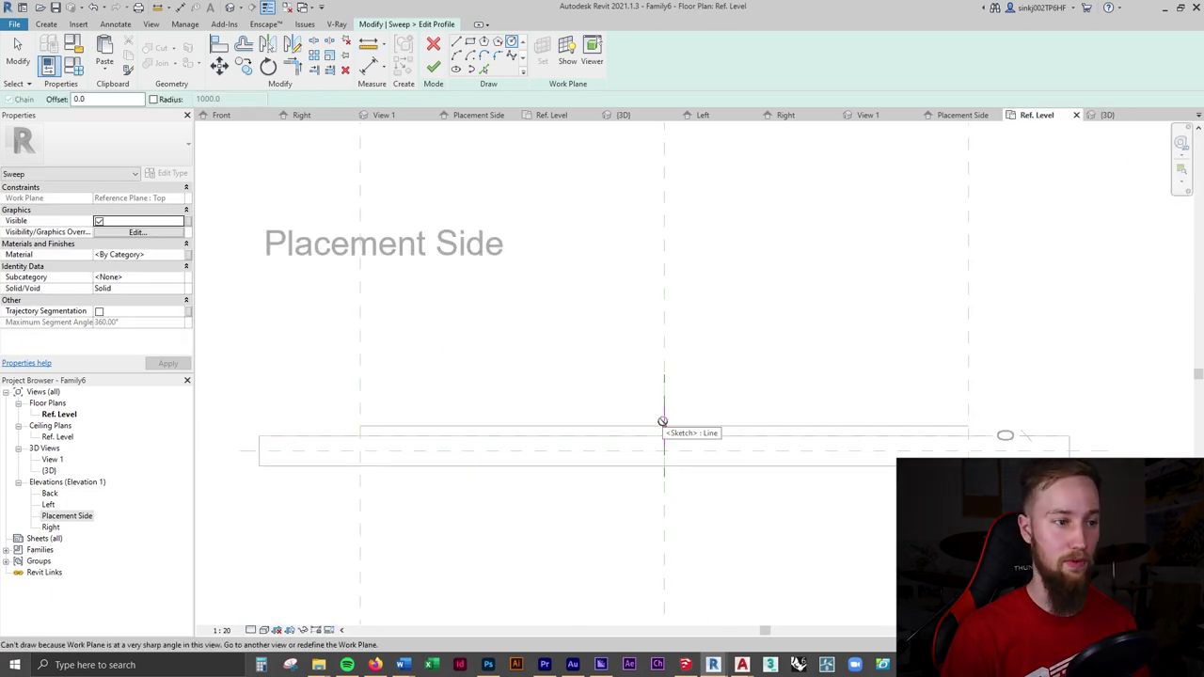
scroll(666, 427, "up", 2)
scroll(667, 427, "up", 1)
left_click(7, 64)
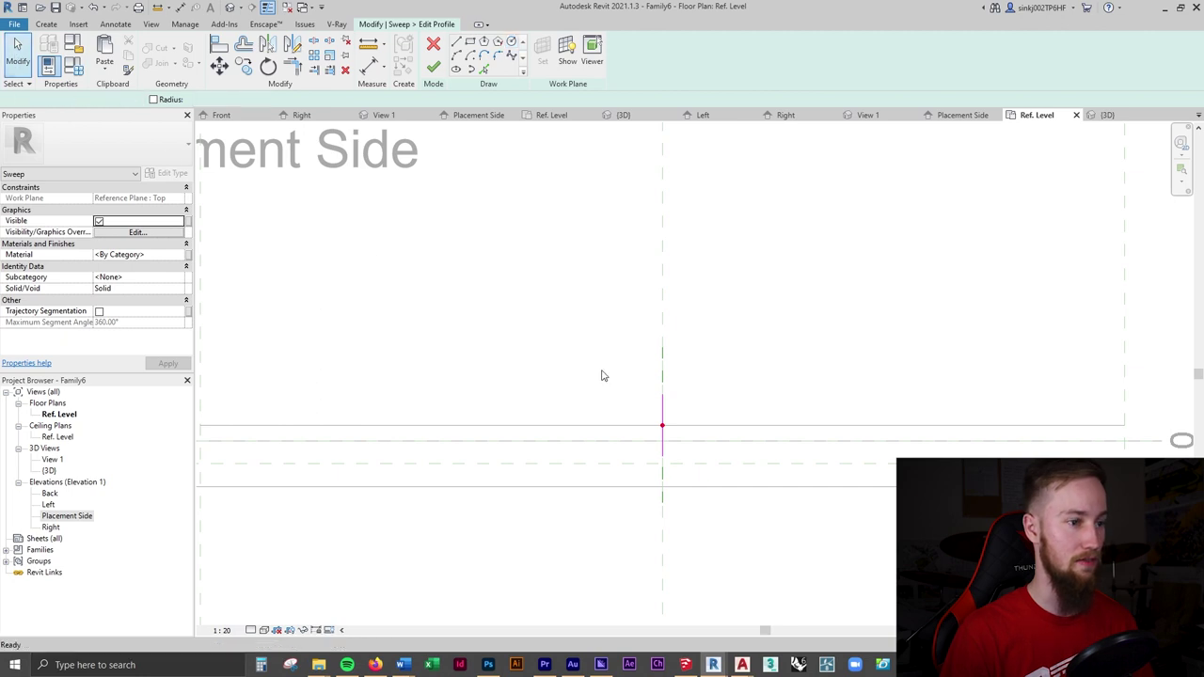
mouse_move(602, 364)
left_mouse_down()
mouse_move(713, 484)
mouse_move(686, 467)
left_mouse_up()
scroll(674, 460, "up", 3)
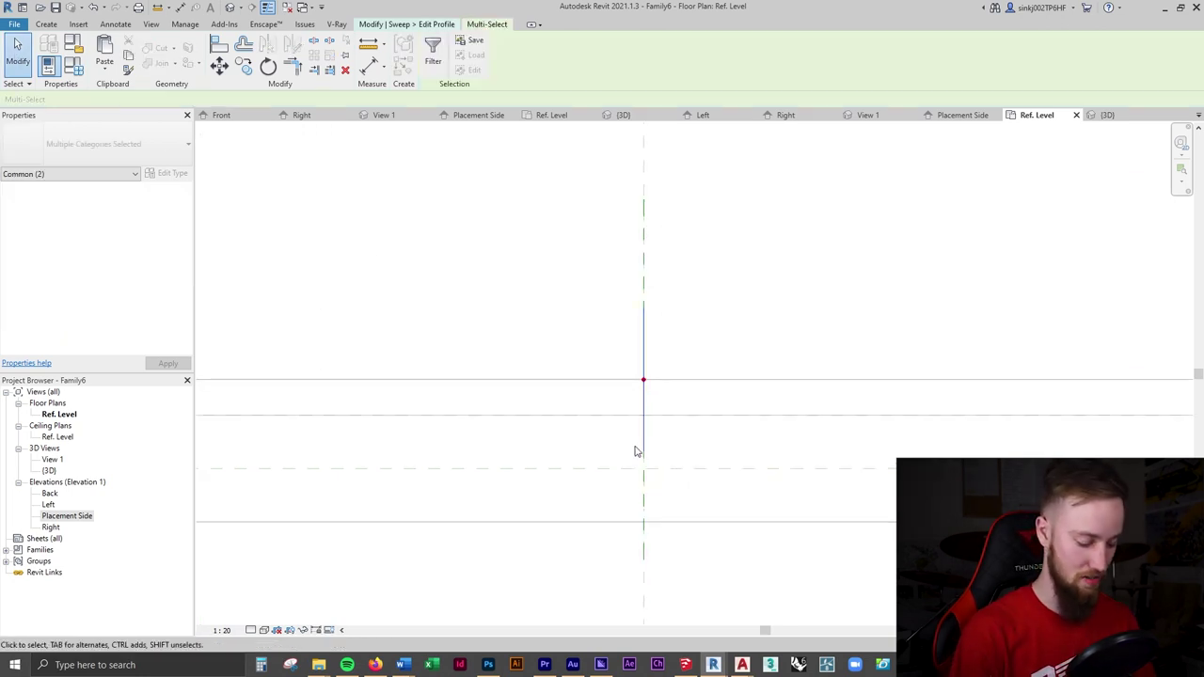
left_click(643, 452)
key("m")
key("v")
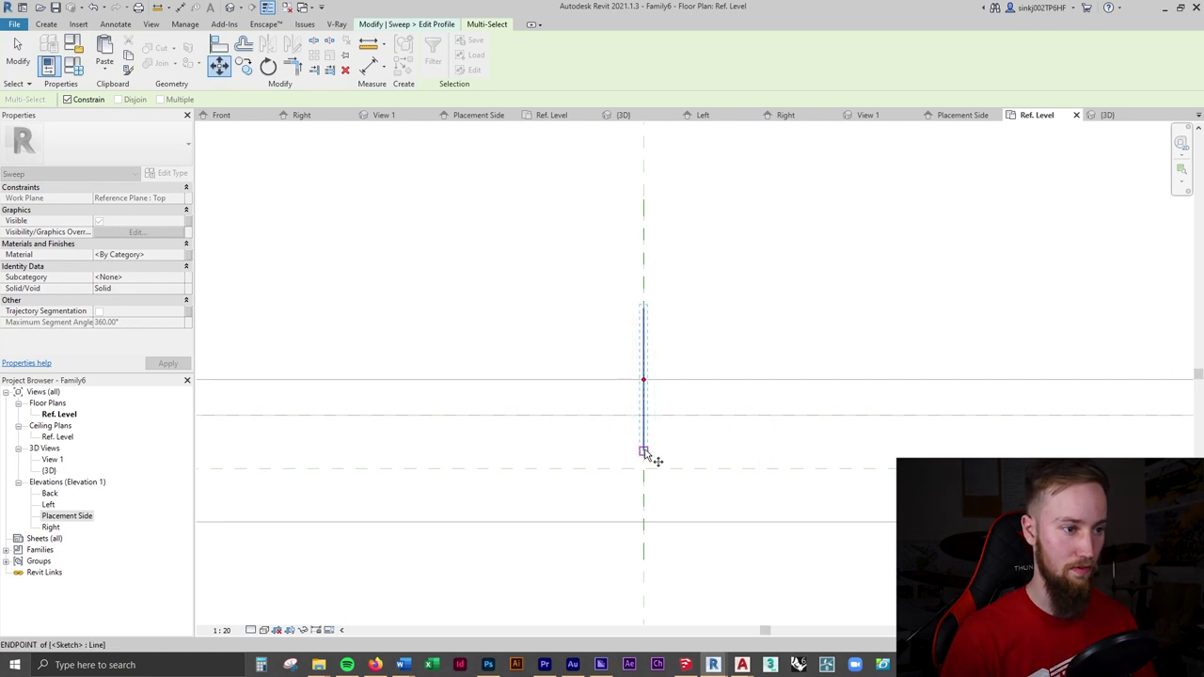
left_click(644, 452)
left_click(646, 414)
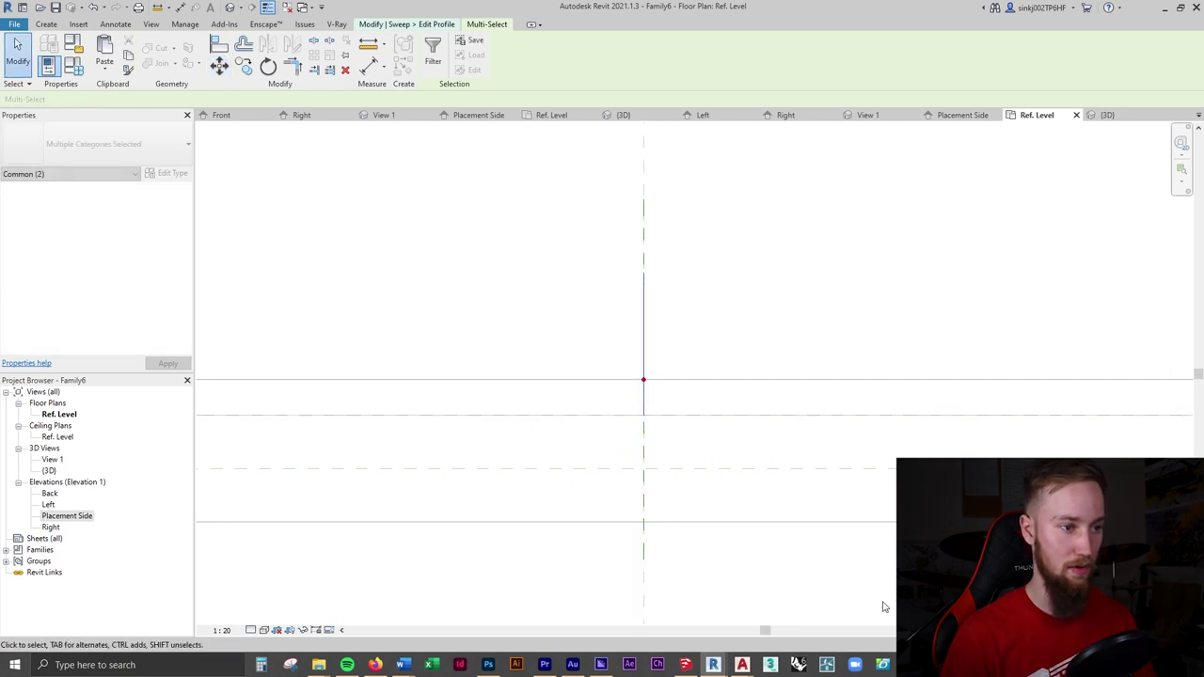
- Check the lounge room reference photo, finish the circular profile, and complete the sweep in the default 3D view
left_click(910, 664)
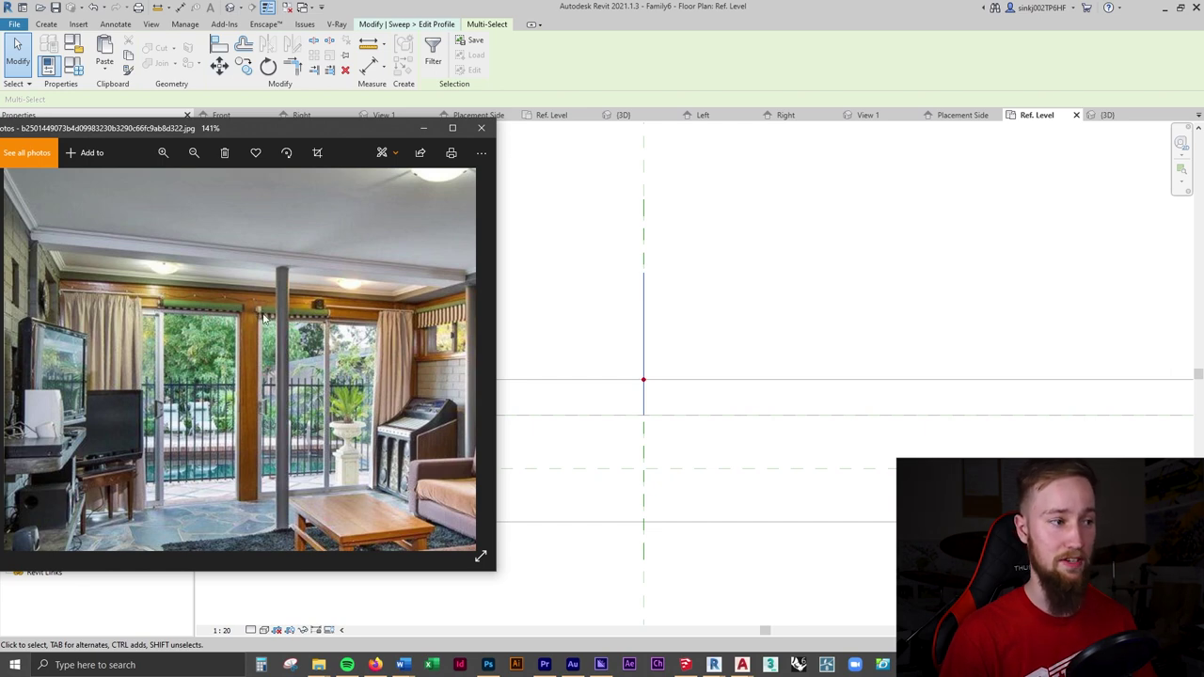
left_click(688, 13)
scroll(683, 371, "down", 4)
left_click(718, 306)
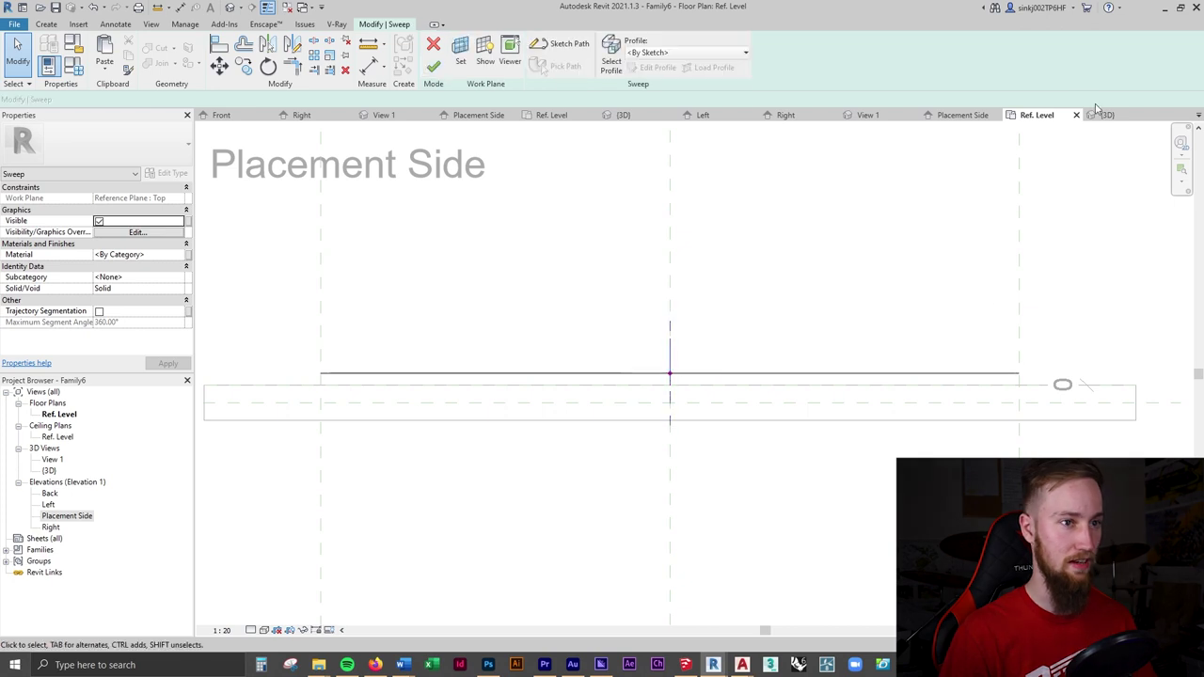
left_click(1122, 117)
middle_click_drag(802, 429, 743, 395, "shift")
left_click(433, 64)
left_click(621, 351)
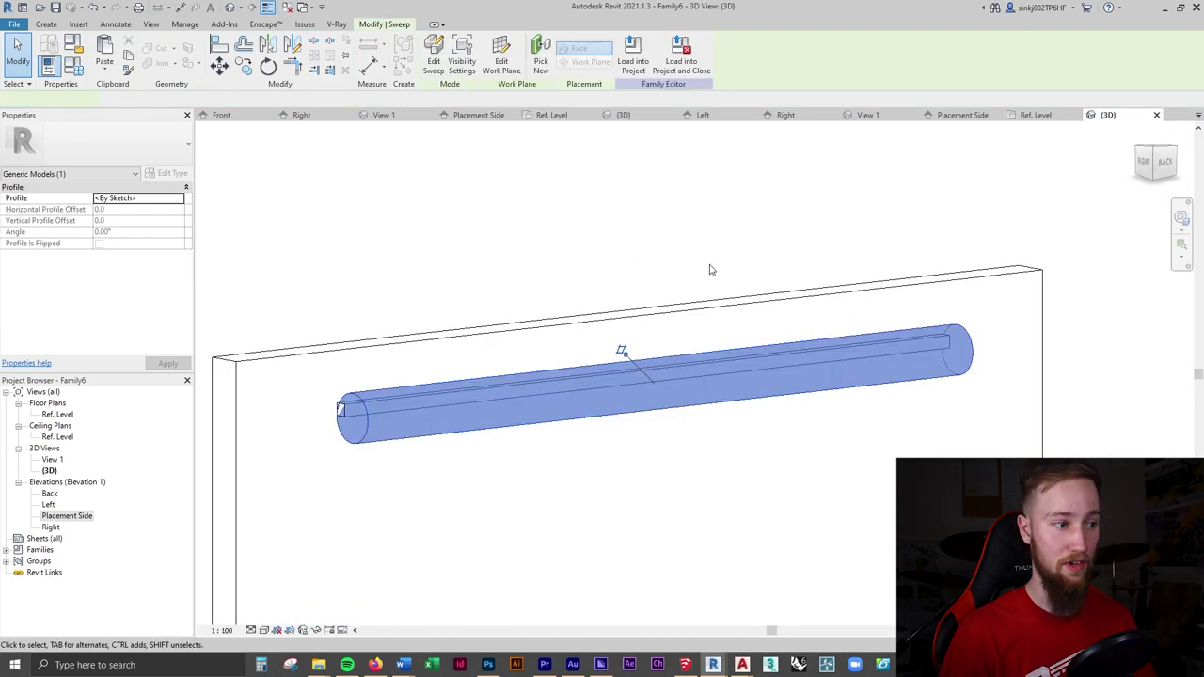
- Examine the finished roller on the wall from several angles and compare it with the shades in the lounge room reference photo
middle_click_drag(621, 351, 747, 371, "shift")
middle_click_drag(632, 380, 1006, 431, "shift")
left_click(1006, 431)
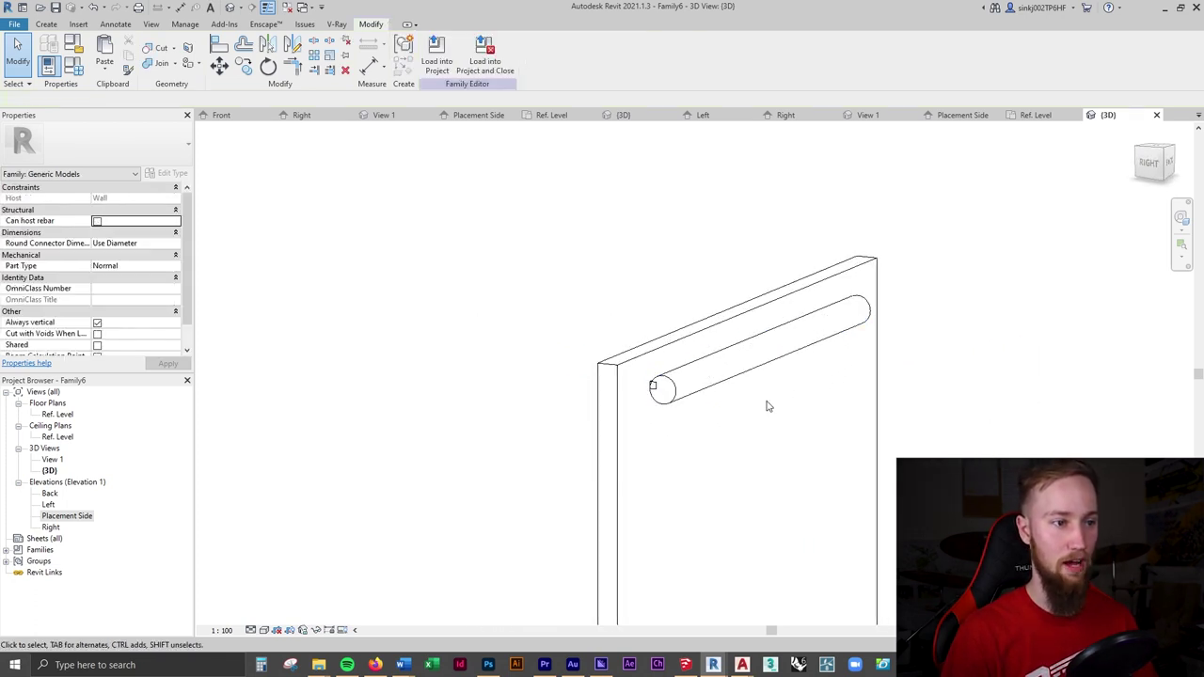
left_click(767, 357)
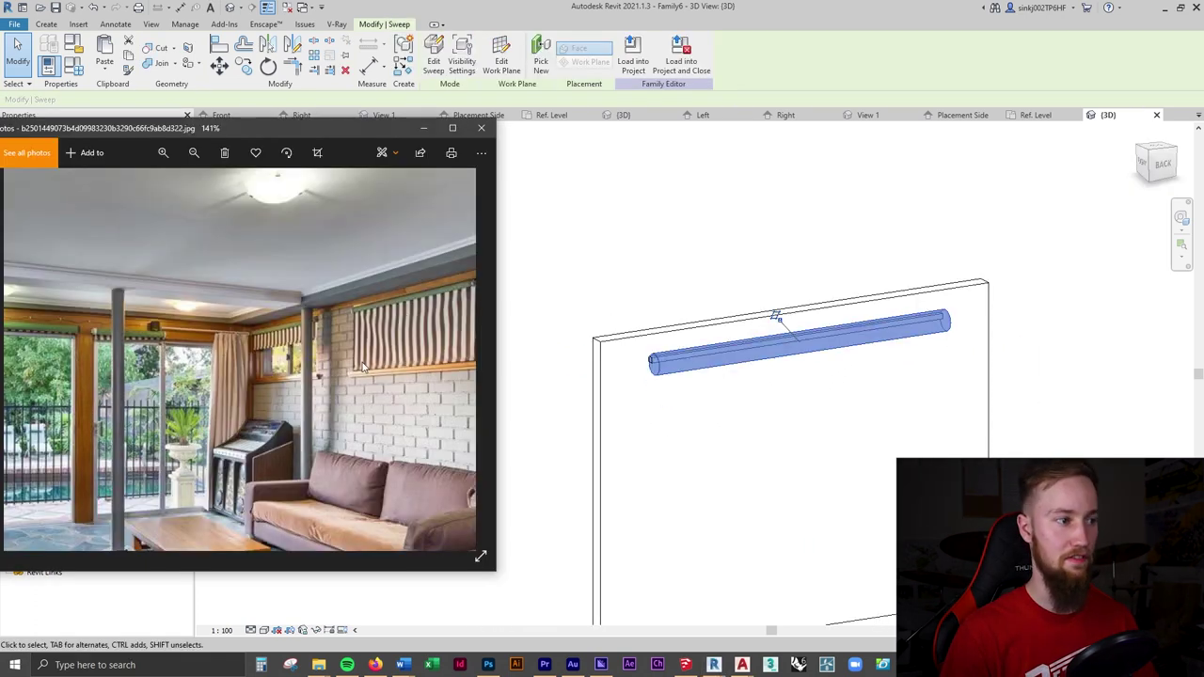
scroll(377, 357, "up", 2)
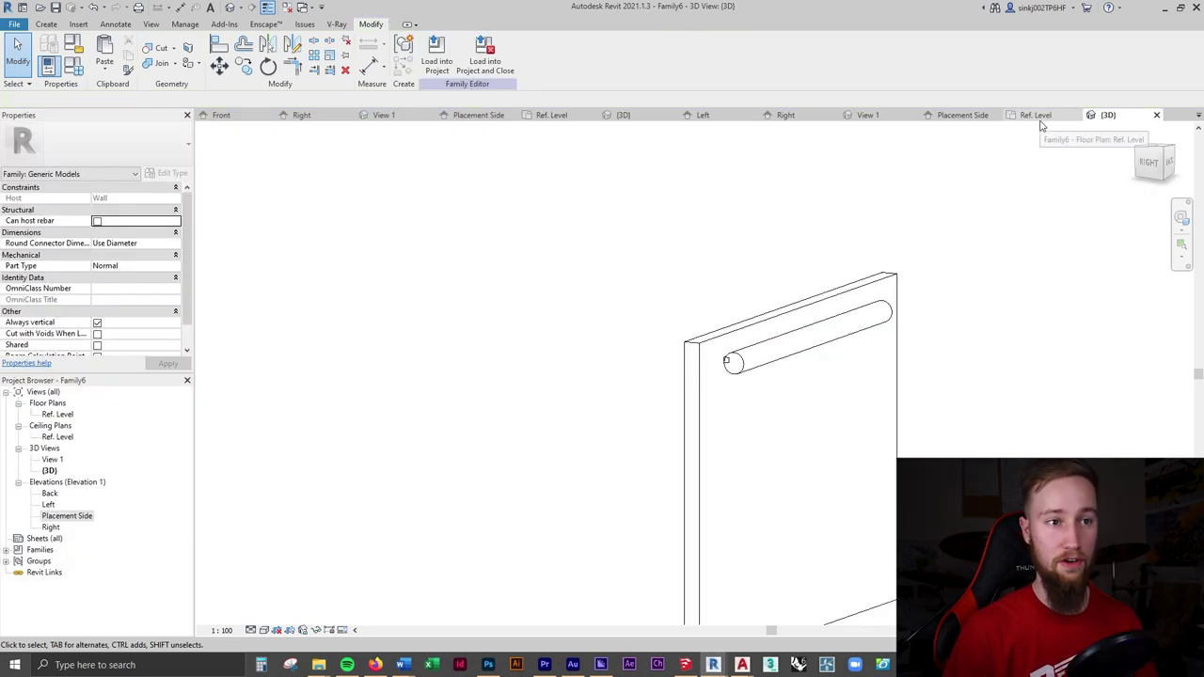
- In the Ref. Level plan, start a 50 mm extrusion and sketch a 3000 by about 69 mm rectangle along the wall face, locked to the reference planes
left_click(1040, 121)
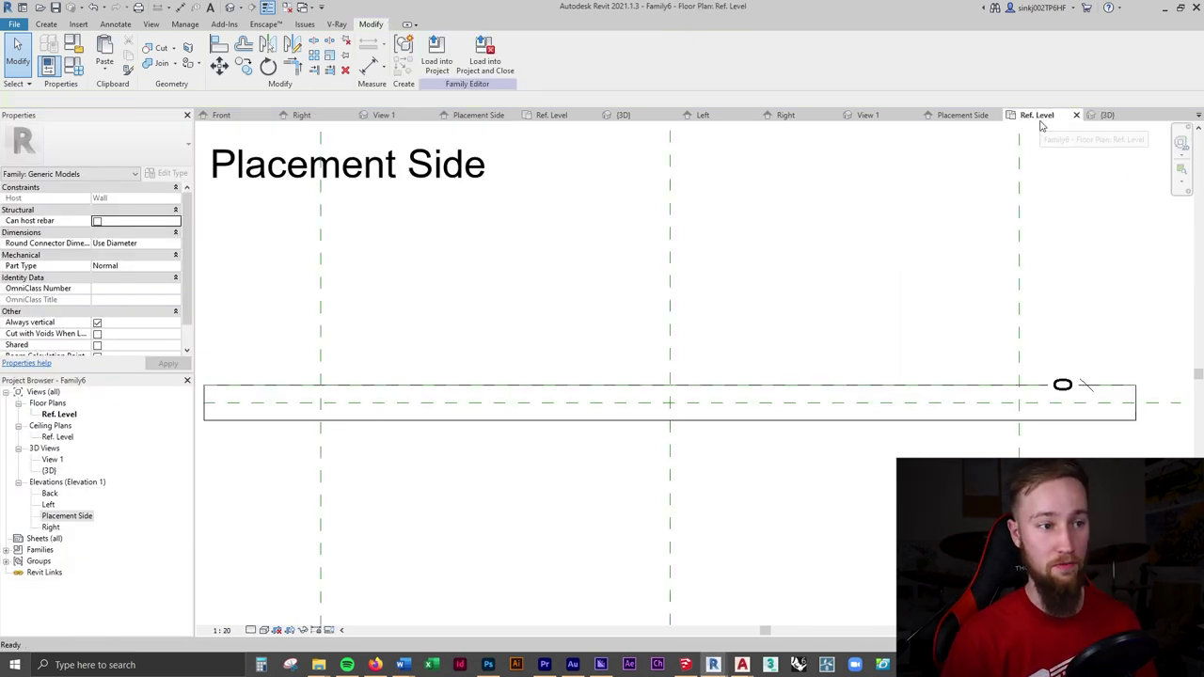
left_click(46, 25)
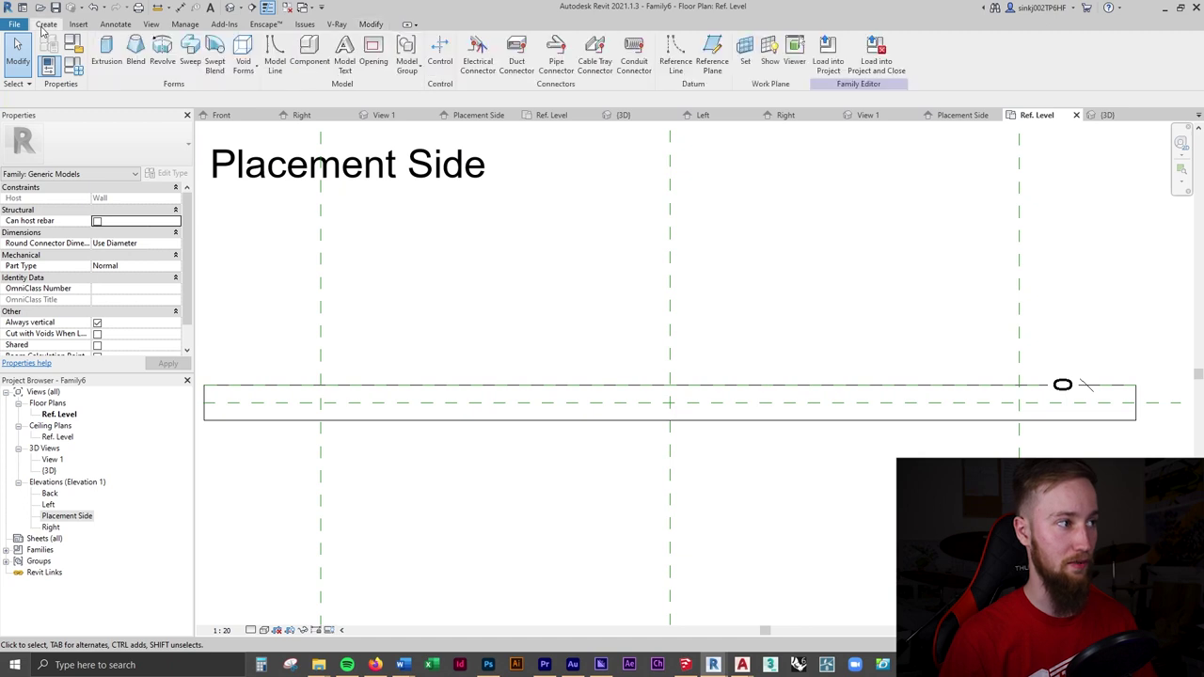
left_click(106, 55)
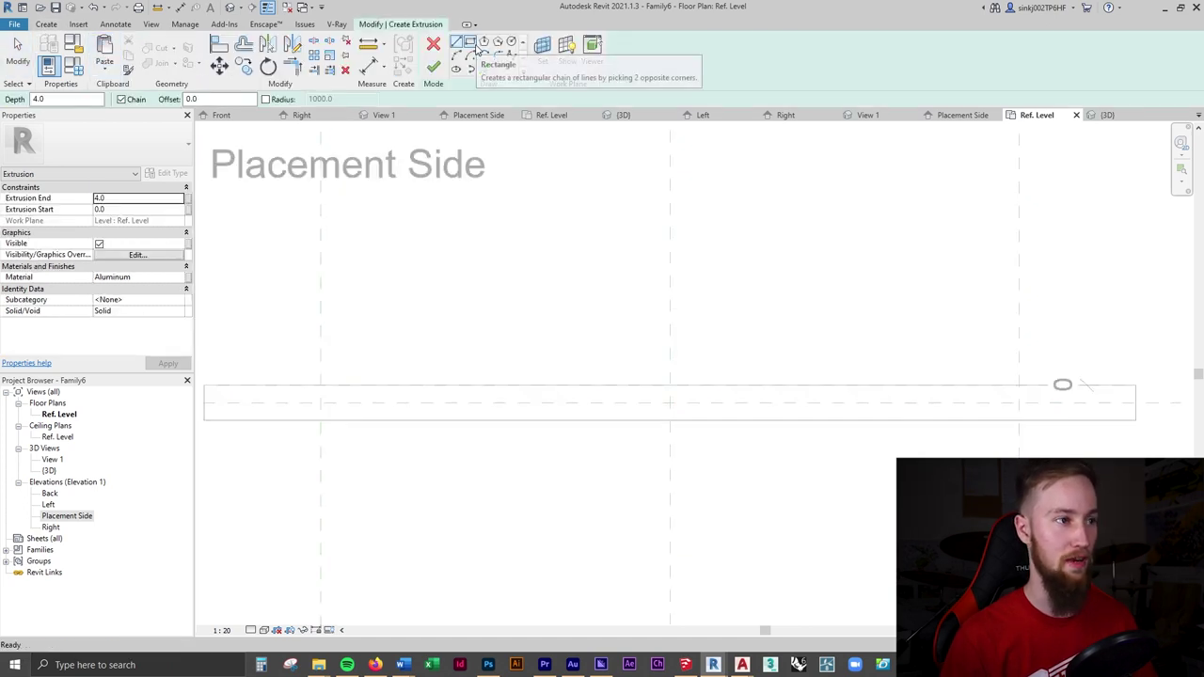
left_click(469, 42)
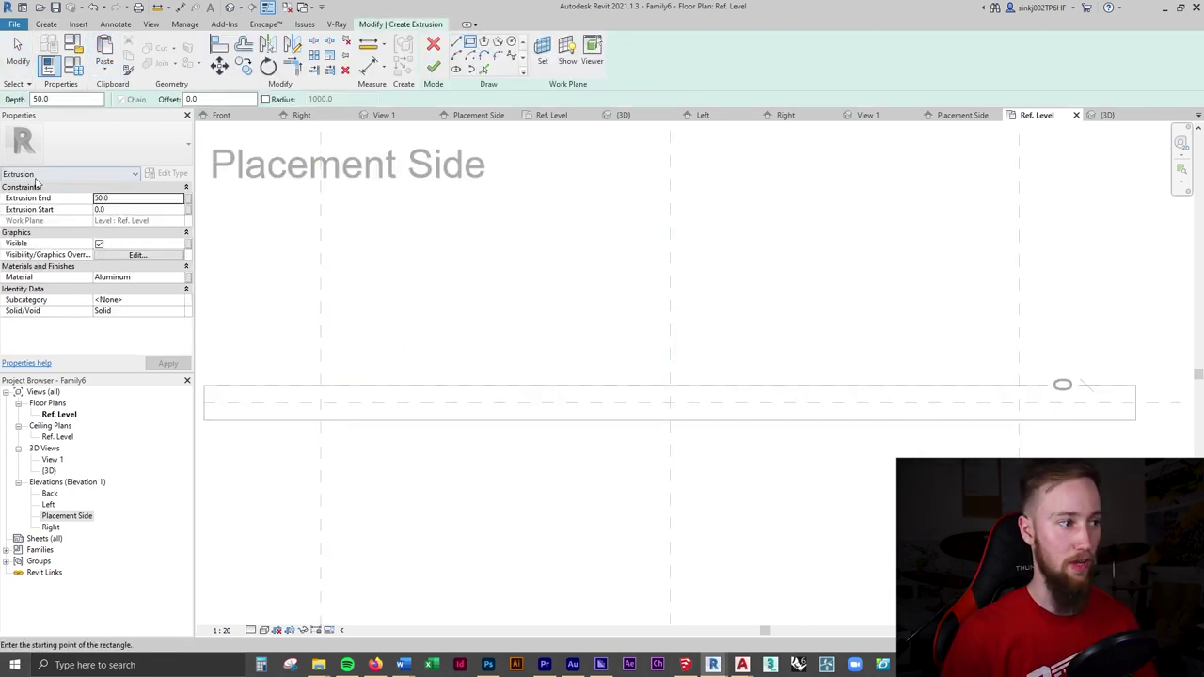
left_click(321, 385)
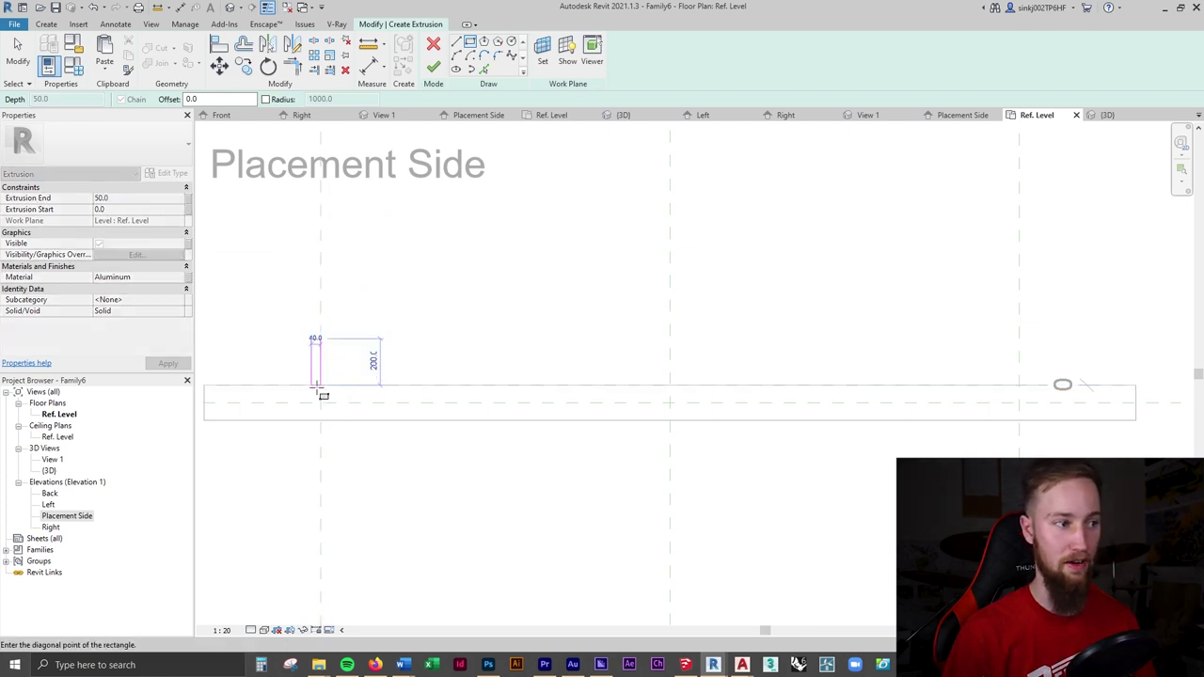
left_click(1021, 372)
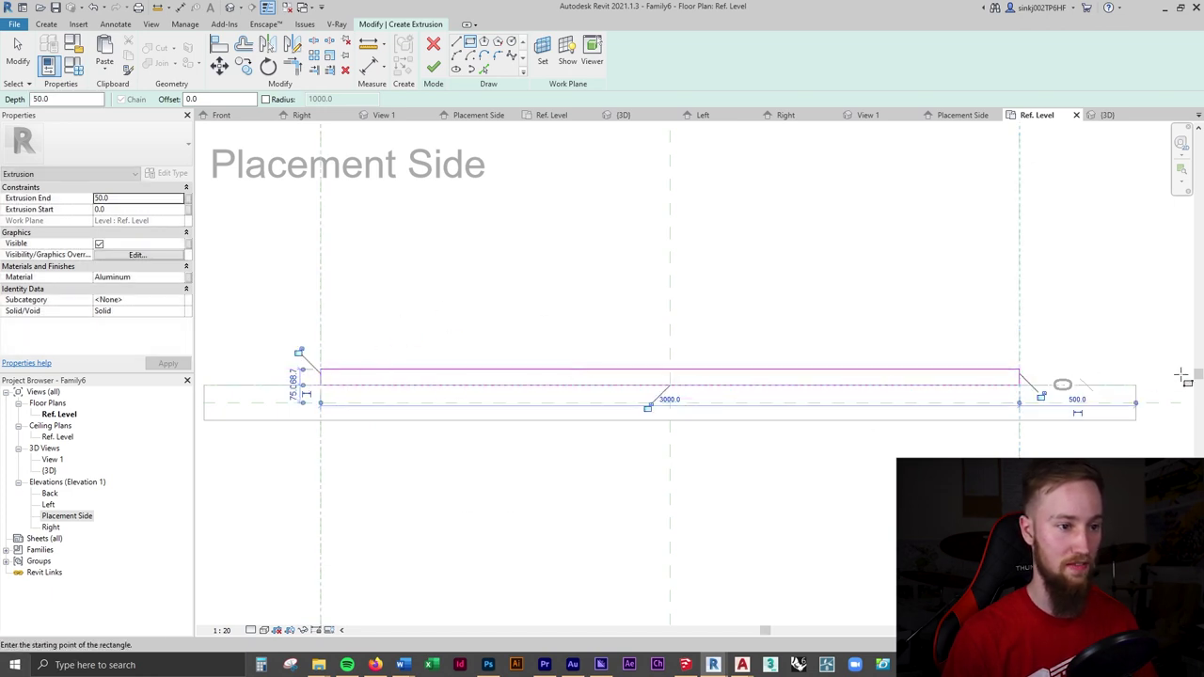
left_click(1042, 397)
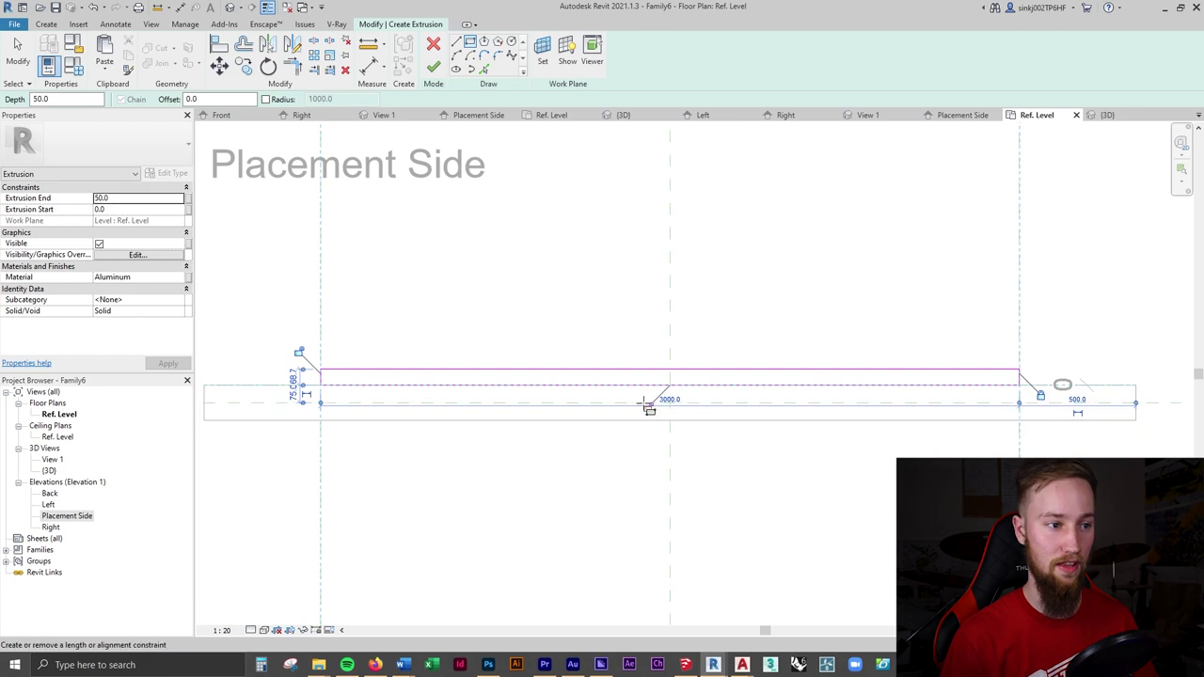
scroll(310, 365, "up", 2)
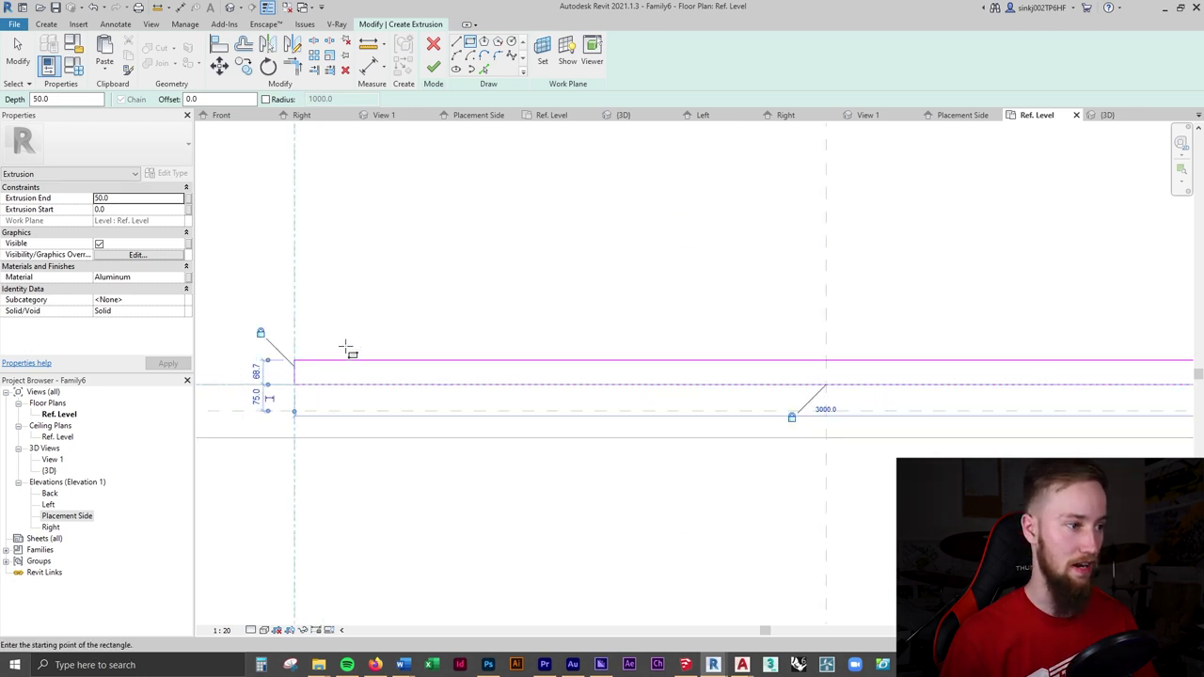
- Set the rectangle's depth out from the wall face to 4 mm through its outer edge
key("Escape")
key("Escape")
scroll(664, 375, "down", 2)
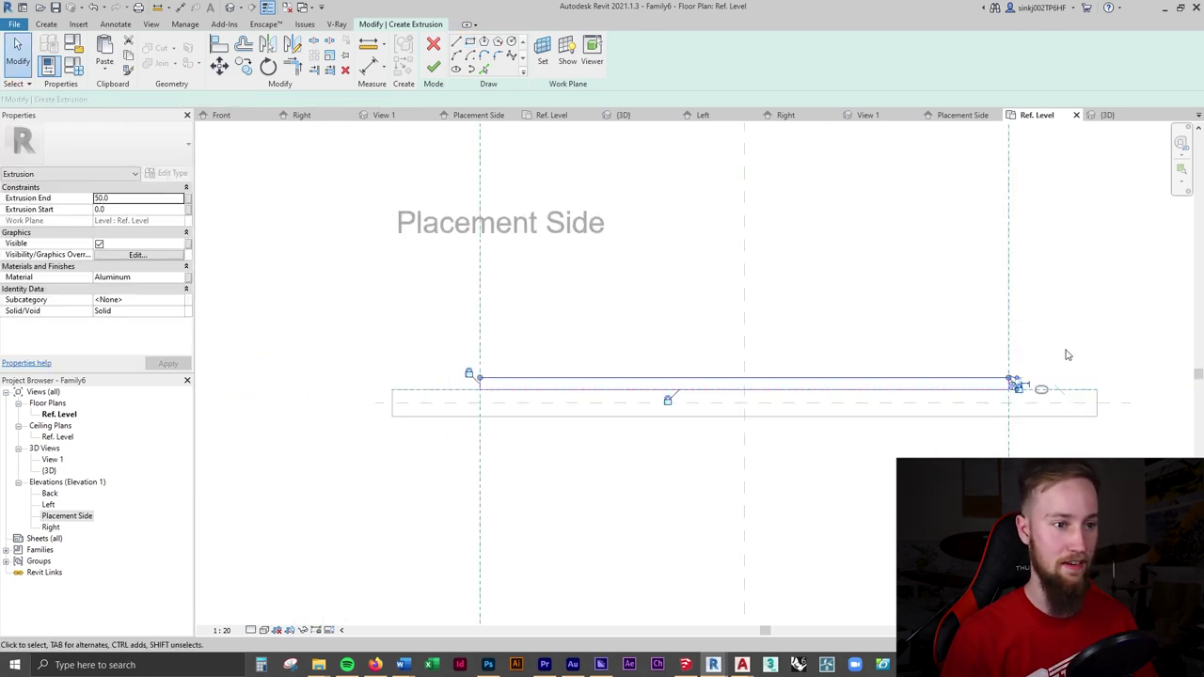
middle_click_drag(1067, 355, 954, 369)
scroll(945, 406, "up", 4)
left_click(762, 380)
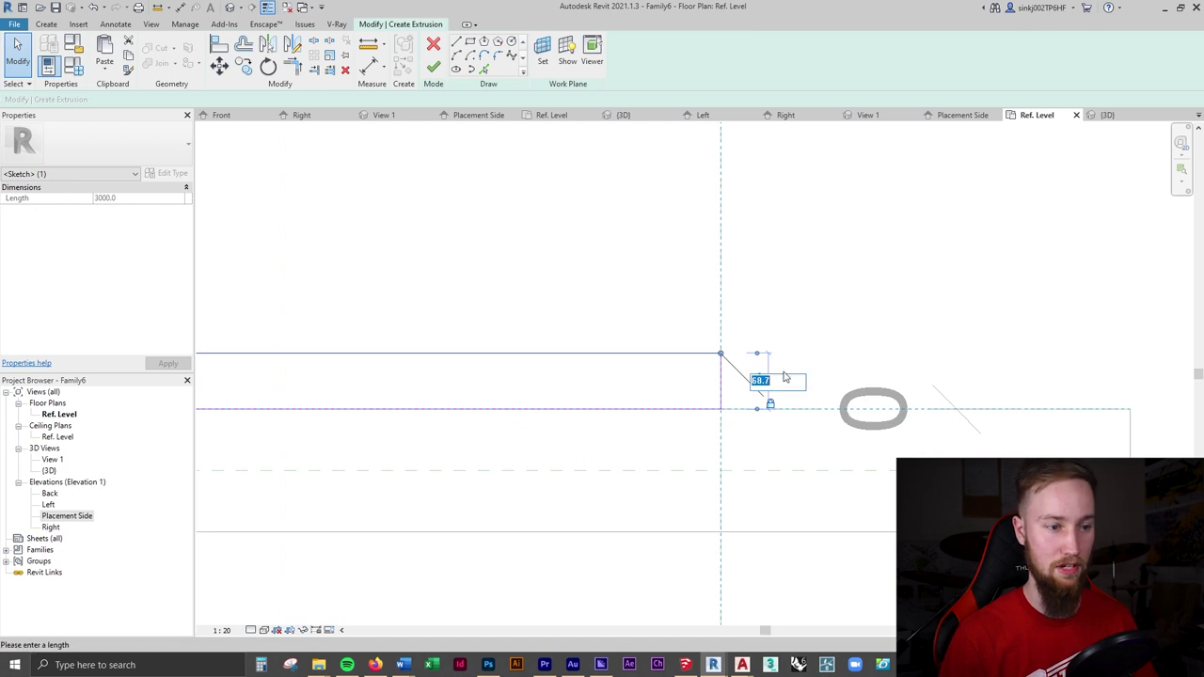
type("4")
key("Return")
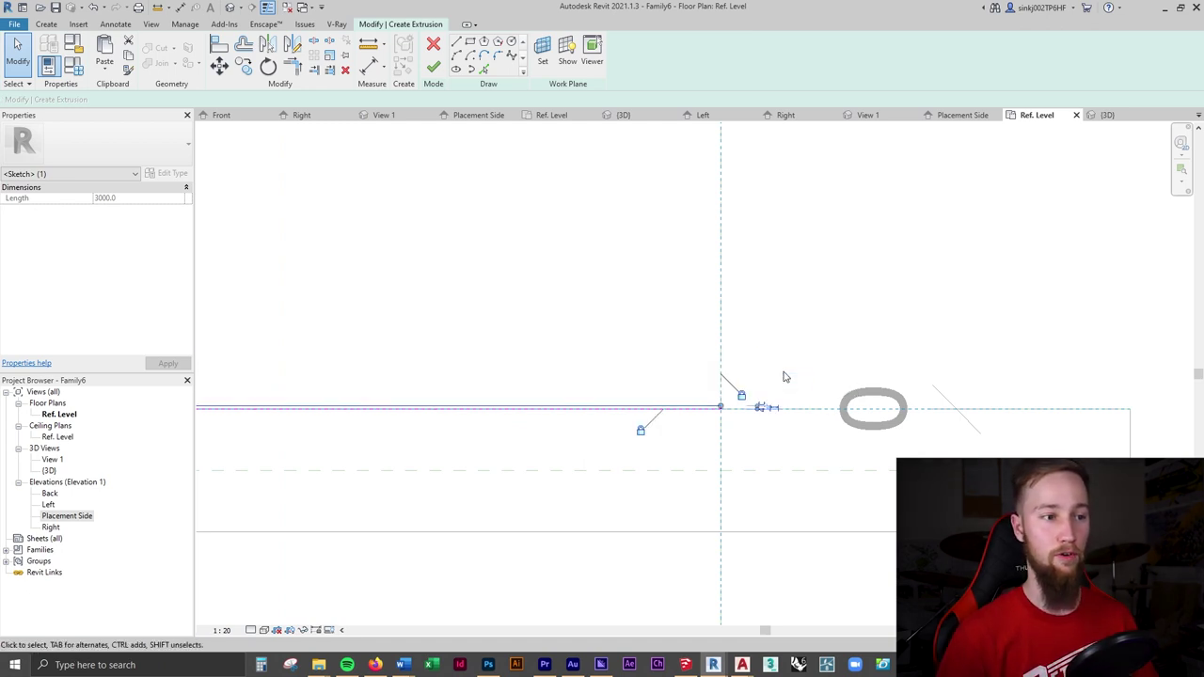
- Examine the hanging shade fabric in the lounge room reference photo and compare it with the full extent of the thin sketched rectangle
key("alt+Tab")
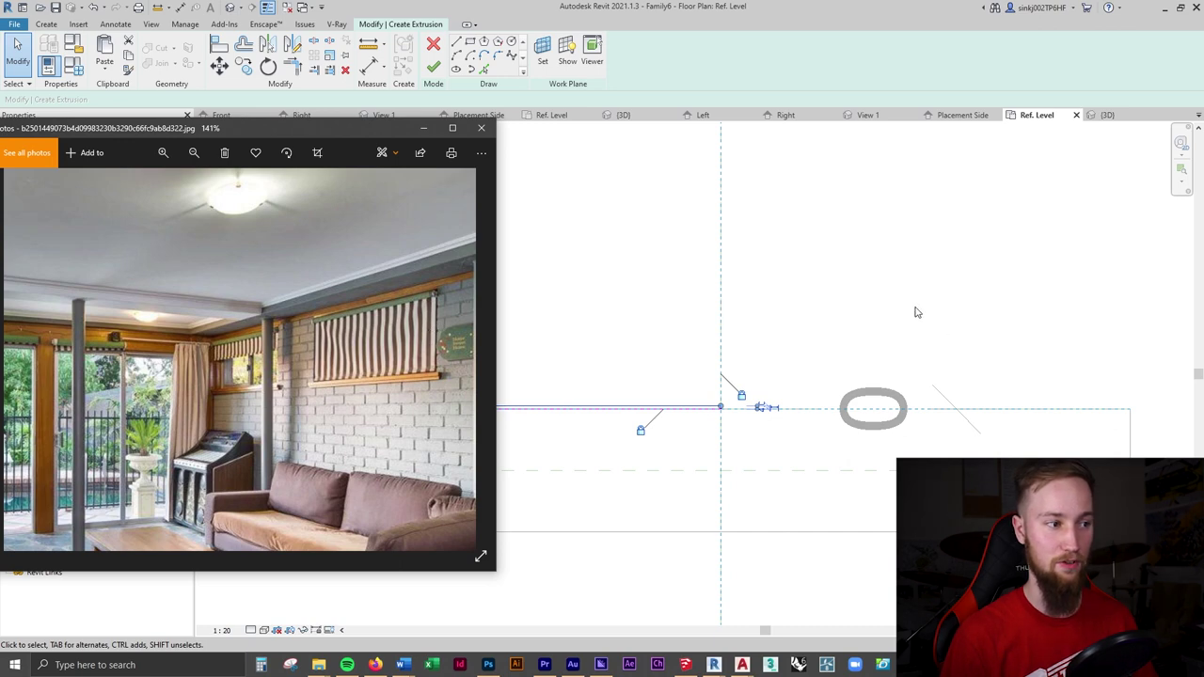
key("alt+Tab")
scroll(758, 390, "down", 5)
mouse_move(864, 420)
middle_mouse_down()
mouse_move(1110, 446)
mouse_move(999, 481)
middle_mouse_up()
scroll(883, 336, "down", 2)
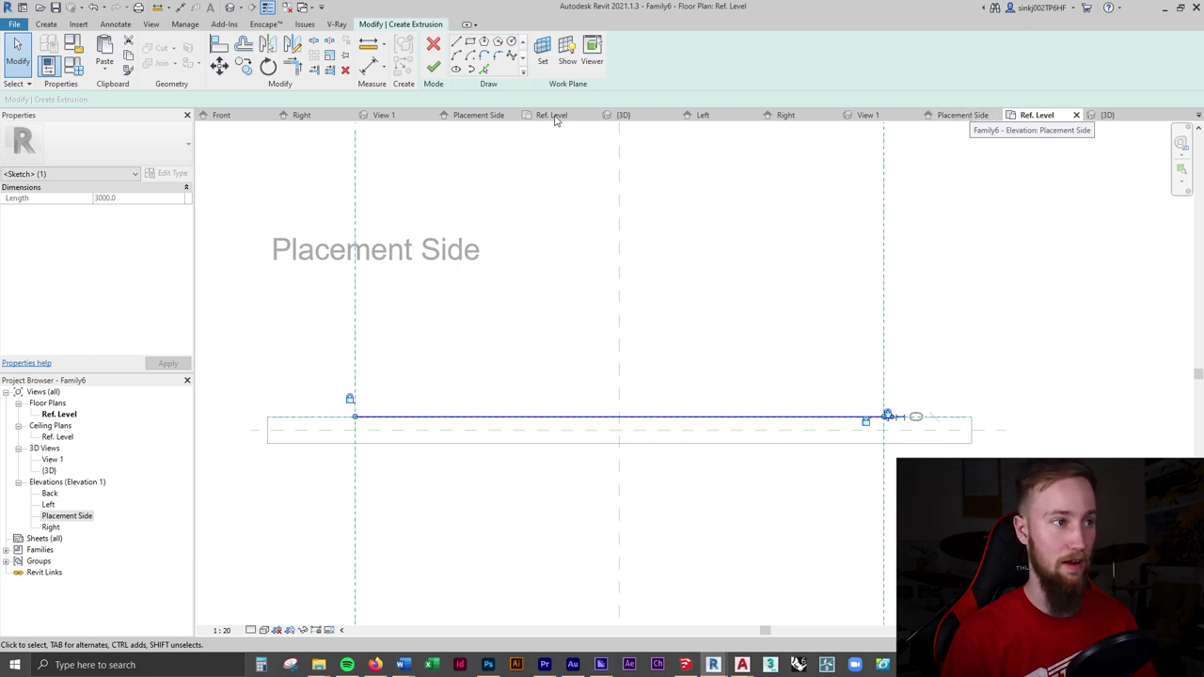
- Set the work plane of the shade panel sketch to Reference Plane : Top
left_click(543, 54)
left_click(621, 332)
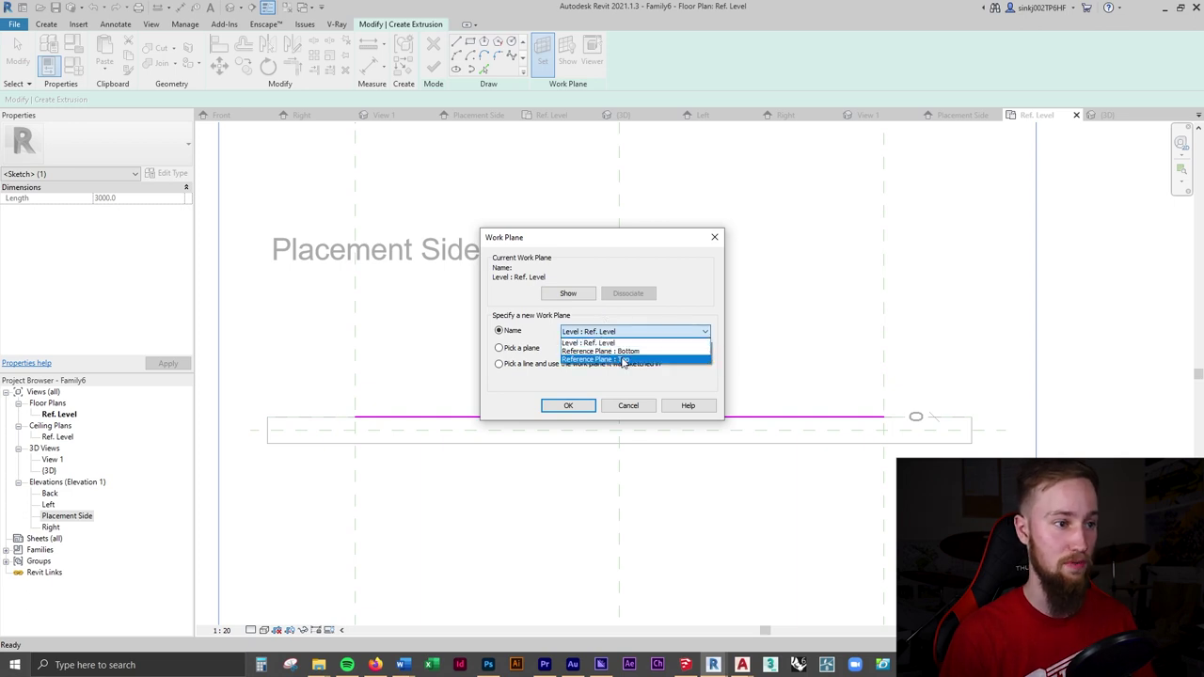
left_click(602, 362)
left_click(569, 406)
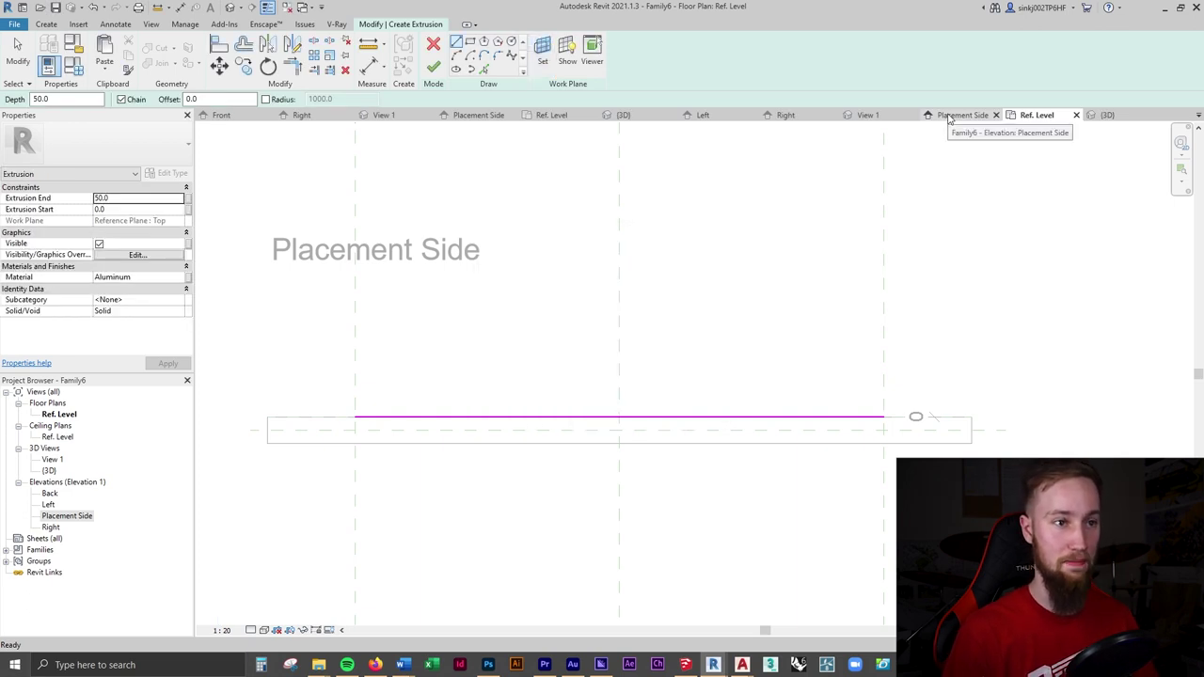
- In the Placement Side elevation, finish the extrusion, stretch its lower edge down to the bottom Shade Drop reference plane and lock it there
left_click(952, 116)
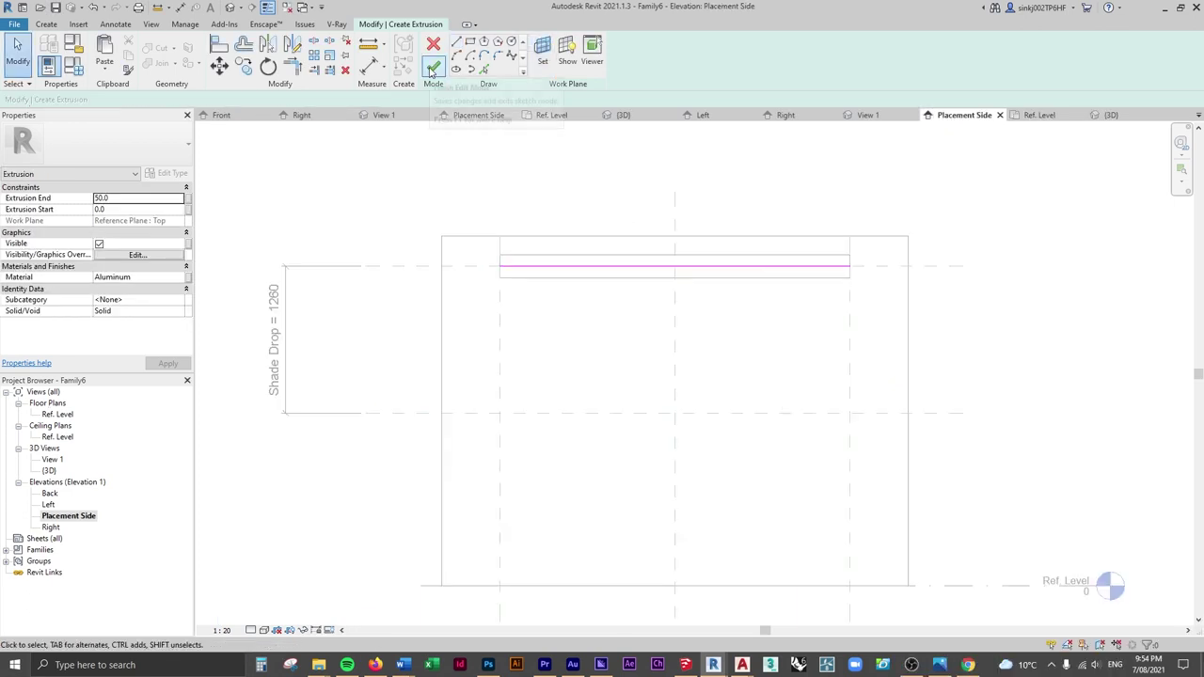
left_click(434, 67)
left_click_drag(675, 273, 640, 417)
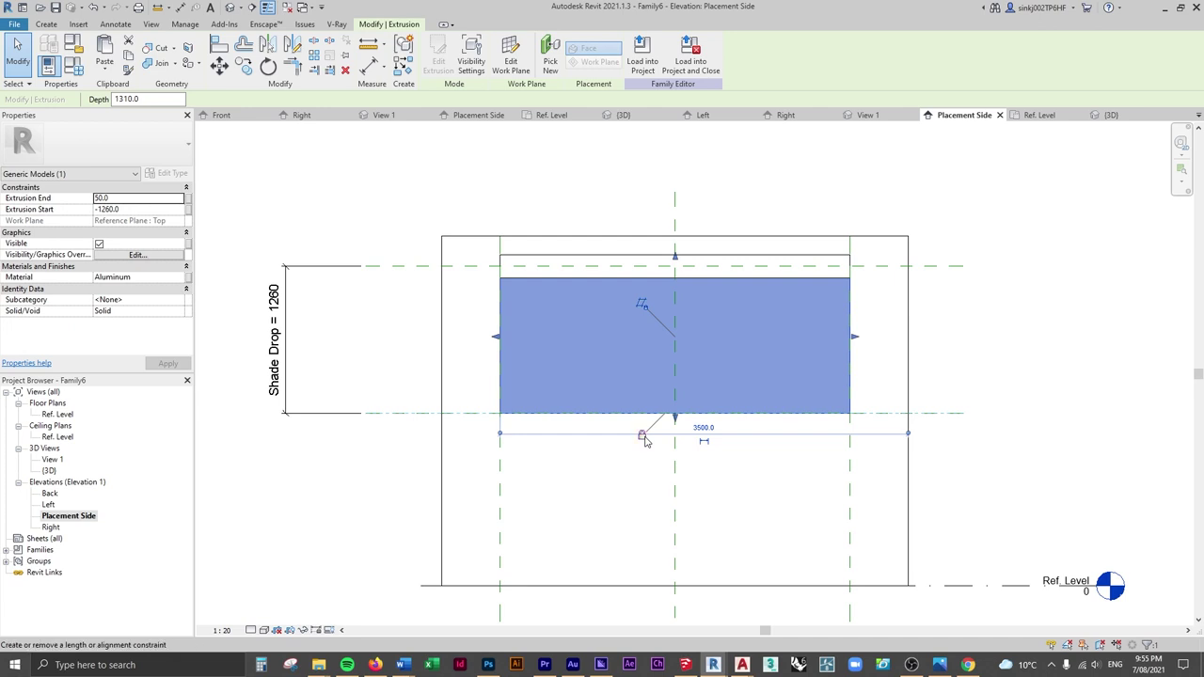
left_click(642, 437)
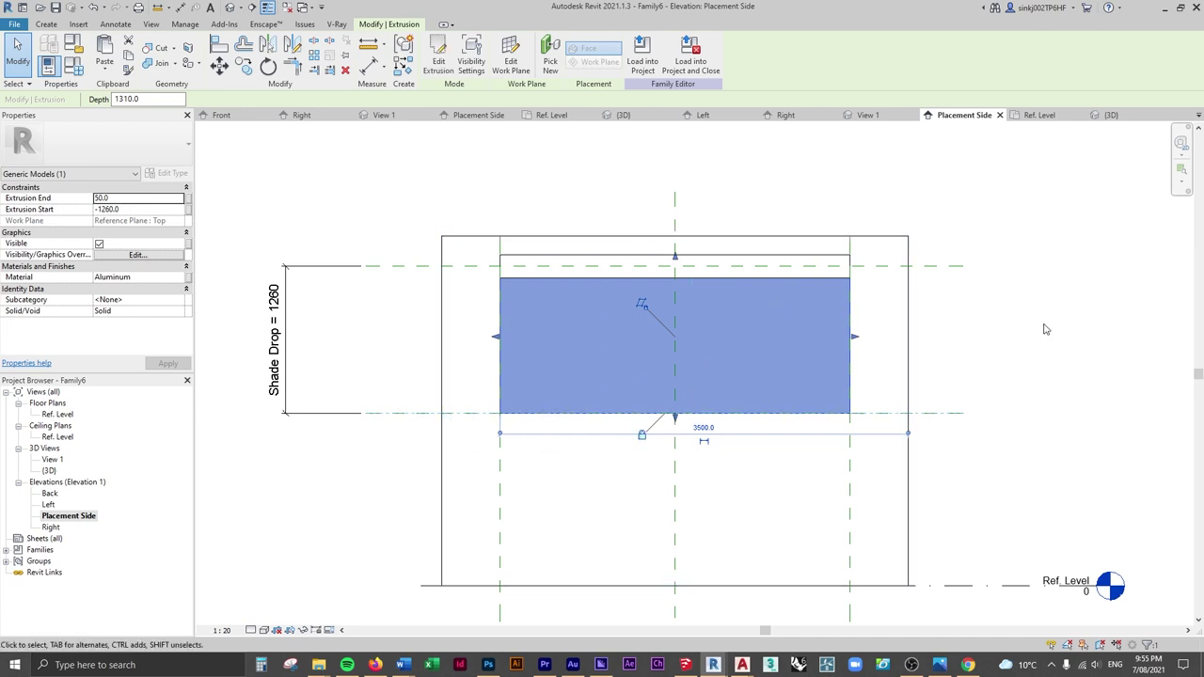
middle_click_drag(1045, 329, 930, 327)
- Show the 3D view in the Realistic visual style and view the shade panel hanging from the roller
left_click(1107, 114)
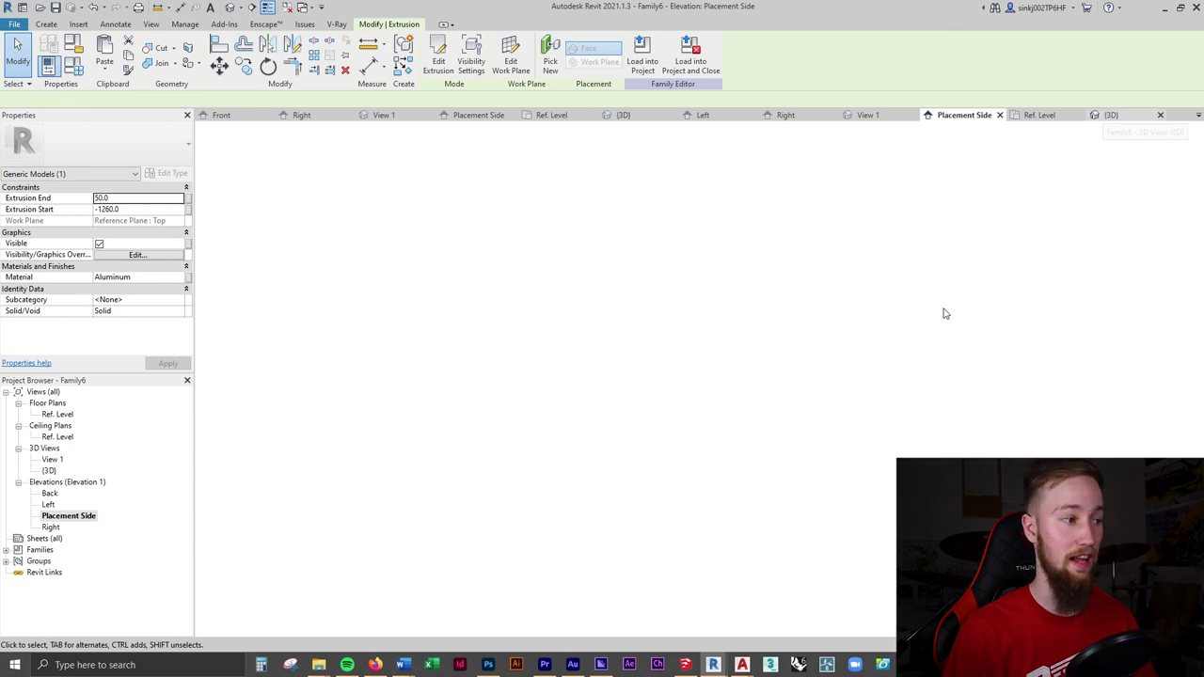
middle_click_drag(993, 455, 1027, 430, "shift")
left_click(1026, 430)
middle_click_drag(865, 531, 781, 490)
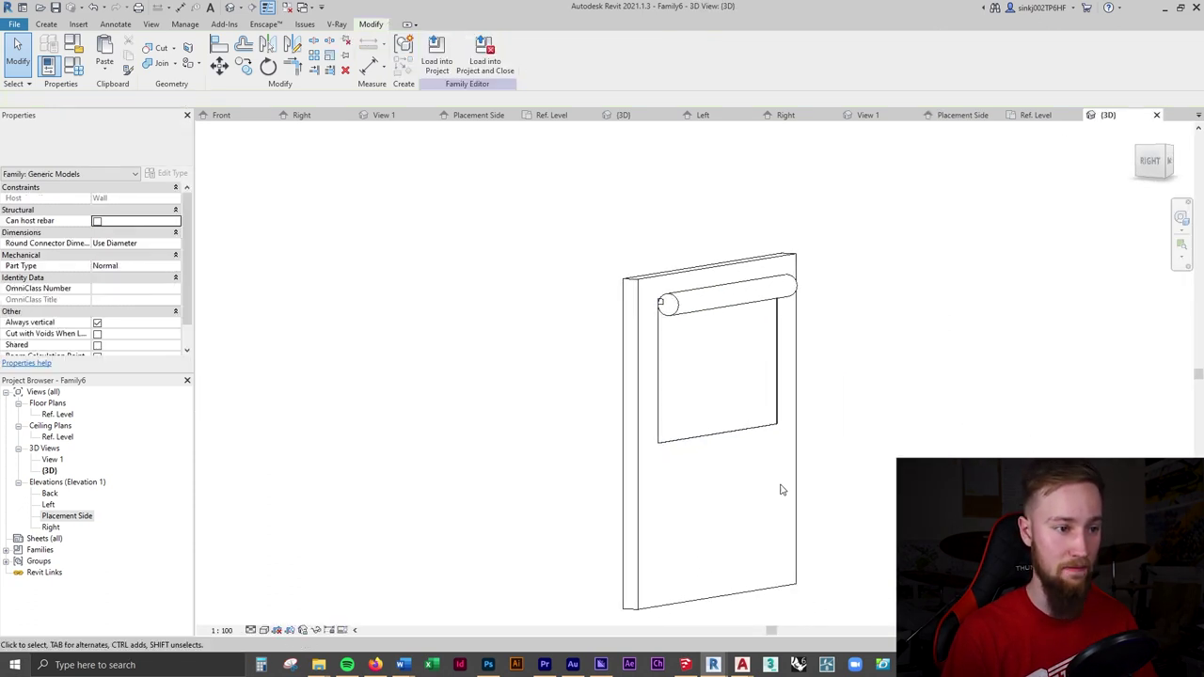
left_click(264, 630)
left_click(287, 618)
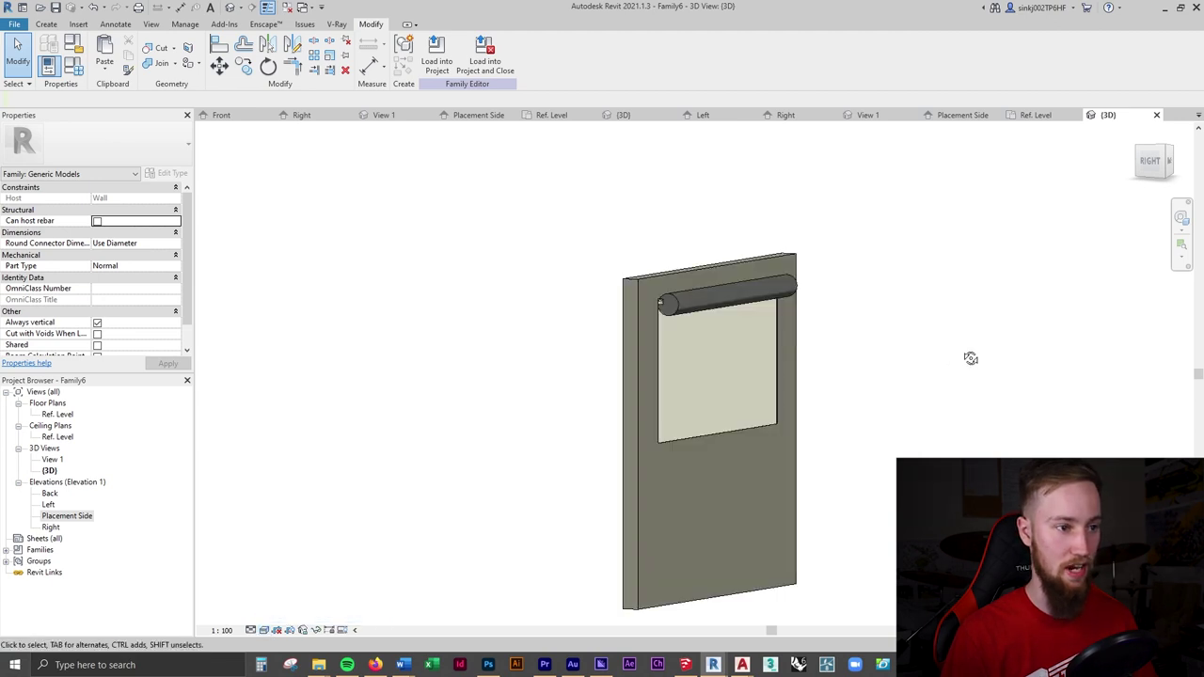
middle_click_drag(970, 358, 761, 371, "shift")
- Set the family's Shade Drop parameter to 500 and its Width to 2400, applying each value to flex the model
left_click(75, 68)
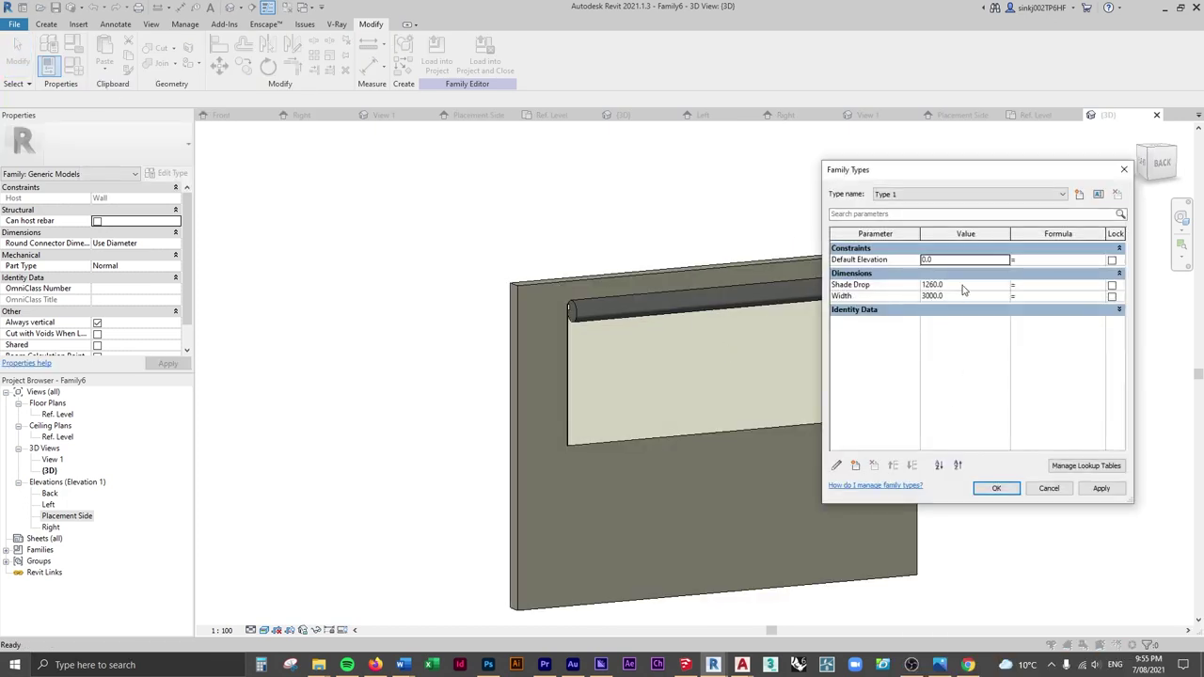
left_click(955, 284)
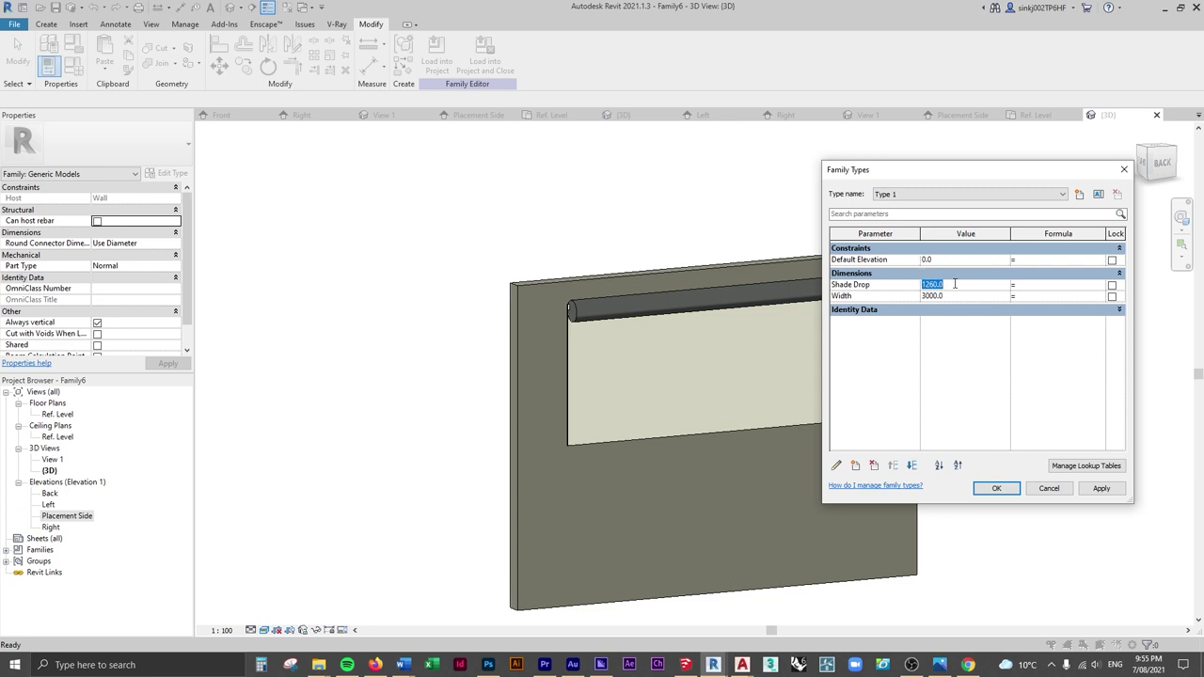
left_click(1098, 486)
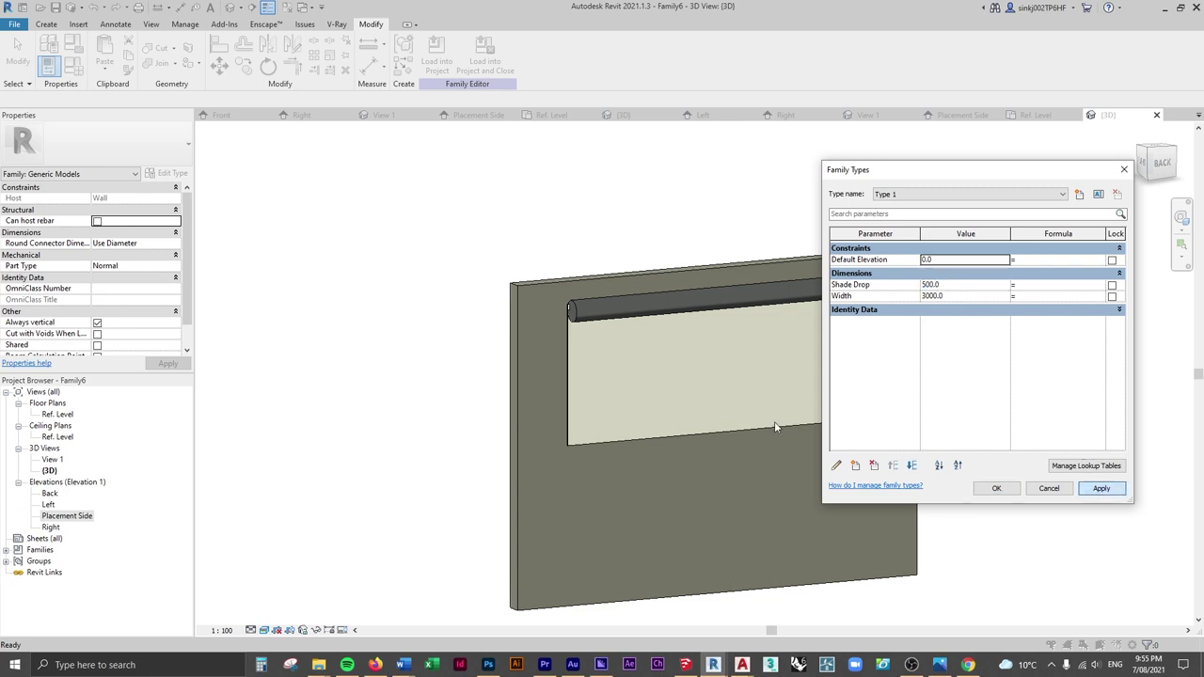
left_click(950, 296)
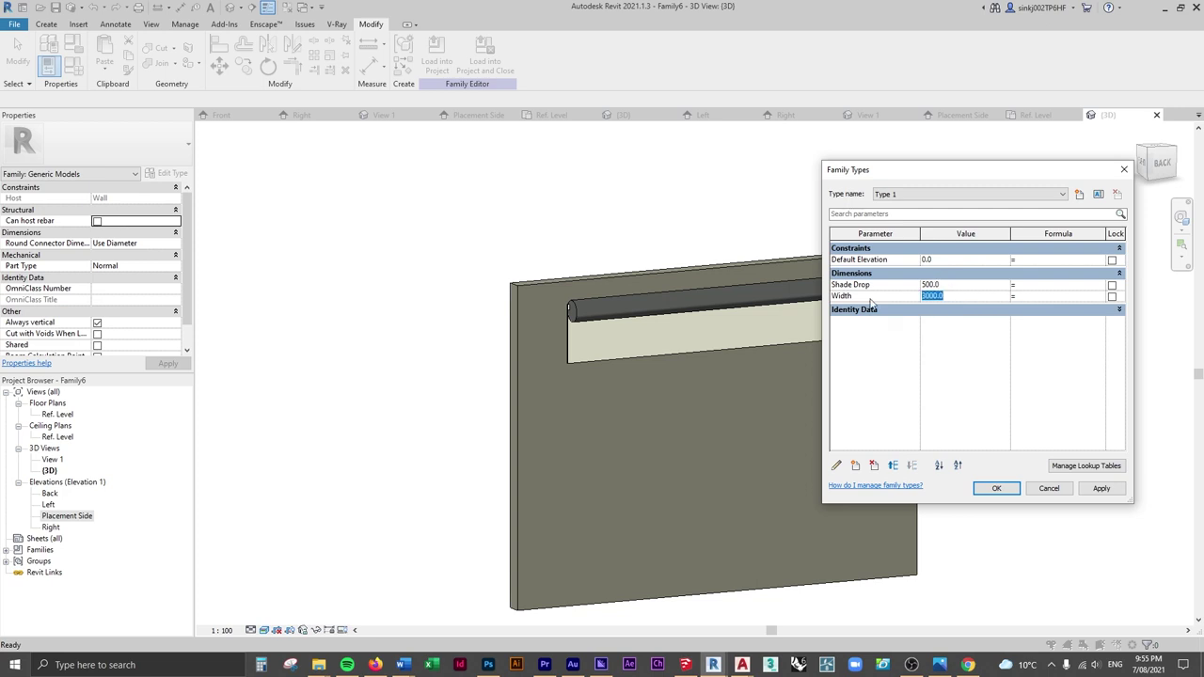
type("2400")
left_click(1122, 491)
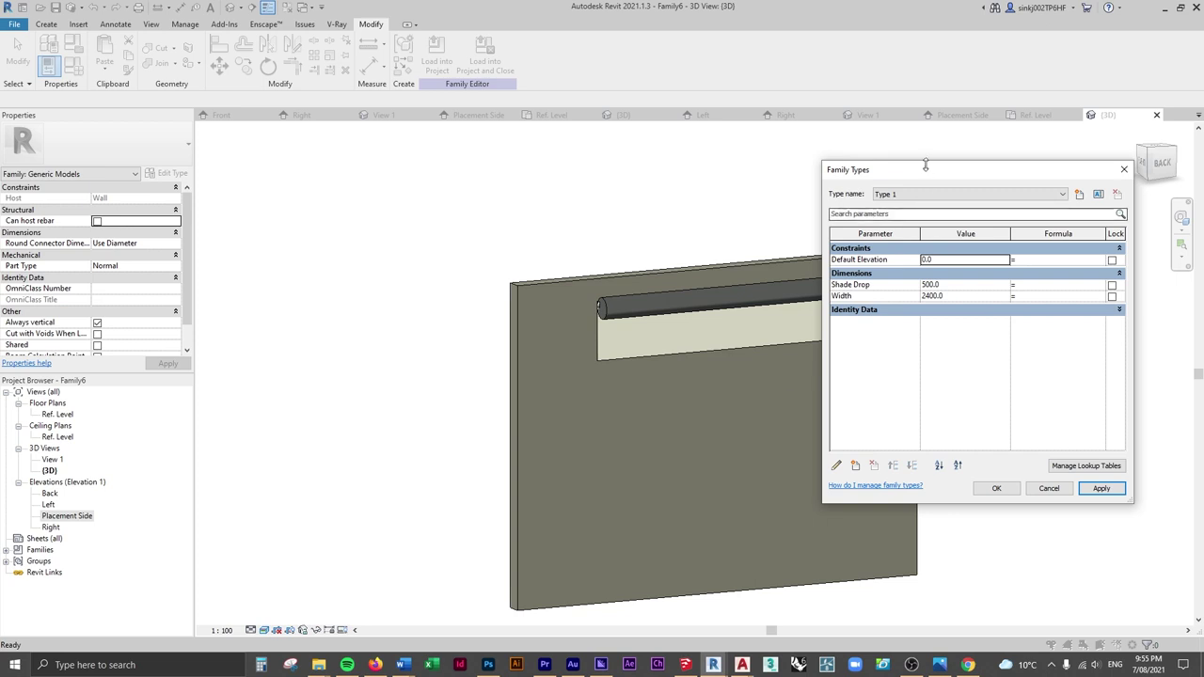
left_click_drag(926, 170, 911, 178)
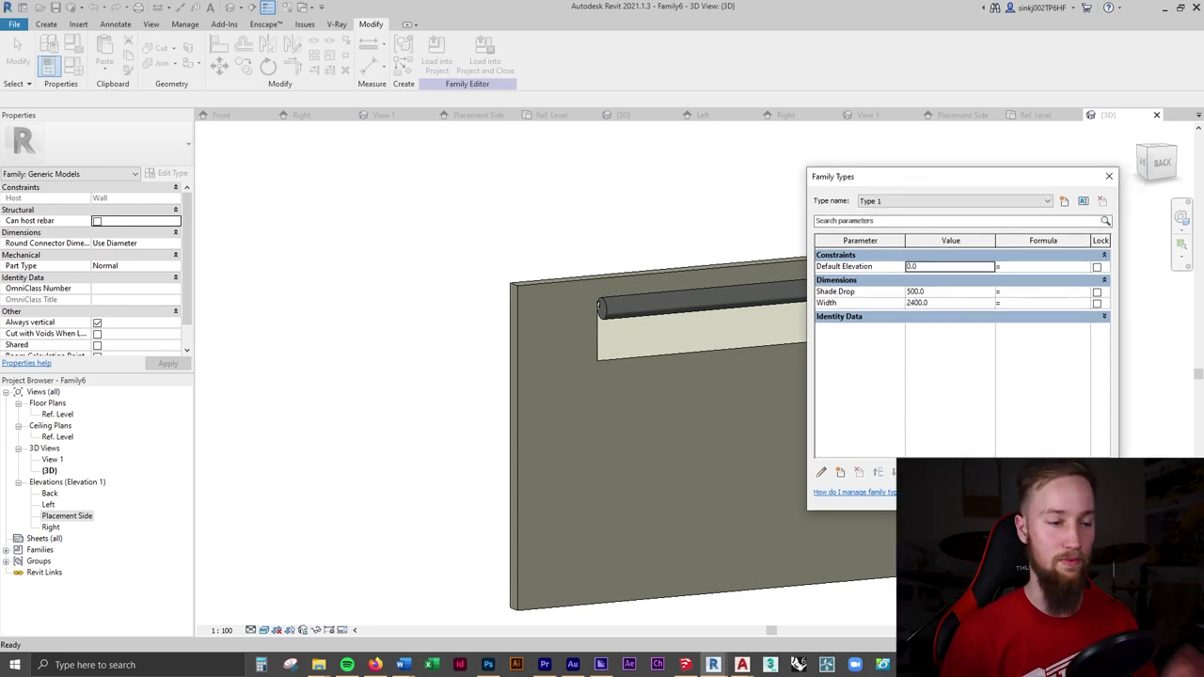
left_click(981, 496)
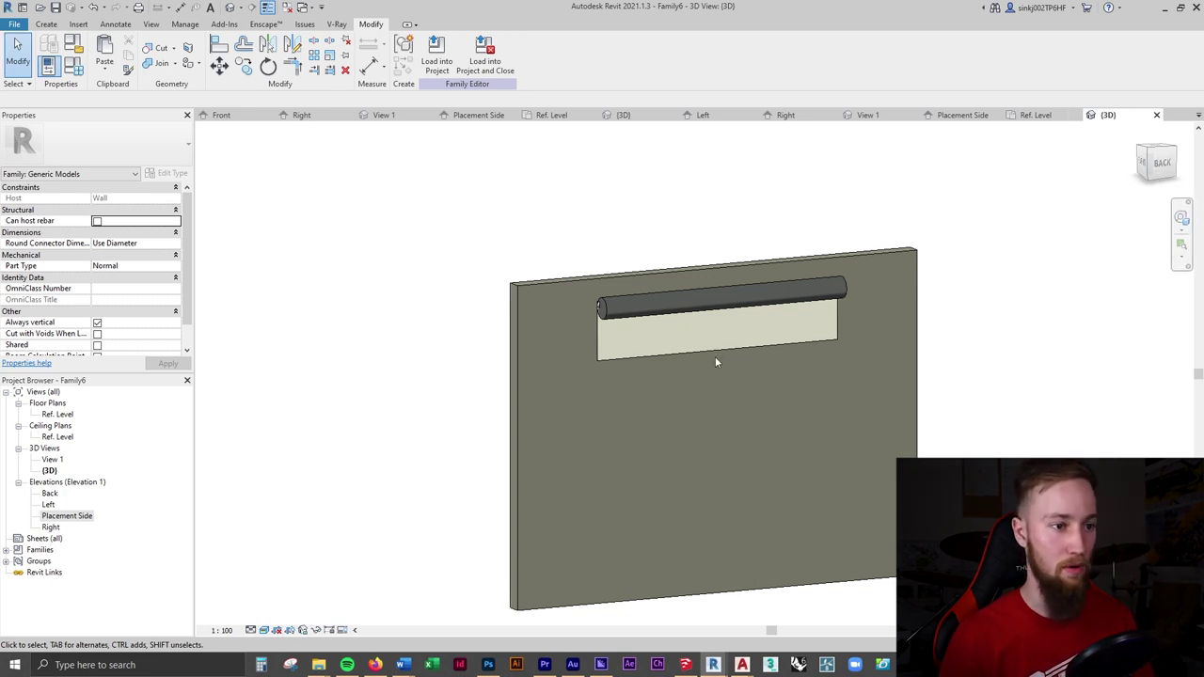
- Search the material library for fabric and assign Canvas, Blue Stripe to the shade panel extrusion
left_click(511, 387)
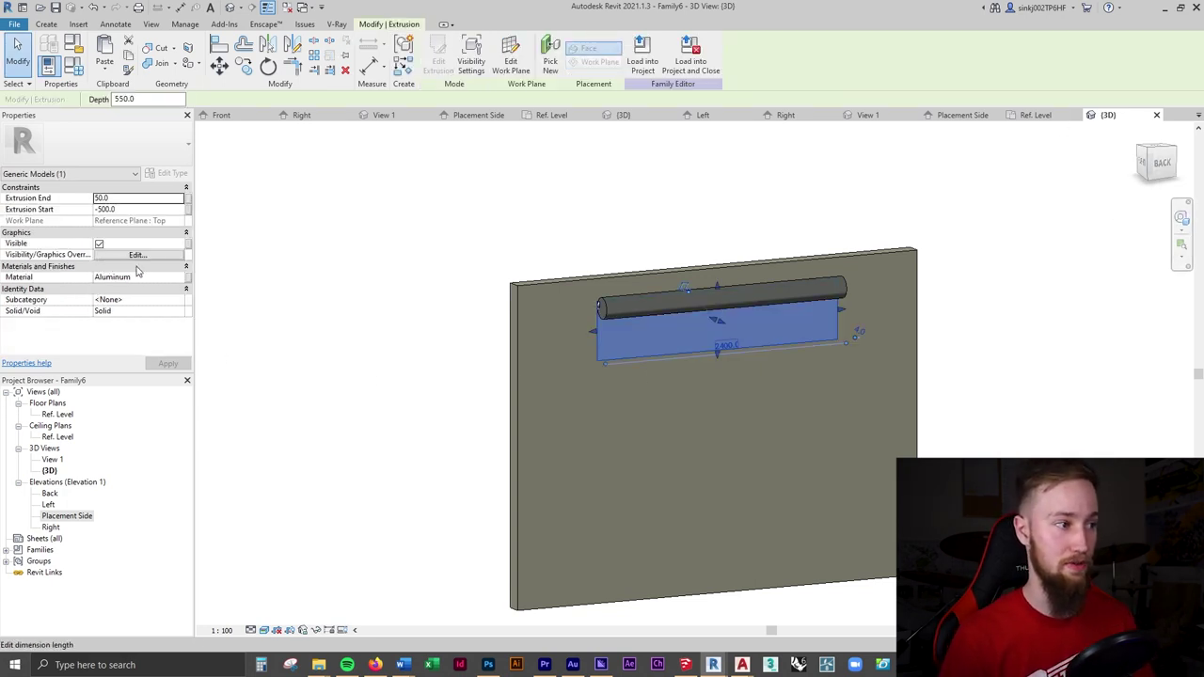
left_click(184, 281)
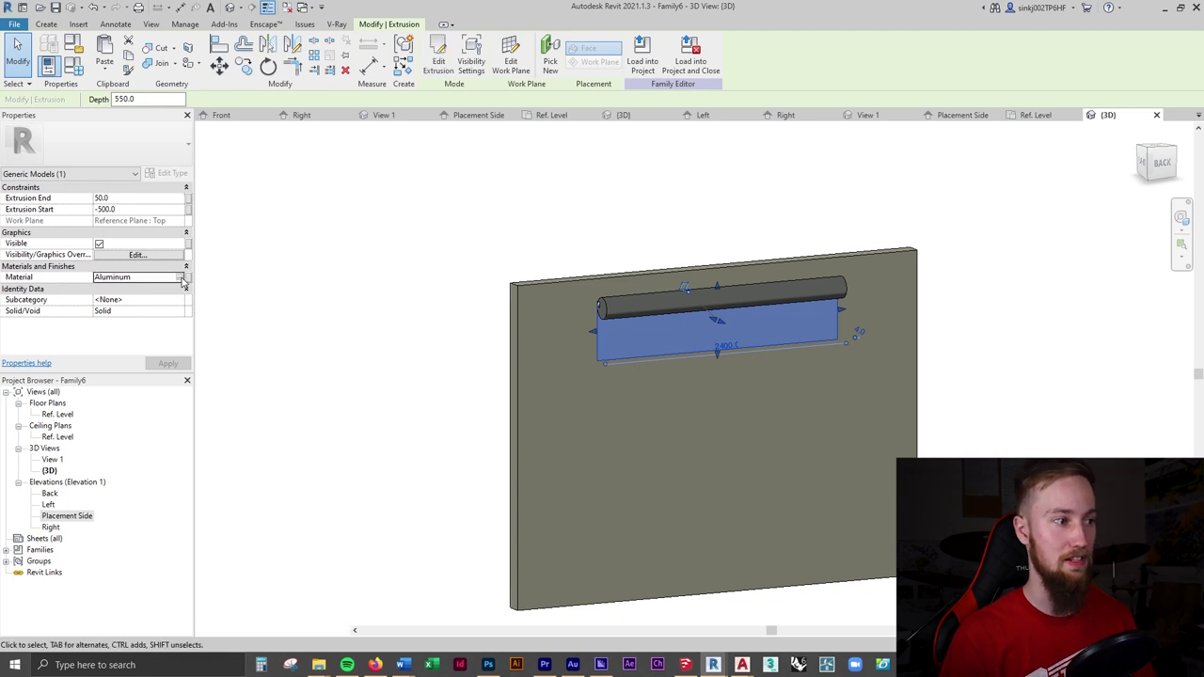
left_click(184, 279)
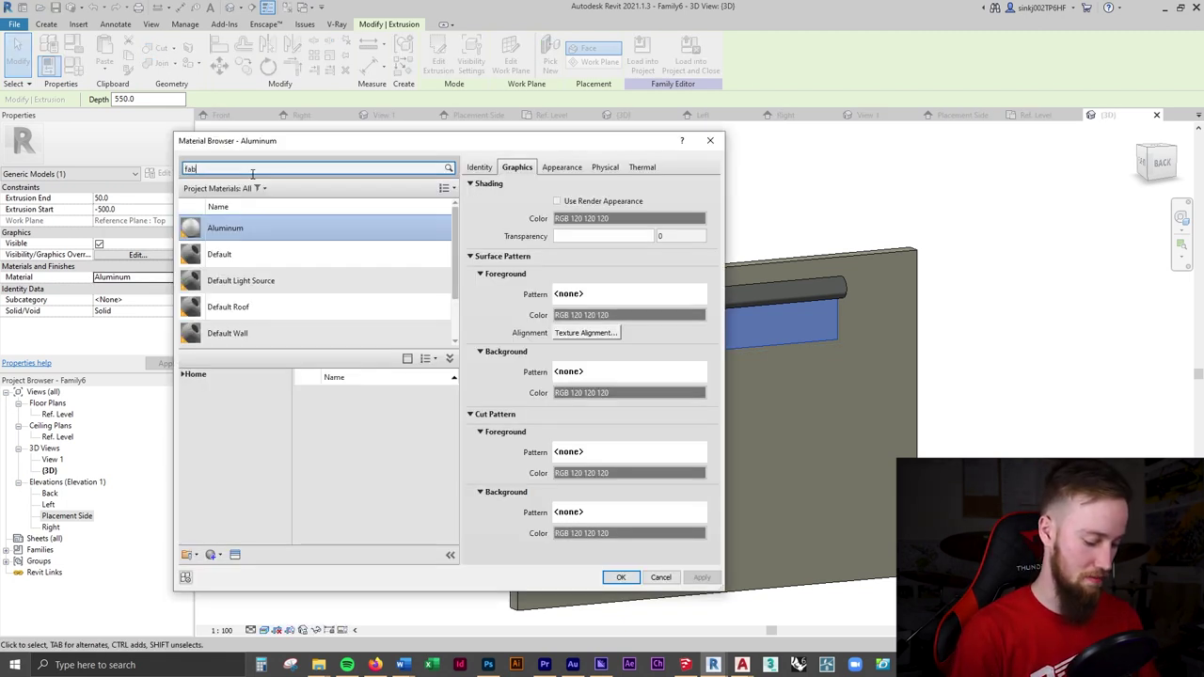
key("Return")
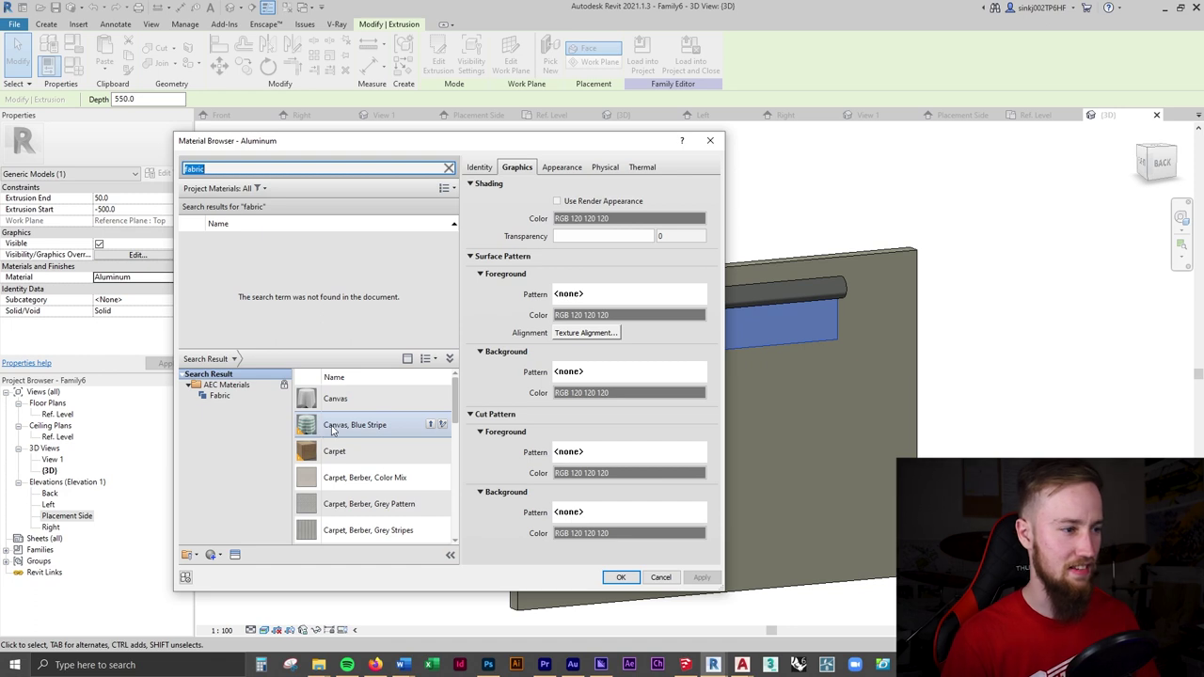
left_click(433, 425)
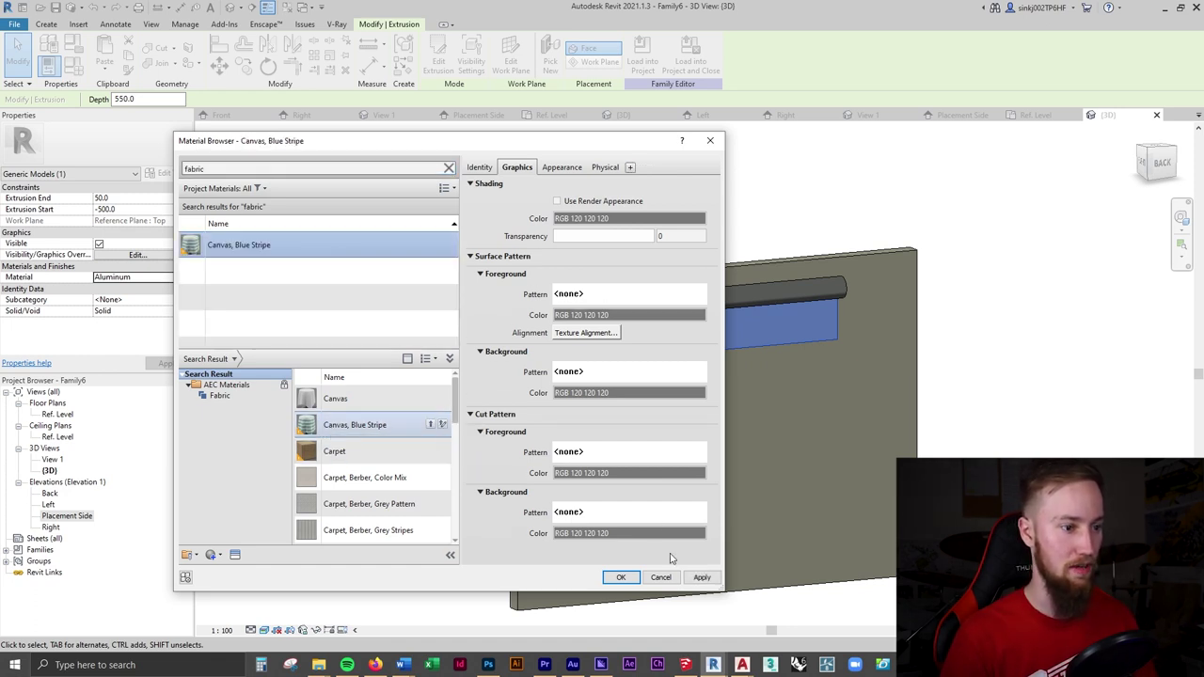
left_click(621, 577)
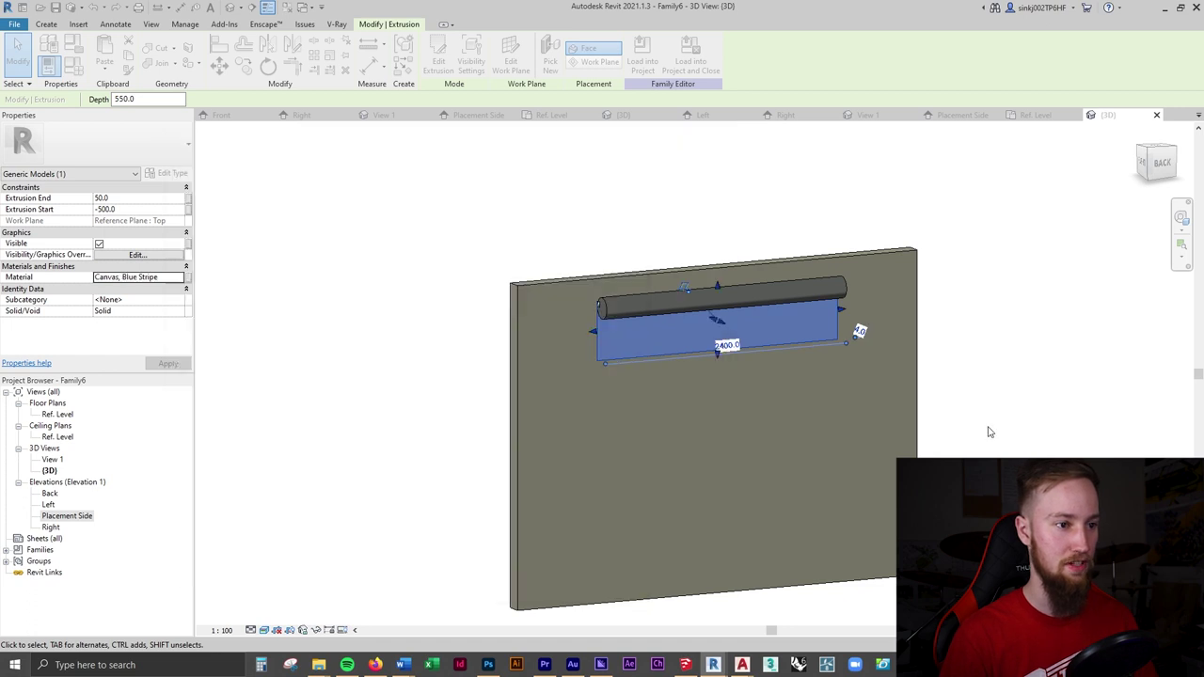
left_click(992, 430)
- Compare the stripe direction of the panel's fabric with the striped shade in the lounge room reference photo
key("alt+Tab")
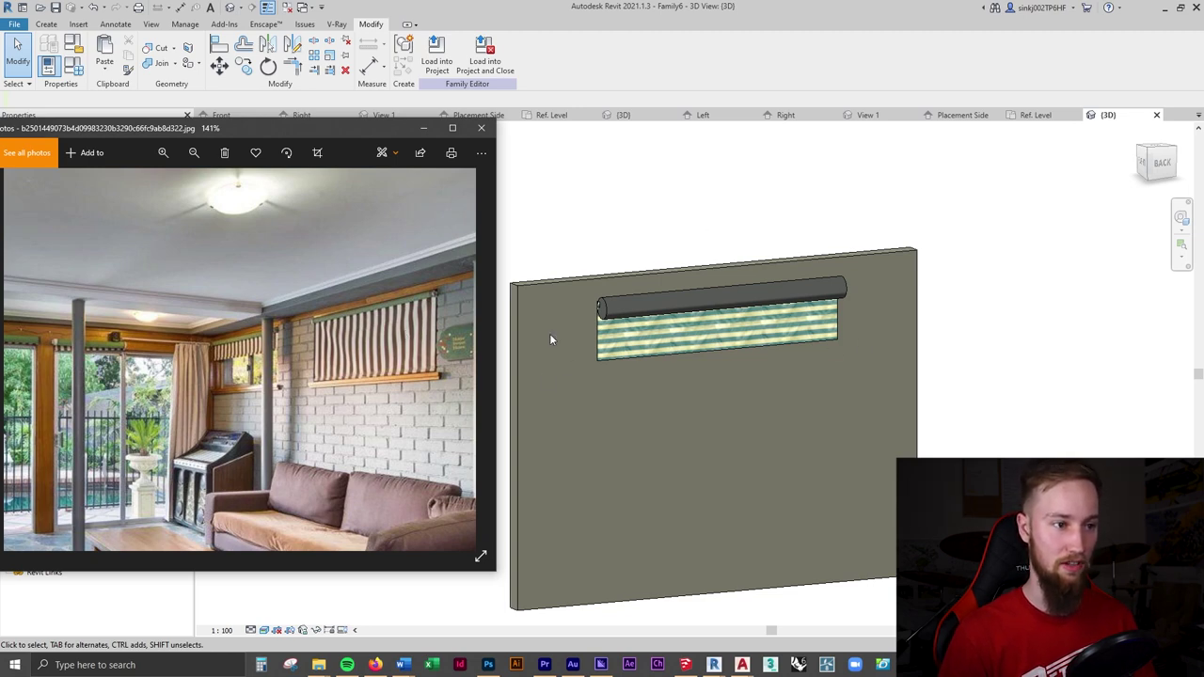
scroll(613, 350, "up", 5)
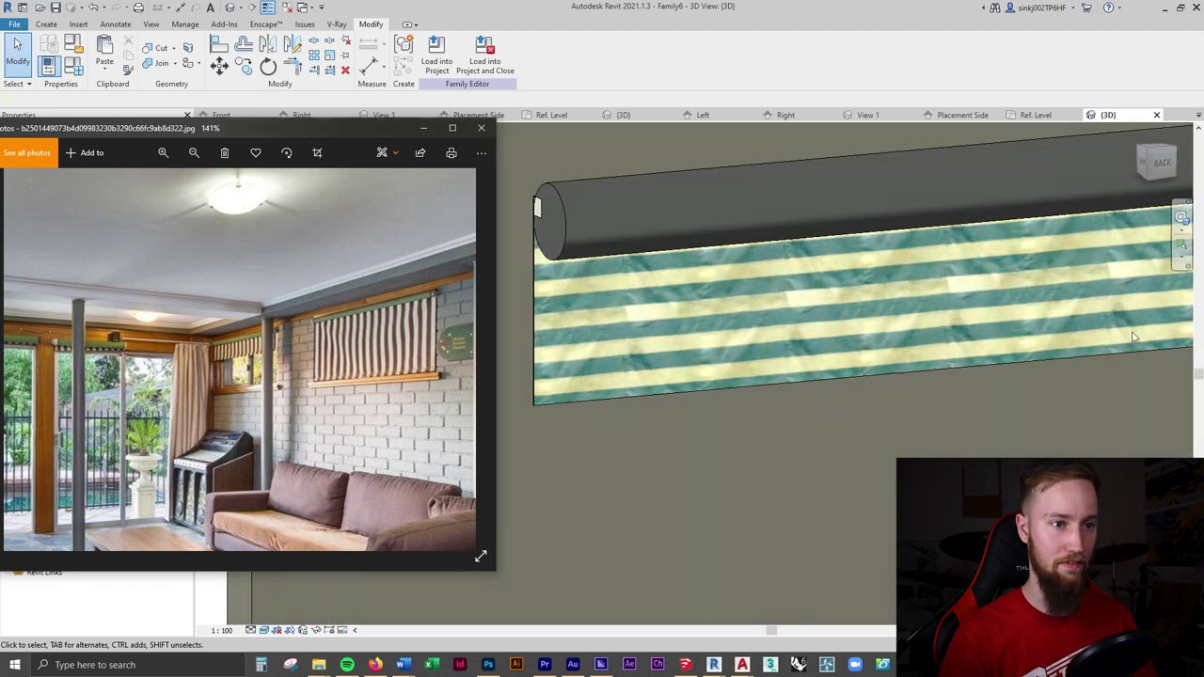
scroll(734, 400, "down", 4)
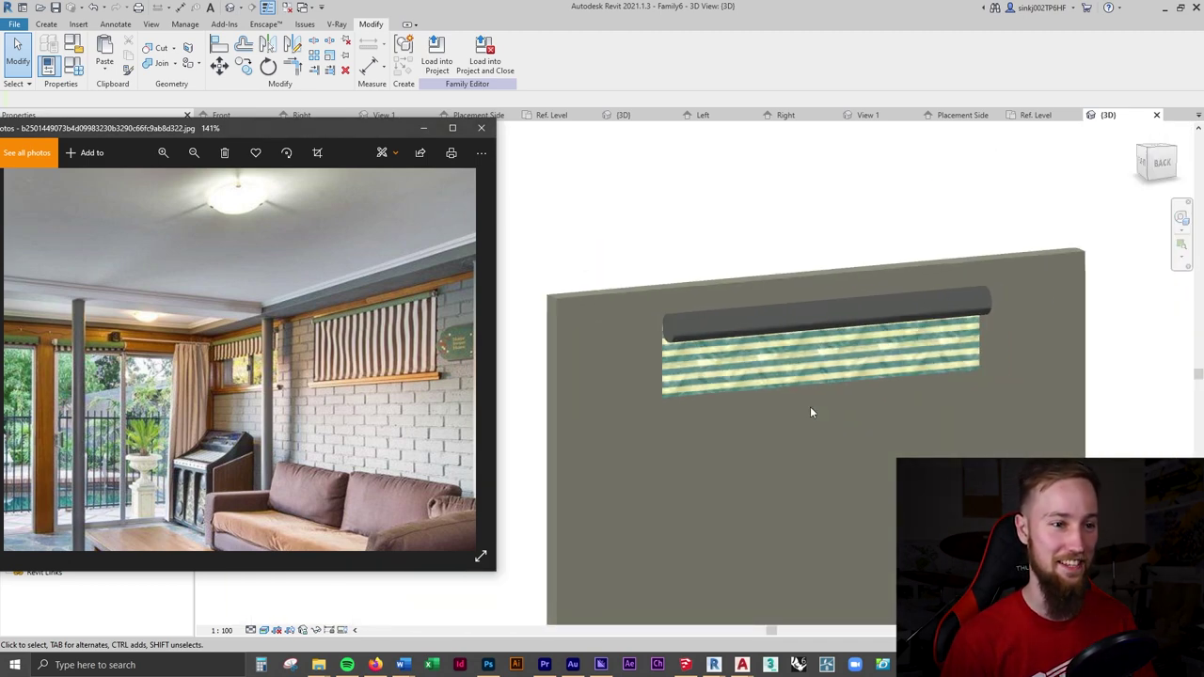
left_click(727, 396)
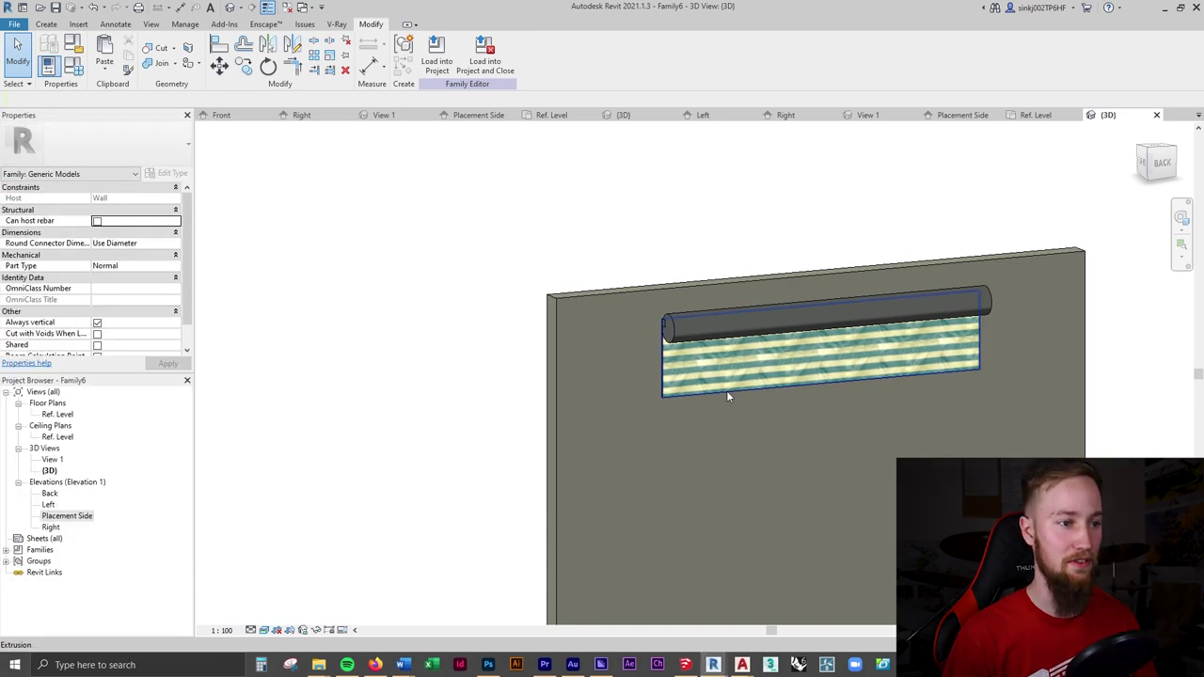
- Rotate the image texture in the Canvas, Blue Stripe material's appearance by 90 degrees
left_click(727, 394)
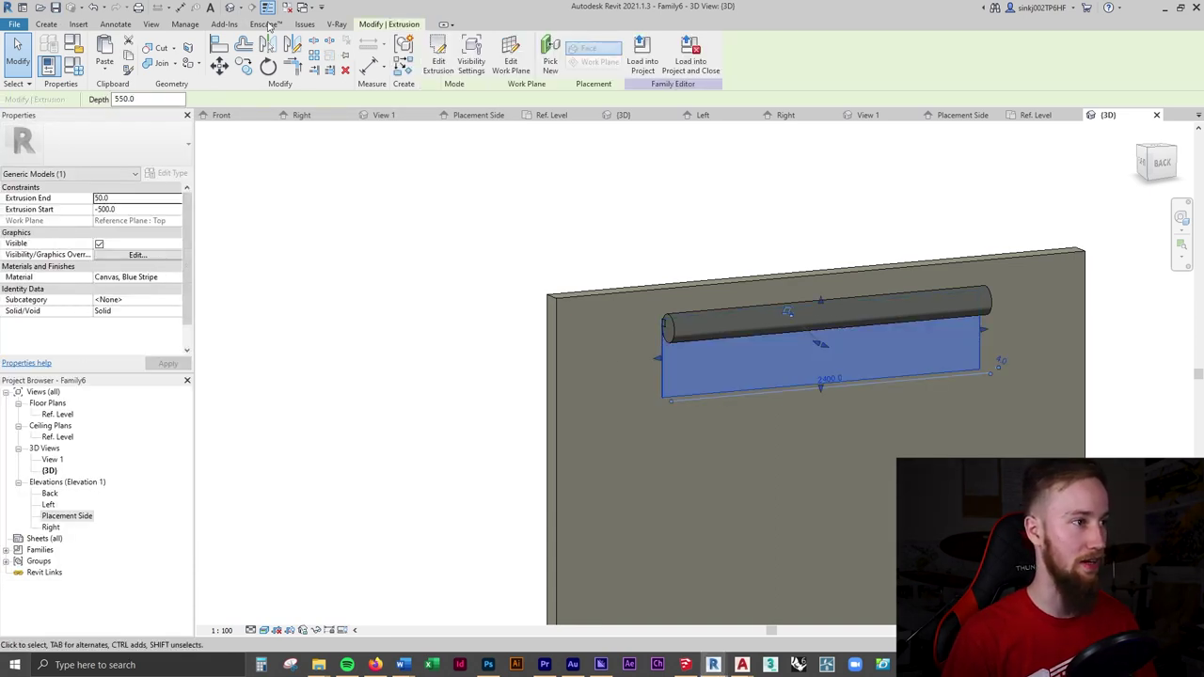
left_click(185, 25)
left_click(50, 71)
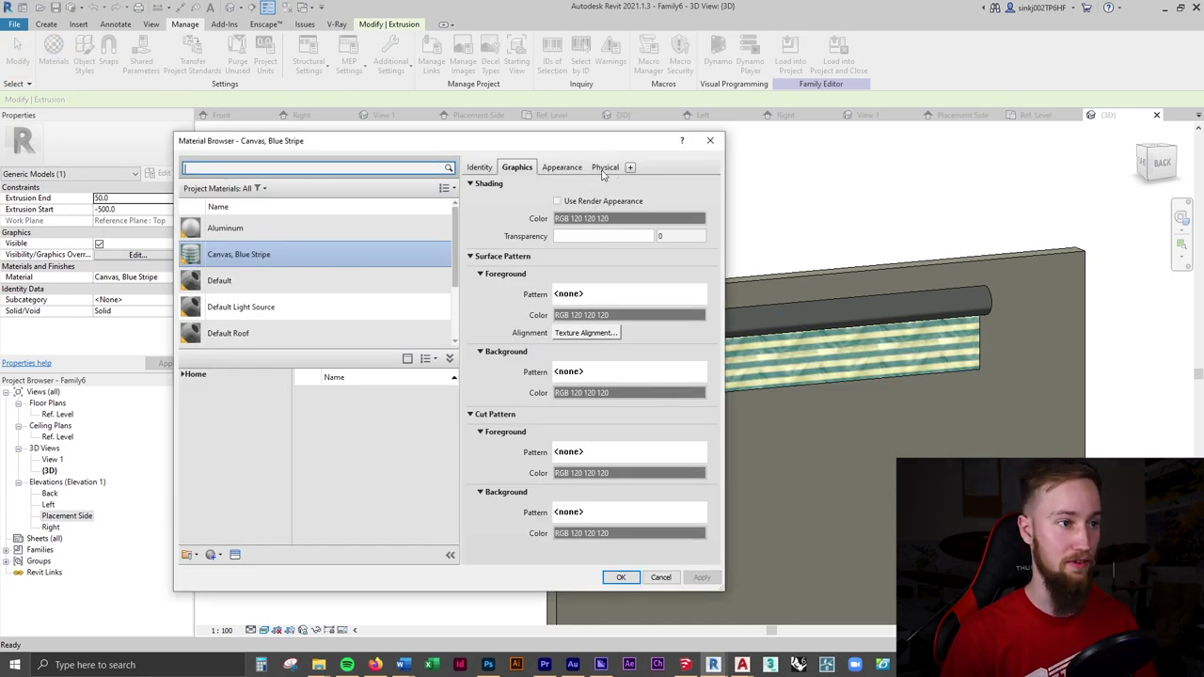
left_click(569, 170)
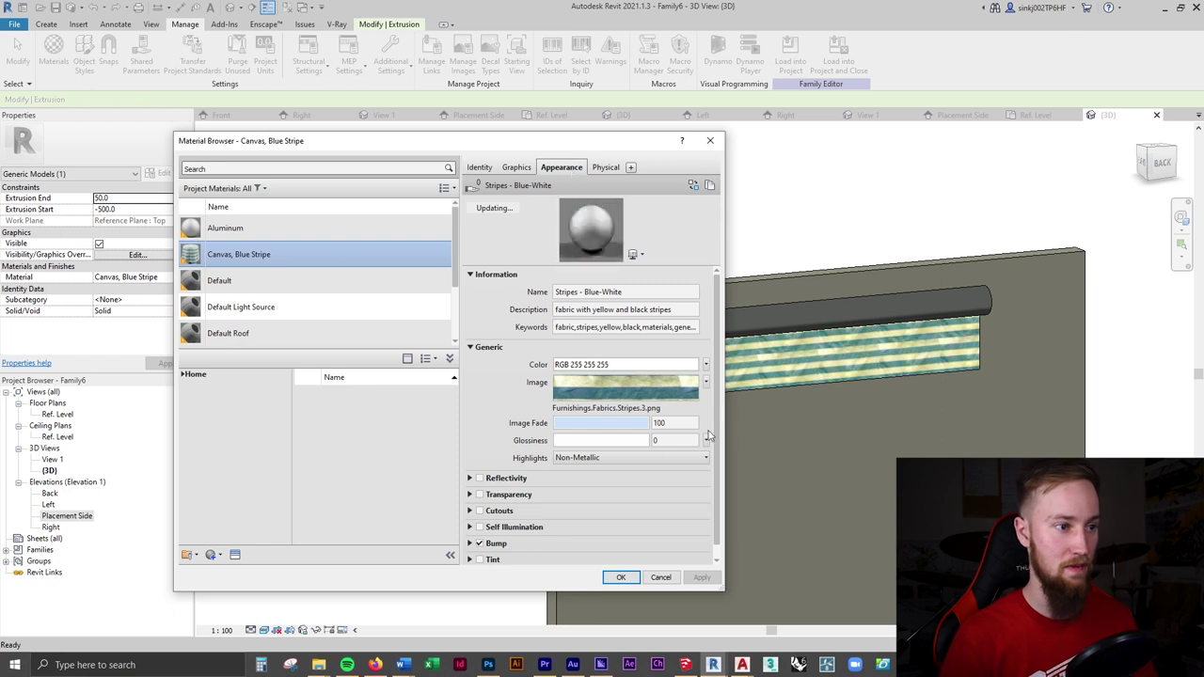
left_click(614, 392)
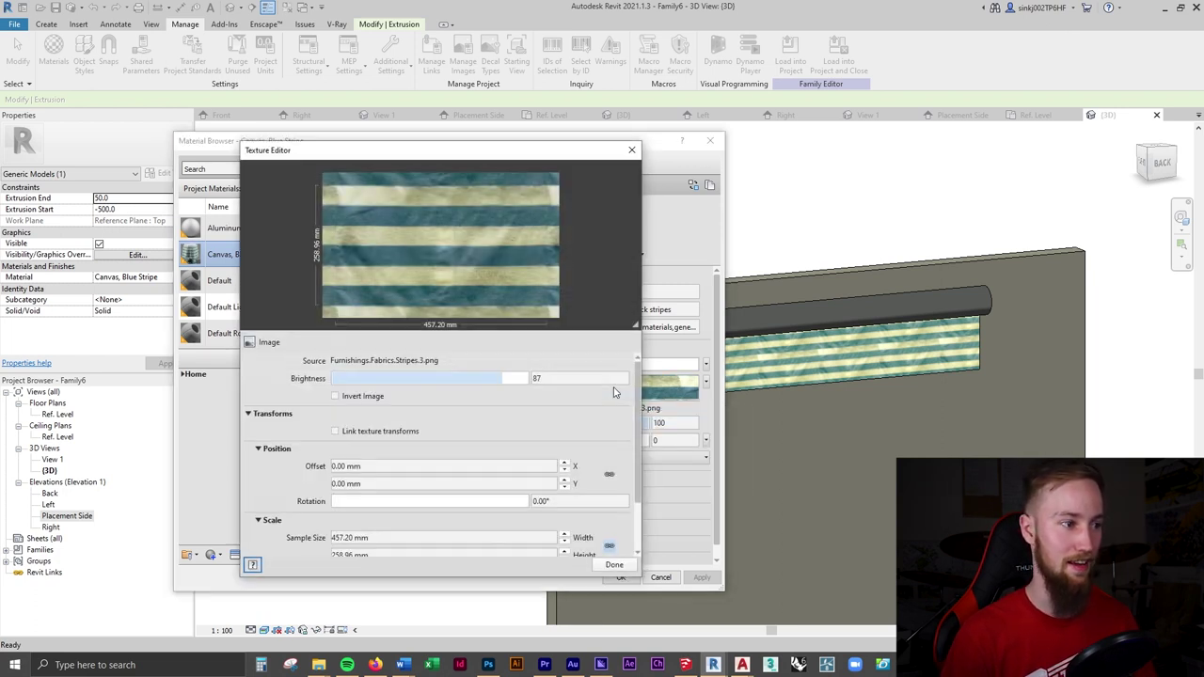
scroll(601, 402, "down", 1)
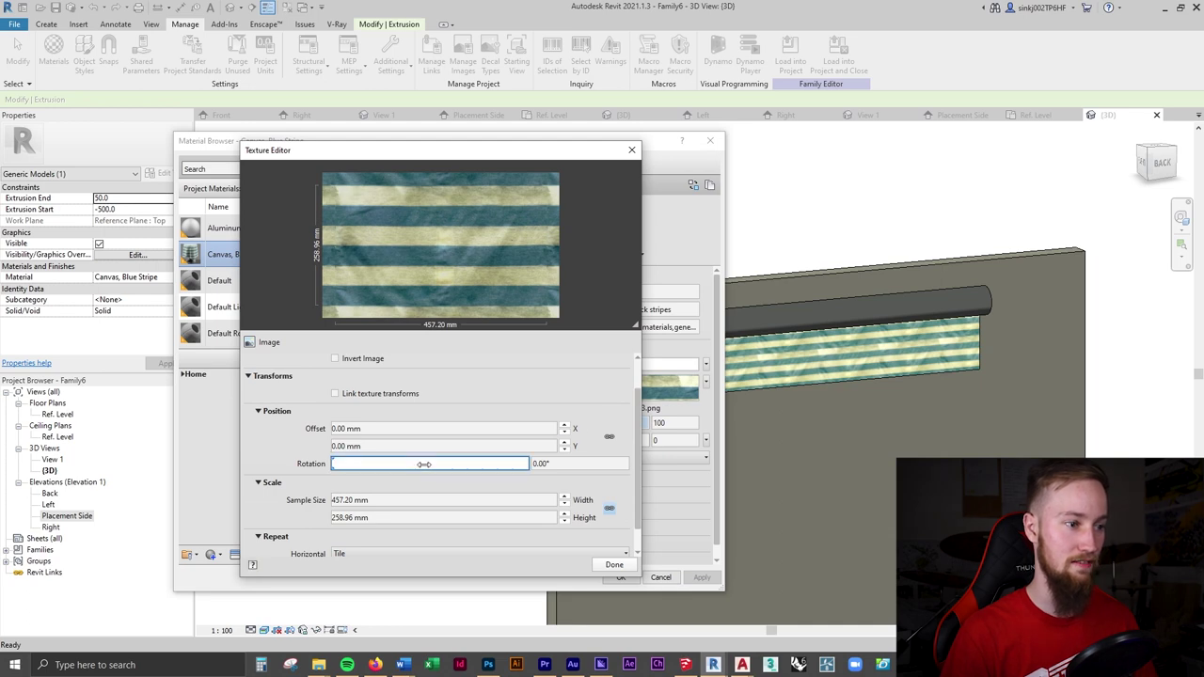
left_click(555, 463)
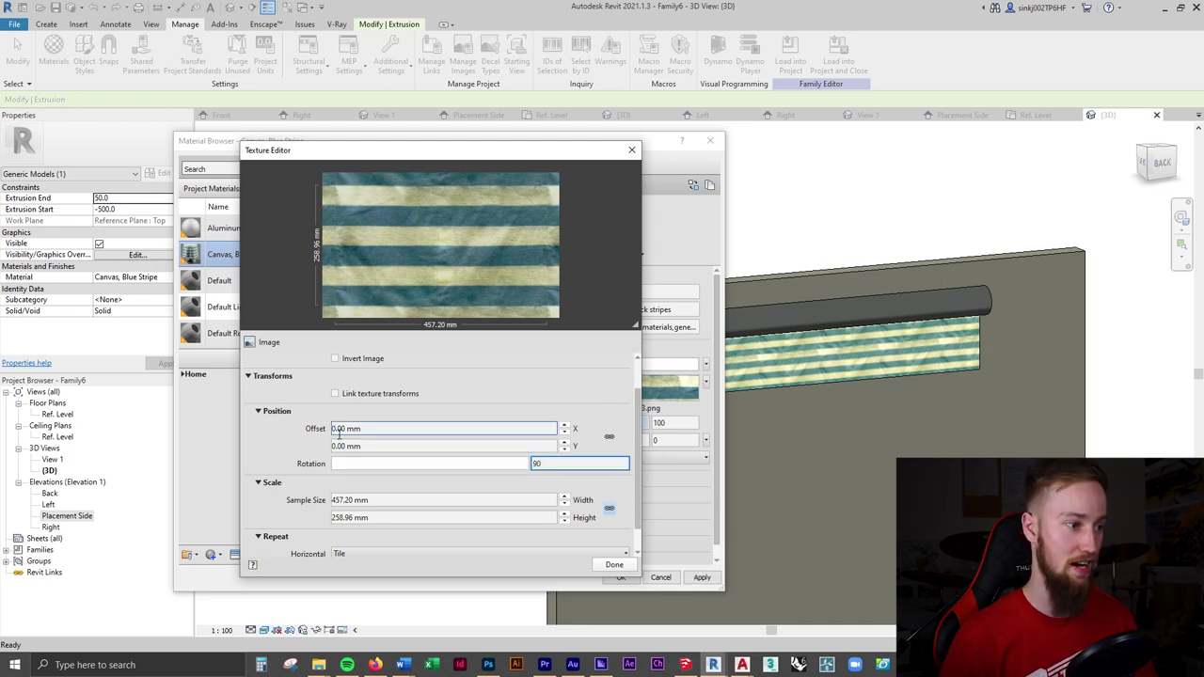
key("Return")
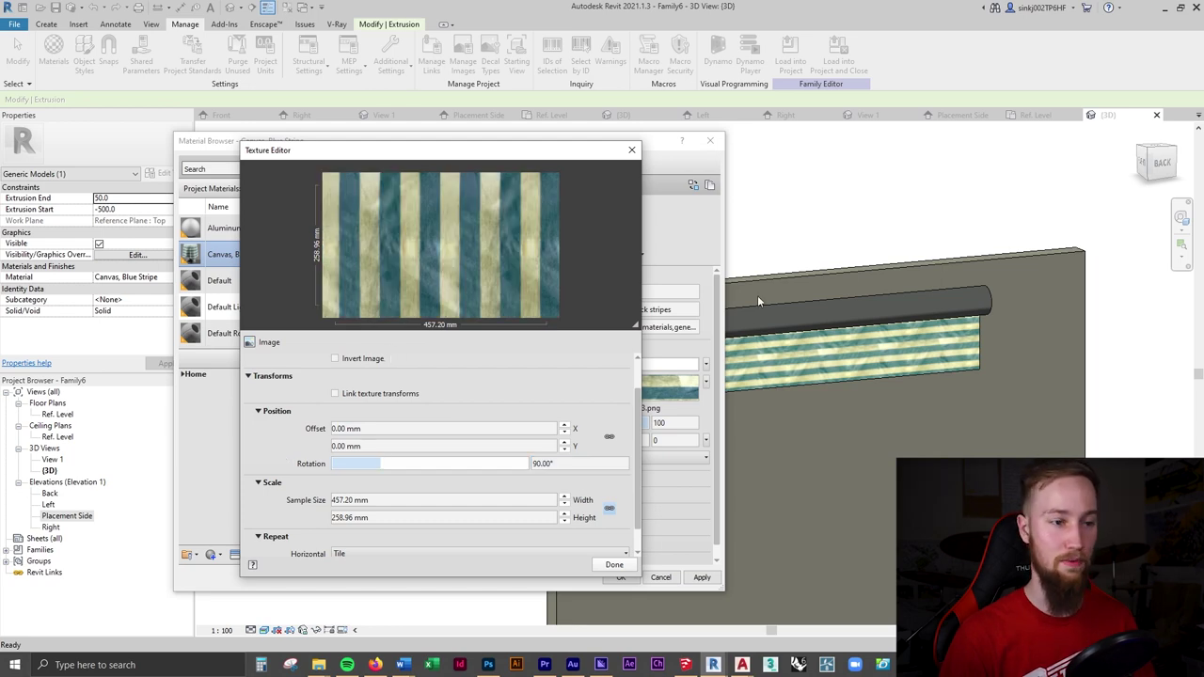
left_click(614, 564)
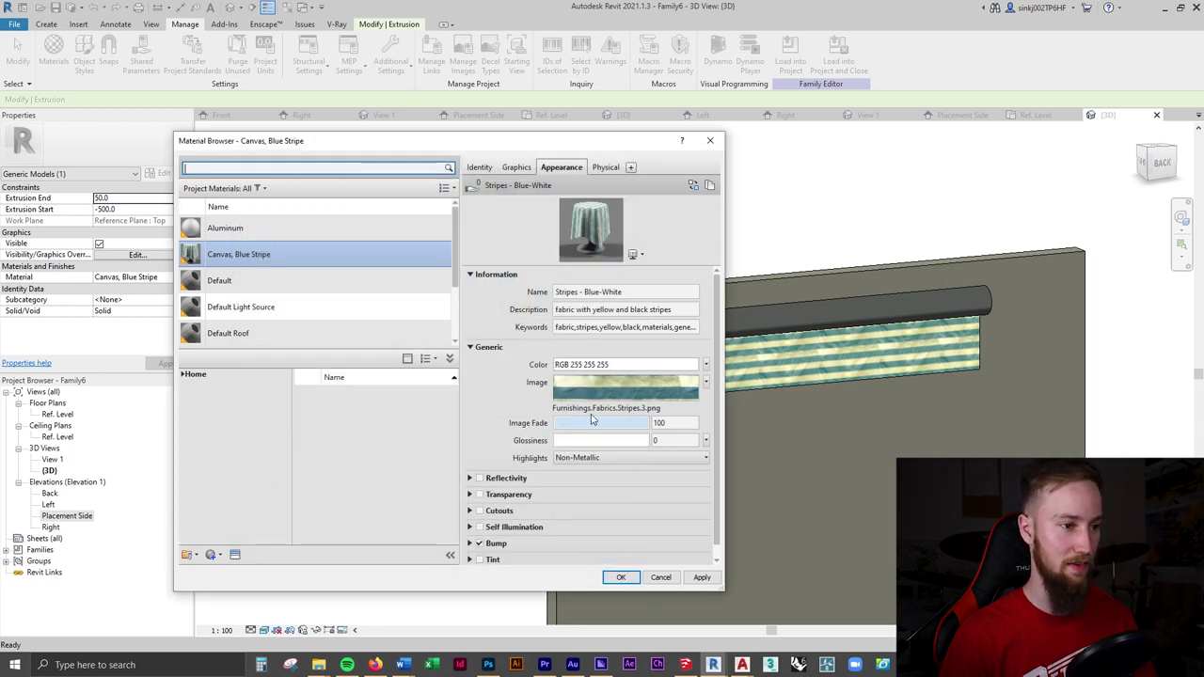
- Turn on the tint in the Canvas, Blue Stripe material's appearance and apply the material changes
left_click(481, 561)
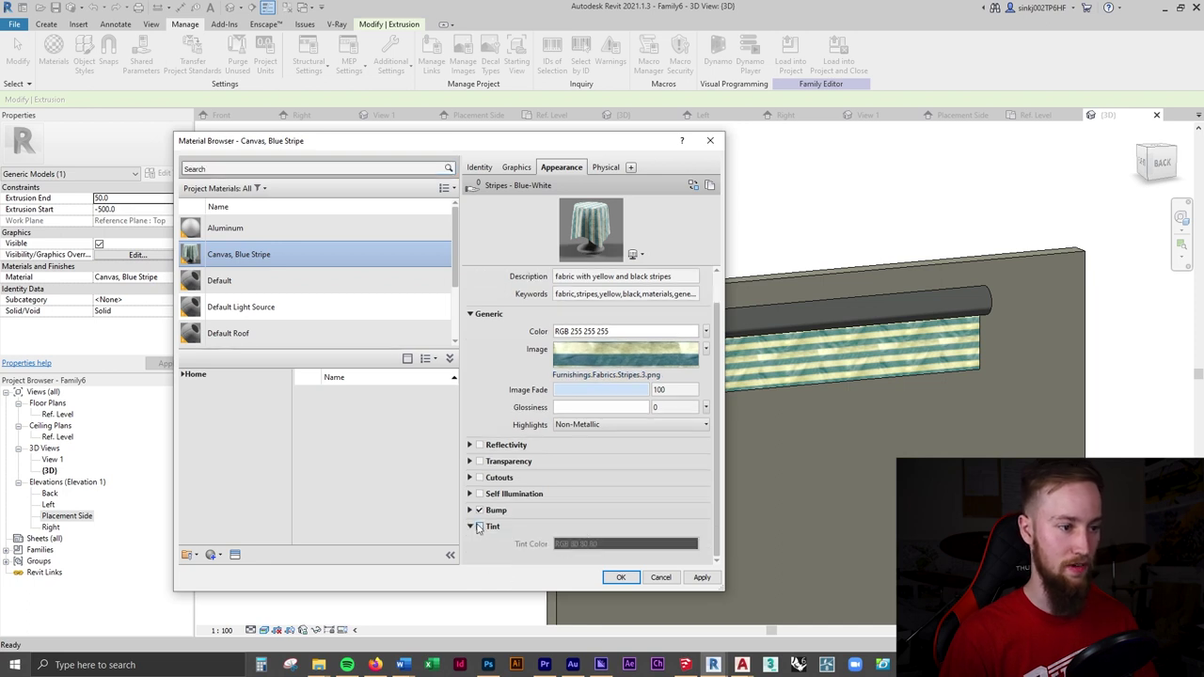
left_click(716, 580)
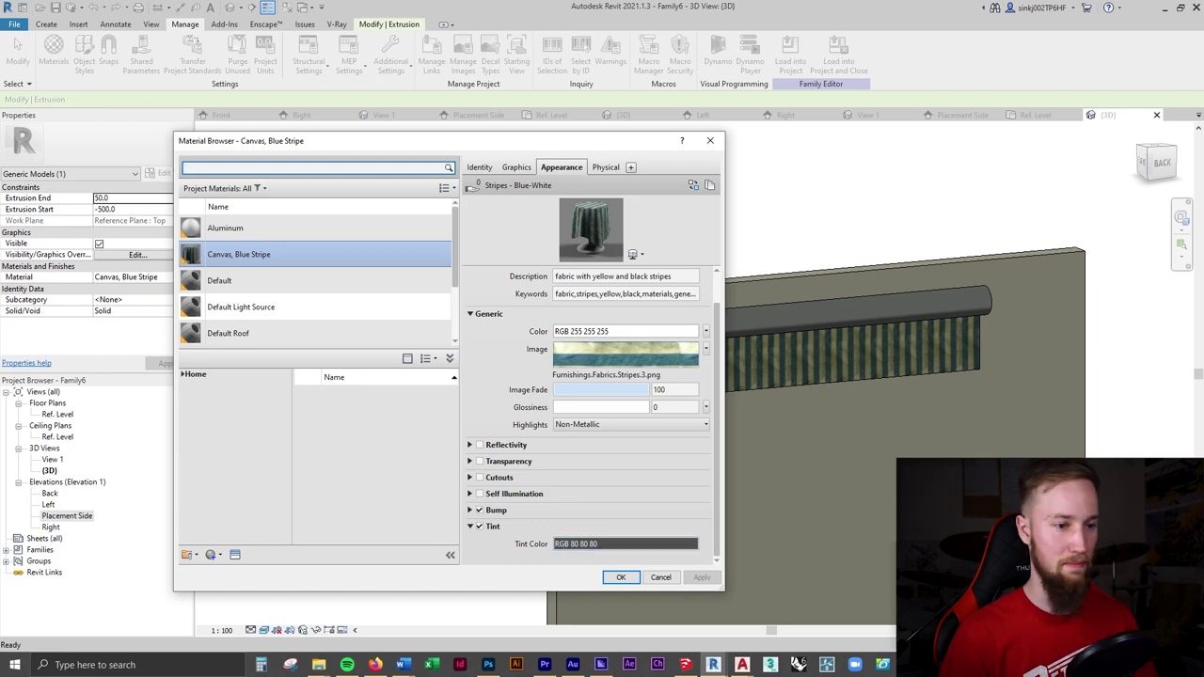
- Compare the tinted stripes with the striped shade in the reference photo and turn off the material's tint
key("alt+Tab")
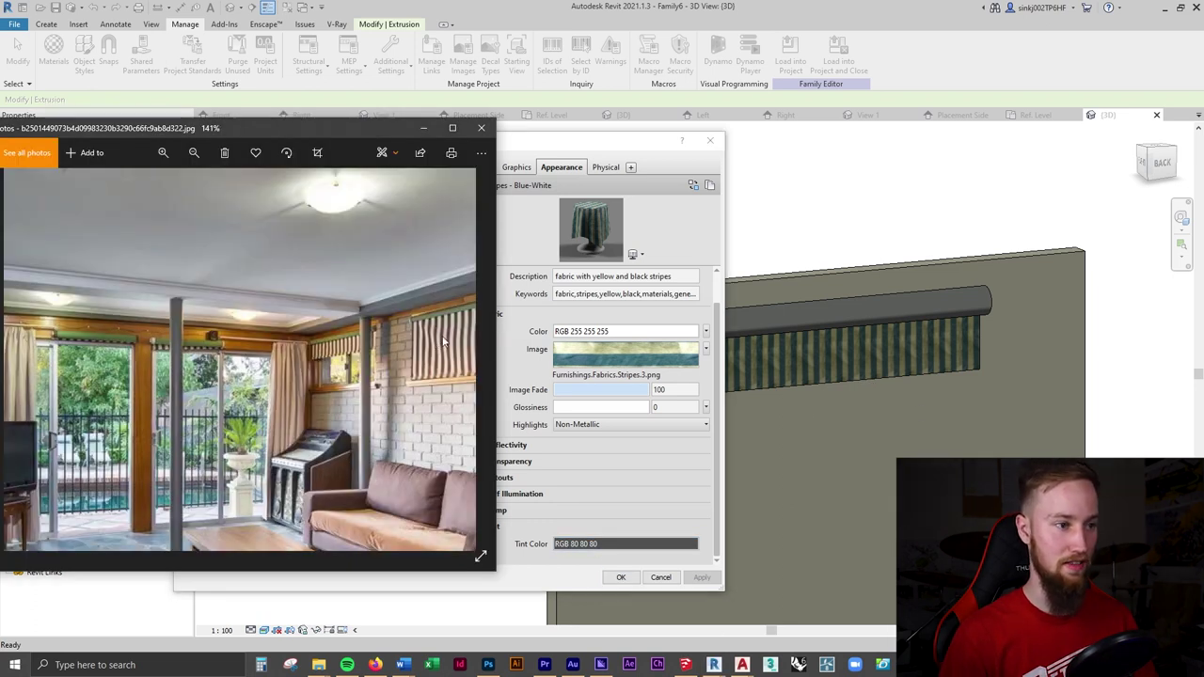
left_click(593, 531)
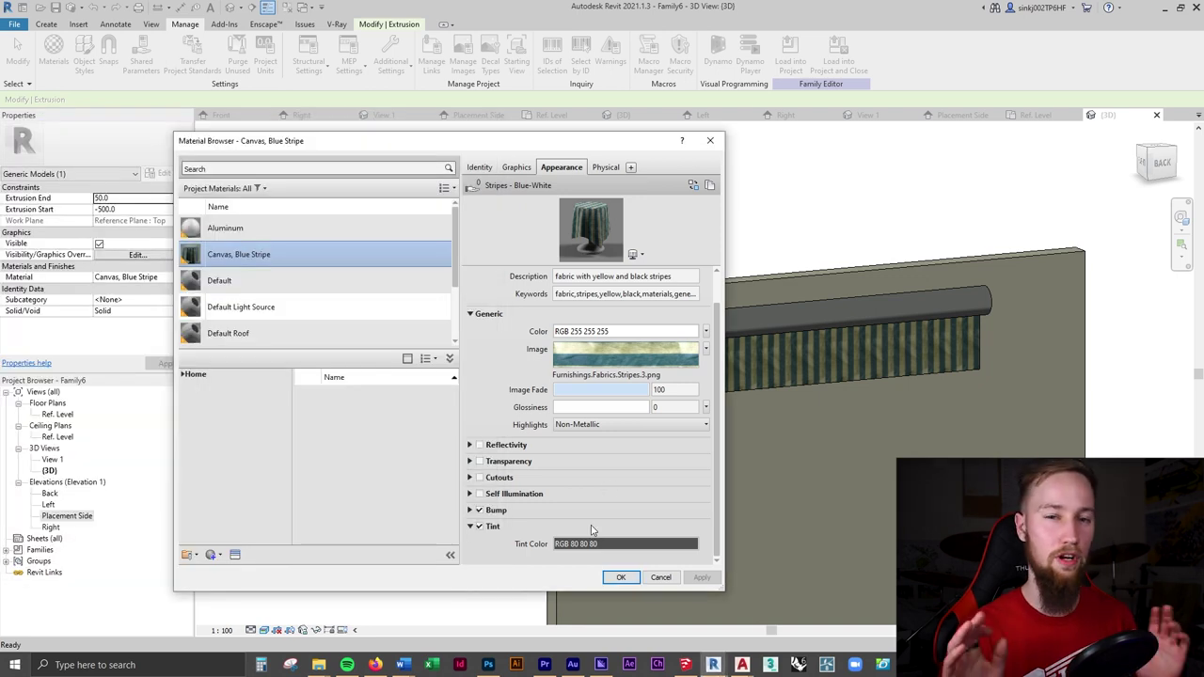
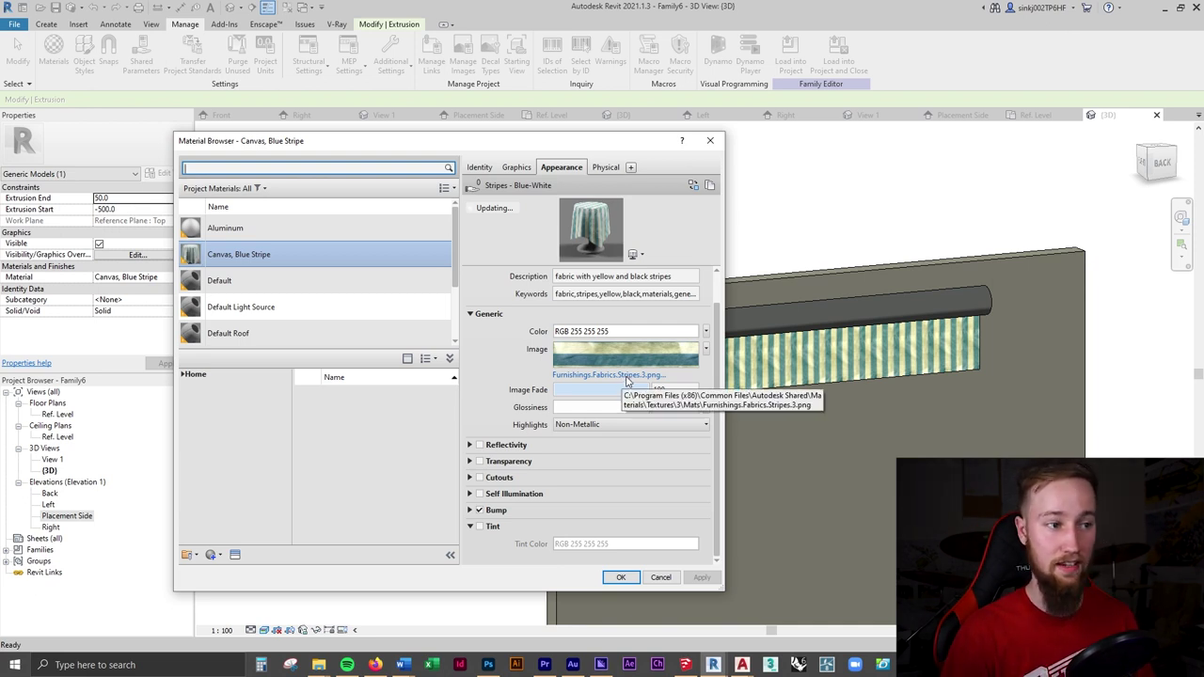
- Open the Canvas, Blue Stripe appearance image Furnishings.Fabrics.Stripes.3.png in Adobe Photoshop 2021
left_click(626, 375)
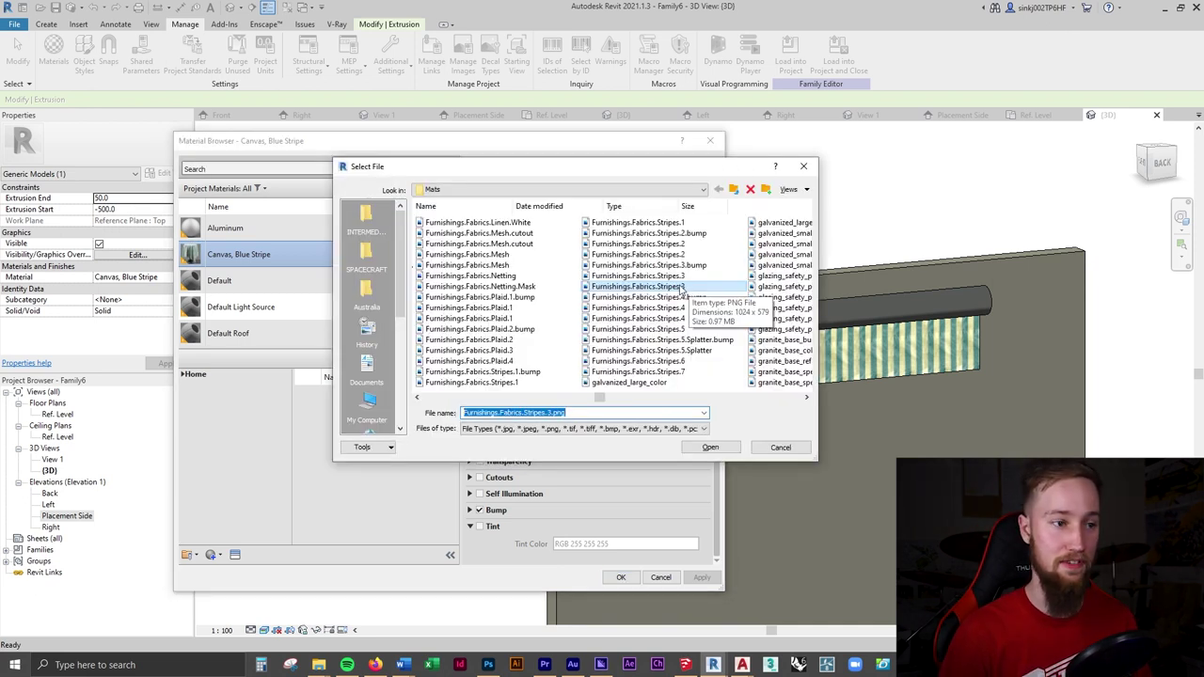
right_click(683, 290)
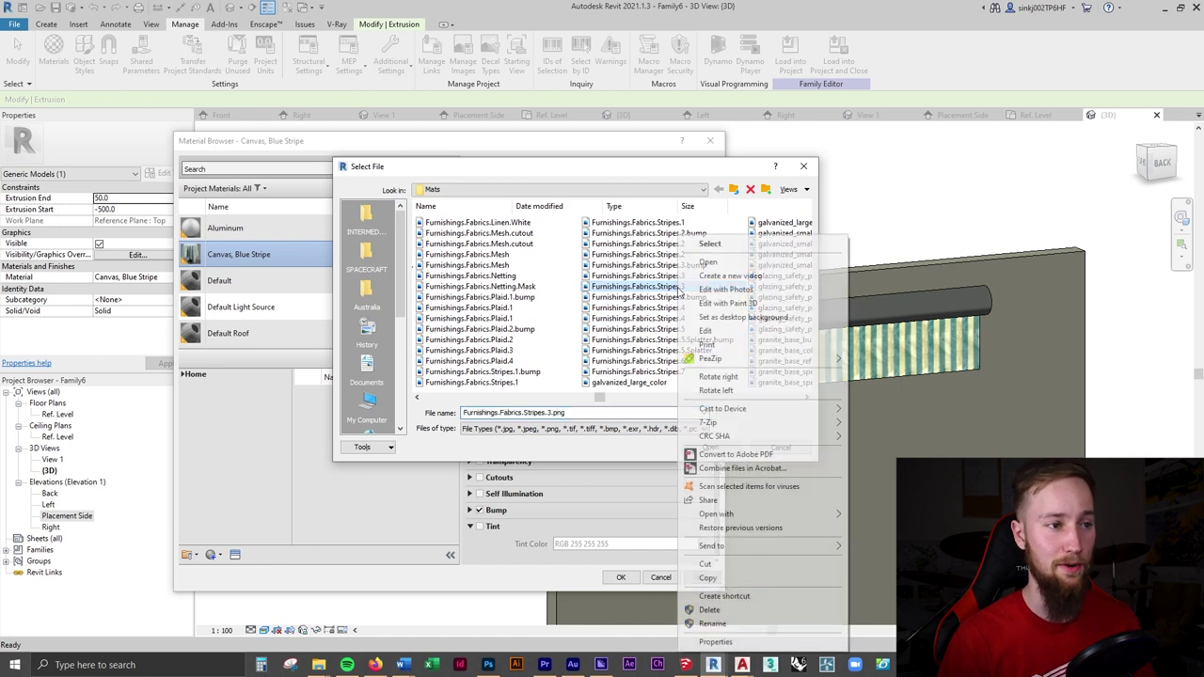
mouse_move(753, 514)
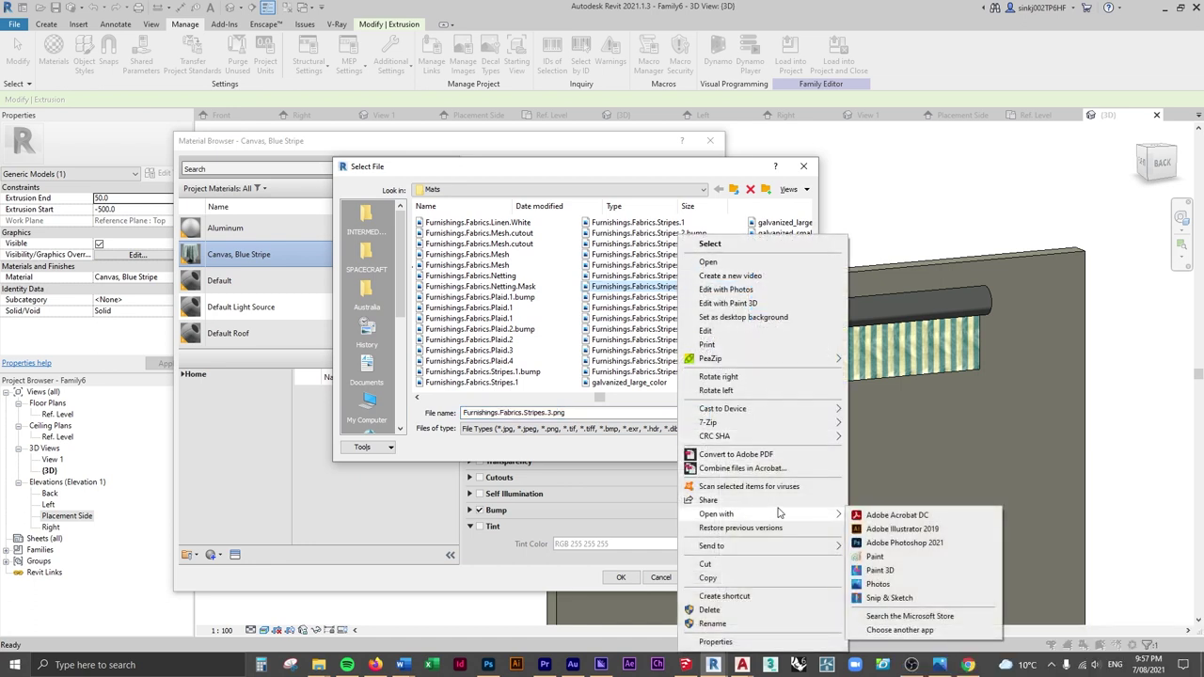
left_click(905, 543)
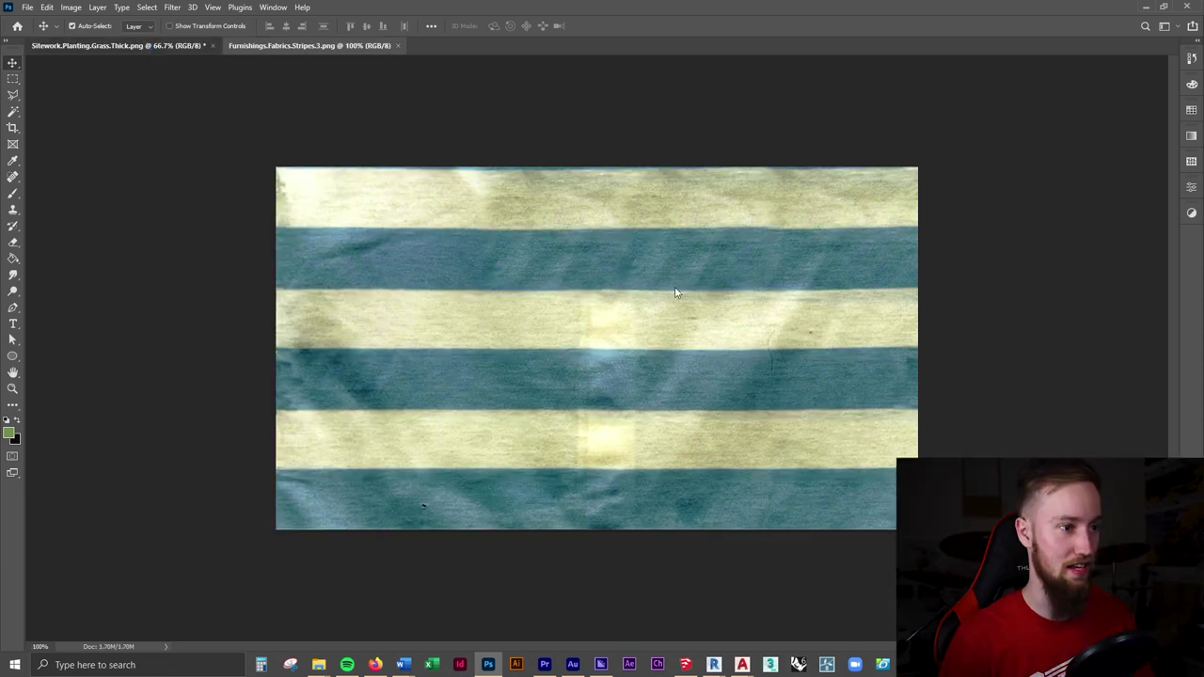
left_click(148, 45)
left_click(316, 44)
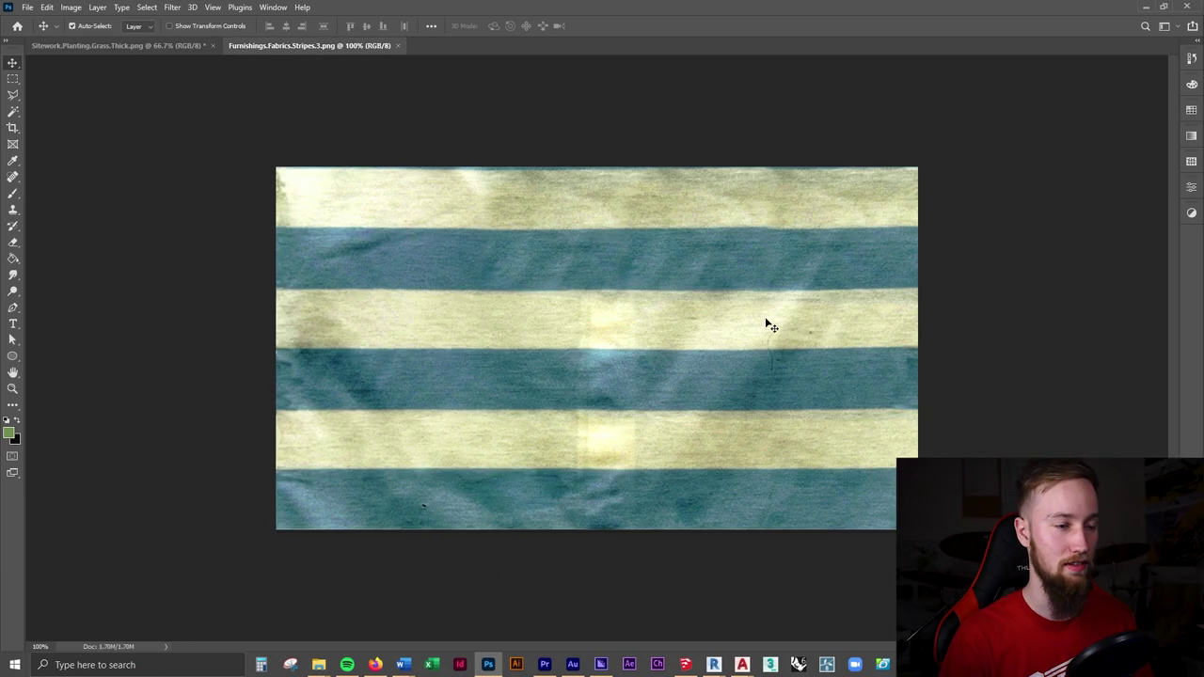
- Check the stripe colours in the reference photo and convert the texture image with a default Black and White adjustment
key("alt+Tab")
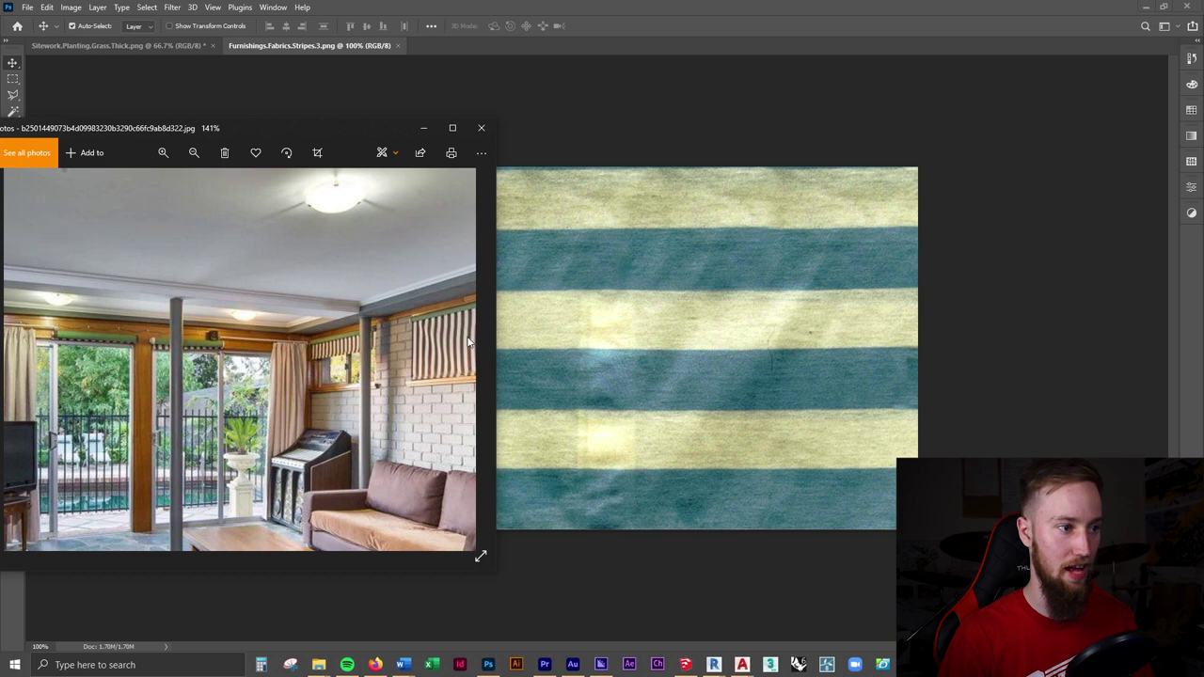
left_click(229, 49)
left_click(90, 8)
mouse_move(113, 37)
left_click(242, 124)
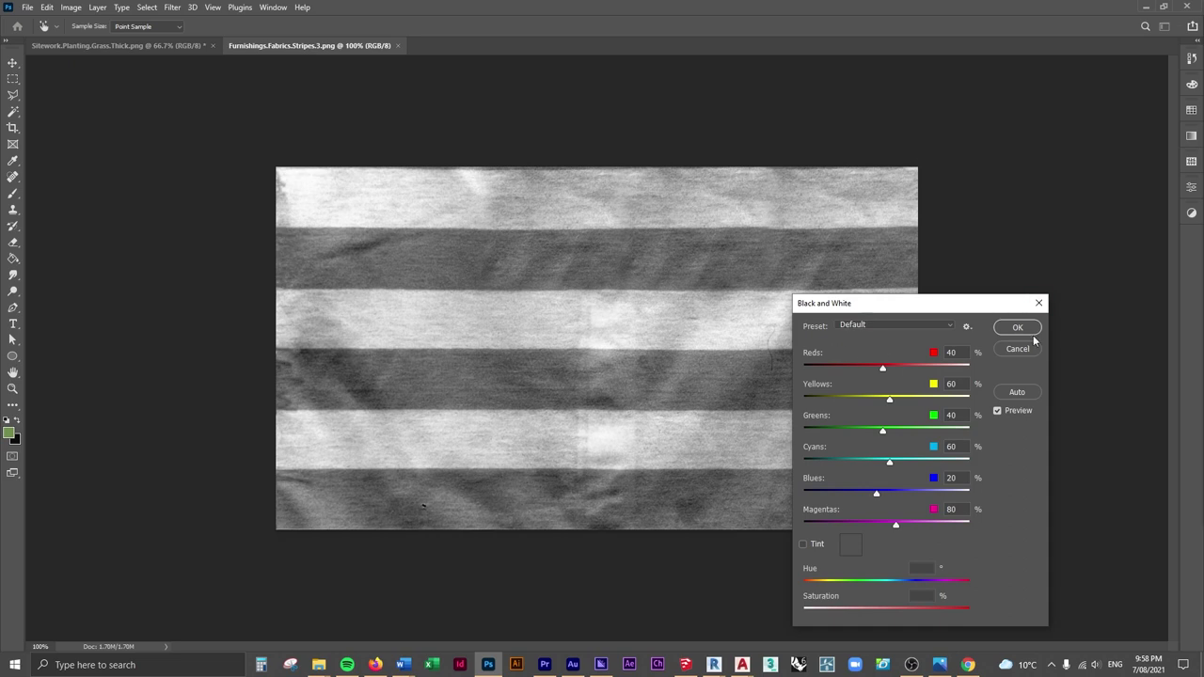
left_click(1020, 330)
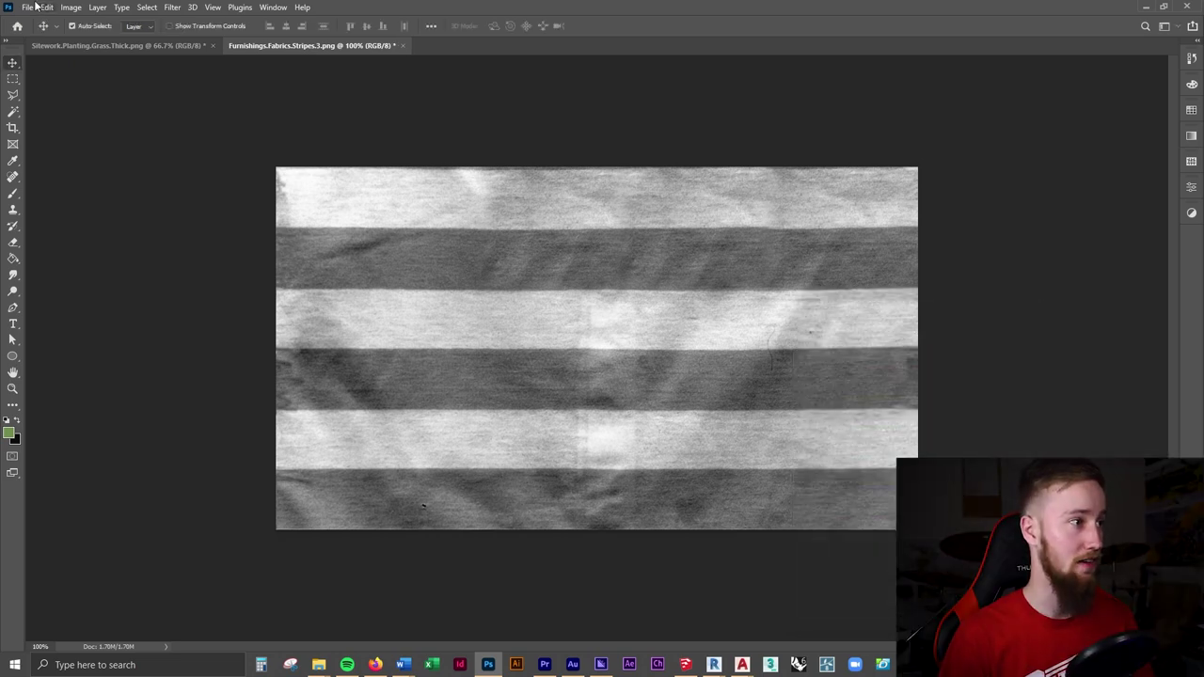
- Save the greyscale texture as a maximum-quality JPEG named Fabric Stripes in the Project files folder
left_click(35, 8)
left_click(52, 153)
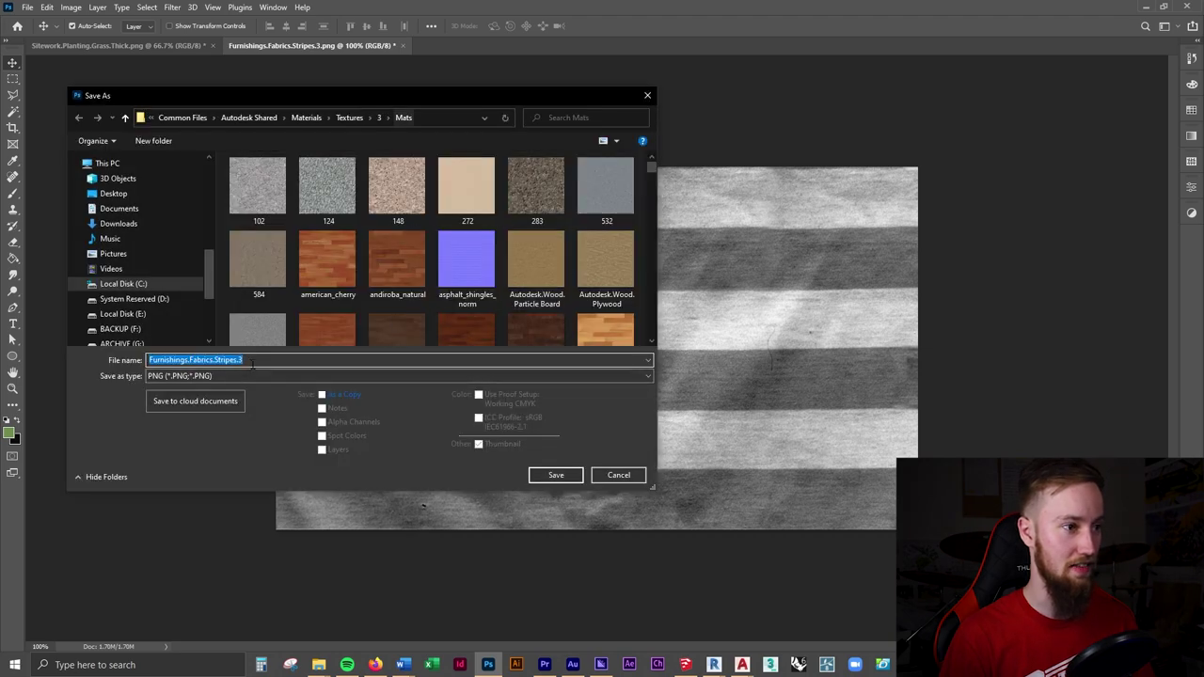
left_click(232, 376)
left_click(226, 471)
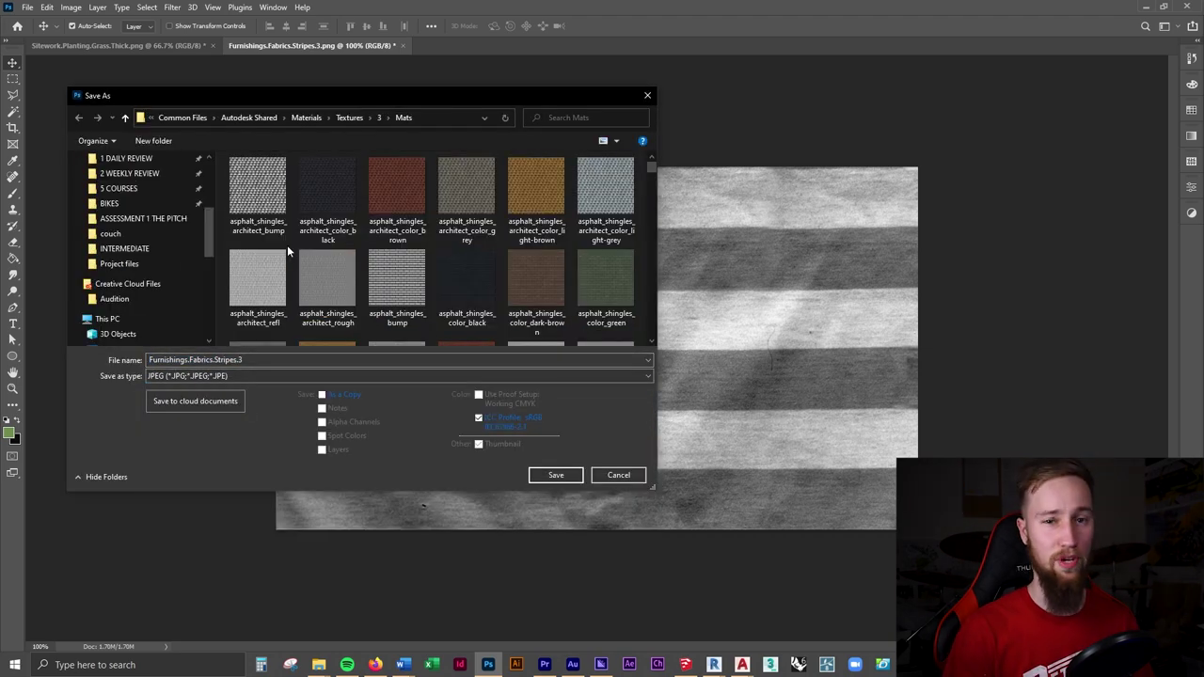
left_click(120, 263)
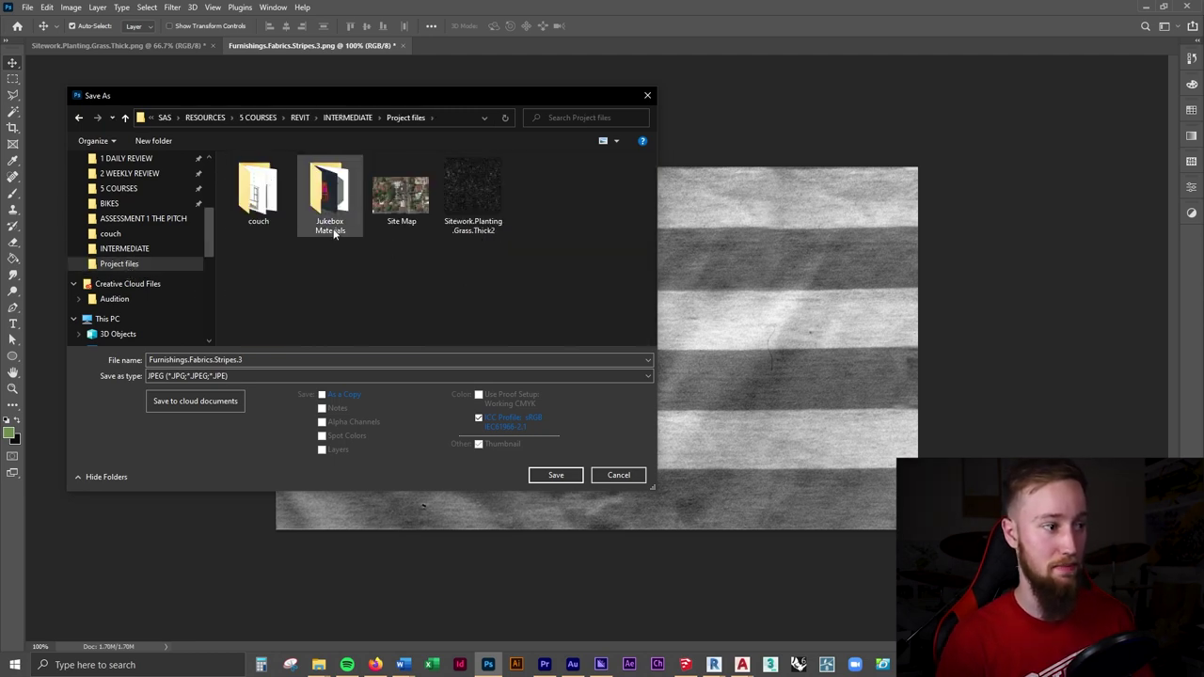
left_click(283, 361)
key("ctrl+a")
type("Fabric S")
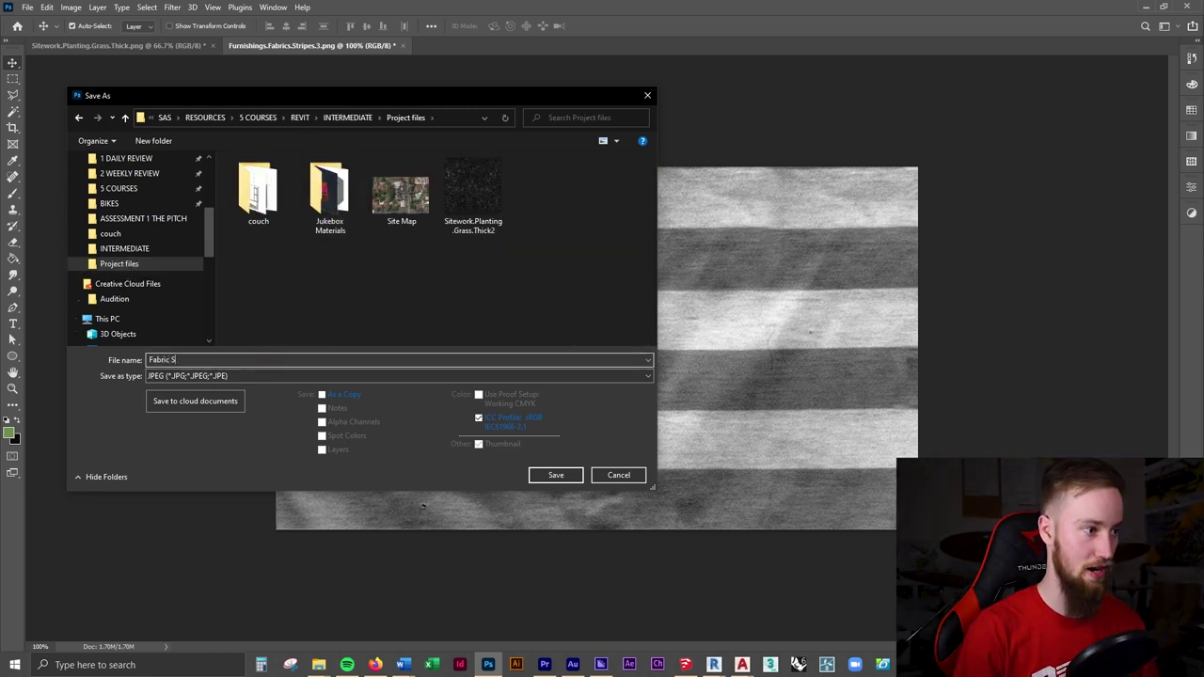
type("trip")
key("Return")
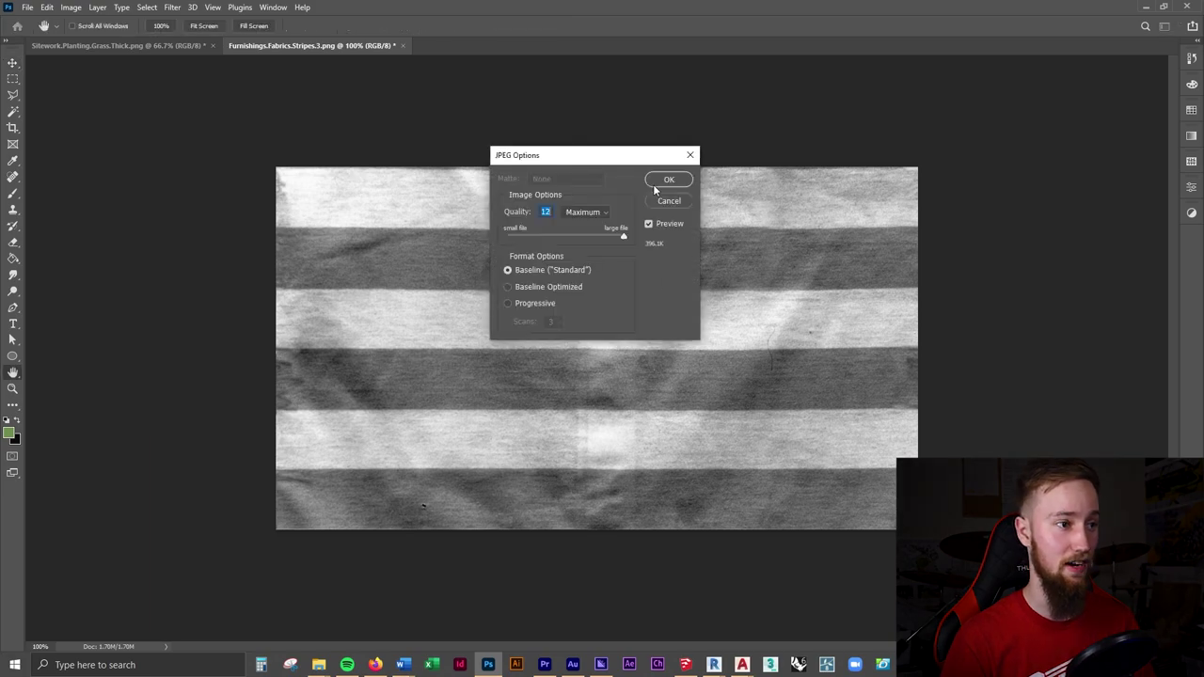
key("Return")
- Switch back to Revit, replace the Canvas, Blue Stripe appearance image with Fabric Stripes.jpg and apply the material
mouse_move(714, 664)
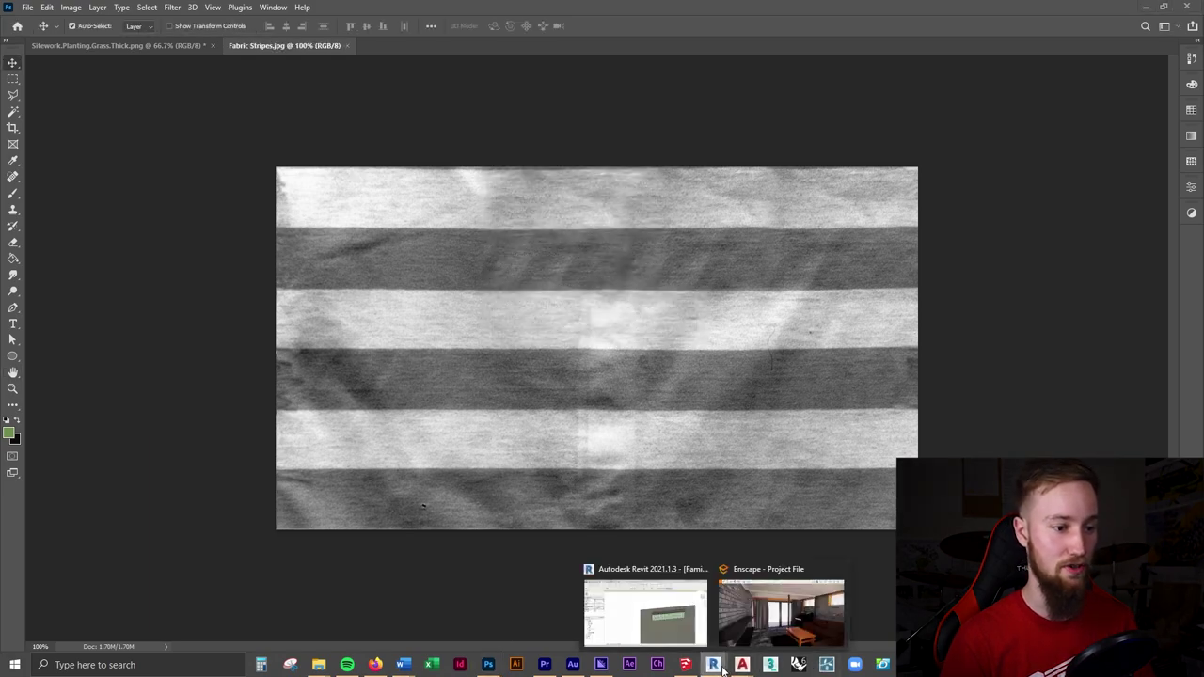
left_click(687, 645)
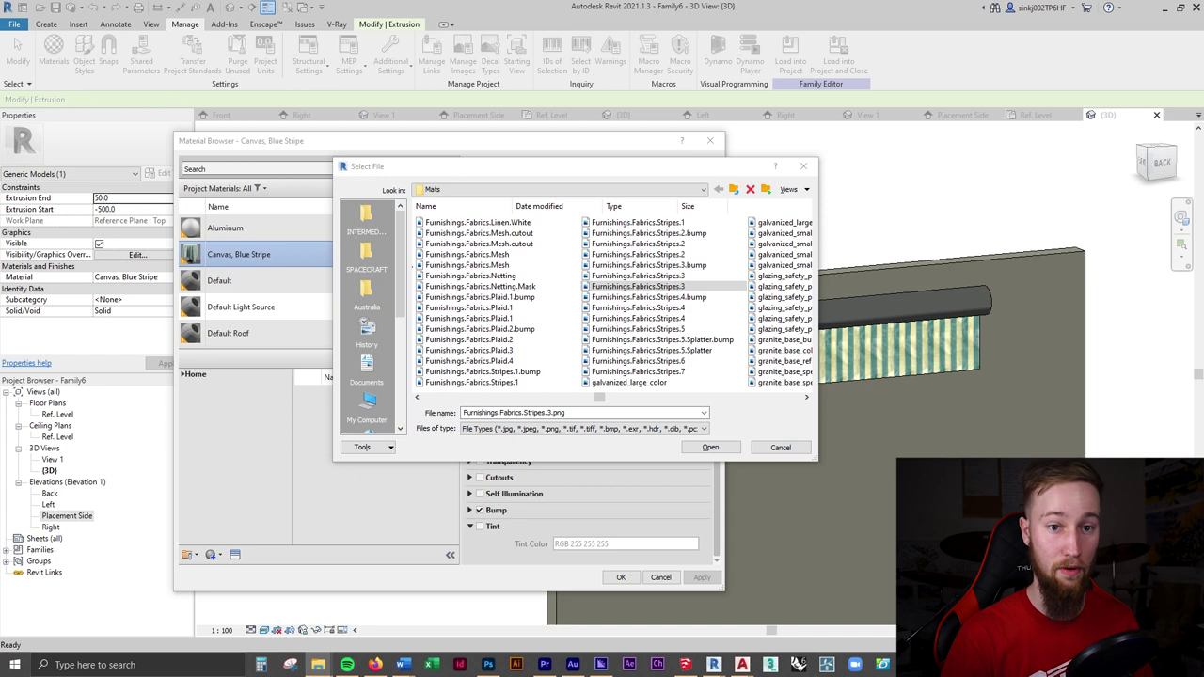
left_click_drag(781, 351, 577, 311)
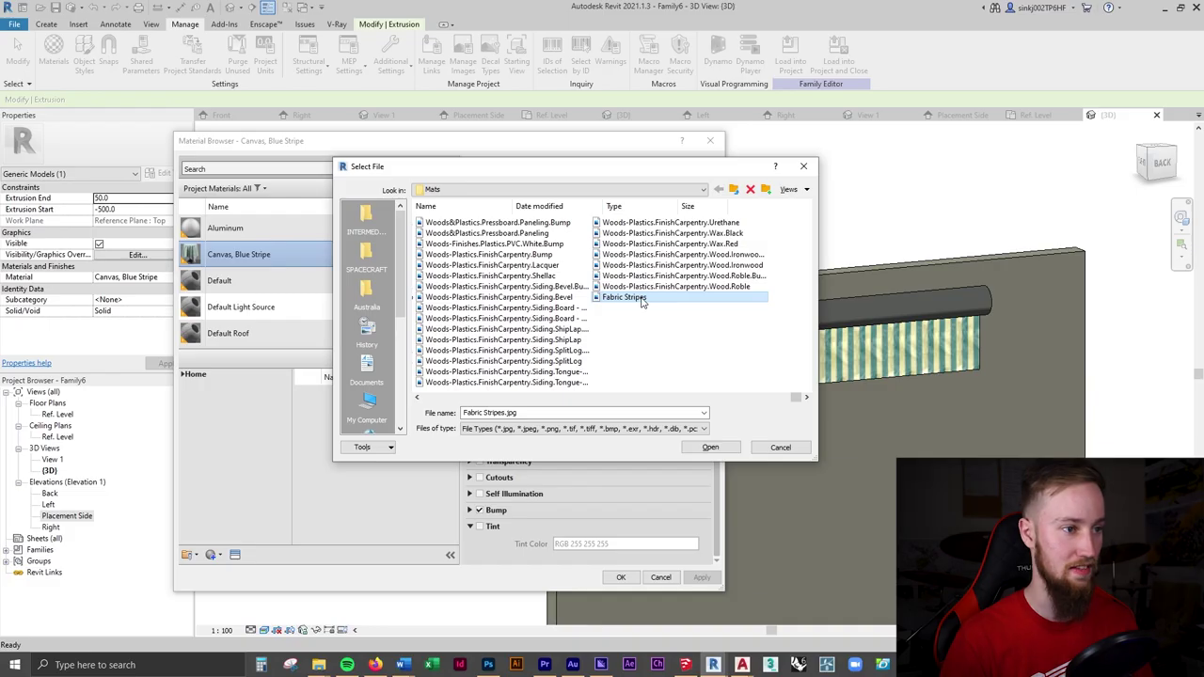
left_click(722, 448)
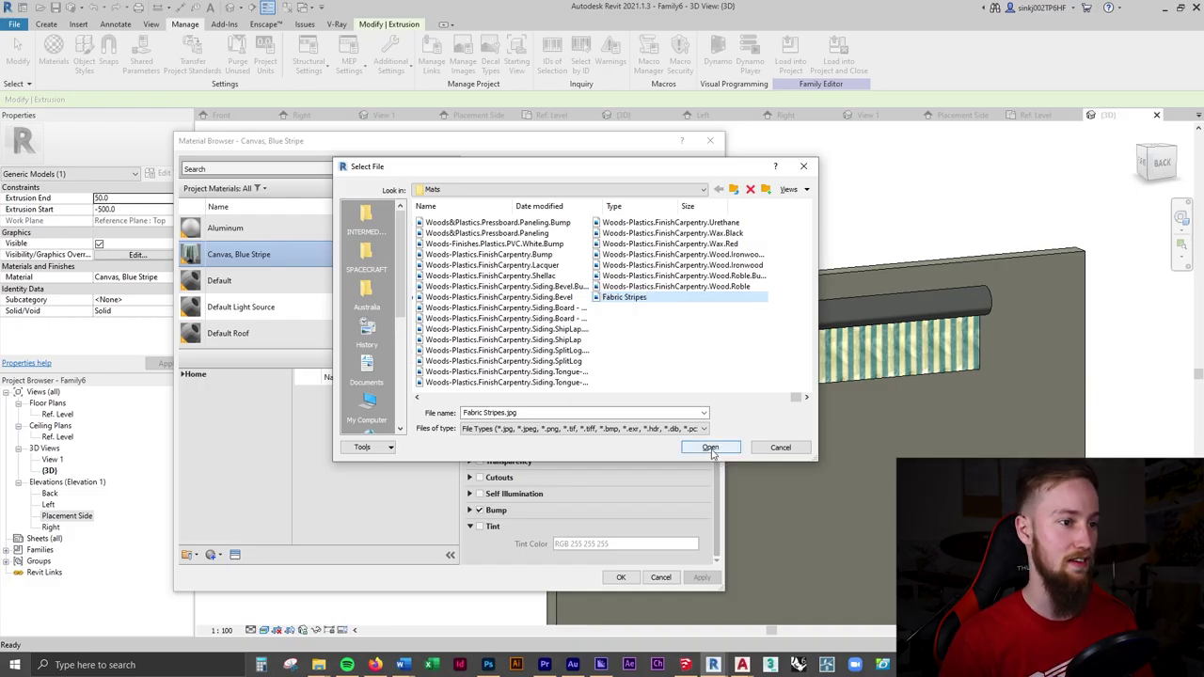
left_click(712, 448)
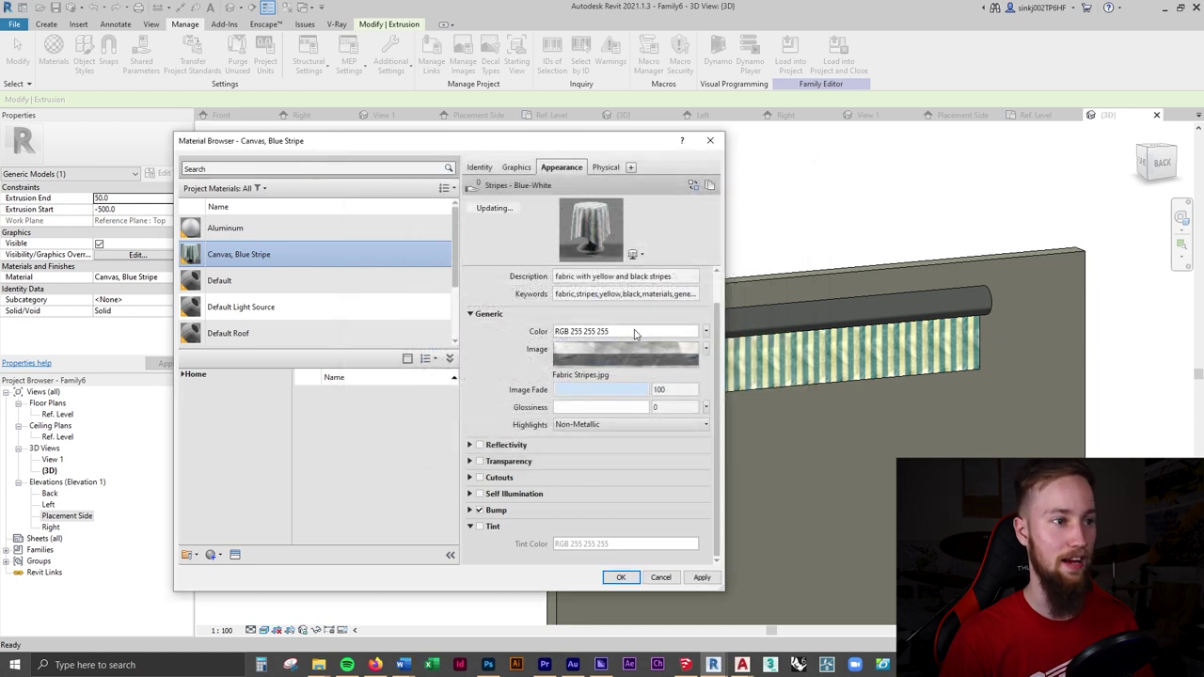
left_click(702, 577)
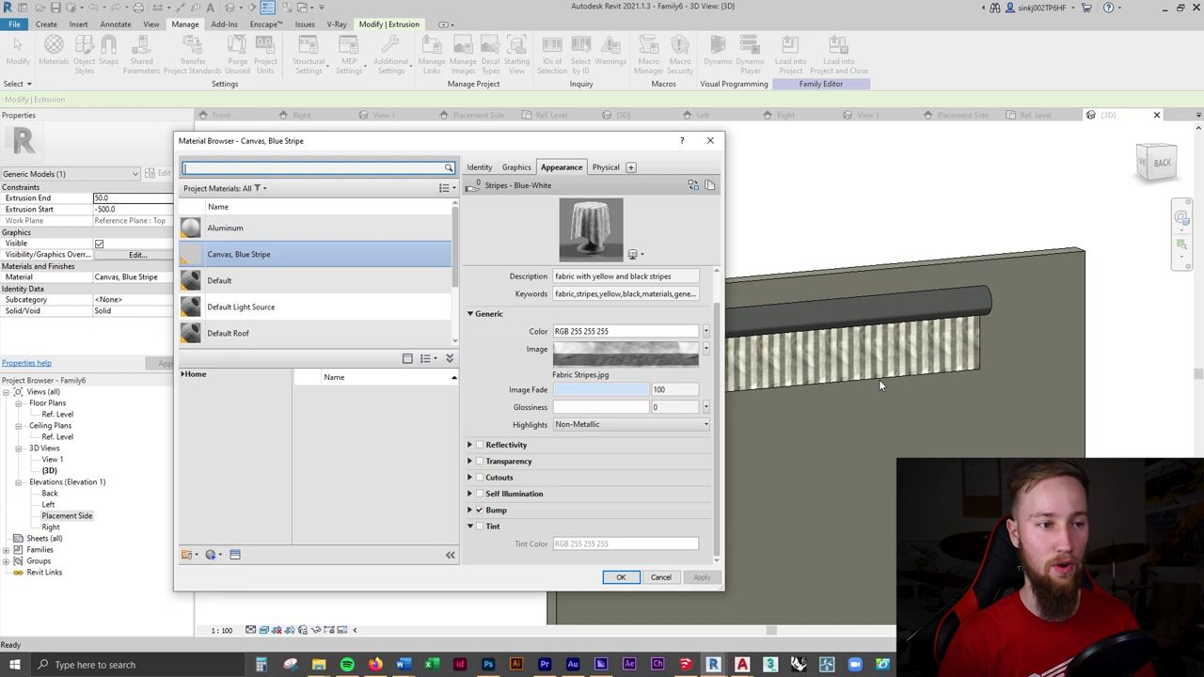
left_click(621, 577)
- Check the roller's colour in the reference photo and open the material selection for the round roller sweep
key("alt+Tab")
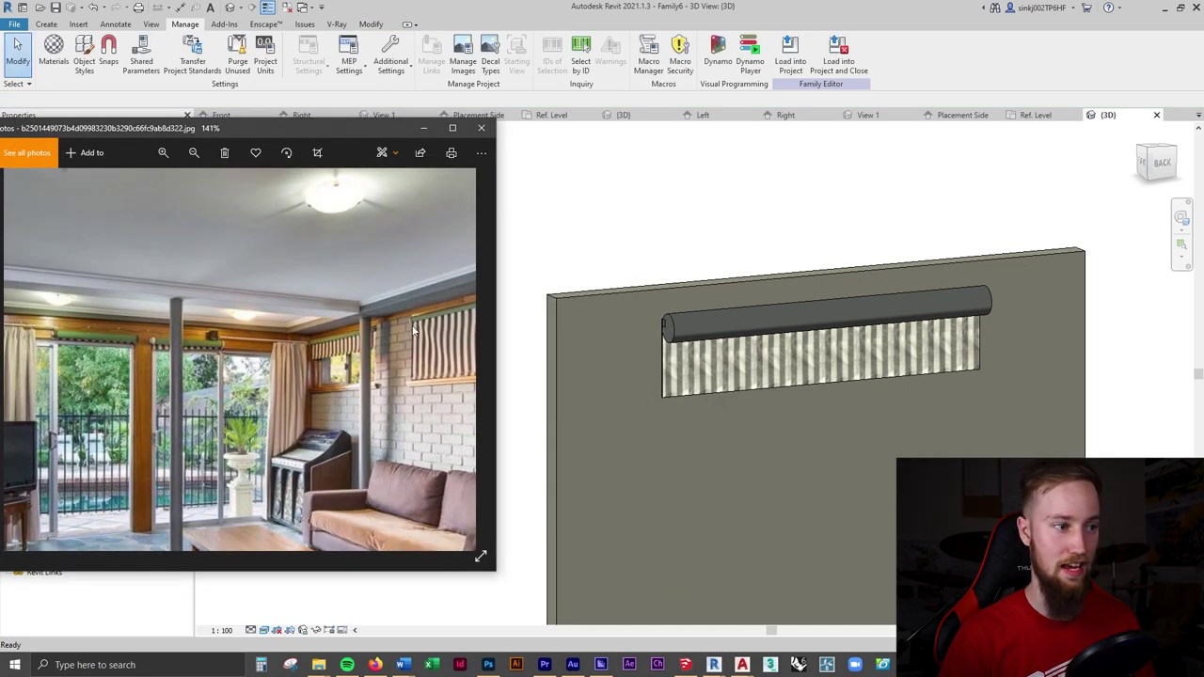
left_click(798, 308)
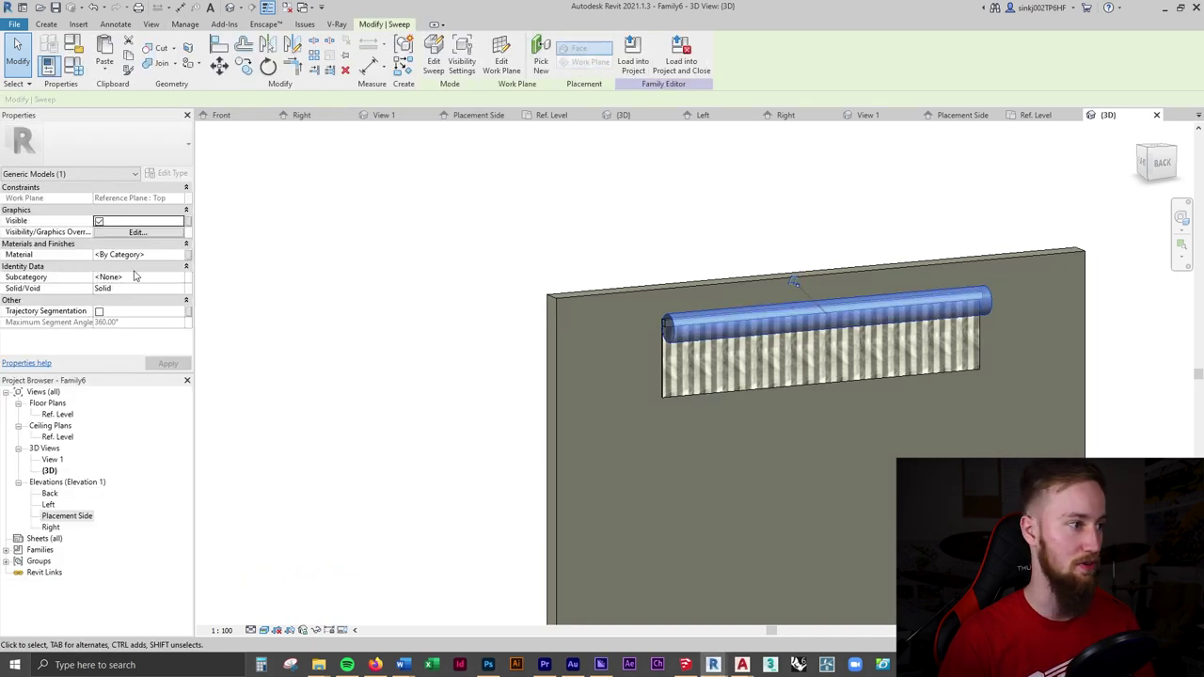
left_click(176, 258)
left_click(180, 255)
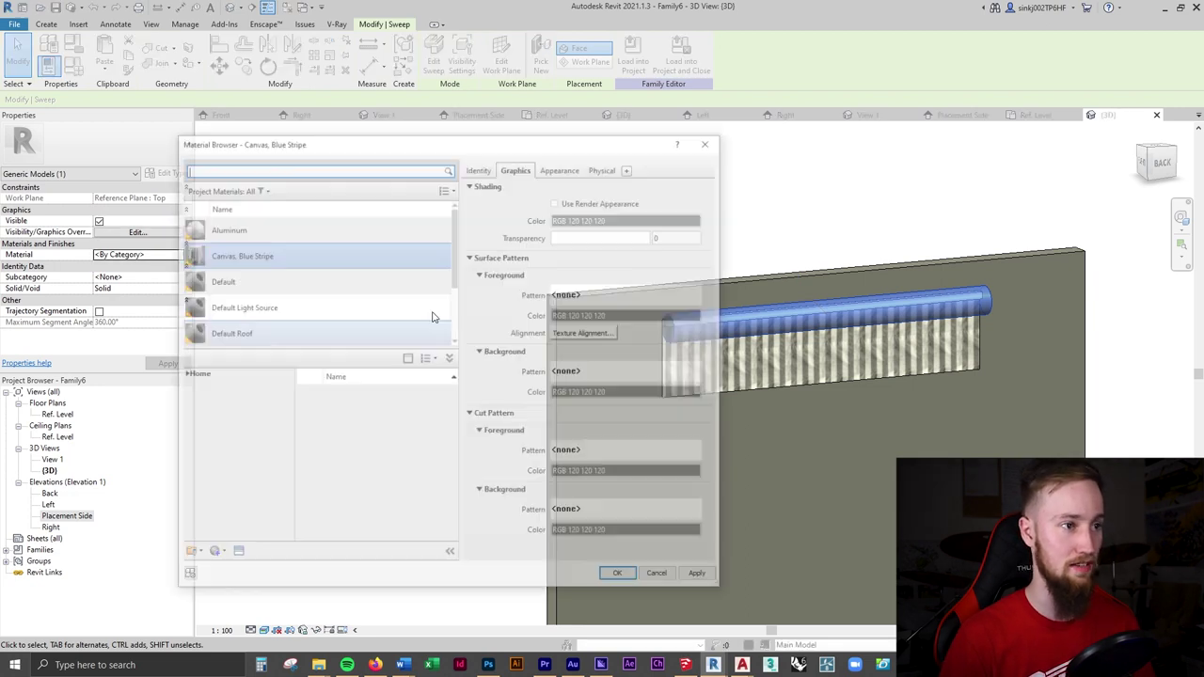
- Search the material library and the appearance asset library for green fabric
type("green fa")
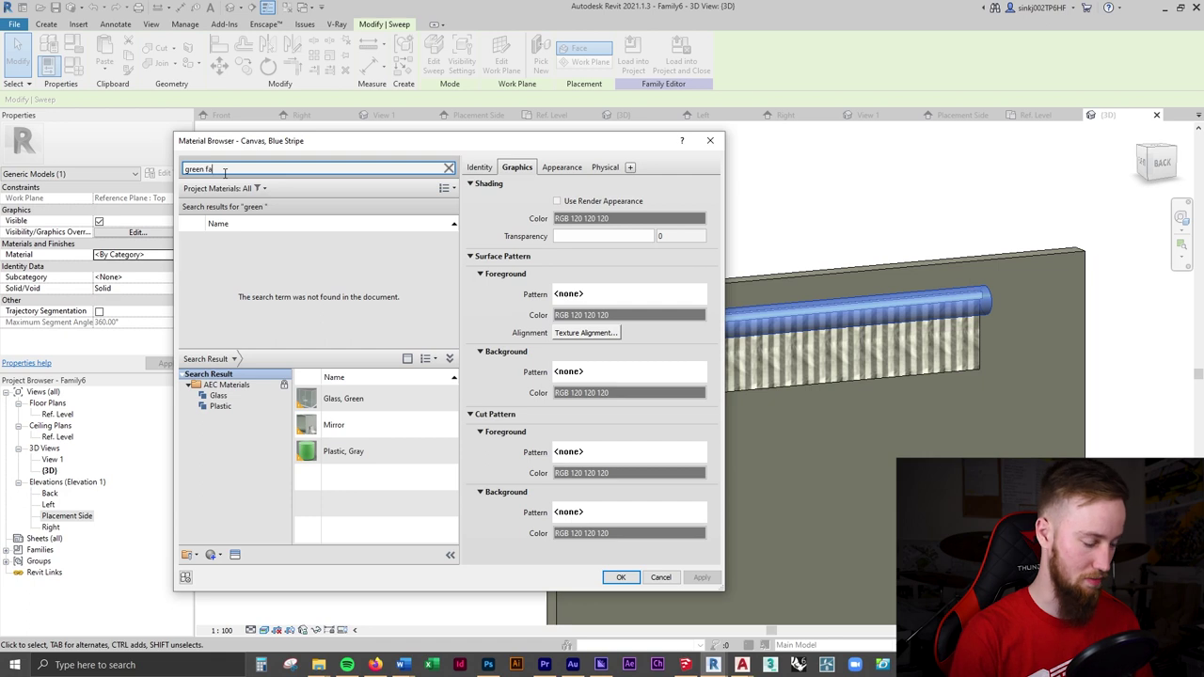
type("bric")
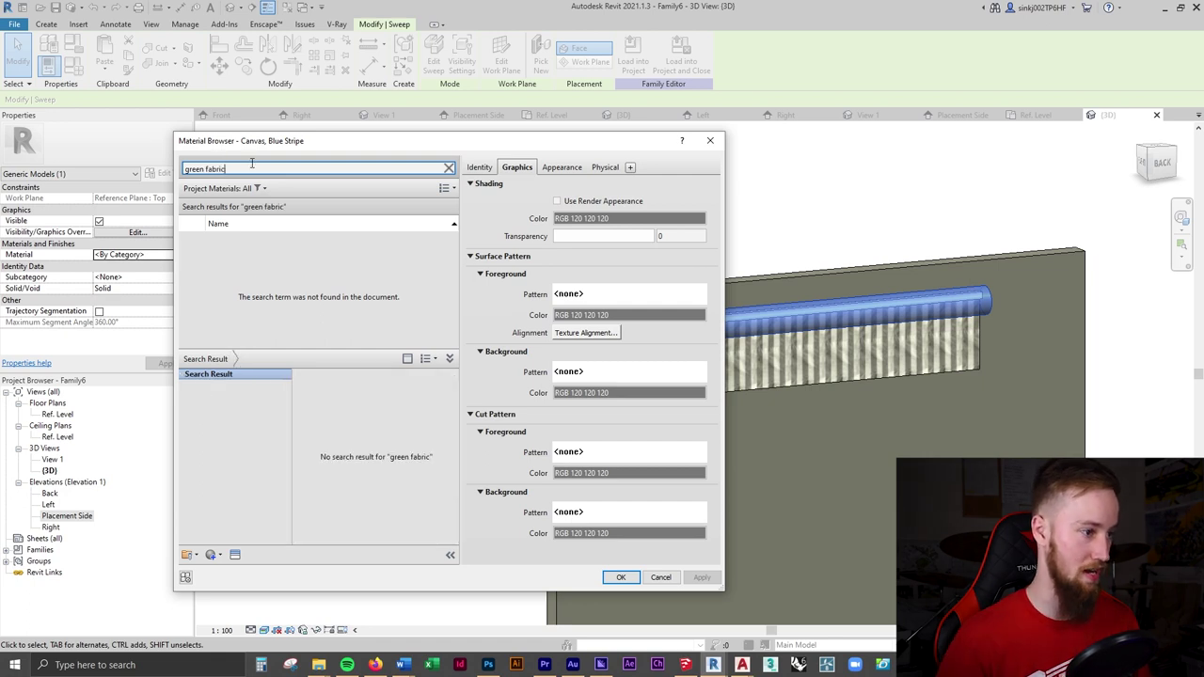
left_click(235, 555)
left_click(144, 124)
type("green fa")
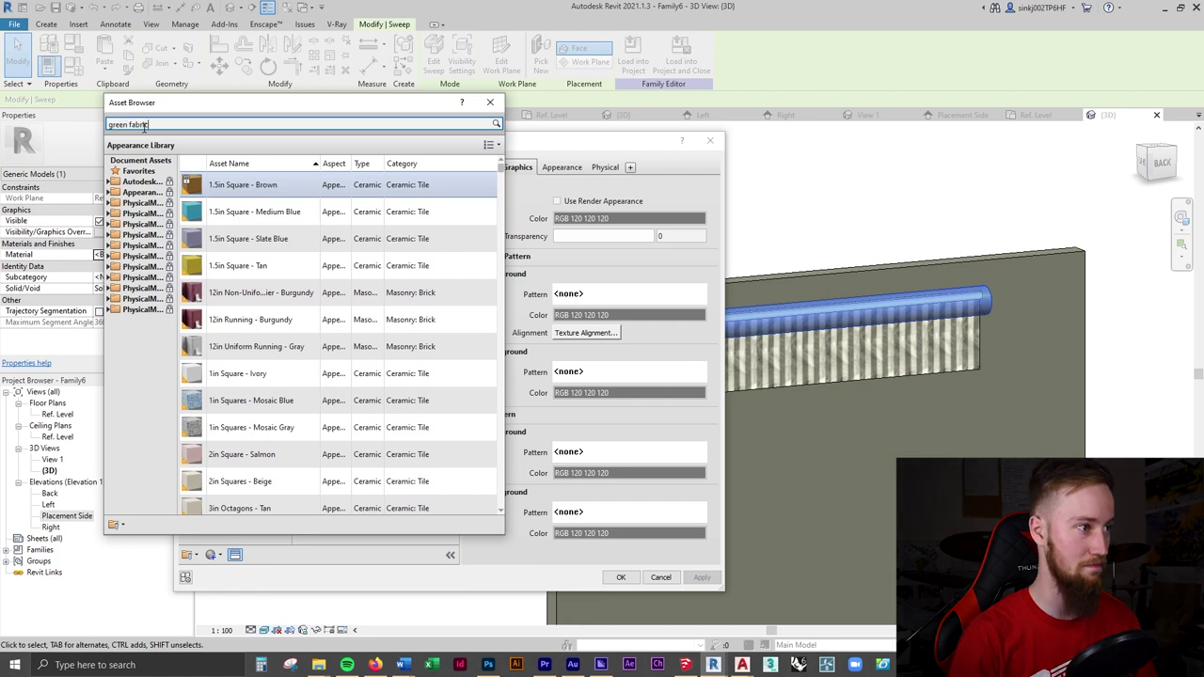
type("bric")
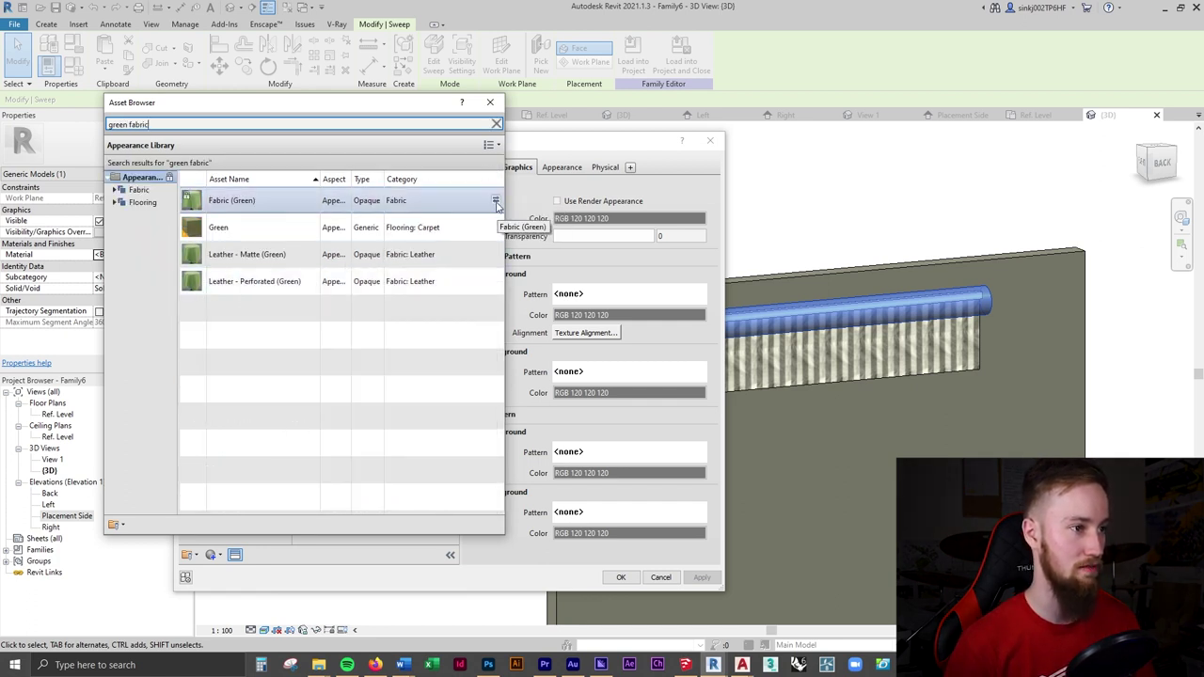
- Create a new material for the roller and rename it Green F
left_click(214, 555)
left_click(216, 556)
left_click(231, 572)
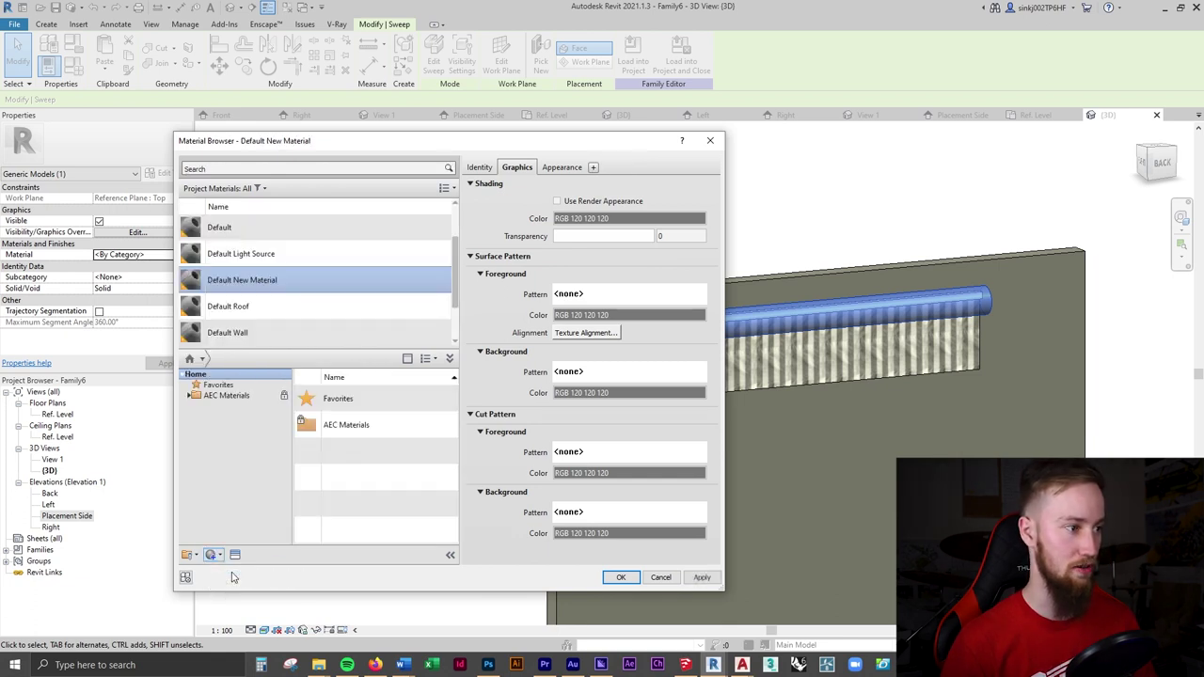
right_click(240, 282)
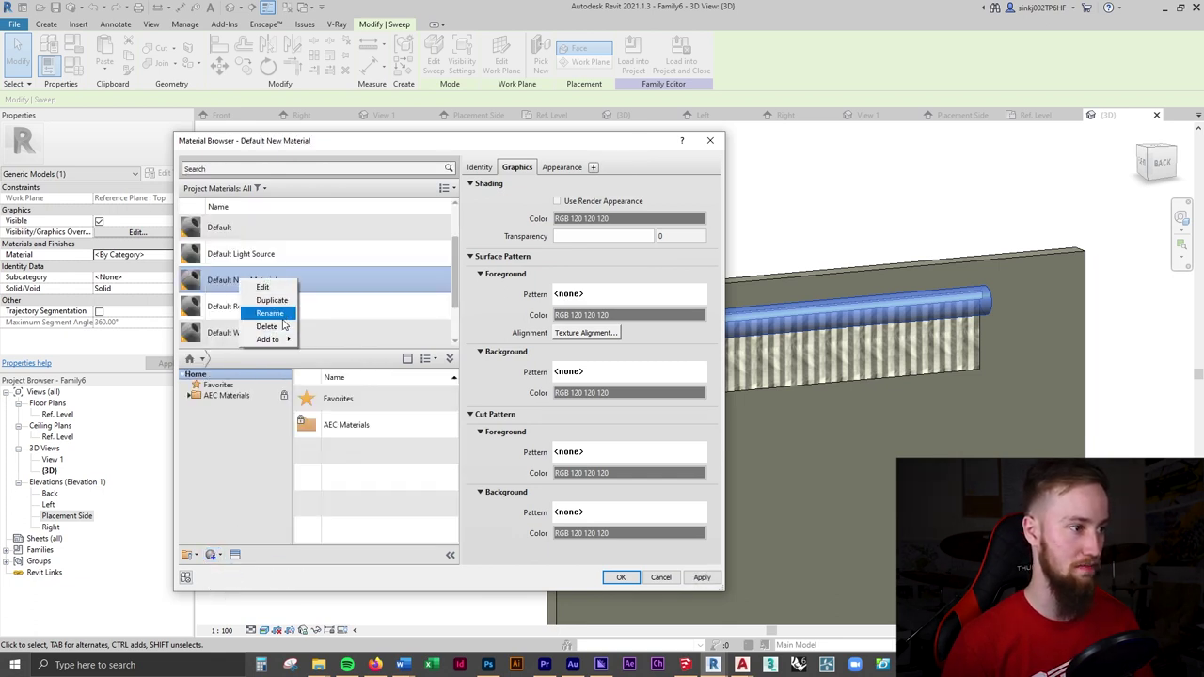
left_click(281, 318)
type("Green F")
key("Return")
- Search the appearance assets for green fab and give the new material the Fabric (Green) appearance
left_click(235, 556)
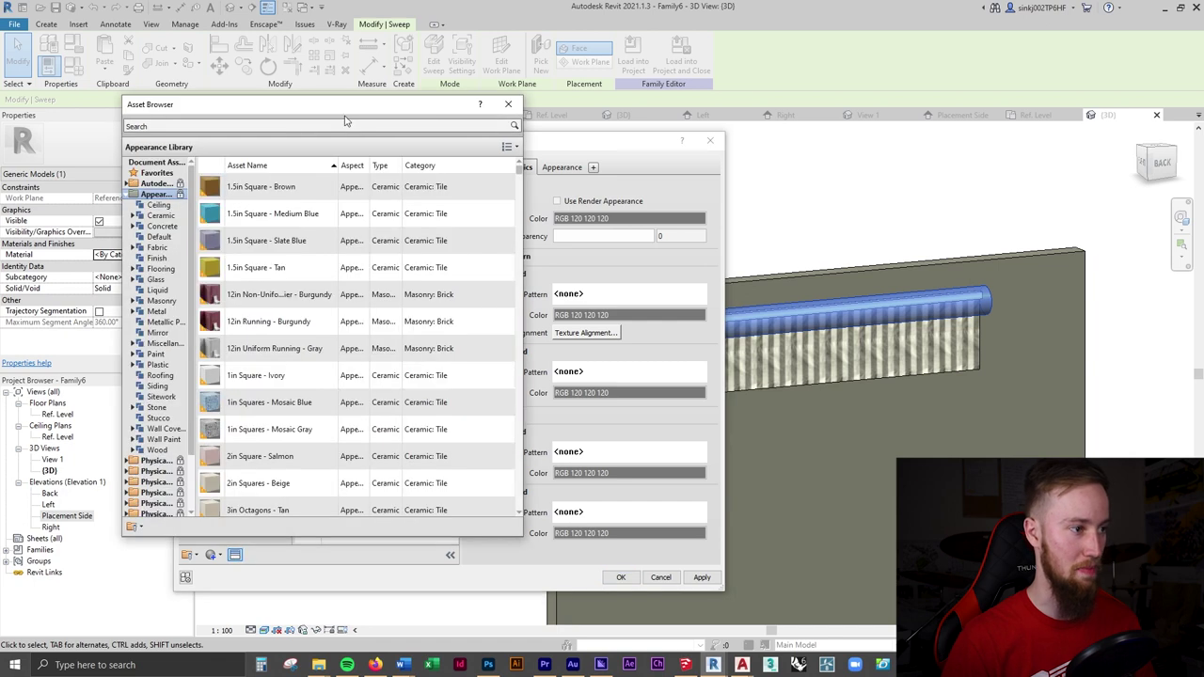
type("green")
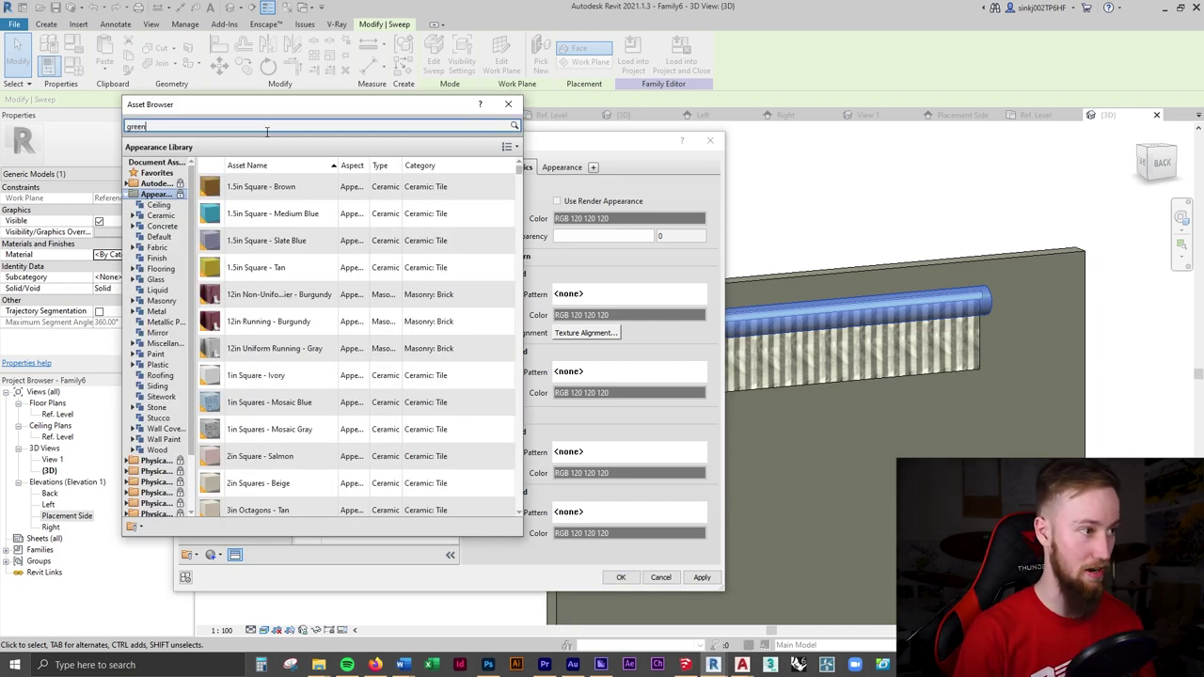
type(" fav")
key("BackSpace")
type("b")
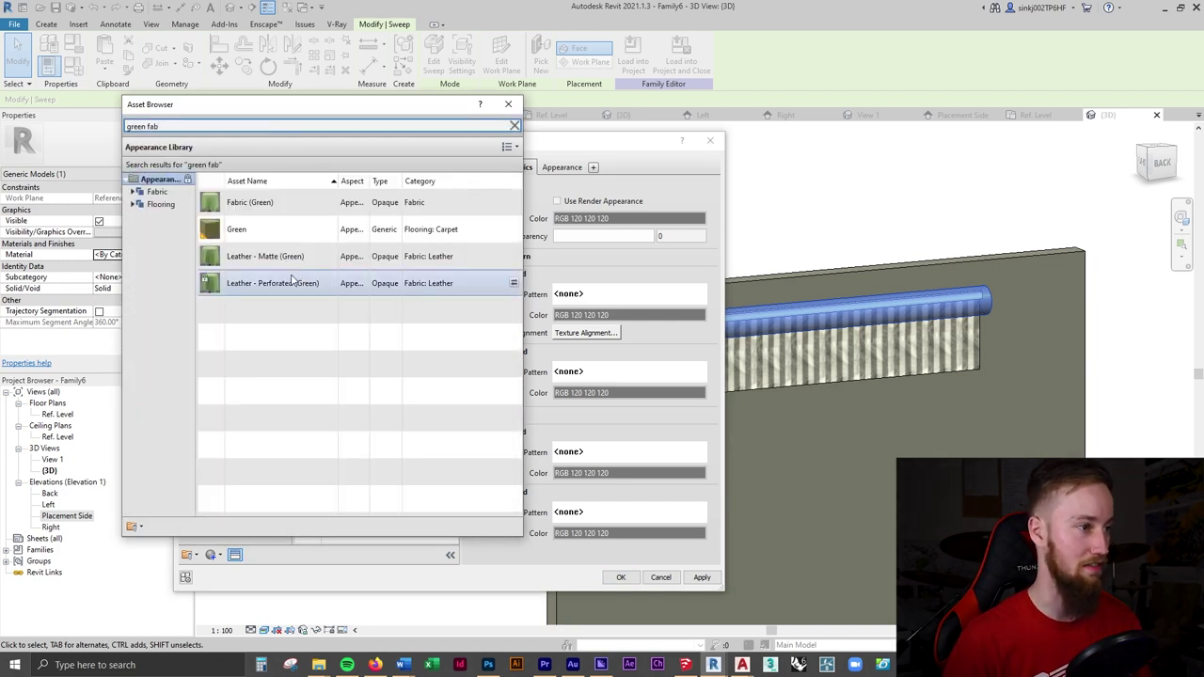
left_click(515, 203)
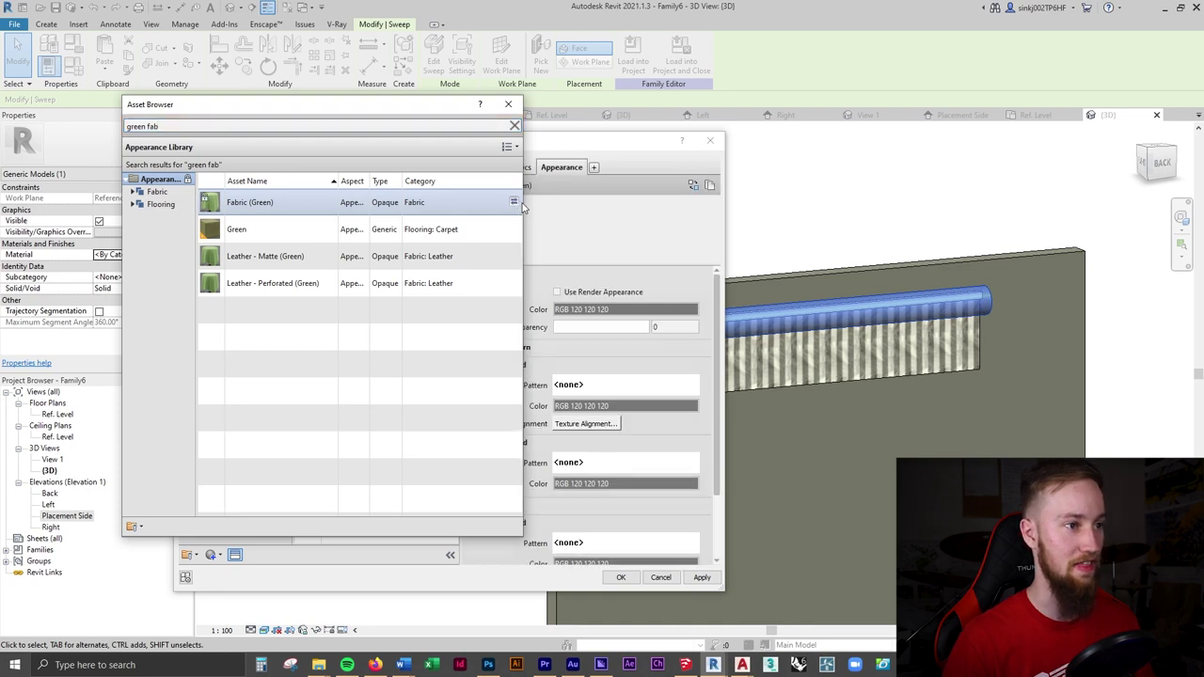
- Use the render appearance for Green Fabric's shading and assign the material to the roller sweep
left_click(508, 106)
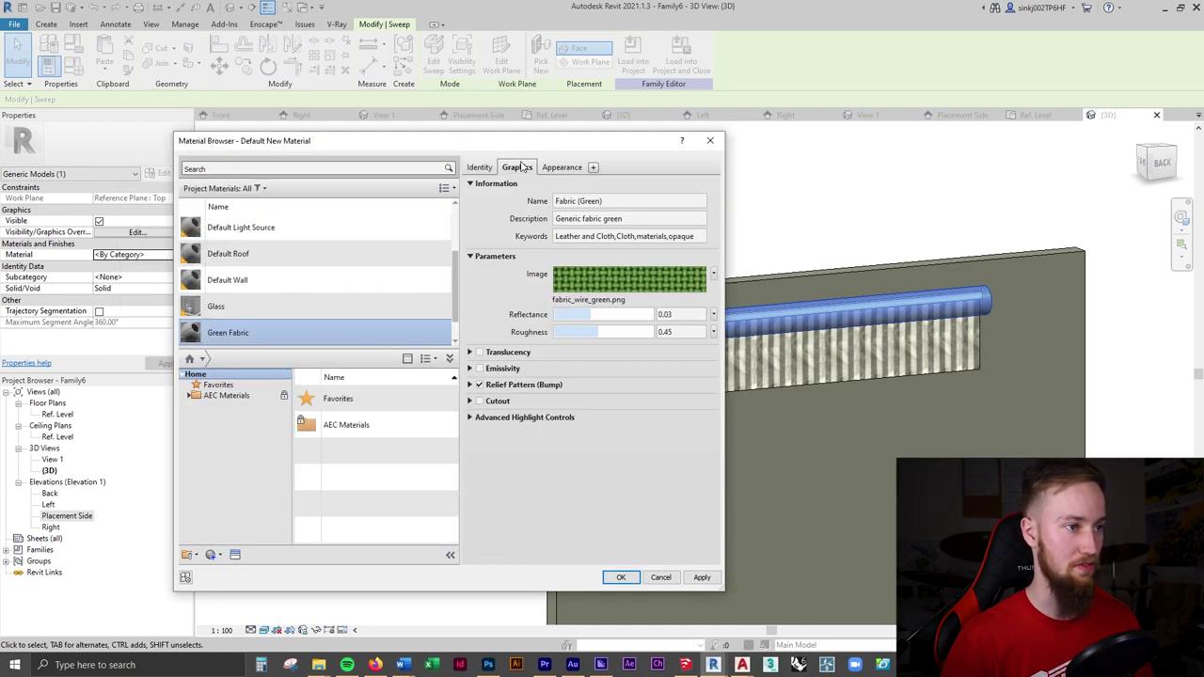
left_click(519, 166)
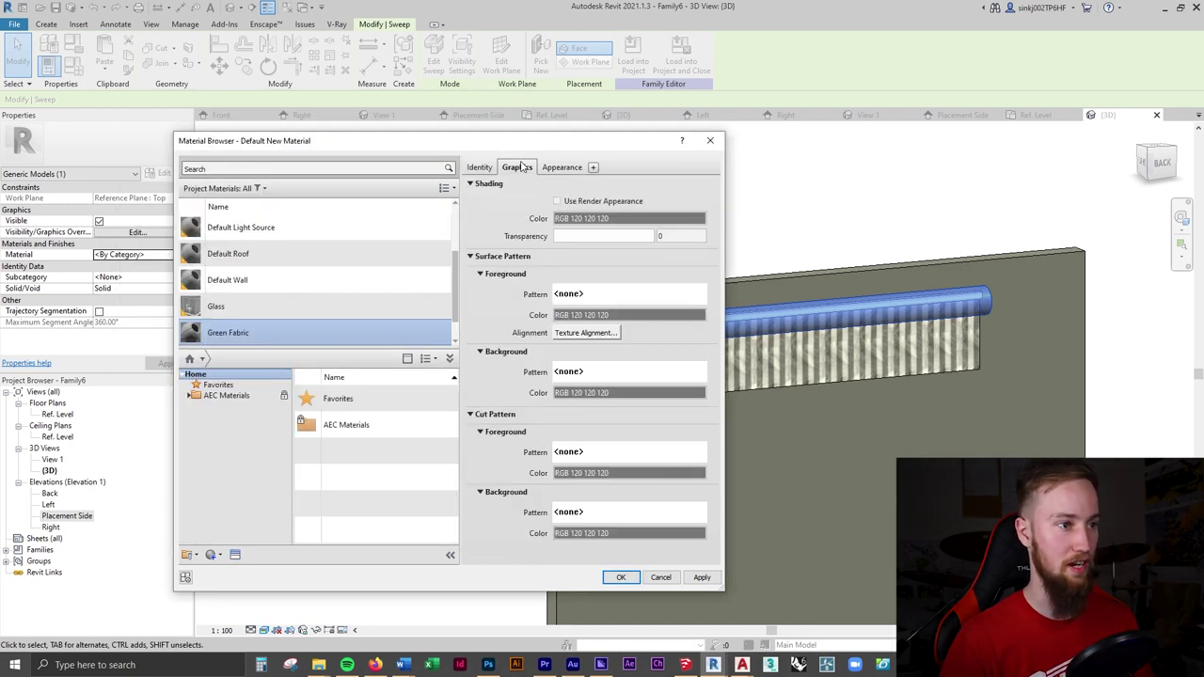
left_click(558, 202)
left_click(570, 168)
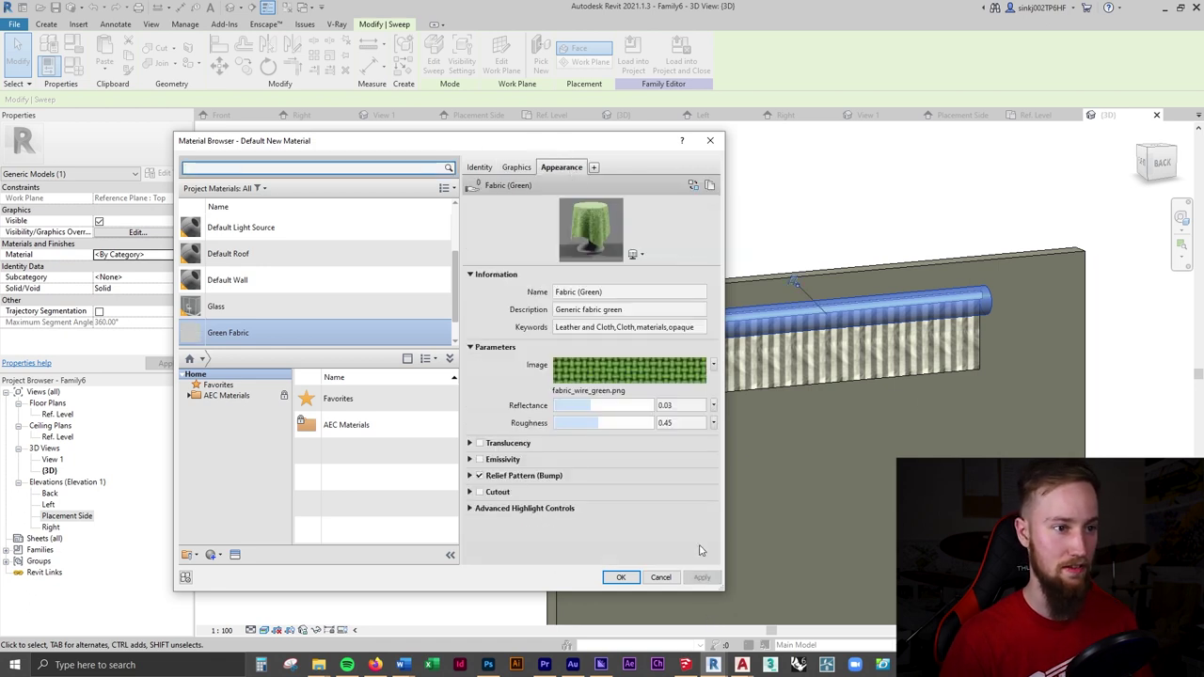
left_click(621, 577)
left_click(729, 224)
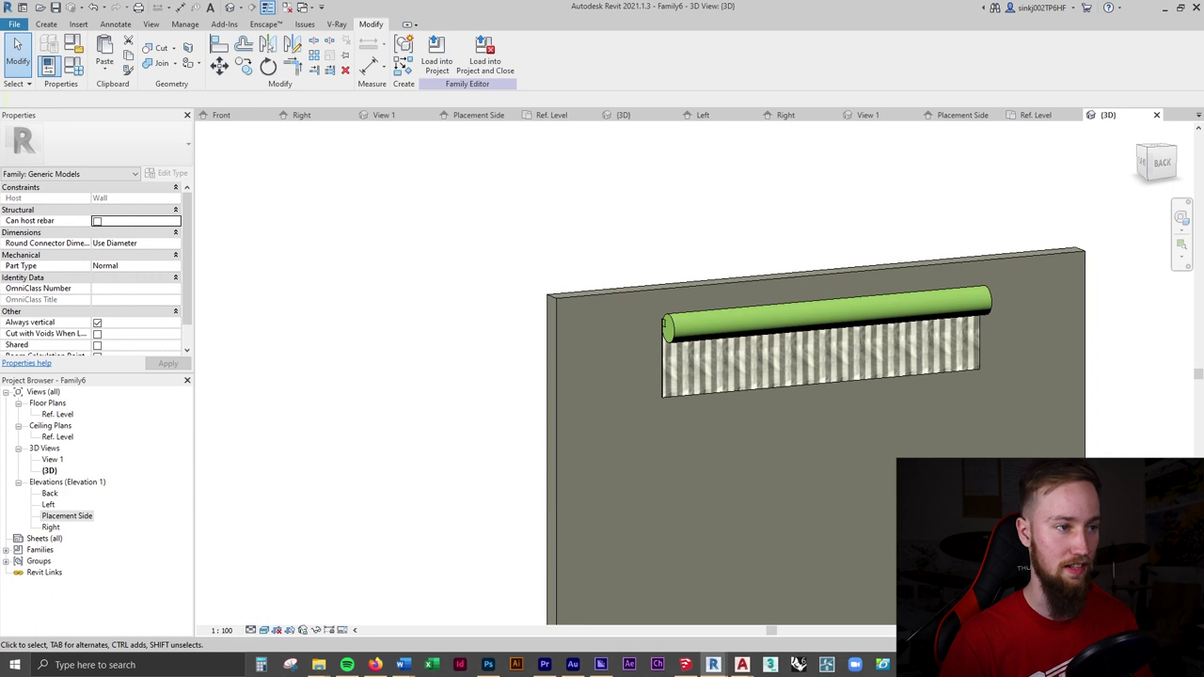
- Compare the finished roller shade model with the blinds in the lounge room reference photo
scroll(947, 498, "down", 3)
middle_click_drag(1052, 478, 801, 443)
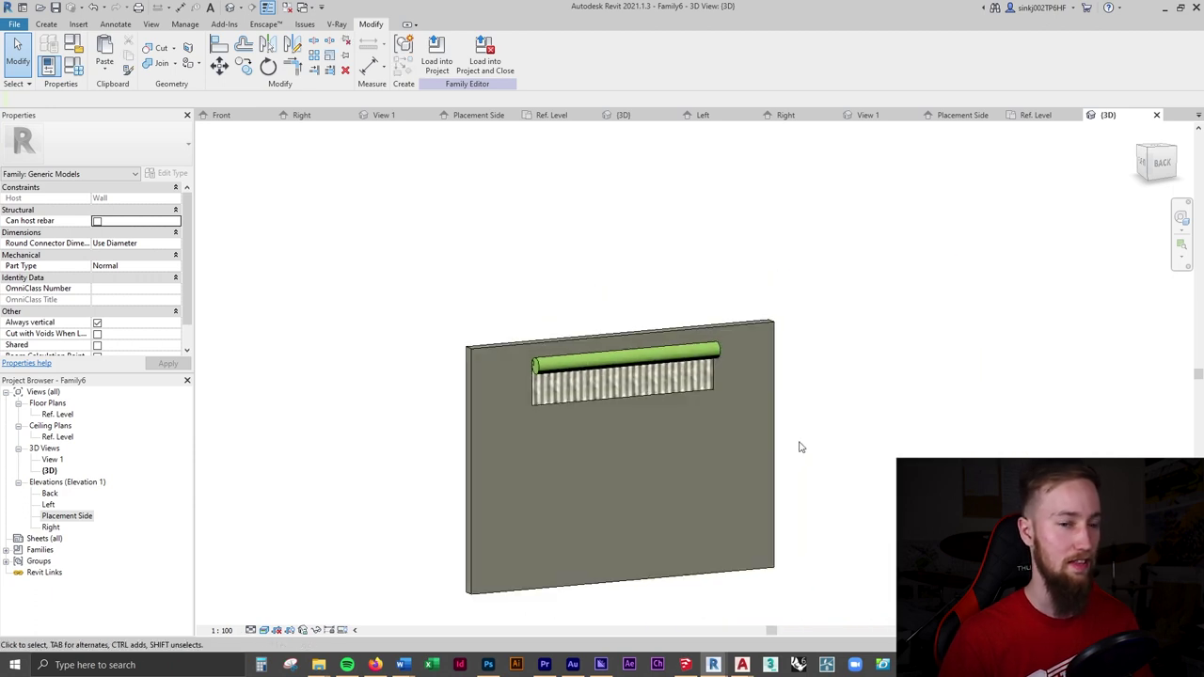
left_click(911, 665)
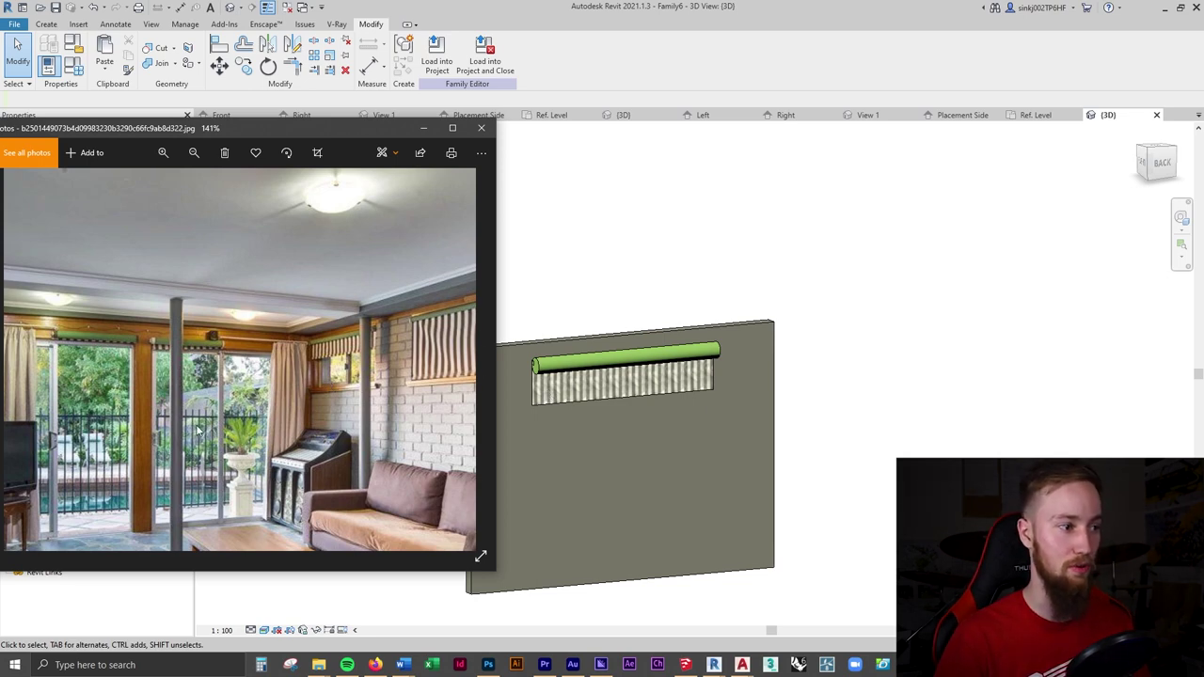
left_click(840, 265)
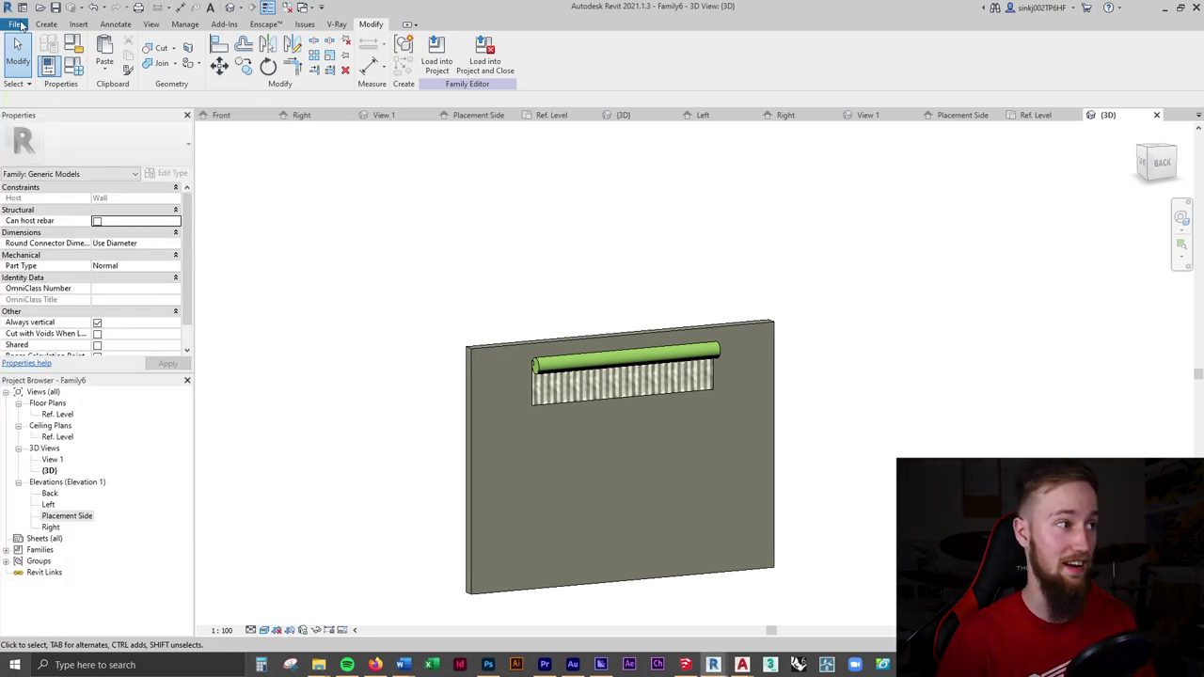
- Save the family as Roller Shade in the Project files folder
left_click(21, 24)
mouse_move(41, 174)
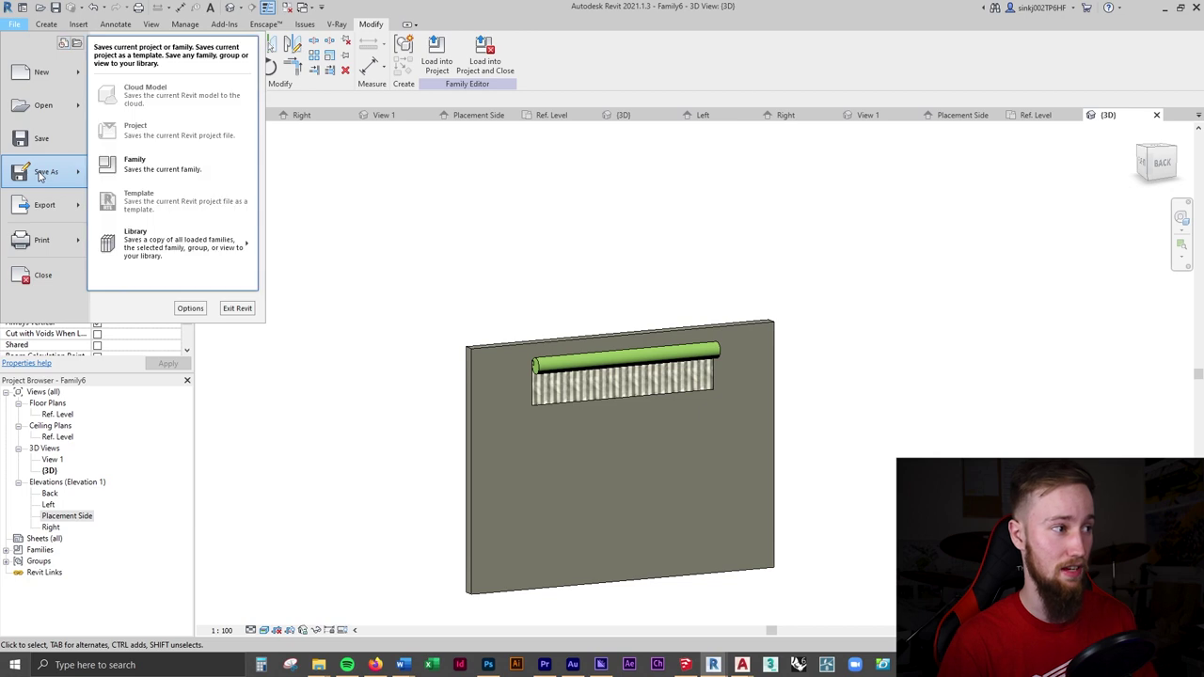
left_click(164, 168)
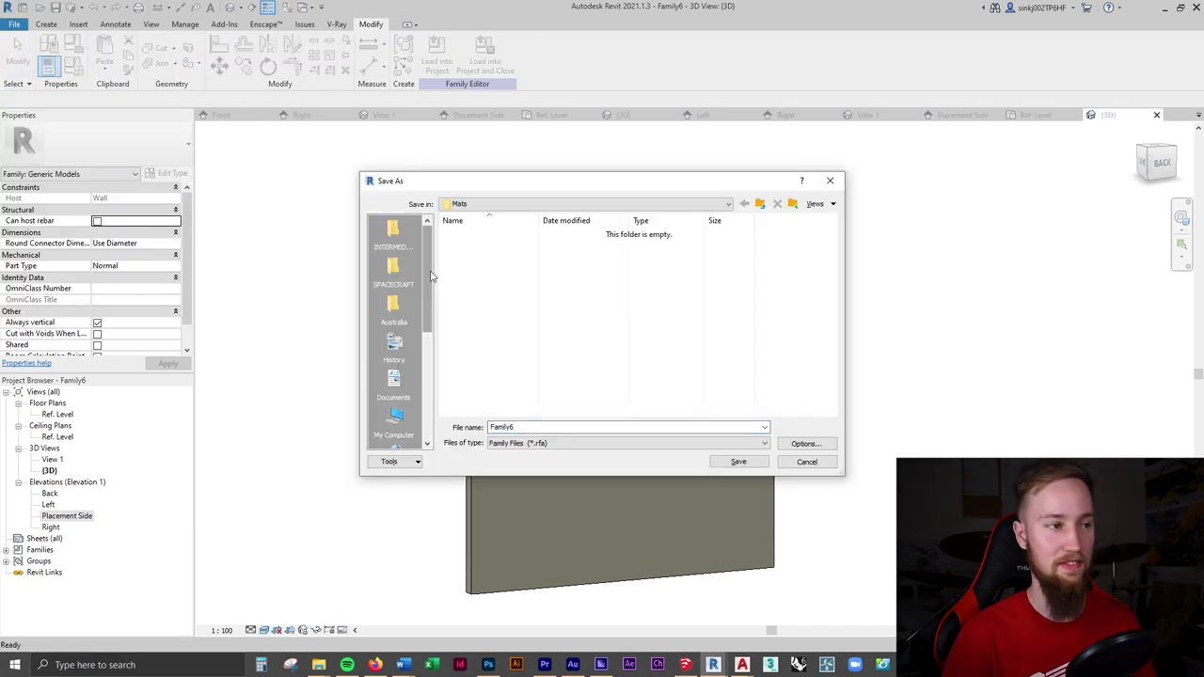
left_click(730, 205)
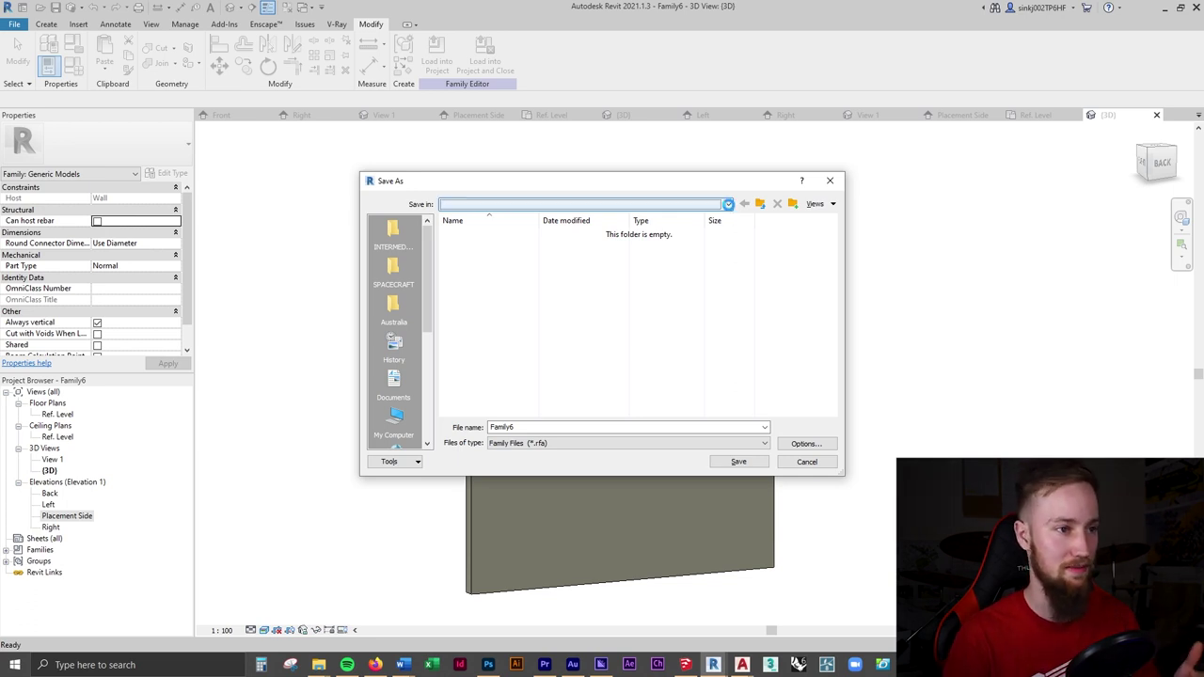
left_click(729, 205)
left_click(395, 236)
double_click(514, 249)
type("Roller Shade")
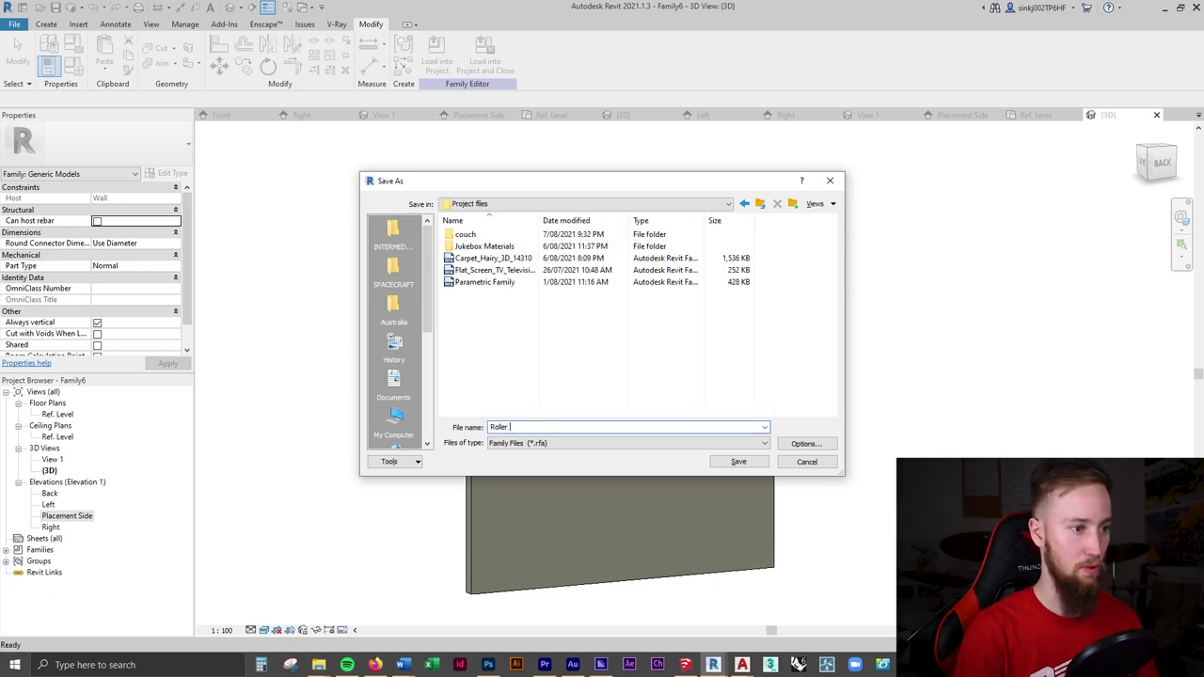
left_click(734, 462)
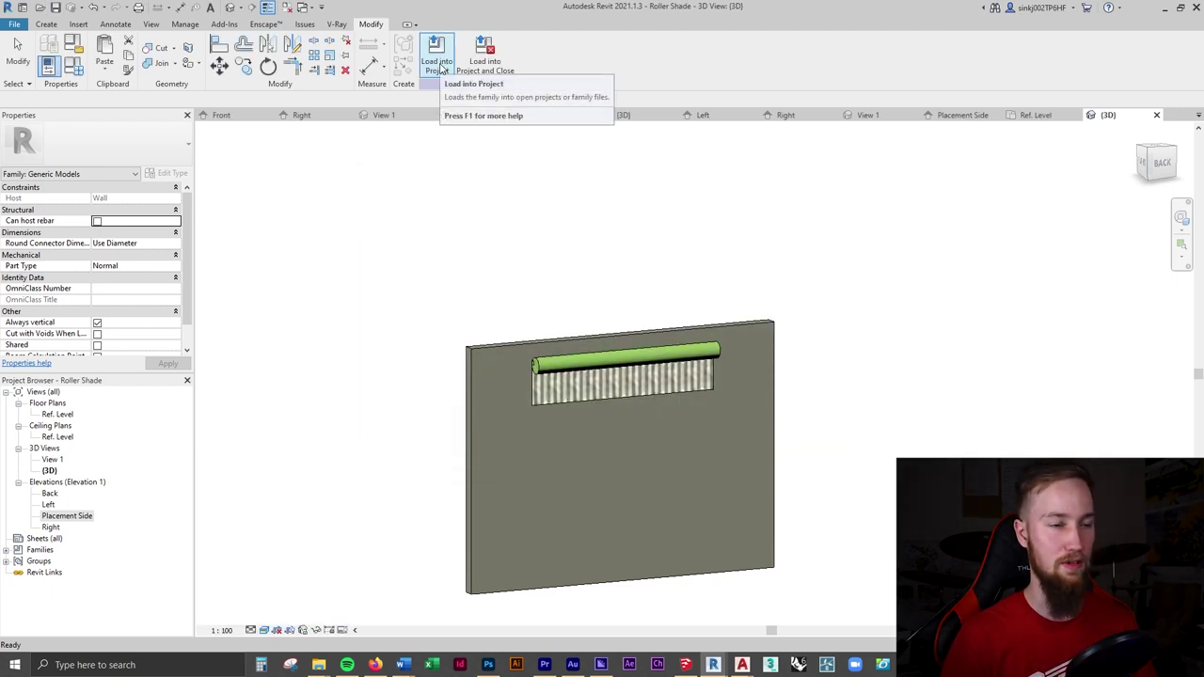
- Load the Roller Shade family into Project File and place one on the sliding door wall in the Ground Floor plan
left_click(439, 68)
left_click(568, 425)
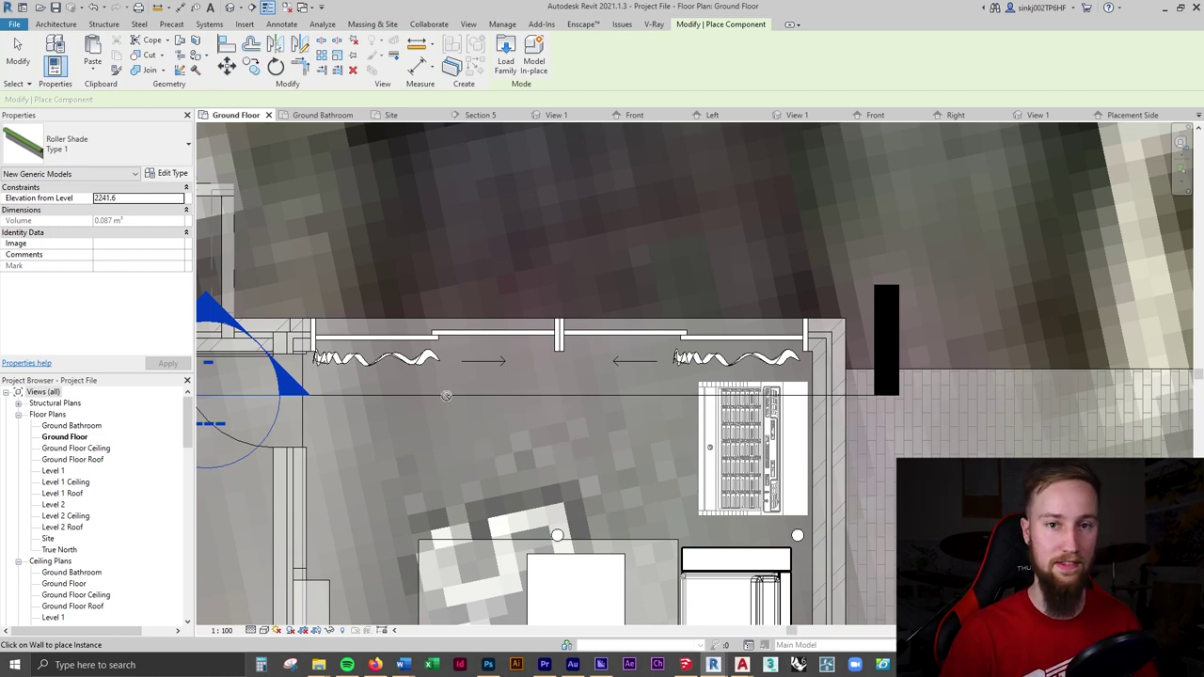
left_click(455, 340)
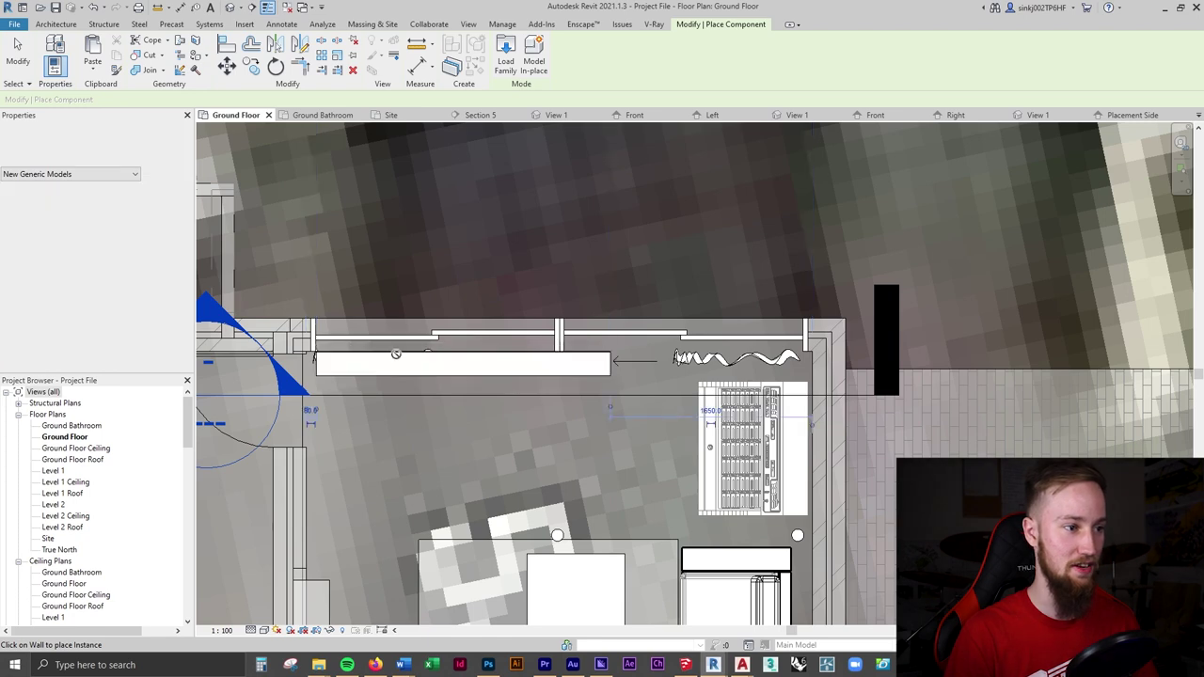
left_click(485, 369)
key("Escape")
key("Escape")
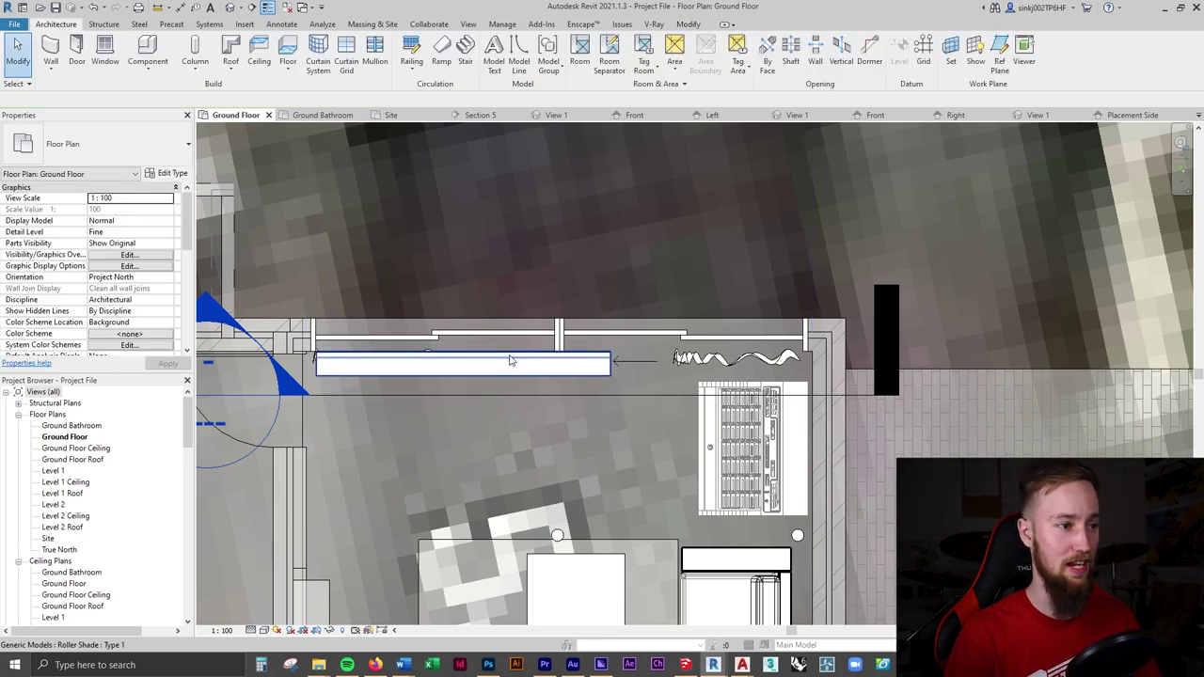
- Select the placed roller shade and check its position in 3D View 1 before returning to the Ground Floor plan
left_click(511, 360)
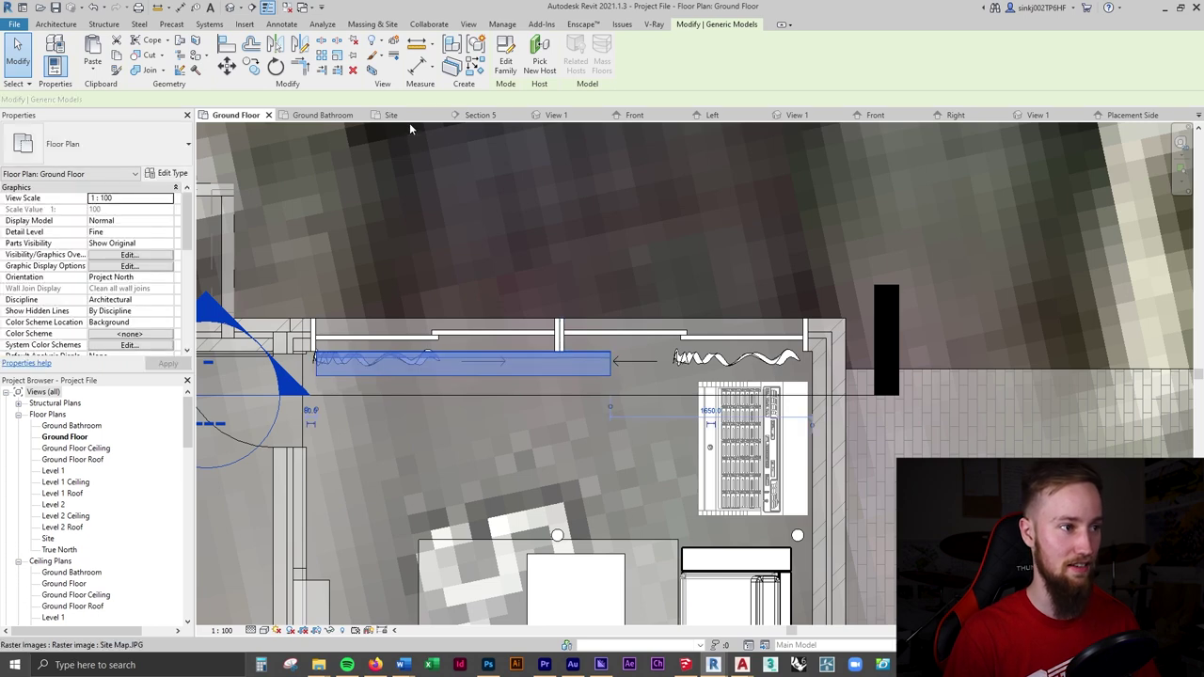
left_click(1198, 115)
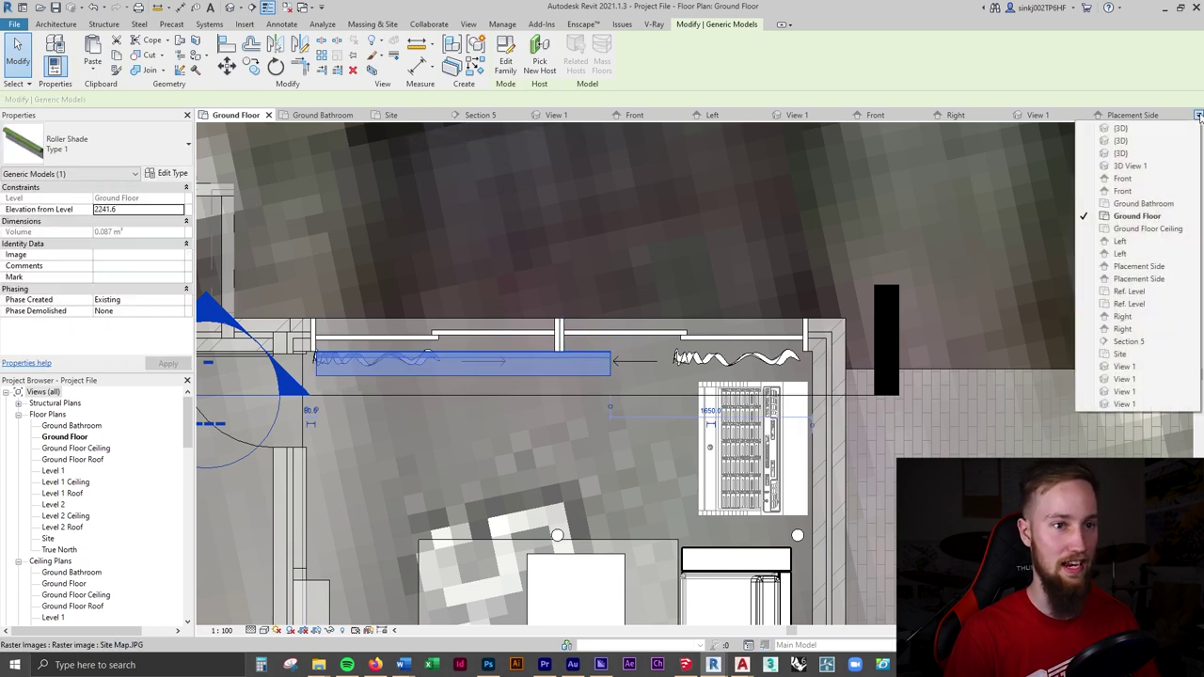
left_click(1128, 165)
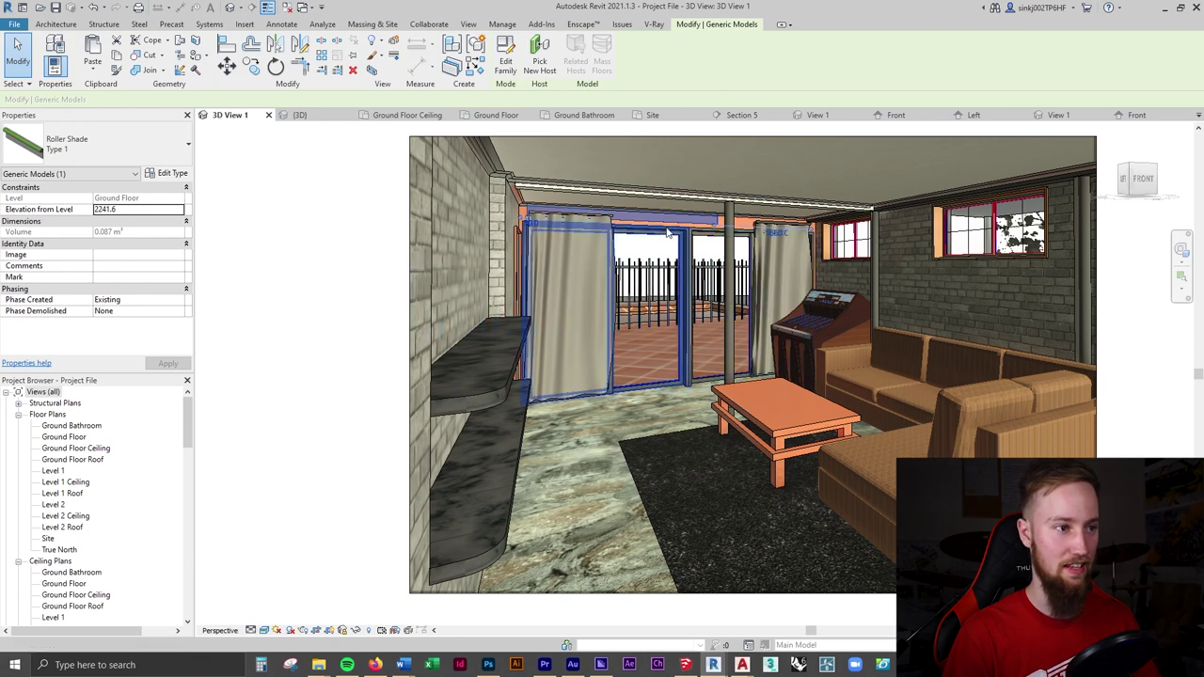
left_click(171, 174)
key("Escape")
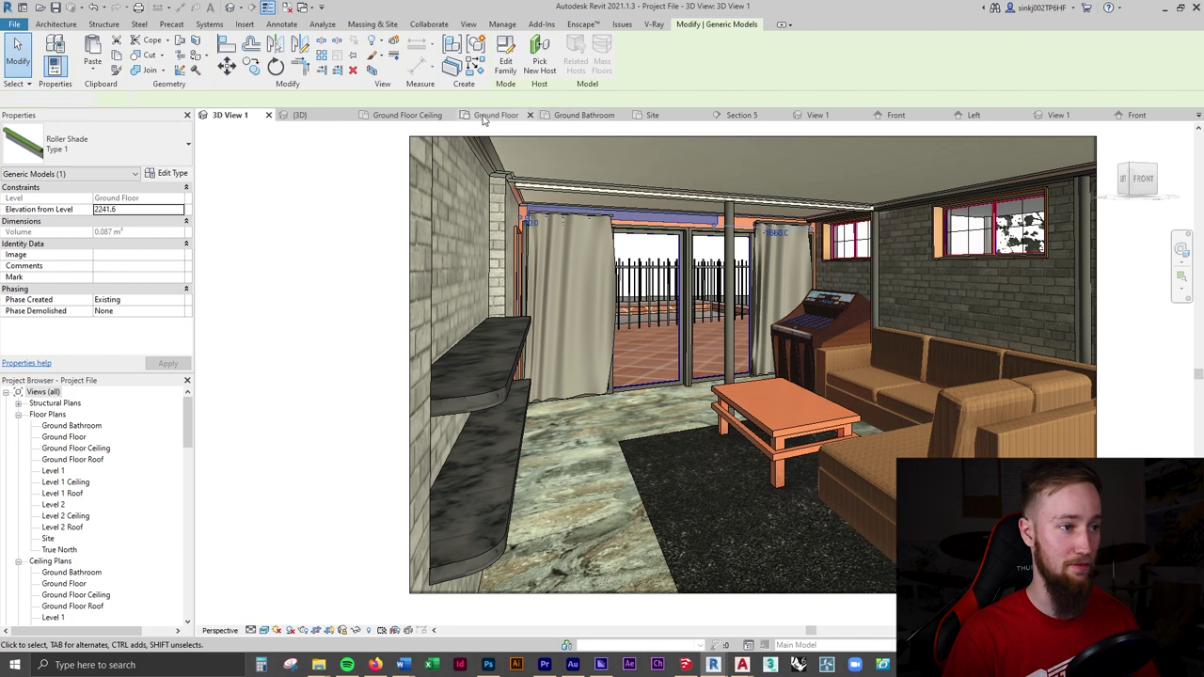
left_click(484, 115)
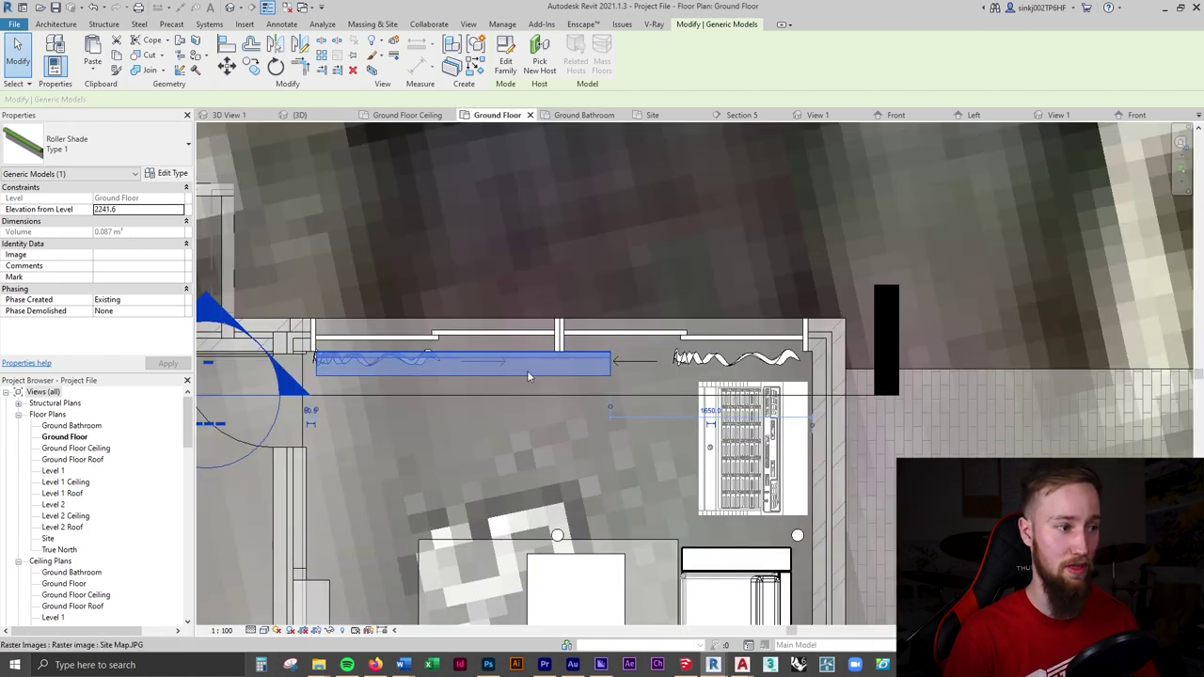
- Check the shade width against the reference photo and try to measure along the sliding door in plan
key("Escape")
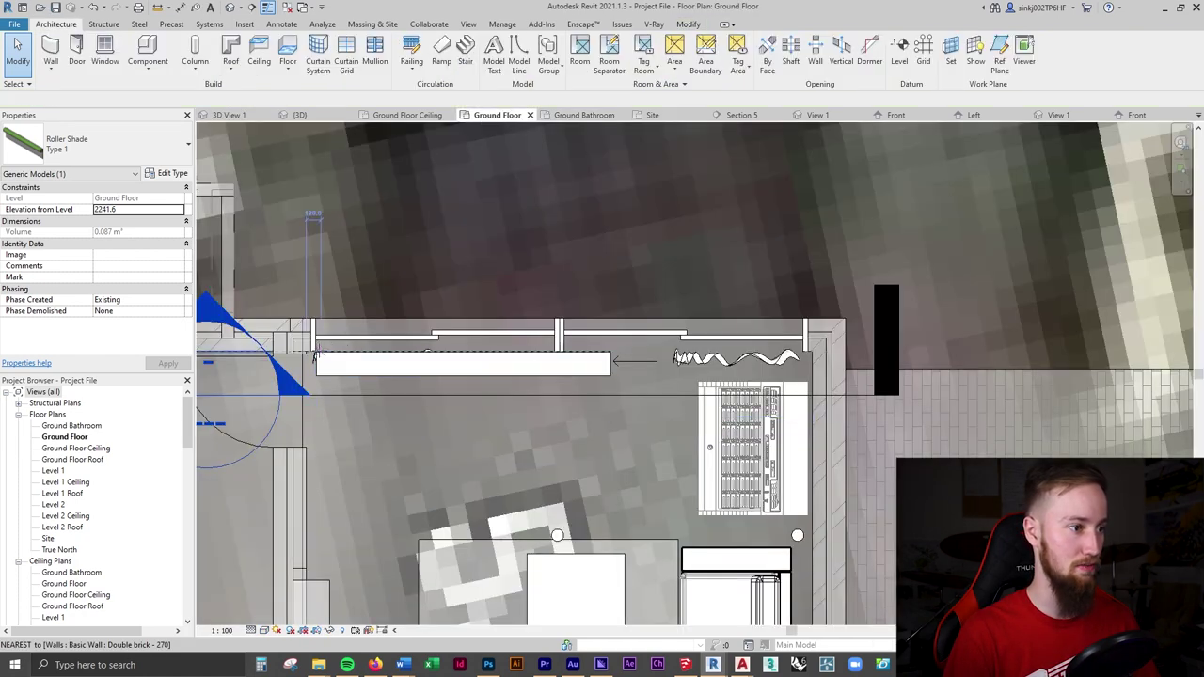
left_click(883, 664)
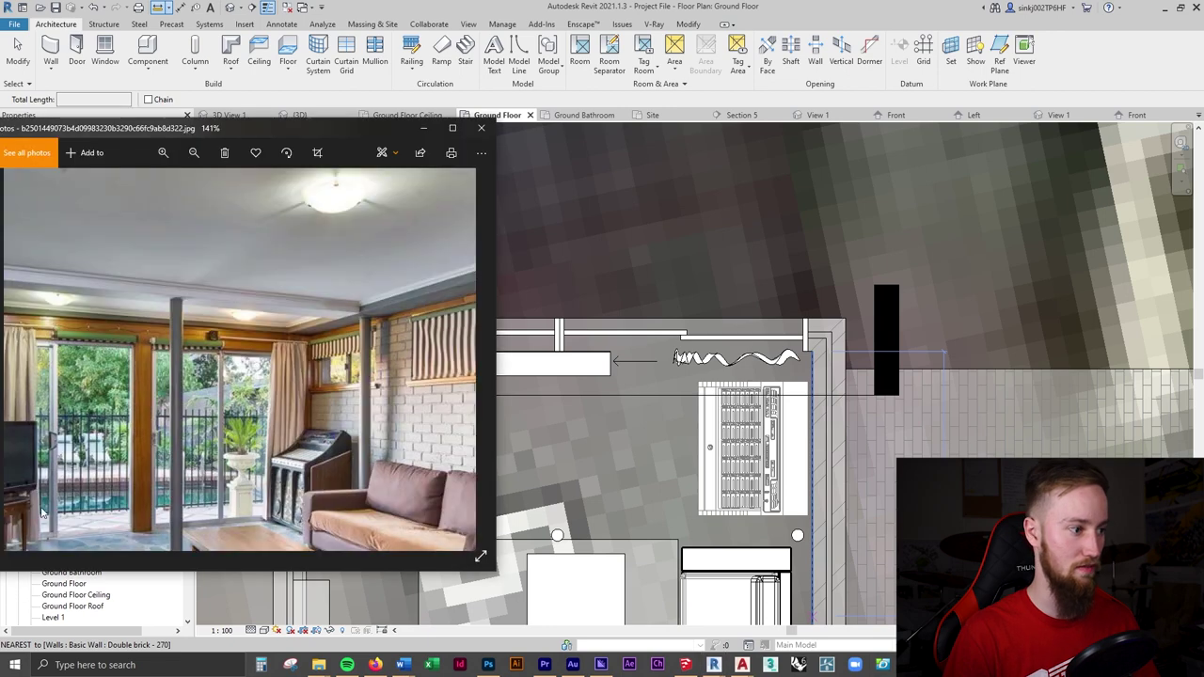
left_click(656, 4)
left_click(432, 339)
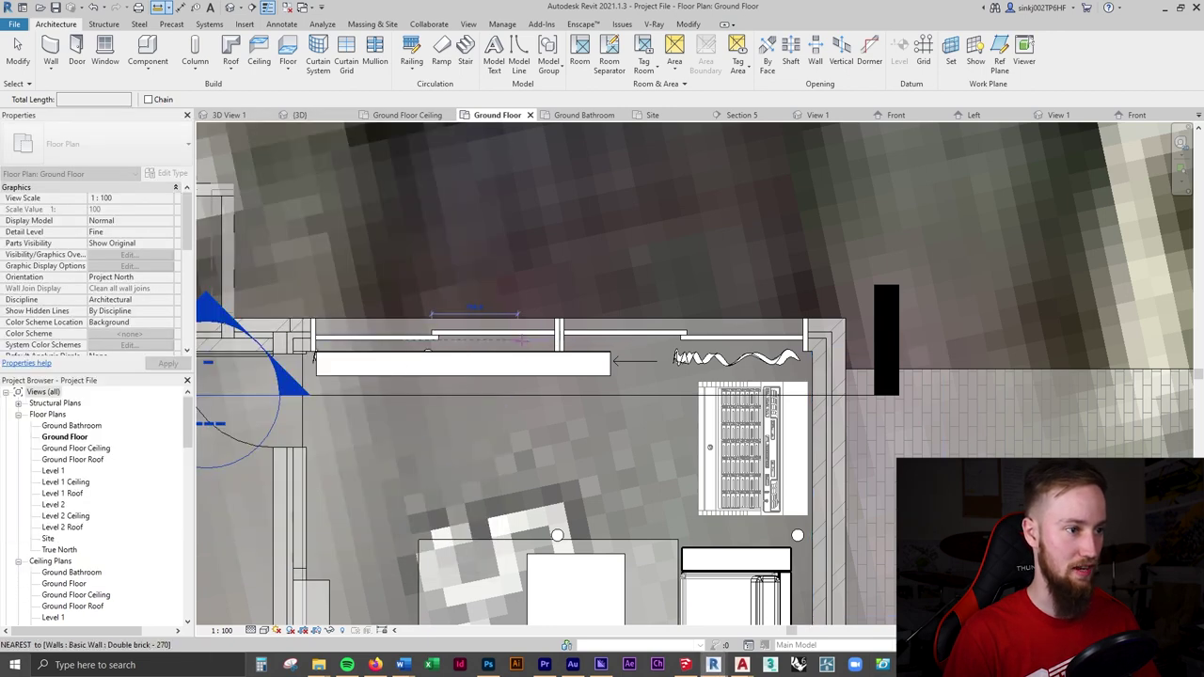
key("Escape")
key("Escape")
- Set the placed roller shade's type dimensions to 1000 mm width and 800 mm shade drop
left_click(613, 374)
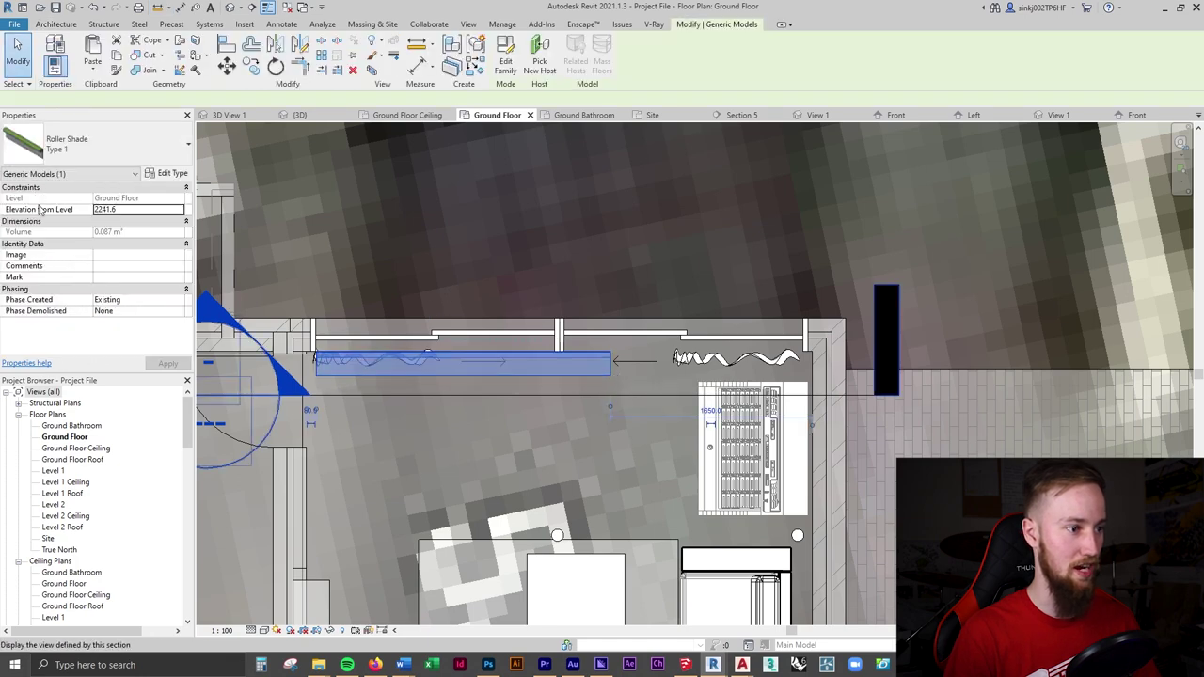
left_click(170, 174)
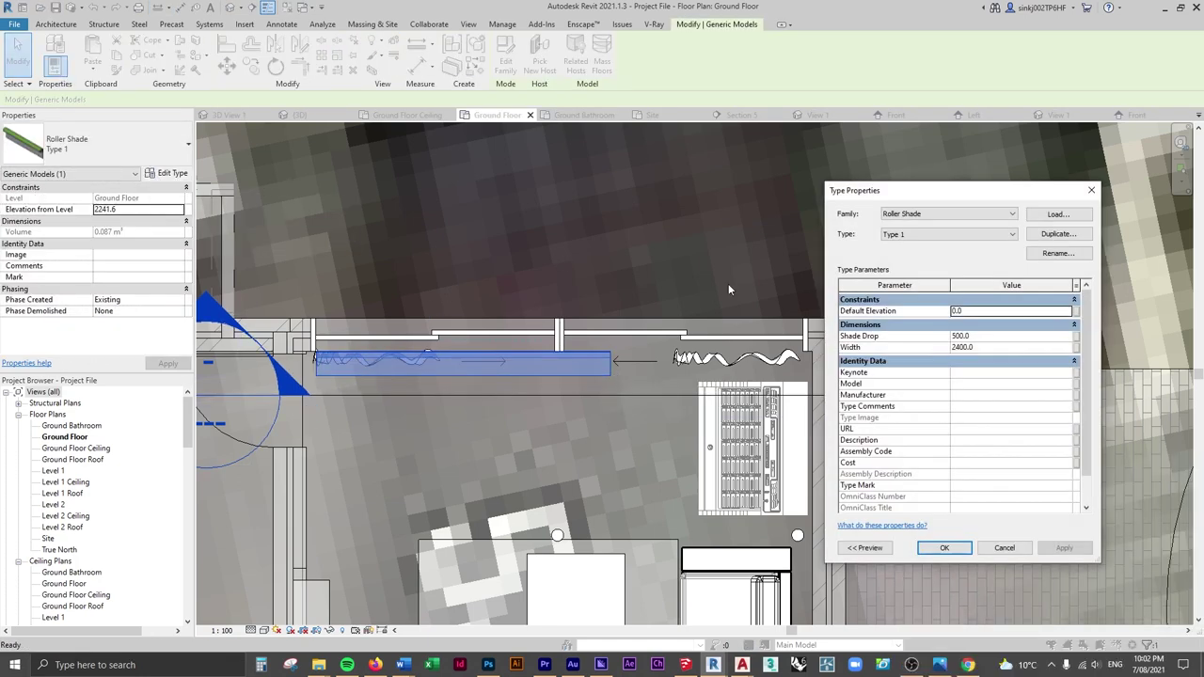
left_click(986, 347)
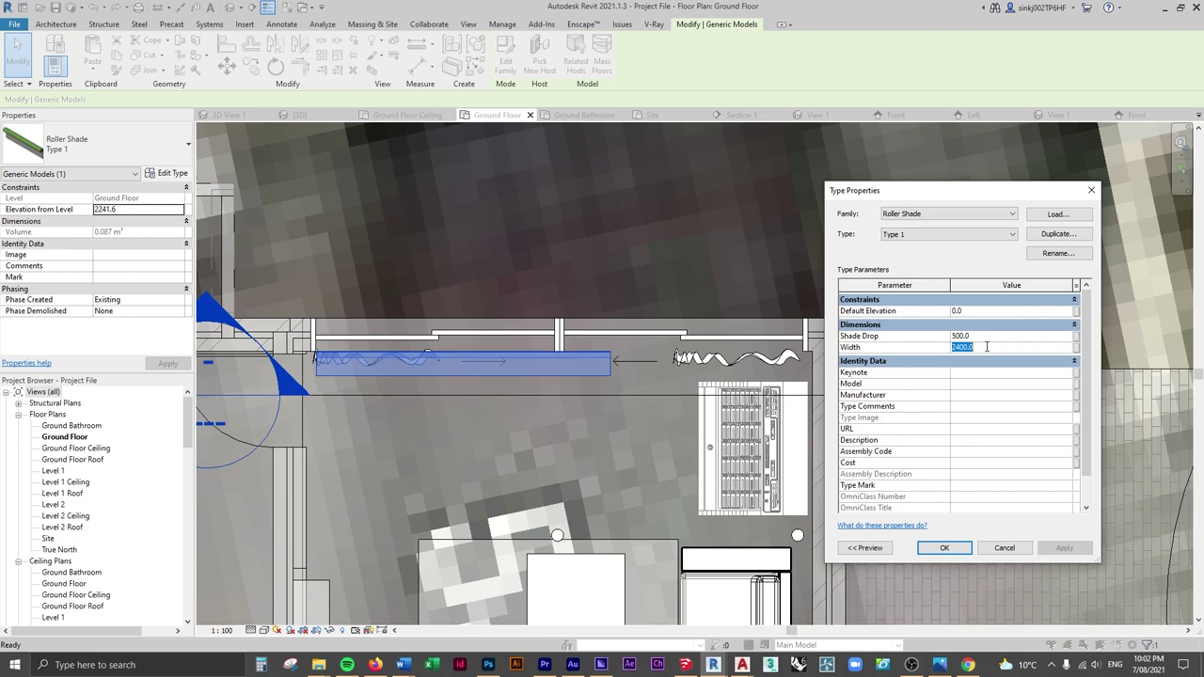
left_click(985, 336)
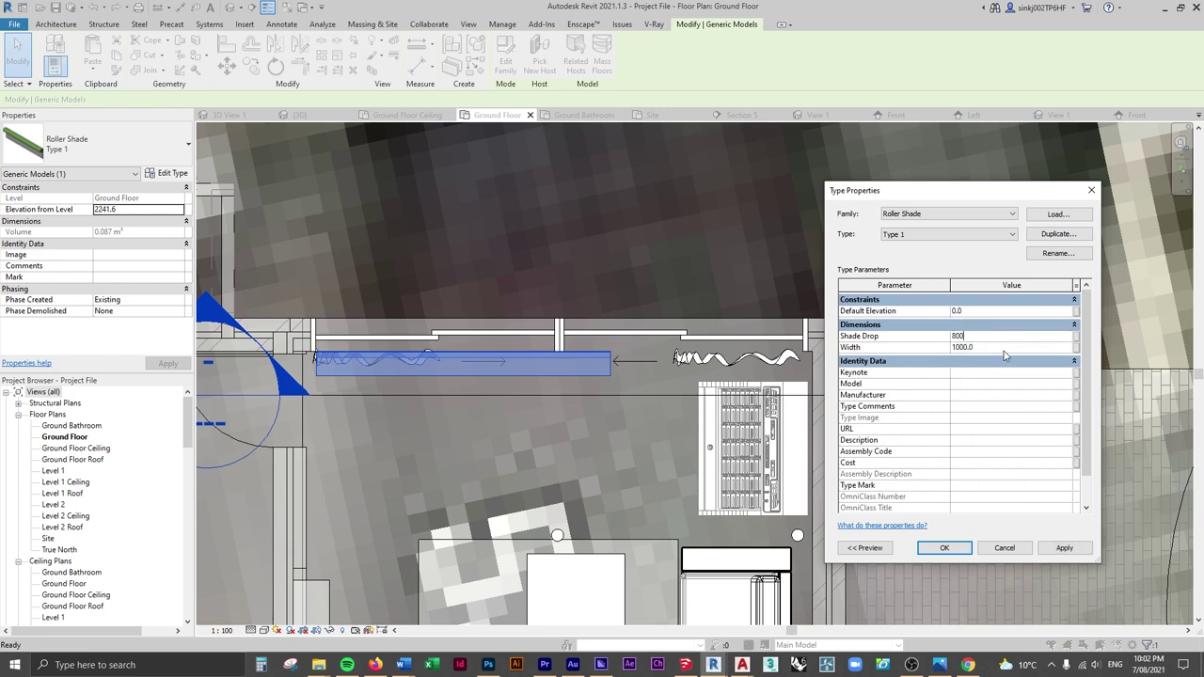
left_click(944, 547)
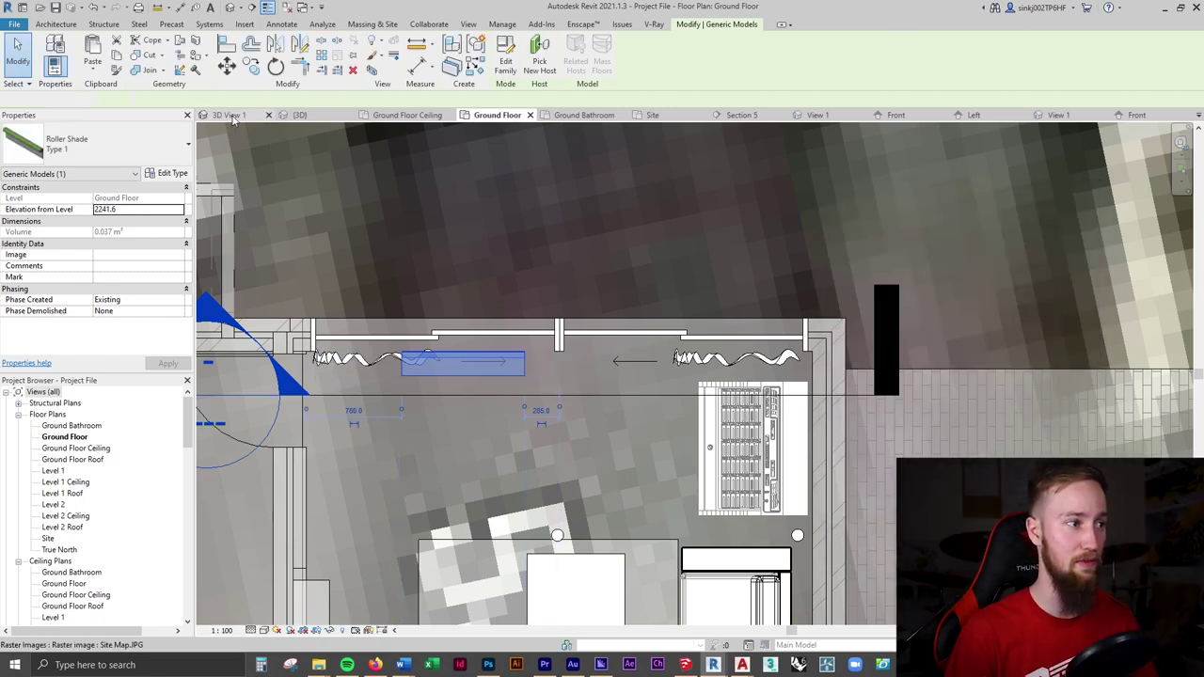
- Check the resized shade in 3D View 1, and move it down over the sliding door in Section 5 to about 1100 mm elevation
left_click(230, 115)
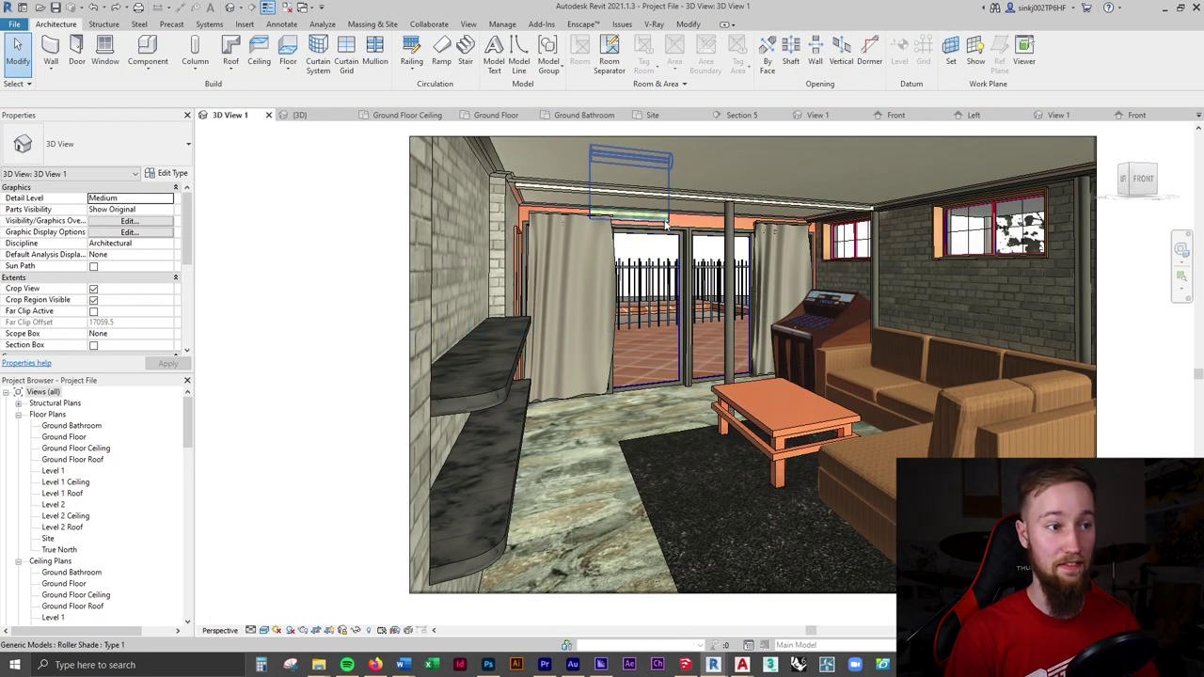
left_click(666, 224)
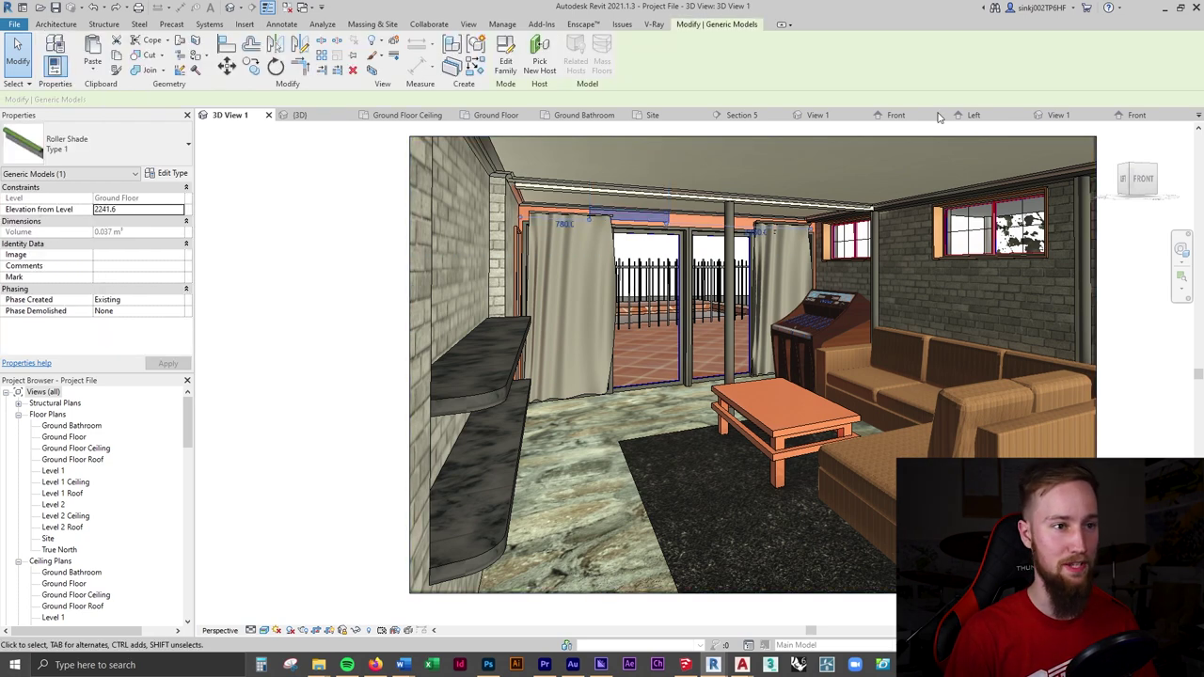
left_click(1198, 116)
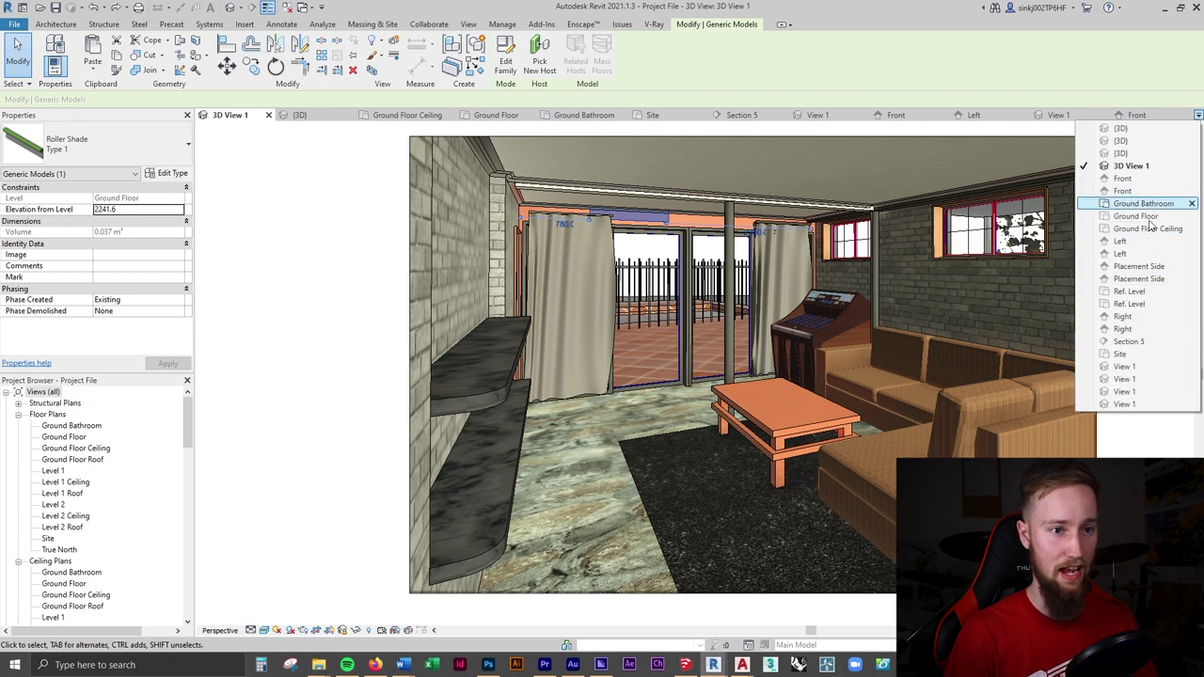
left_click(1146, 342)
scroll(605, 333, "down", 3)
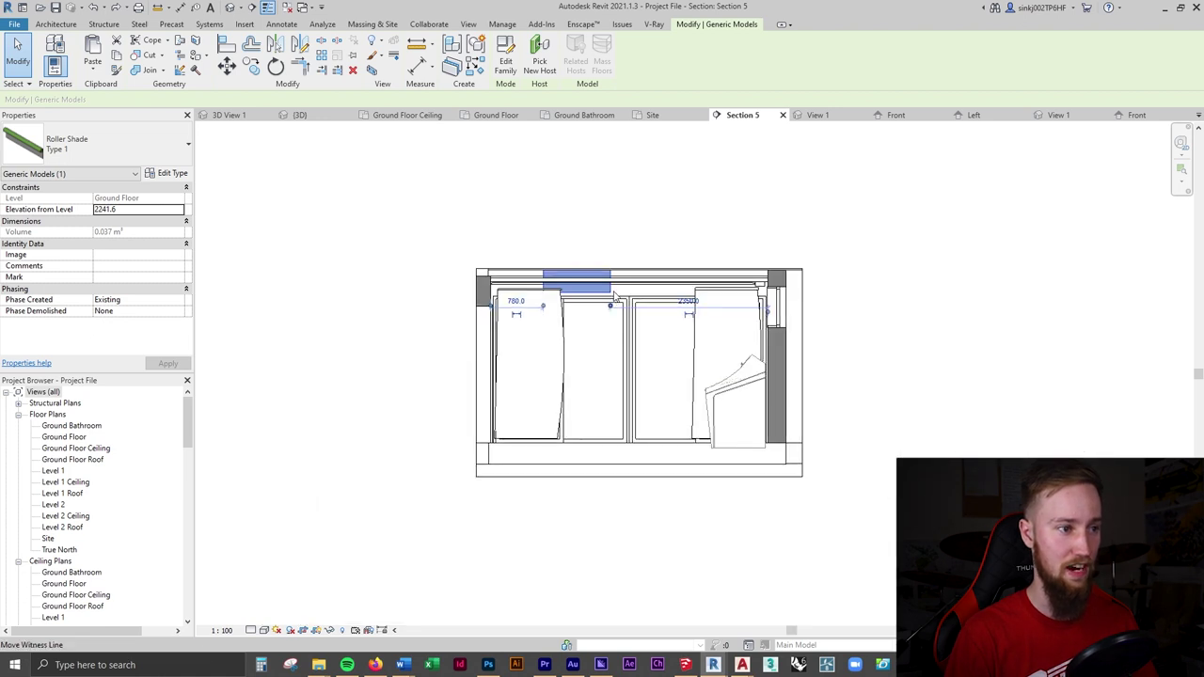
scroll(610, 291, "up", 2)
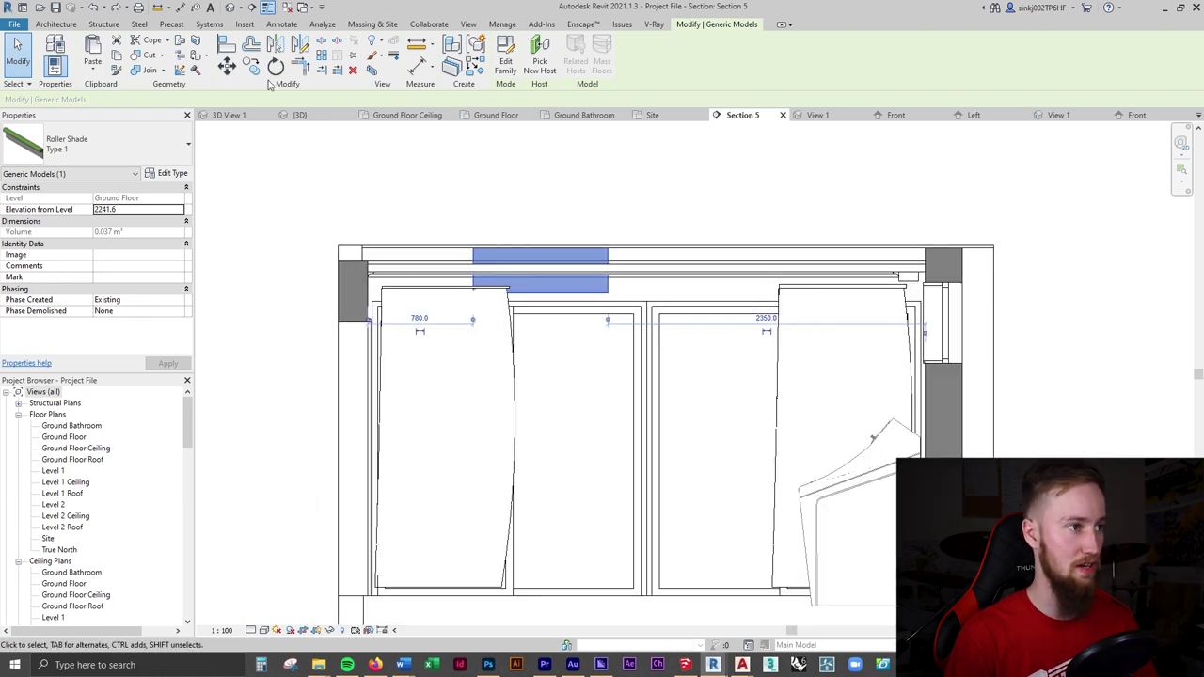
left_click(226, 64)
left_click(610, 292)
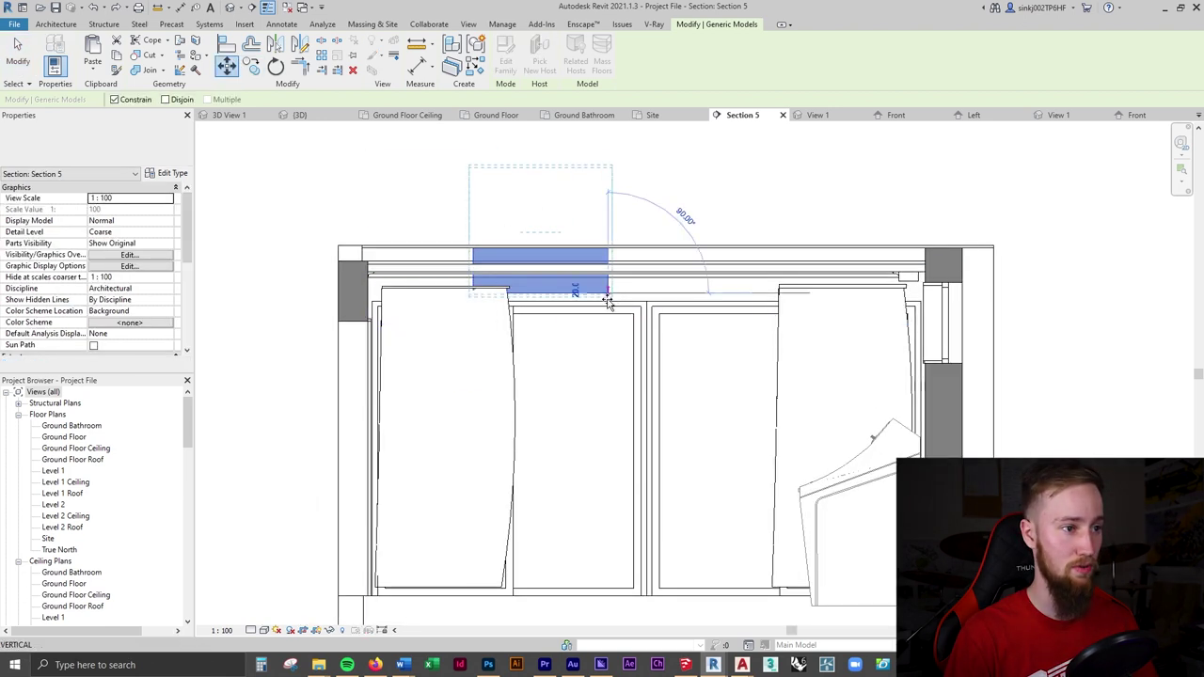
left_click(624, 450)
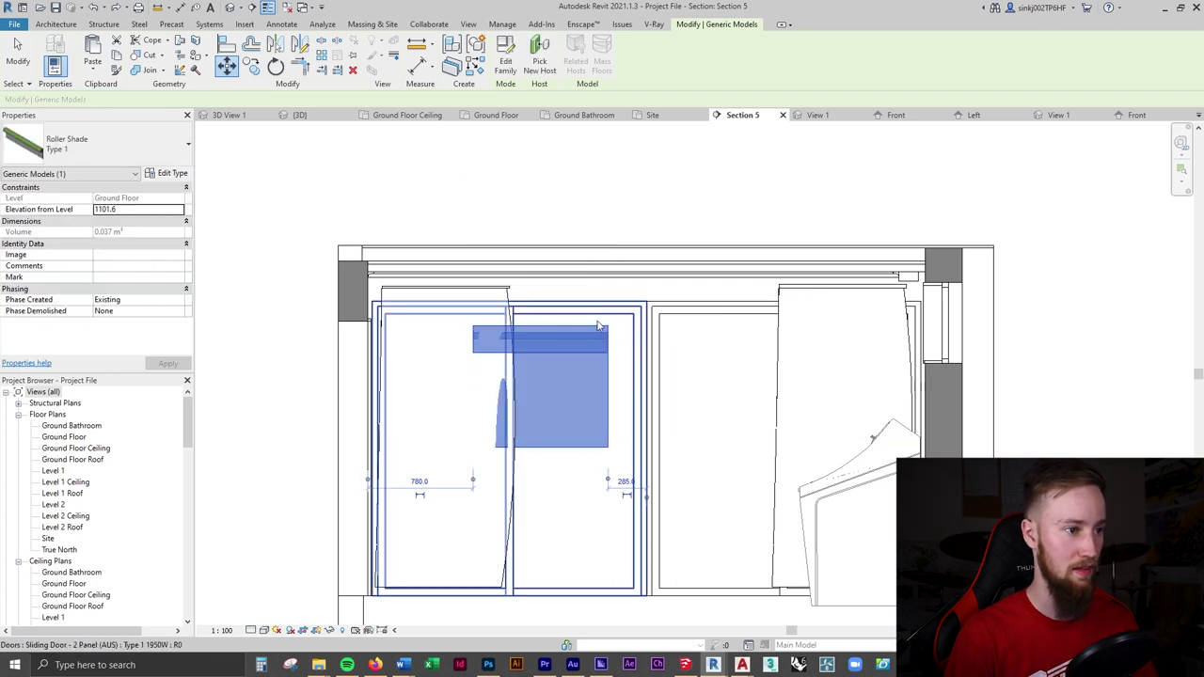
- Raise the roller shade in Section 5 to an elevation of about 1477 mm, above the sliding door head
left_click(226, 64)
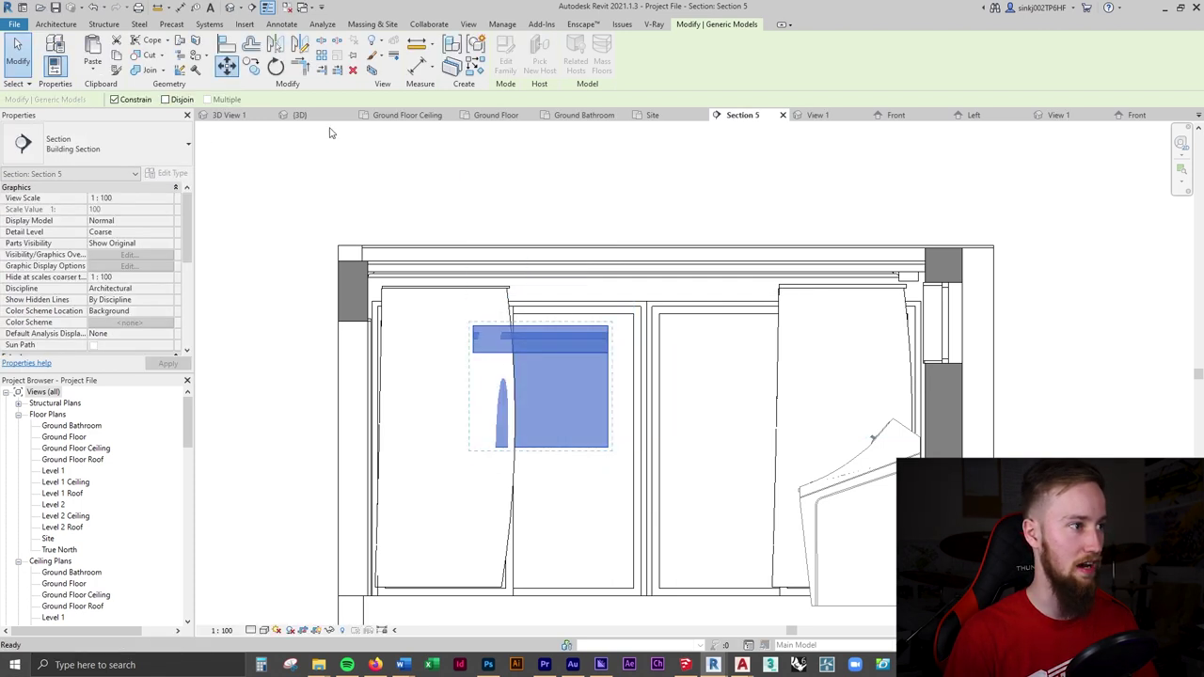
left_click(608, 329)
left_click(609, 292)
scroll(610, 293, "up", 3)
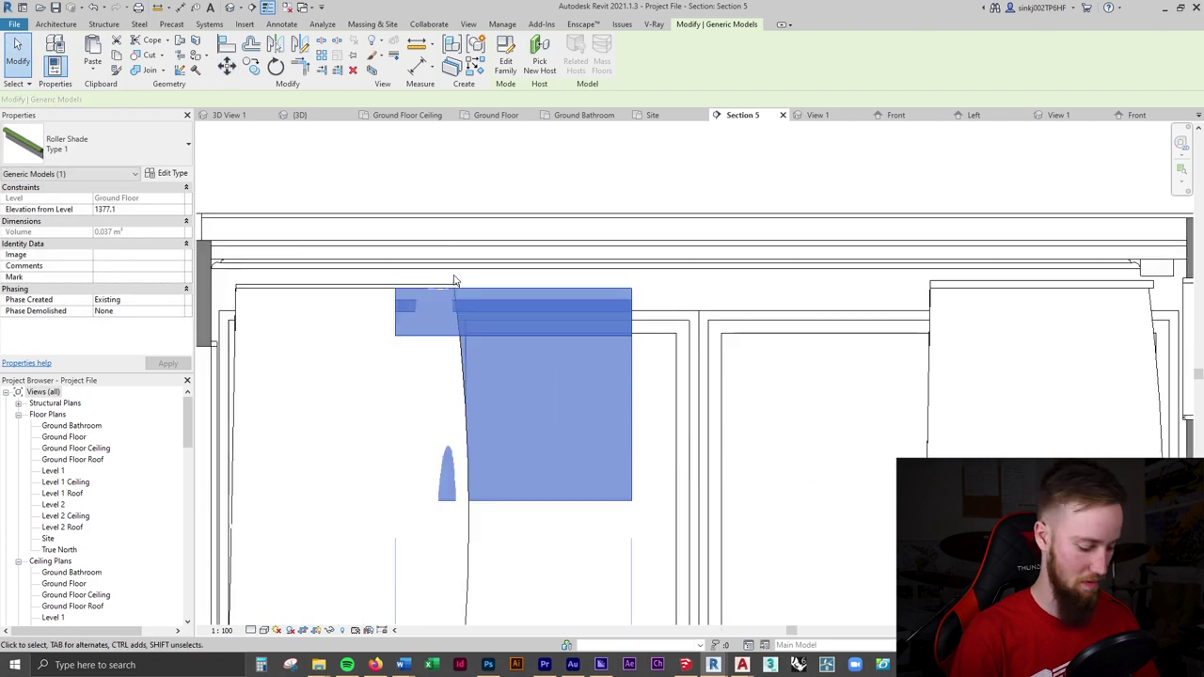
key("m")
key("v")
left_click(396, 312)
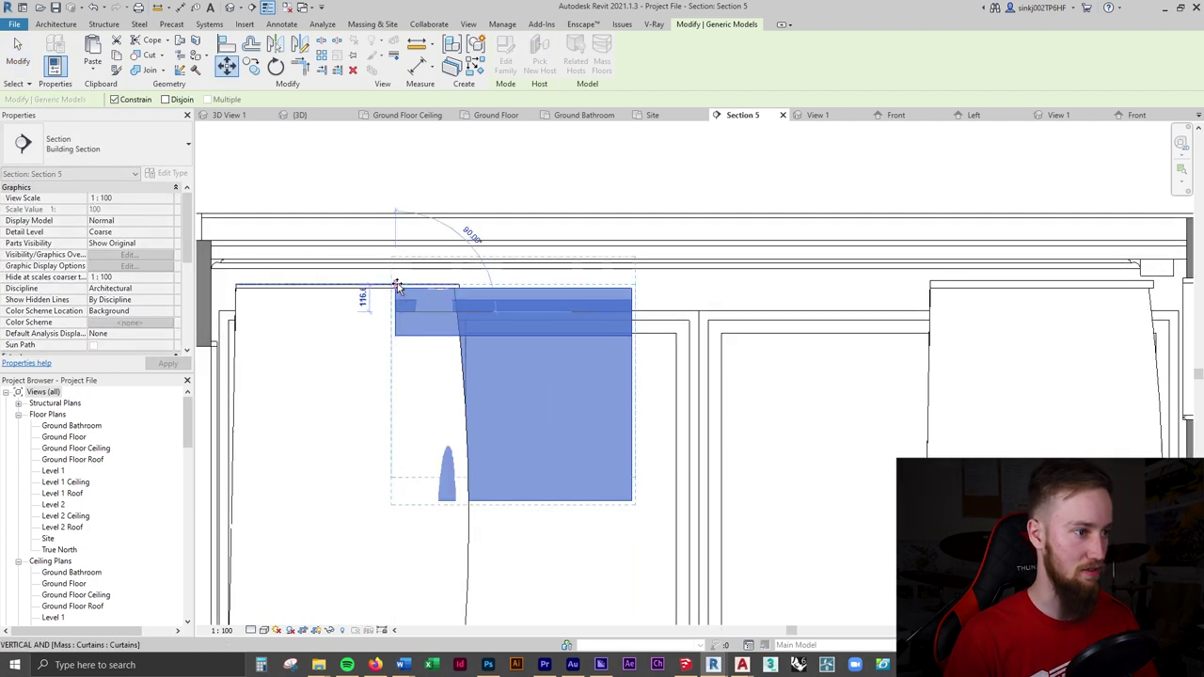
left_click(396, 288)
left_click(577, 324)
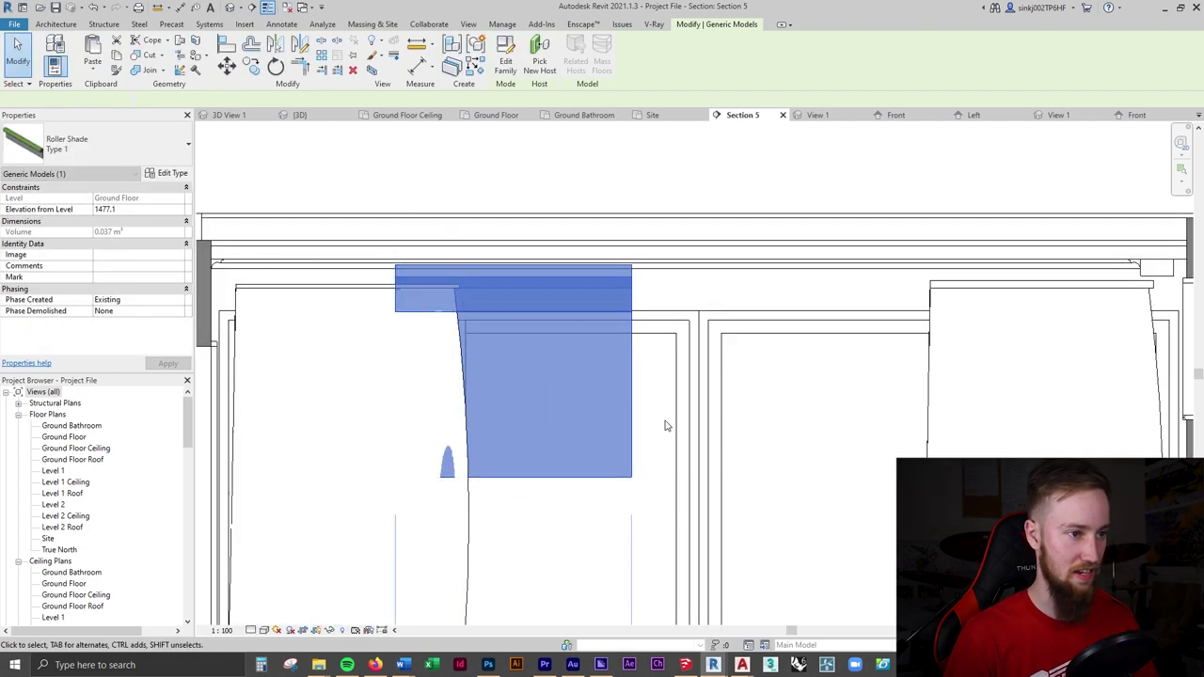
- Move the shade sideways about 260 mm to fit between the curtain and the door's middle, and check it in 3D View 1
scroll(577, 287, "down", 3)
scroll(576, 282, "up", 1)
scroll(577, 282, "up", 1)
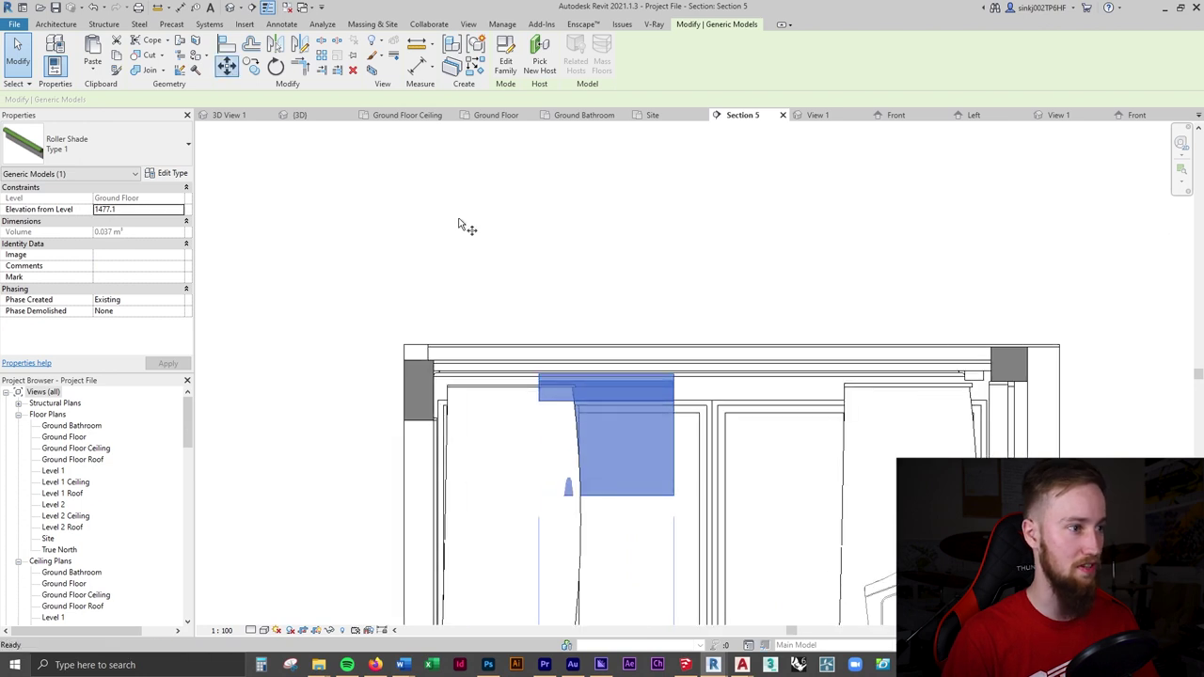
key("m")
key("v")
left_click(674, 386)
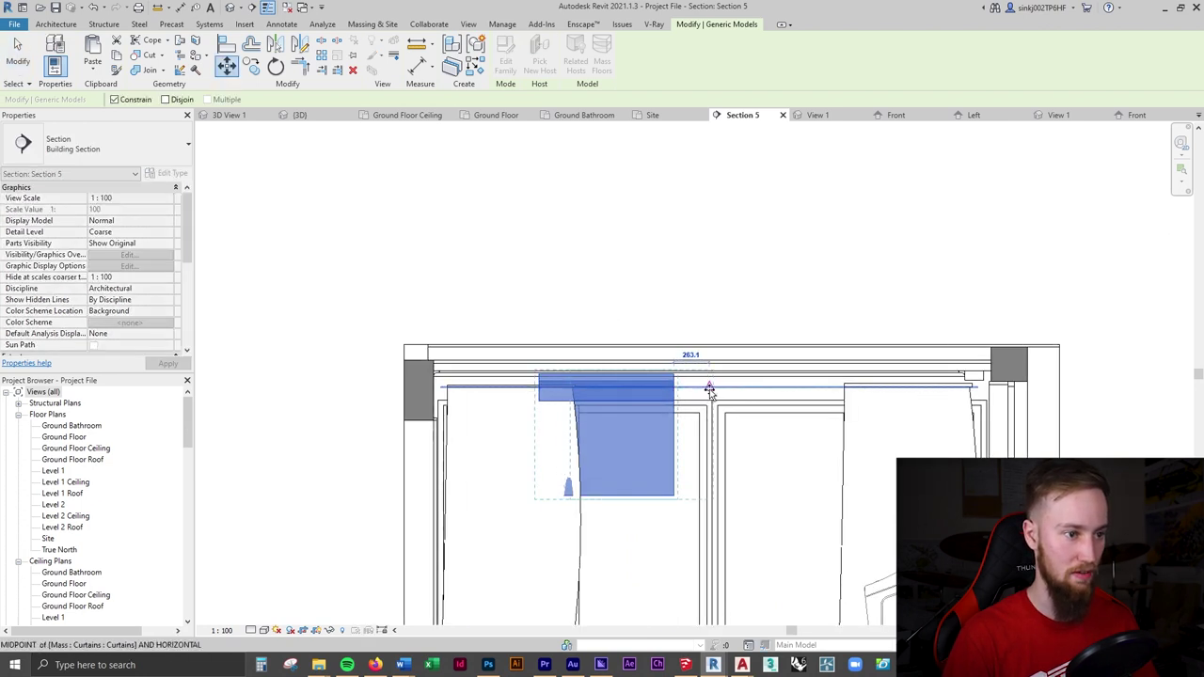
left_click(709, 391)
scroll(535, 387, "up", 7)
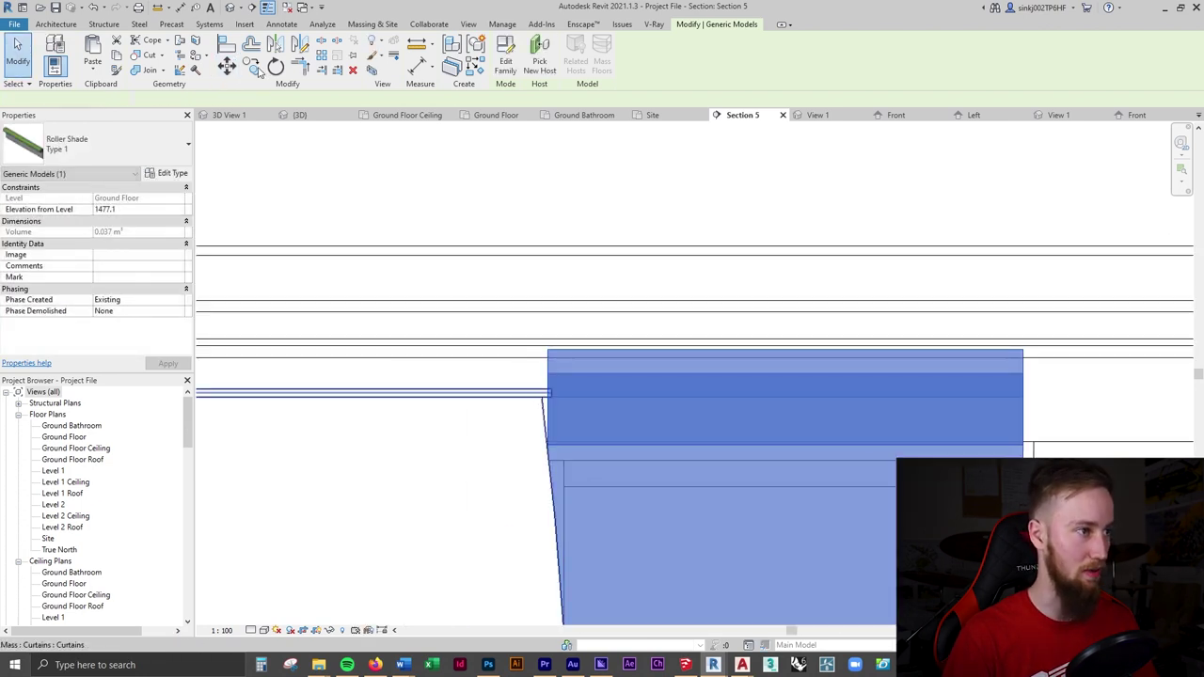
left_click(229, 69)
left_click(550, 376)
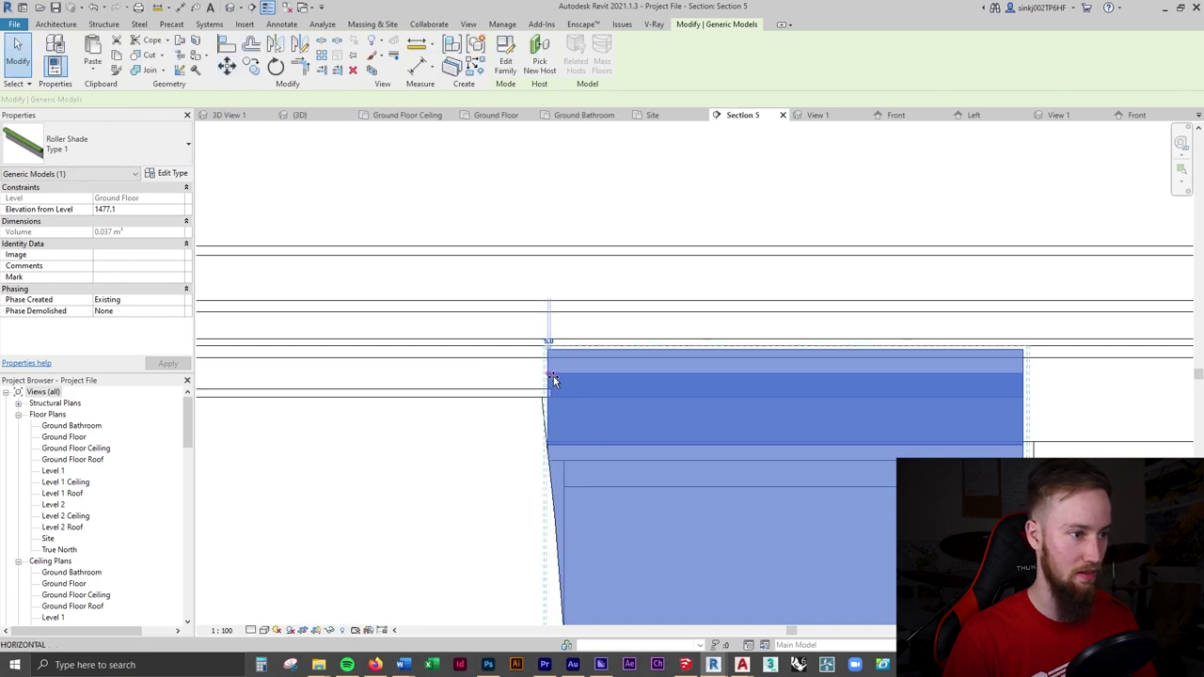
scroll(552, 376, "down", 5)
key("Escape")
key("Escape")
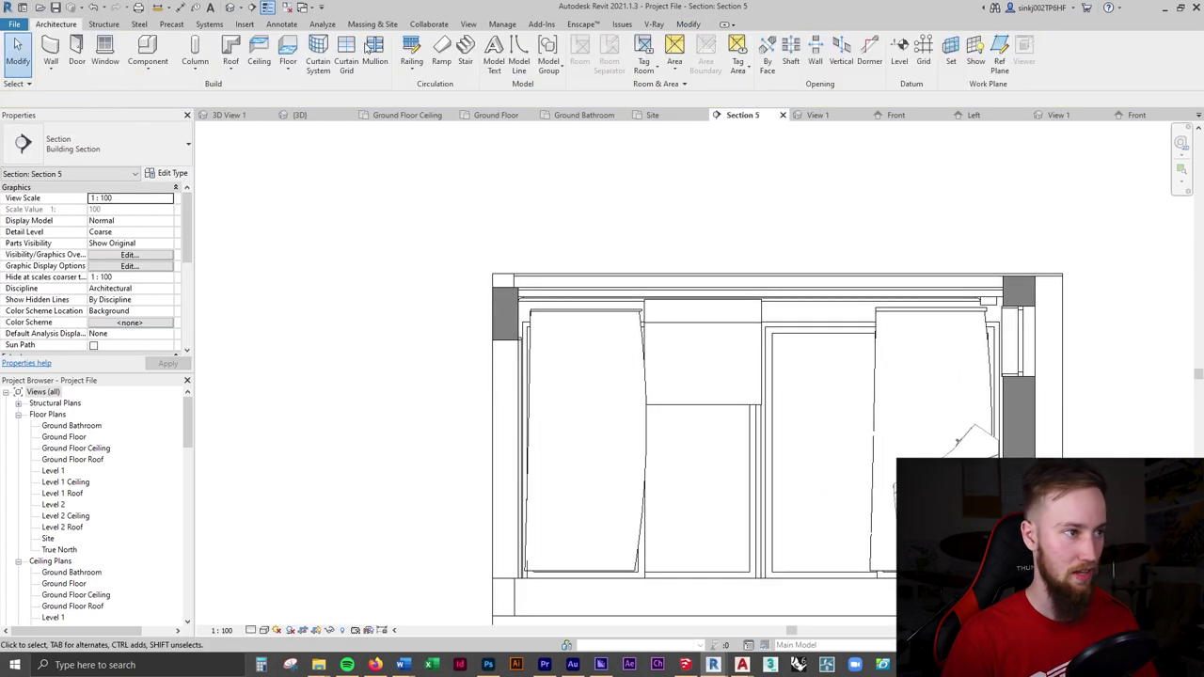
left_click(231, 115)
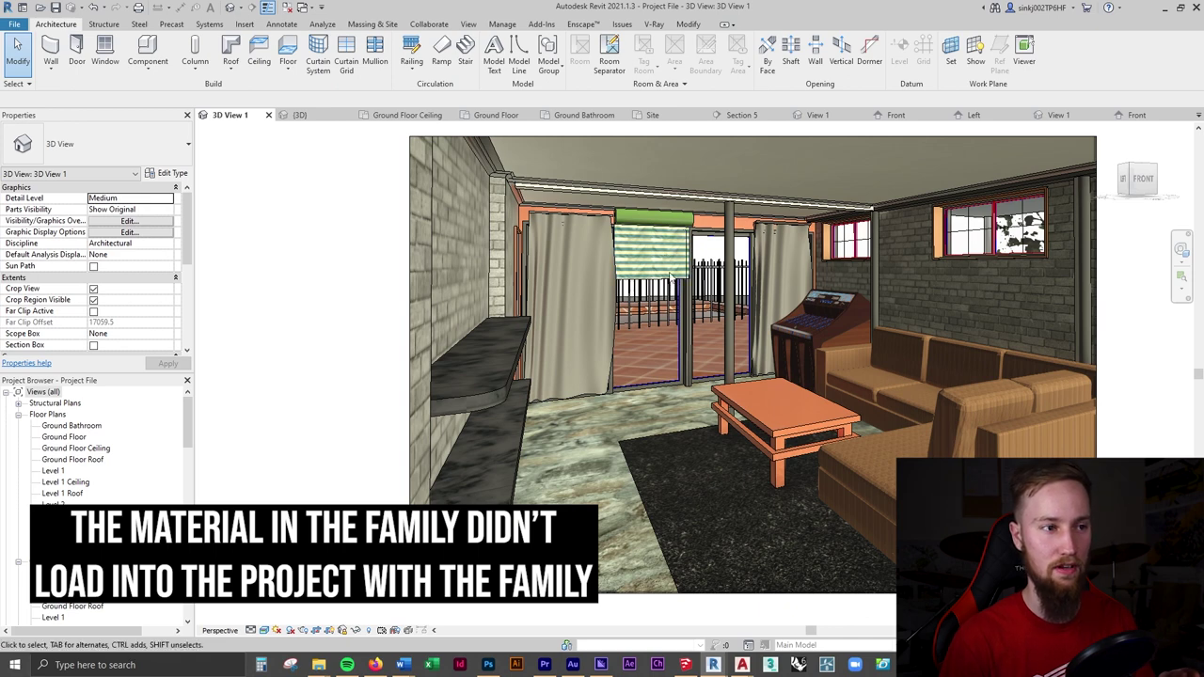
- In the Roller Shade family's 3D view, associate the fabric extrusion's material with a new type parameter named Shade Material
left_click(1198, 116)
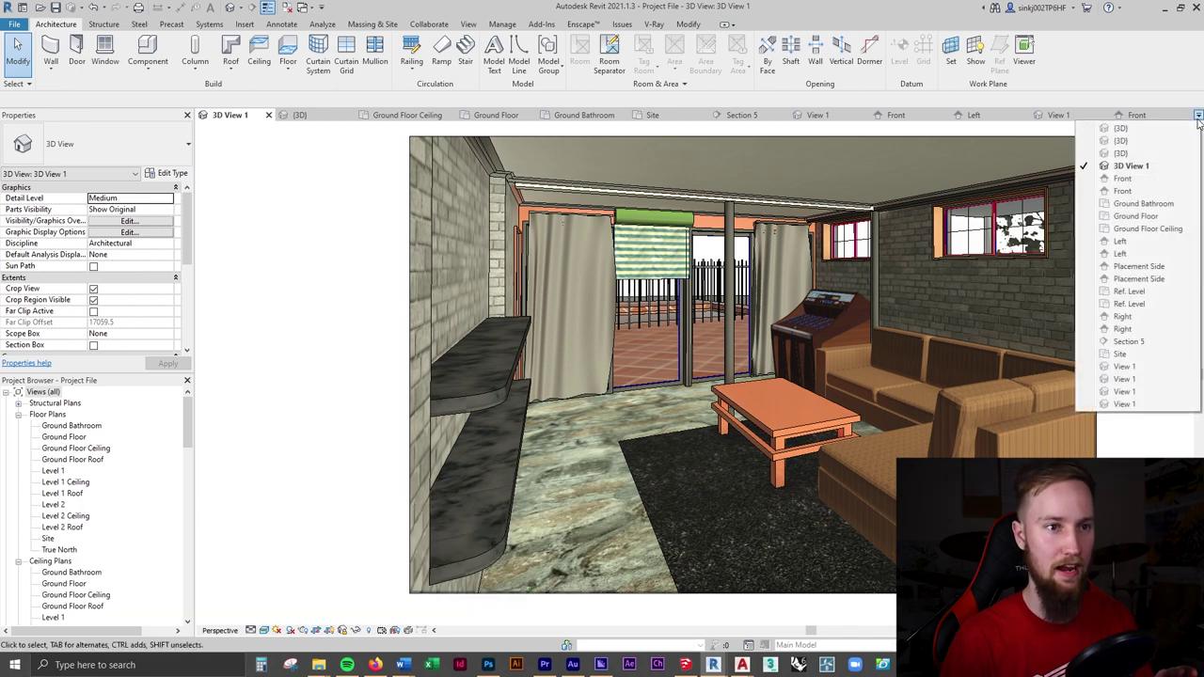
left_click(1152, 162)
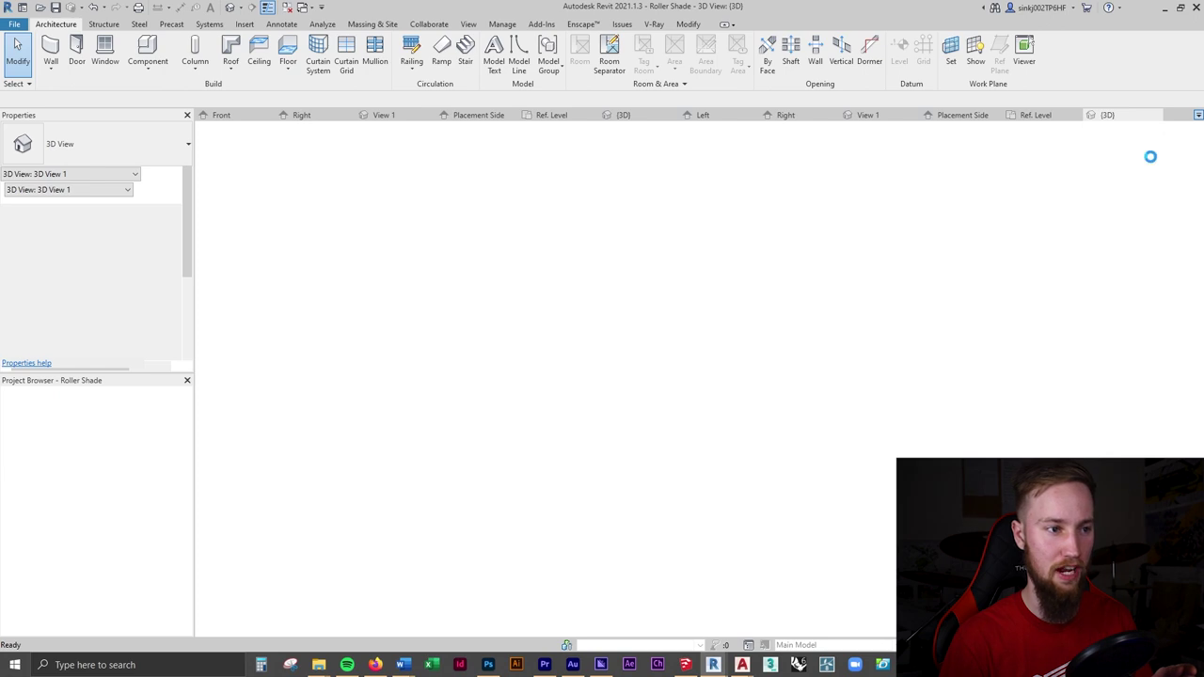
left_click(713, 371)
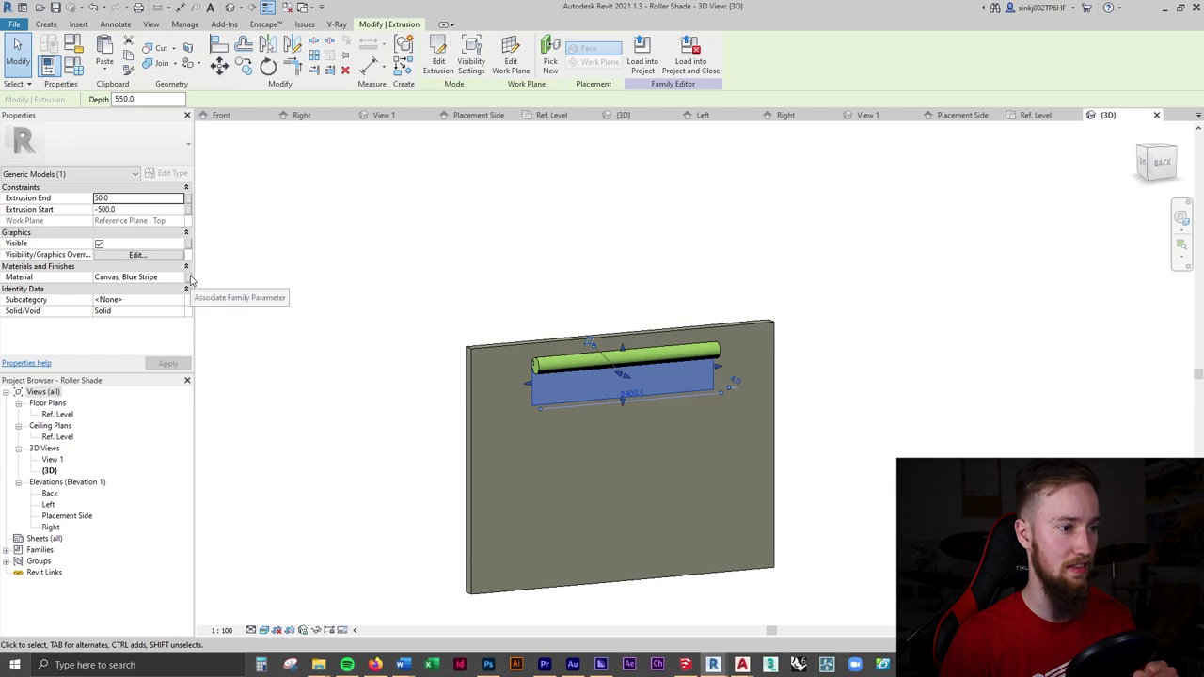
left_click(191, 278)
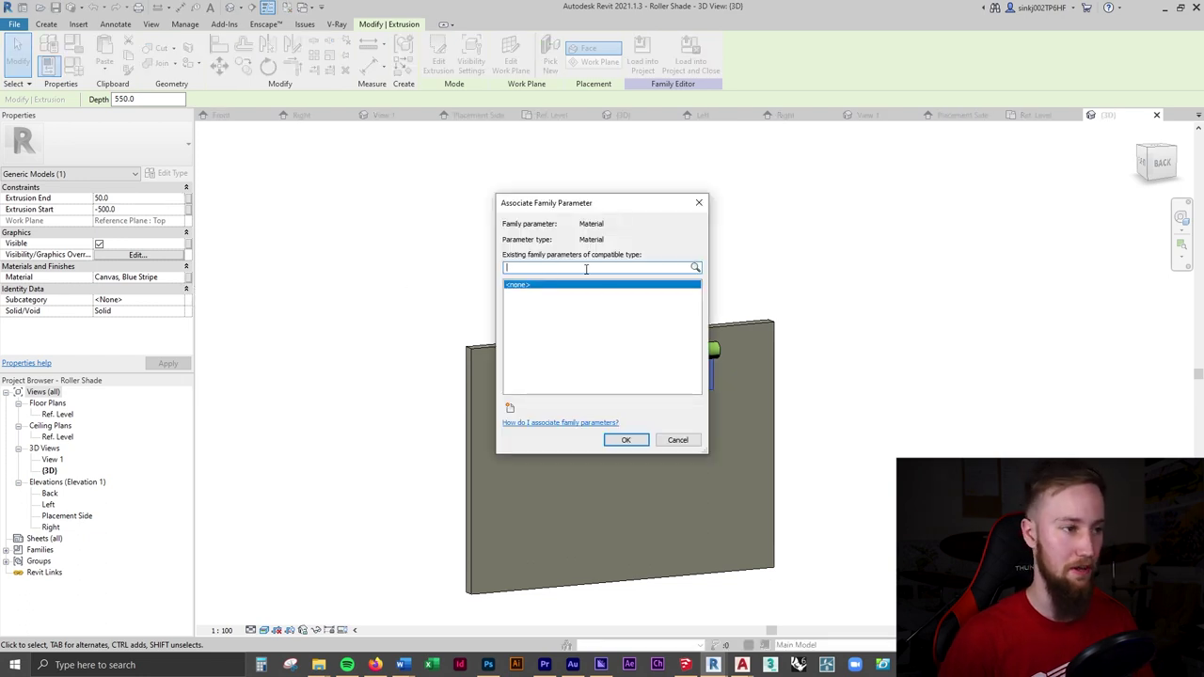
left_click(511, 409)
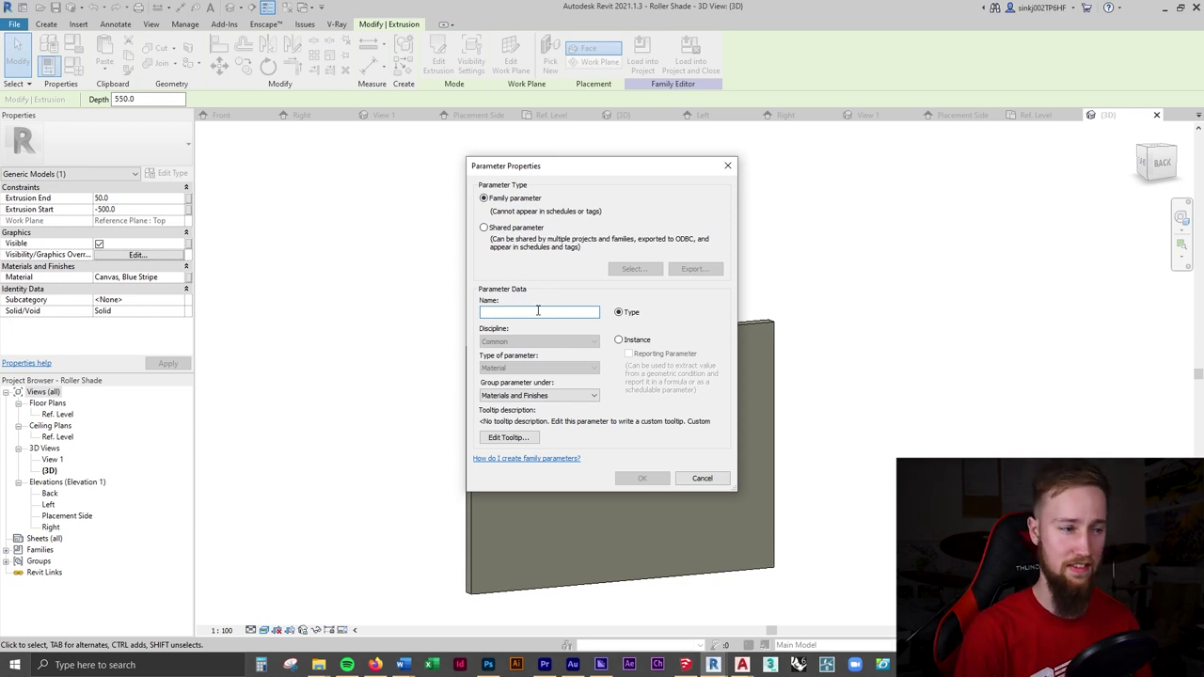
type("Shade Material")
left_click(643, 478)
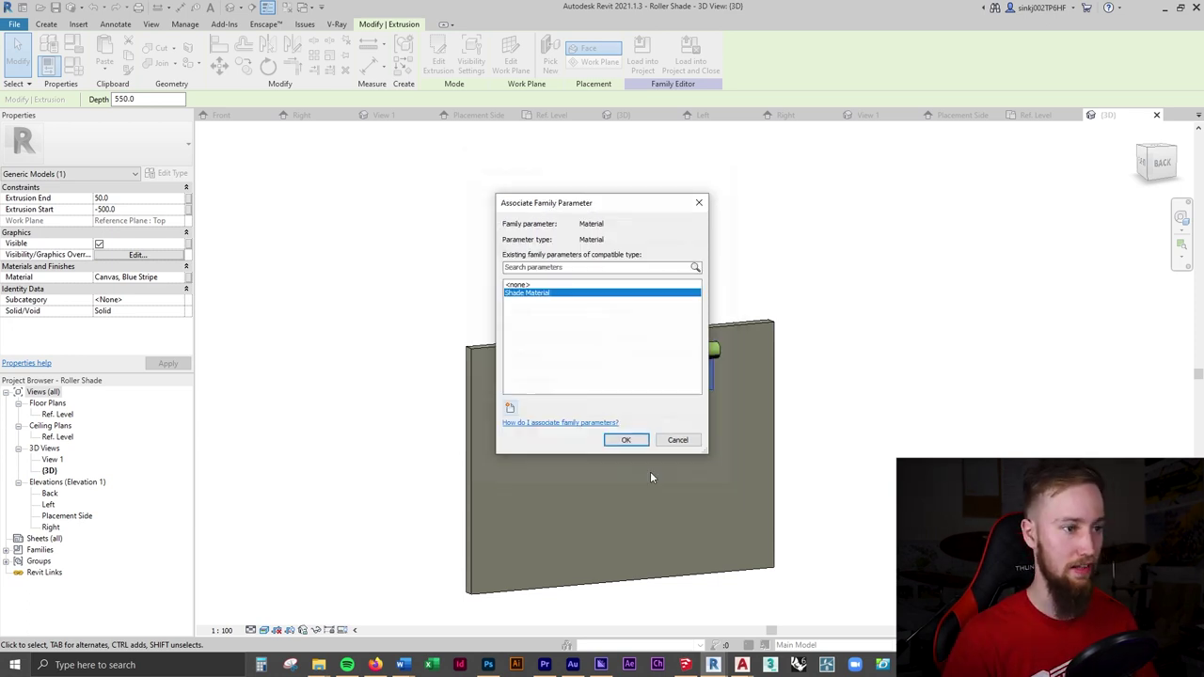
left_click(633, 437)
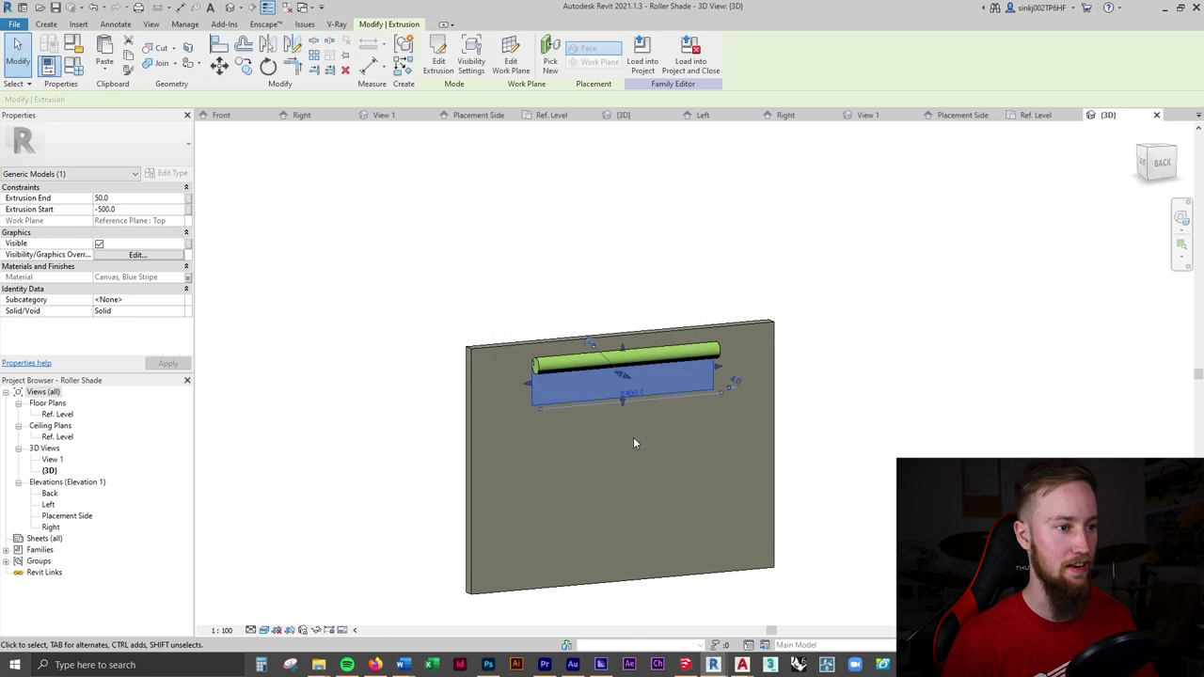
key("Escape")
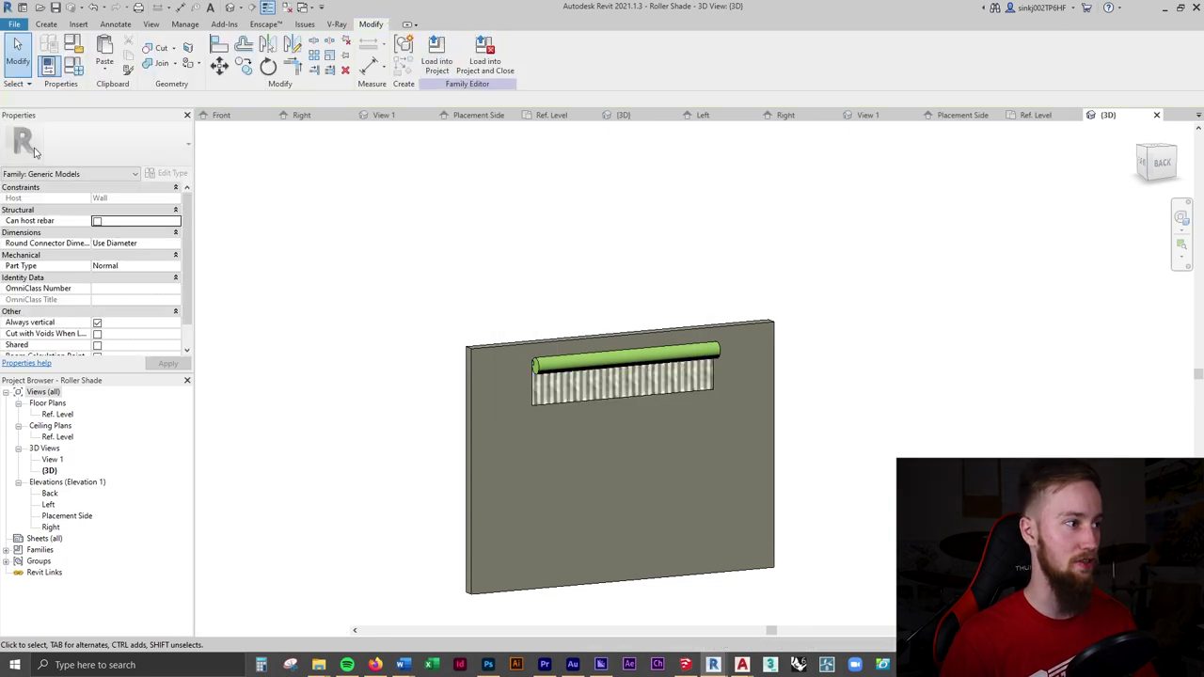
- Load the updated family into the project and set the placed shade type's Shade Material to Canvas, Blue Stripe
left_click(436, 71)
key("Return")
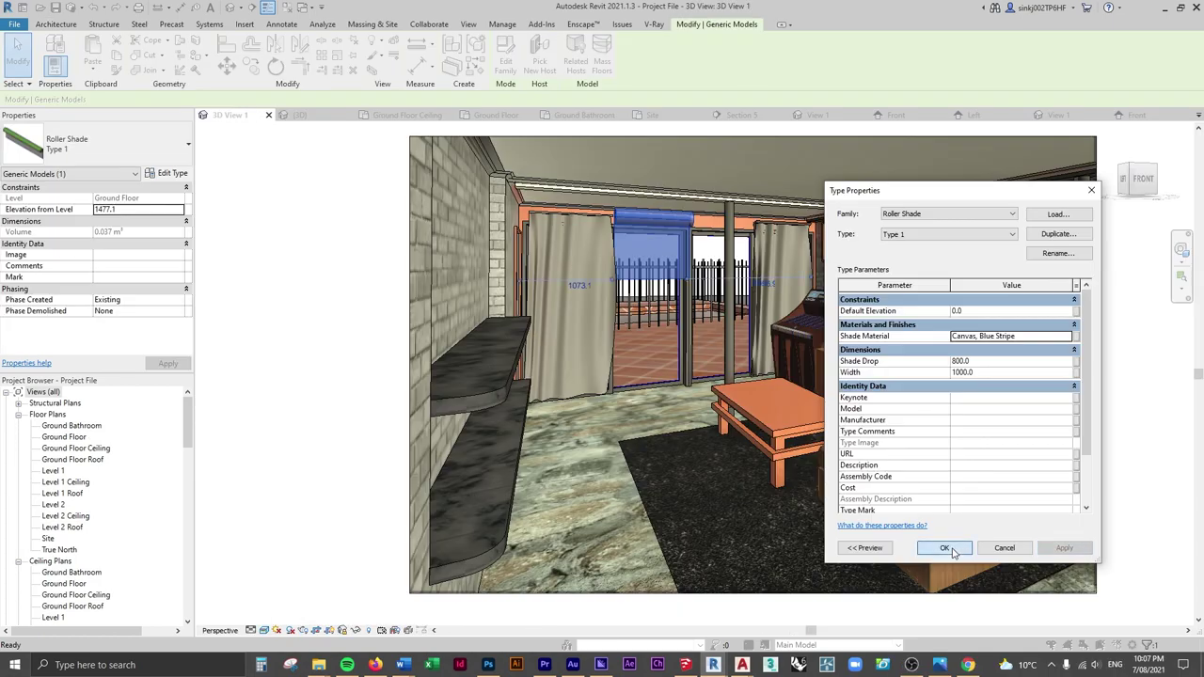
left_click(953, 552)
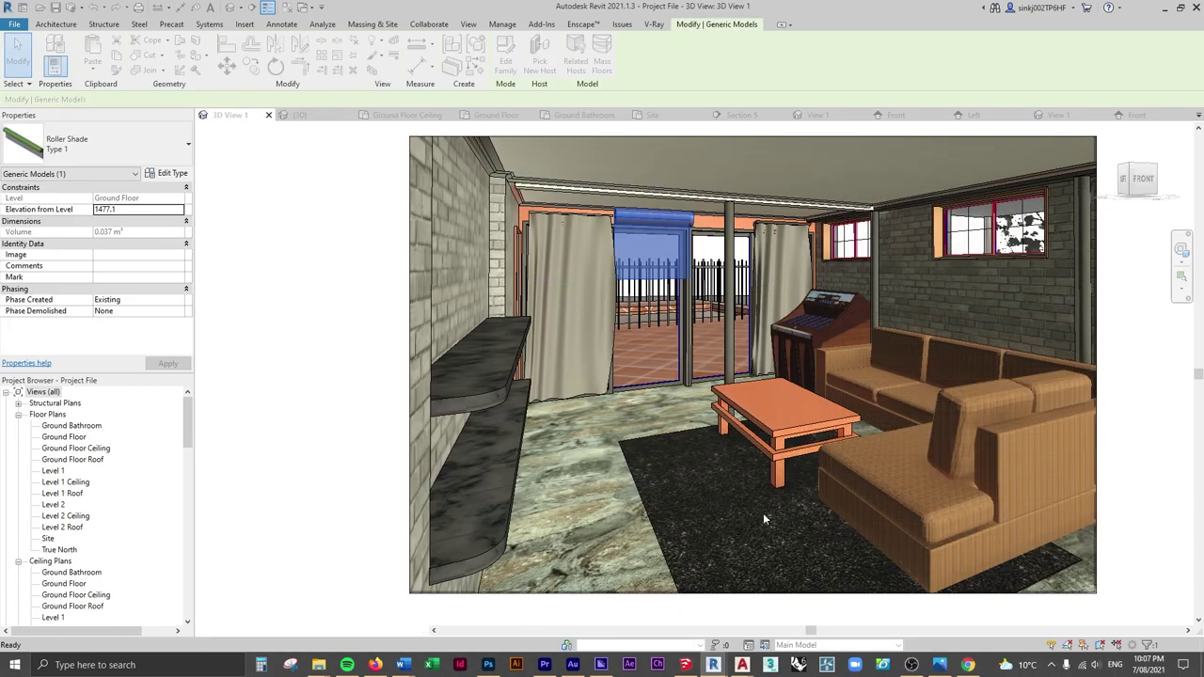
left_click(398, 372)
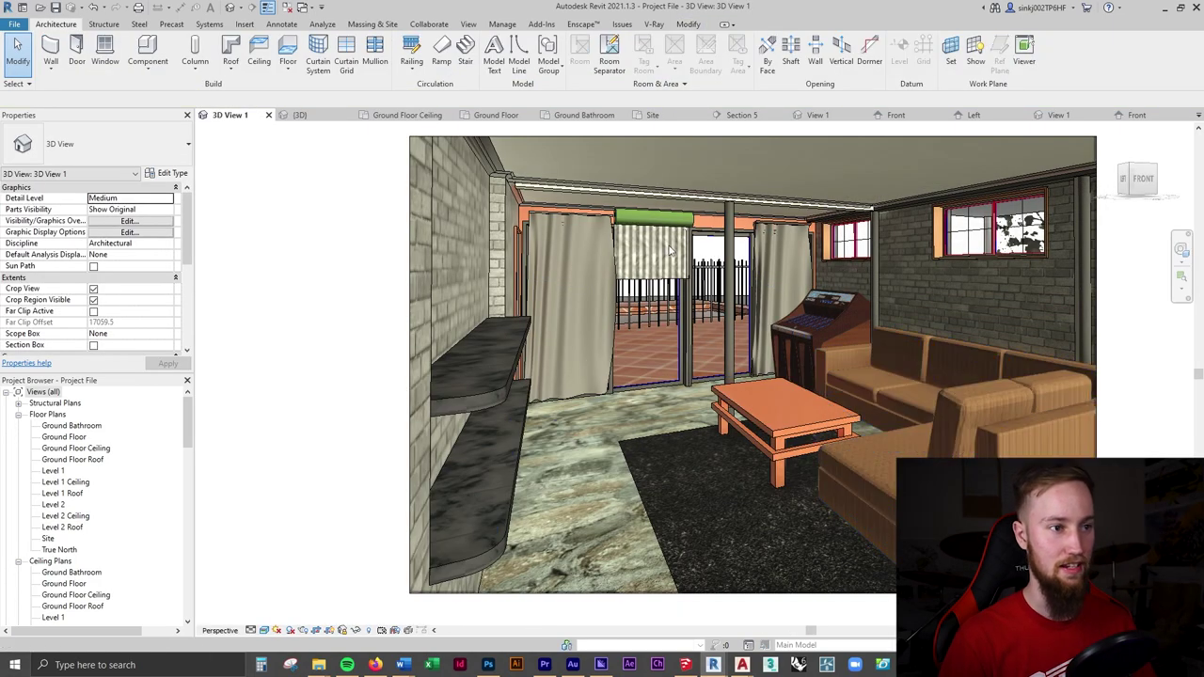
- Edit the profile of the roller sweep in the Roller Shade family and set its circle radius to 50 mm
key("alt+Tab")
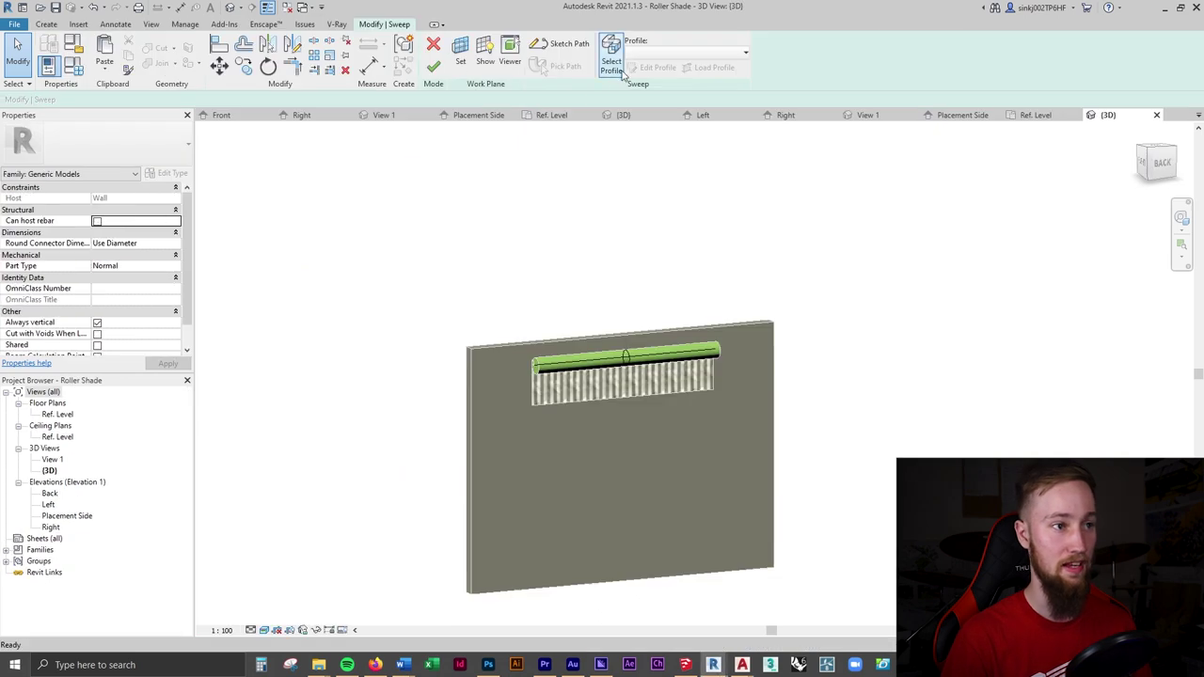
scroll(636, 363, "up", 4)
left_click(617, 345)
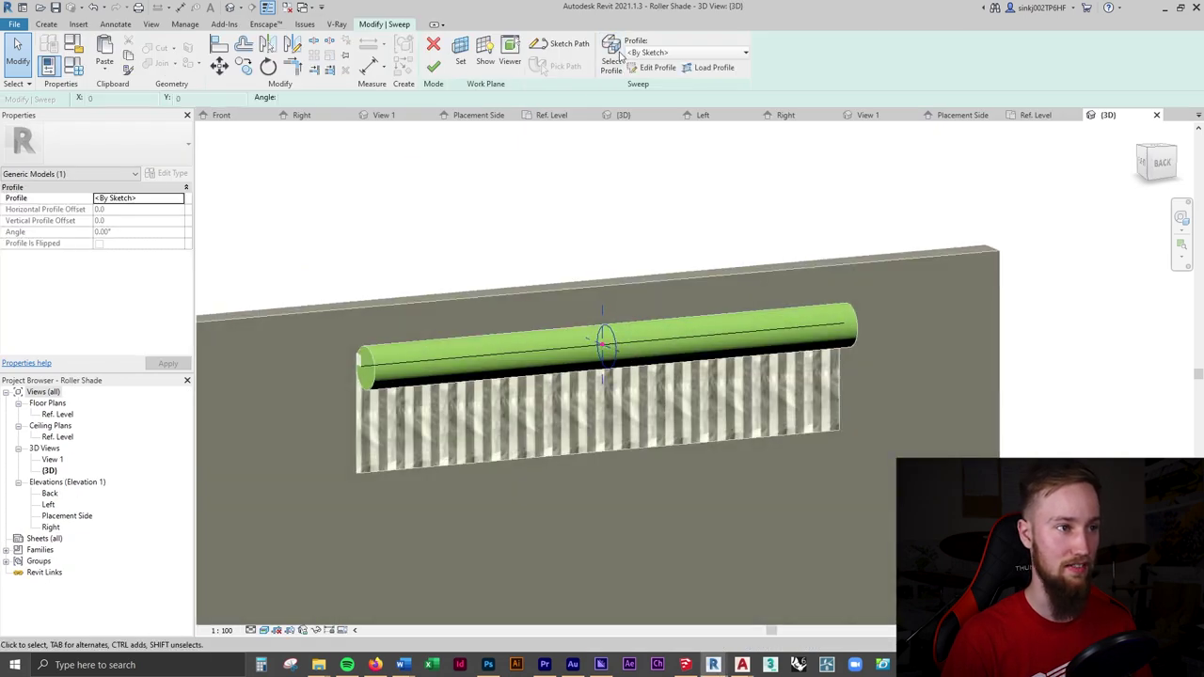
left_click(654, 68)
middle_click_drag(664, 385, 643, 363, "shift")
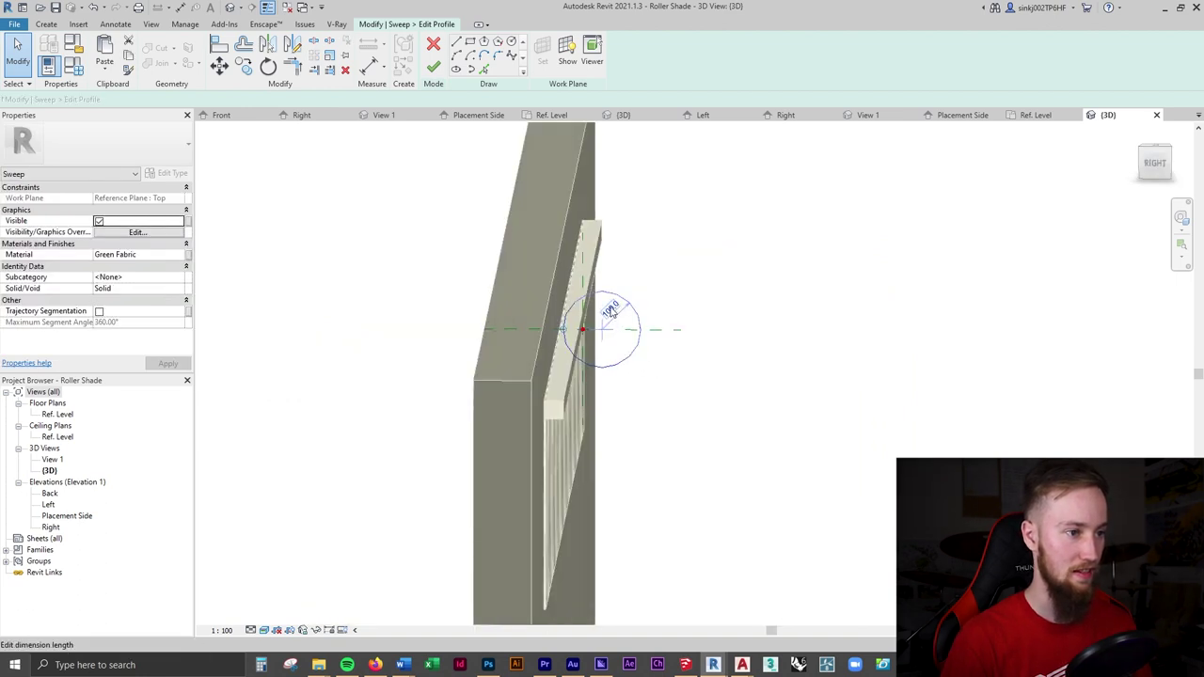
left_click(611, 310)
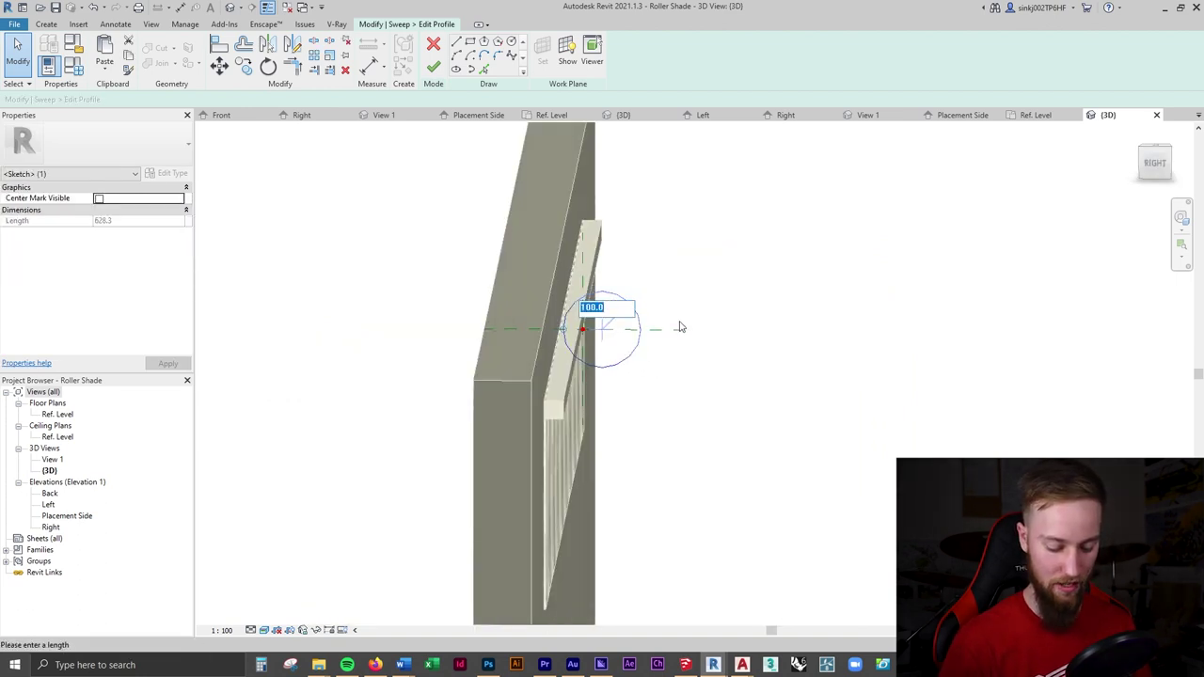
type("50")
key("Return")
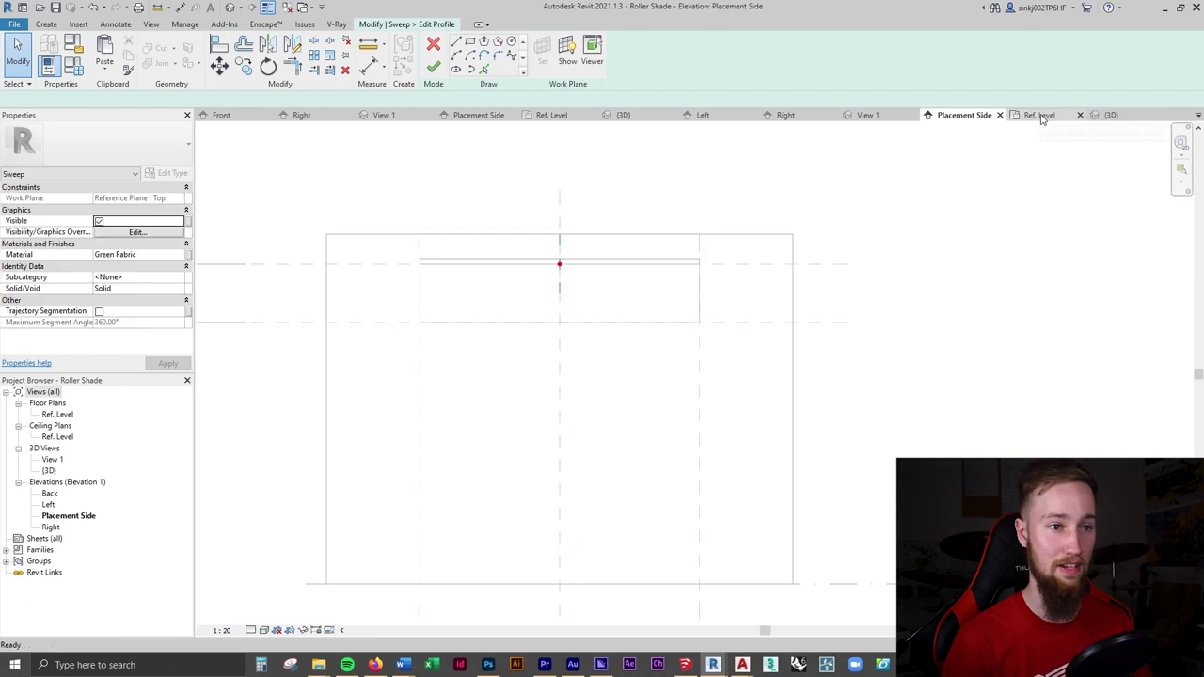
- Finish the roller sweep edit from the Ref. Level plan and reload the family into the project, overwriting the existing version
left_click(1038, 117)
scroll(544, 411, "up", 5)
mouse_move(554, 357)
left_mouse_down()
mouse_move(653, 449)
mouse_move(596, 422)
mouse_move(595, 468)
left_mouse_up()
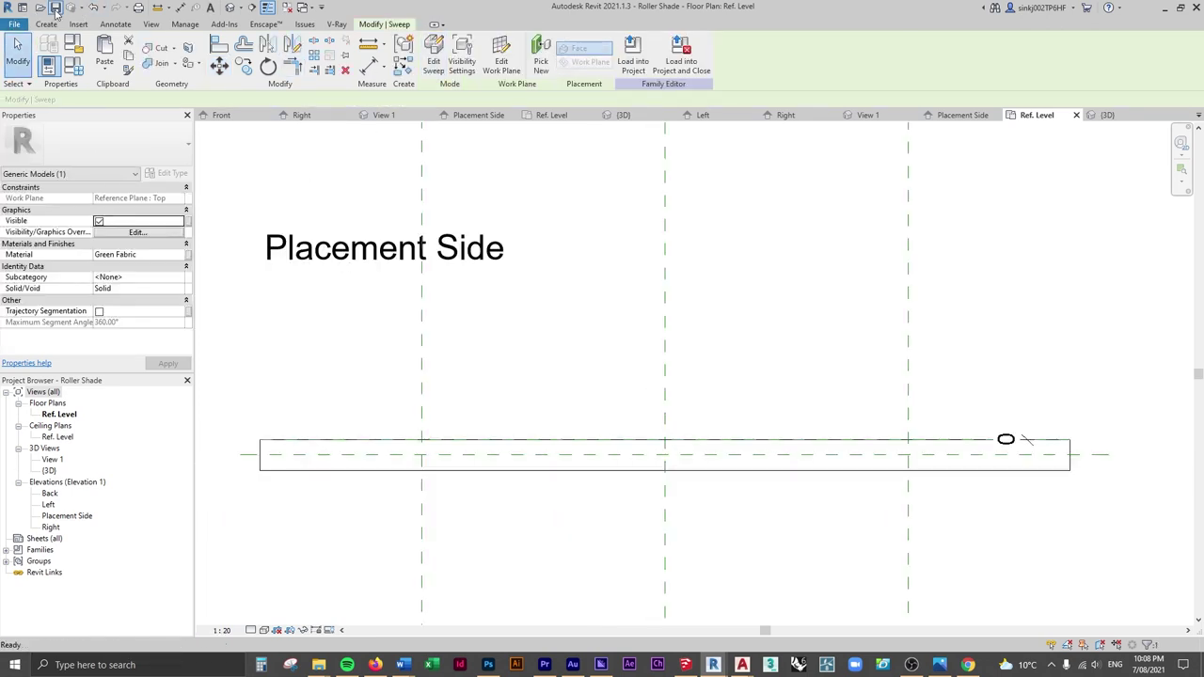
key("Escape")
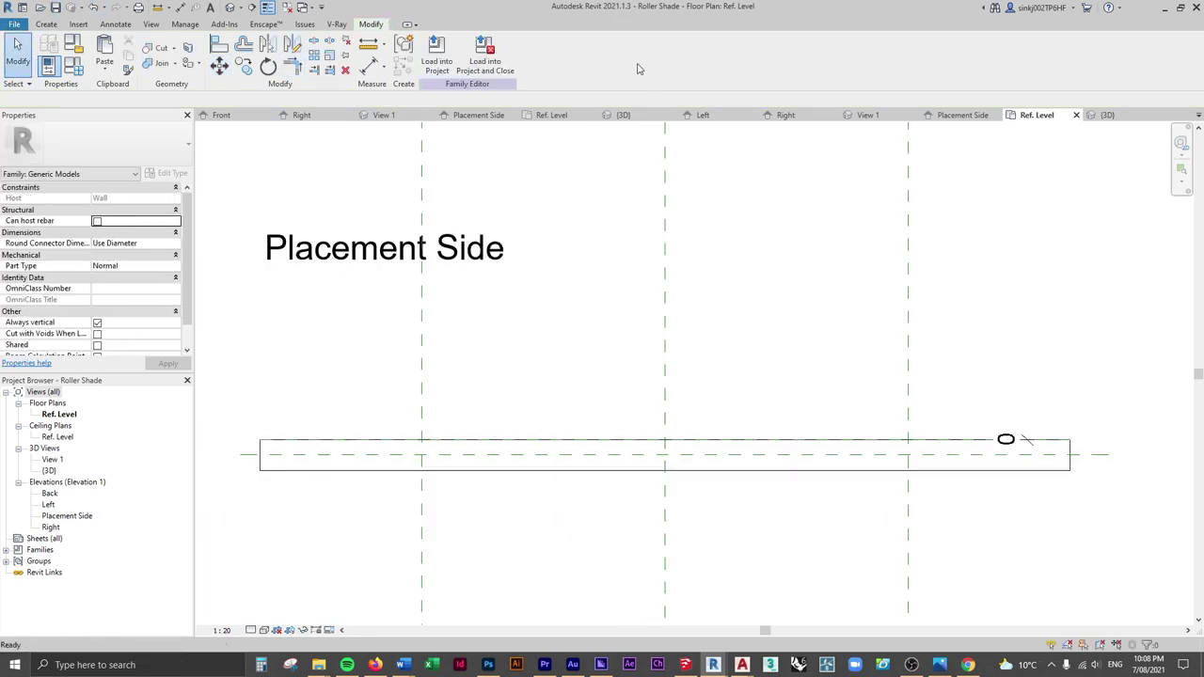
left_click(436, 55)
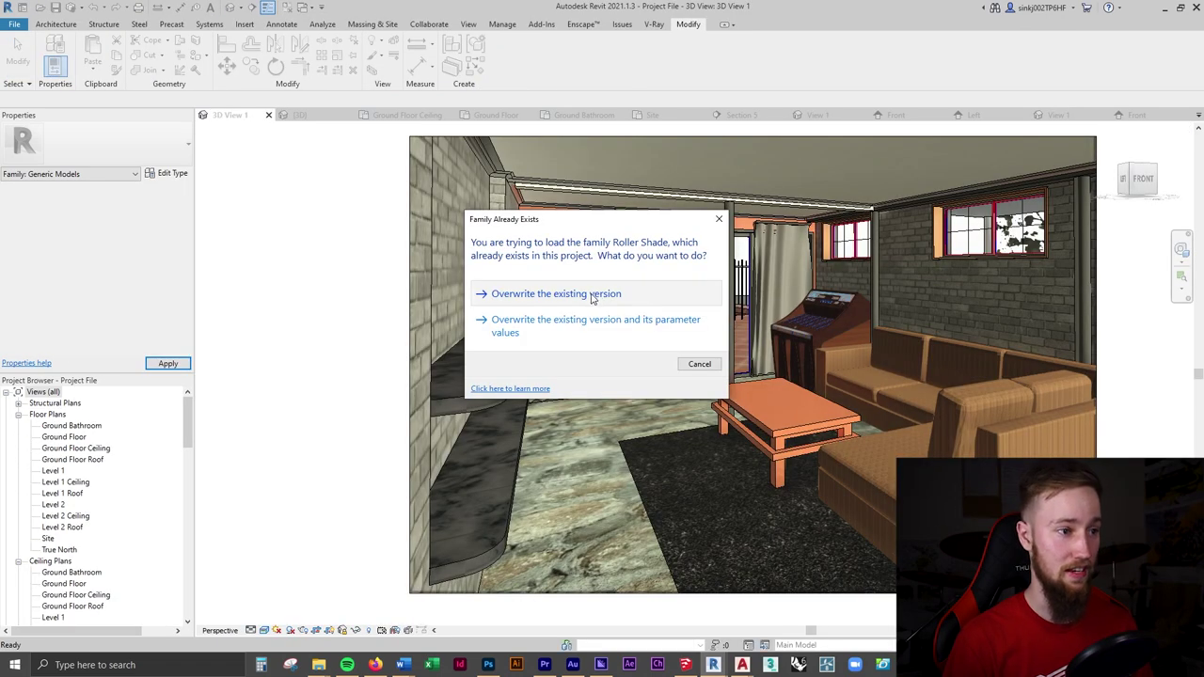
left_click(592, 294)
key("Escape")
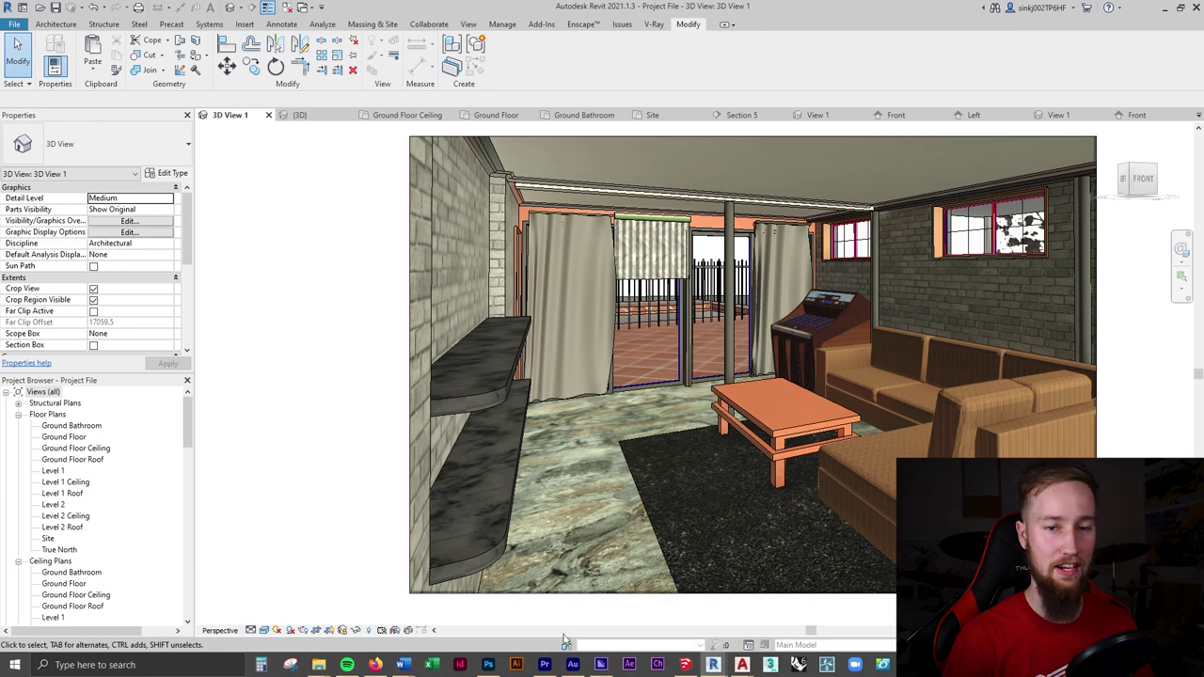
- Switch to the Enscape render of the lounge room and compare the shade over the sliding door with the reference photo
mouse_move(713, 665)
left_click(778, 638)
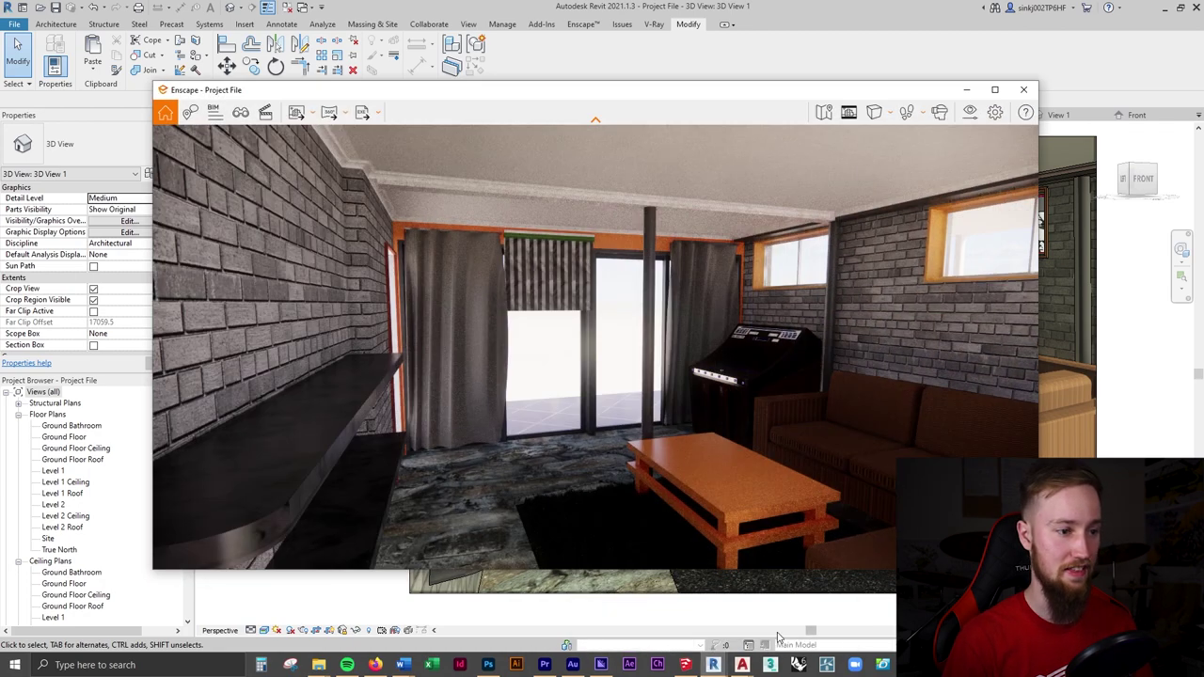
mouse_move(451, 305)
left_mouse_down()
mouse_move(370, 226)
mouse_move(452, 301)
left_mouse_up()
key("alt+Tab")
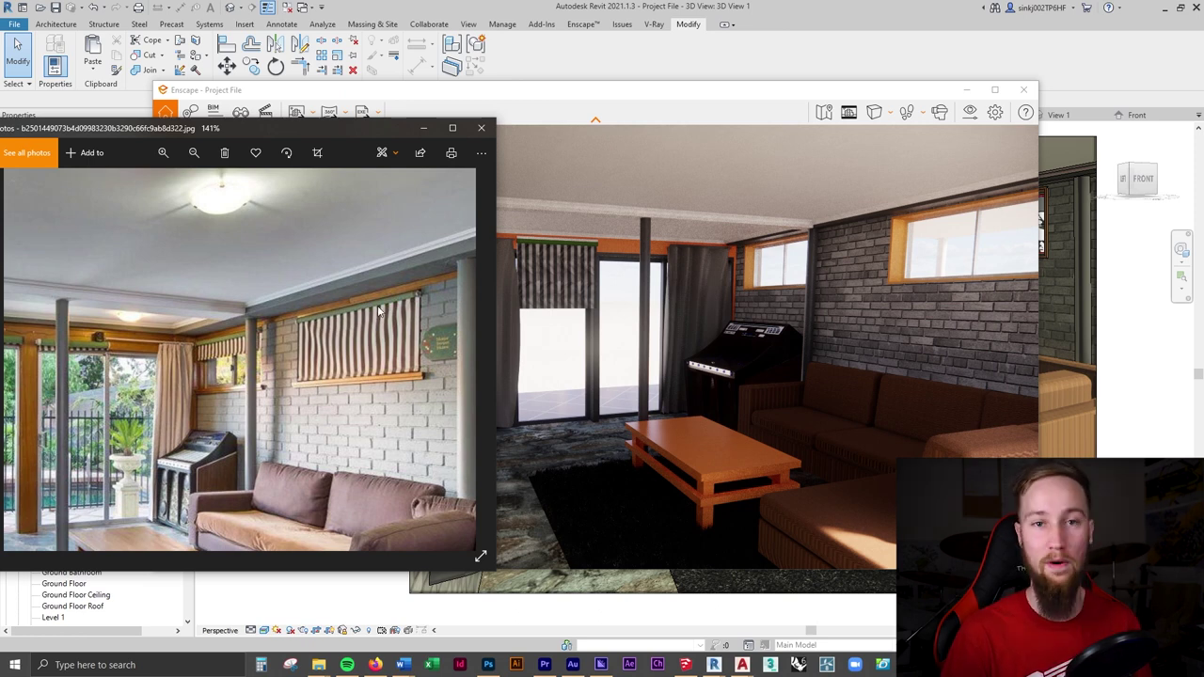
key("Right")
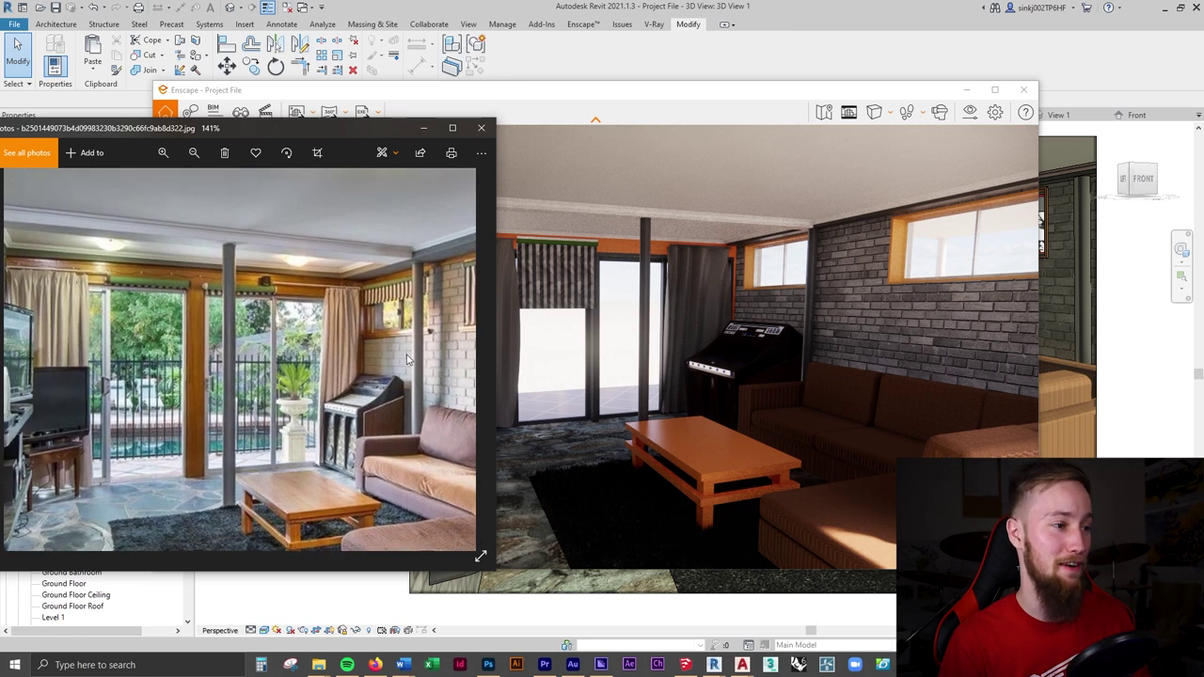
key("Right")
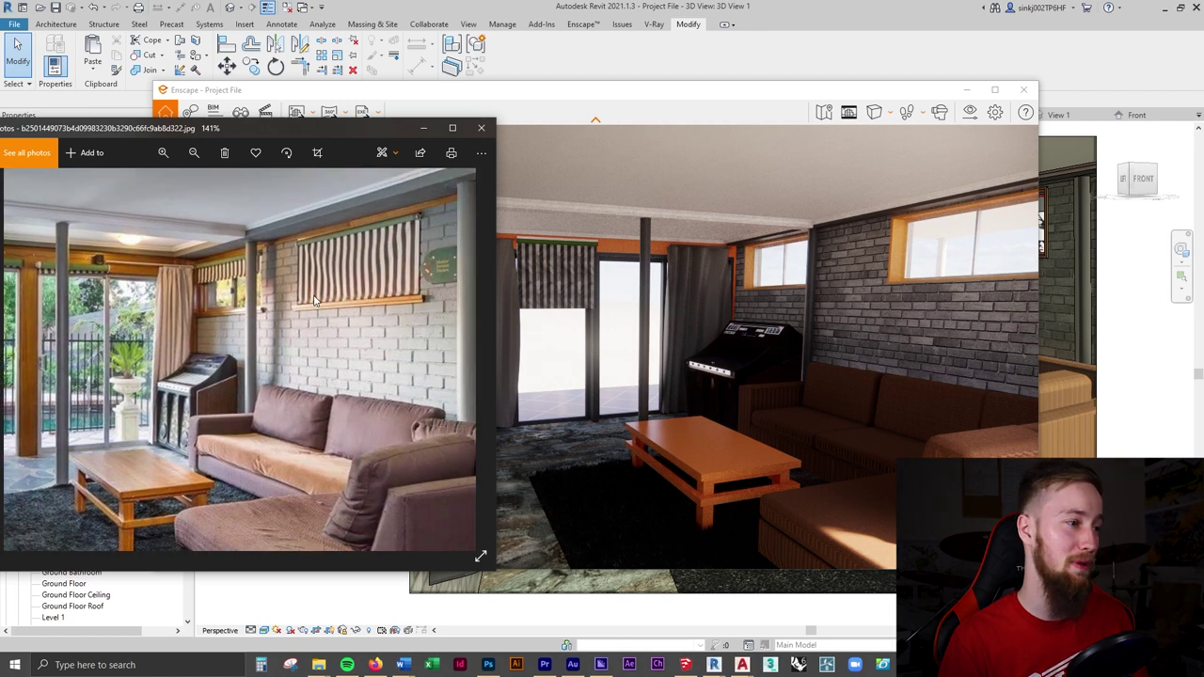
scroll(312, 361, "down", 4)
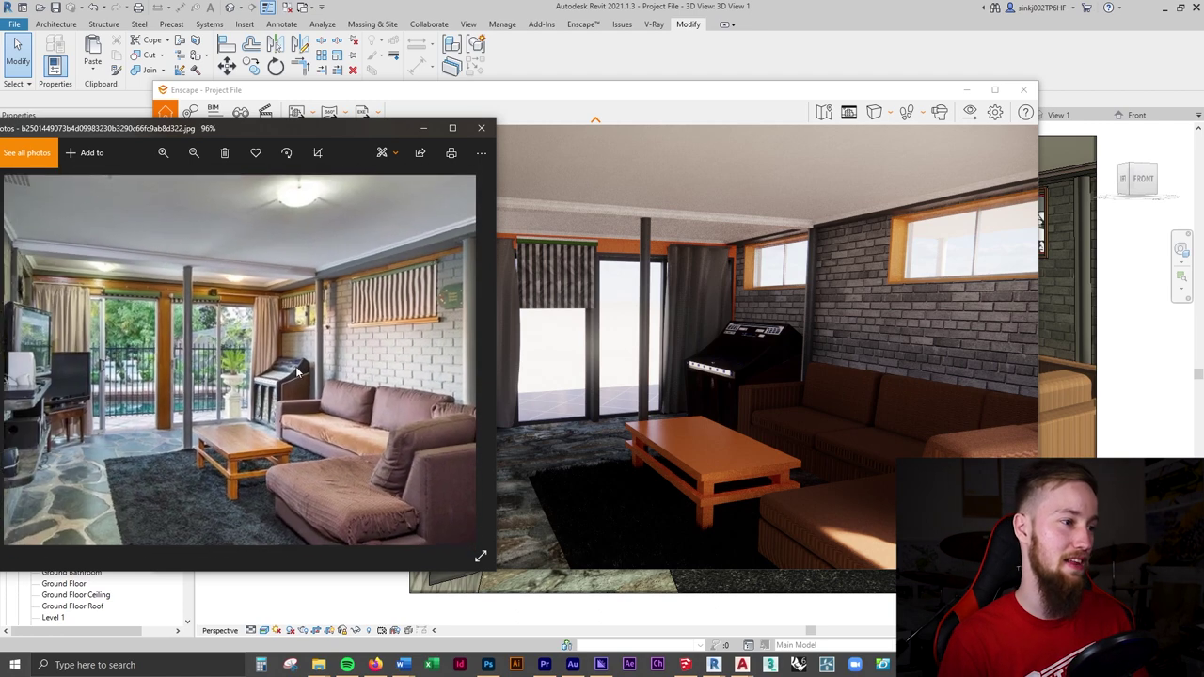
- Check the reference photo, then copy the roller shade in Section 5 about 1060 mm sideways over the neighbouring sliding door panel
scroll(400, 309, "up", 3)
scroll(400, 311, "down", 2)
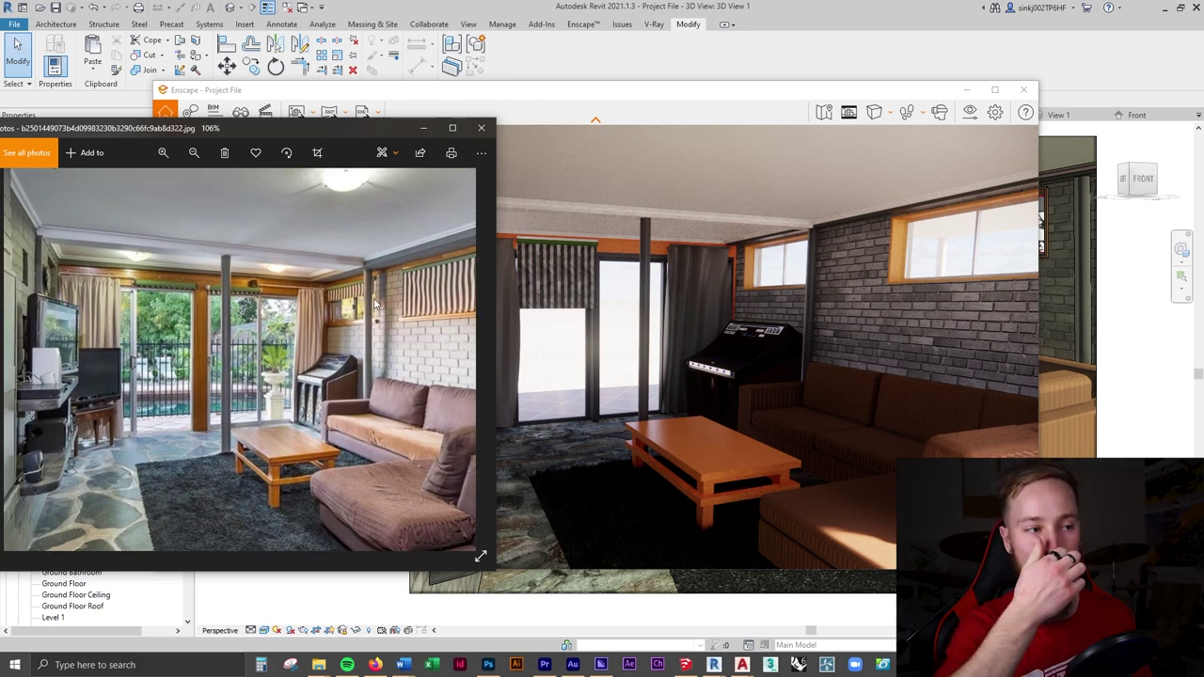
left_click_drag(406, 296, 282, 337)
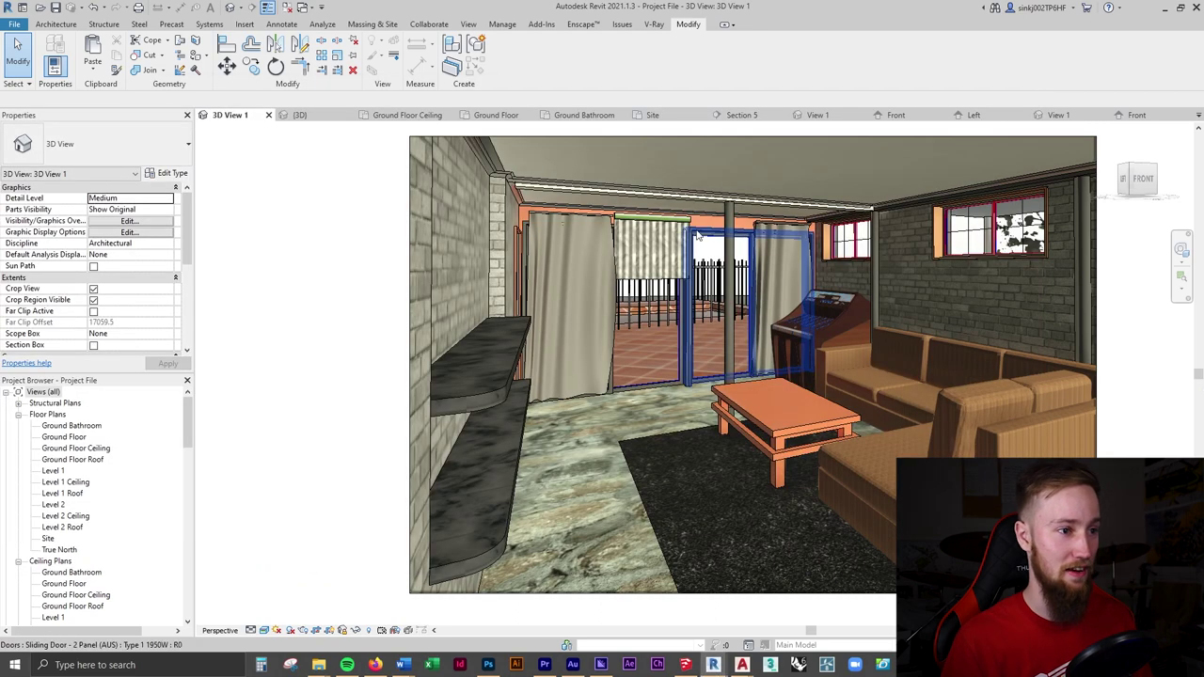
left_click(741, 114)
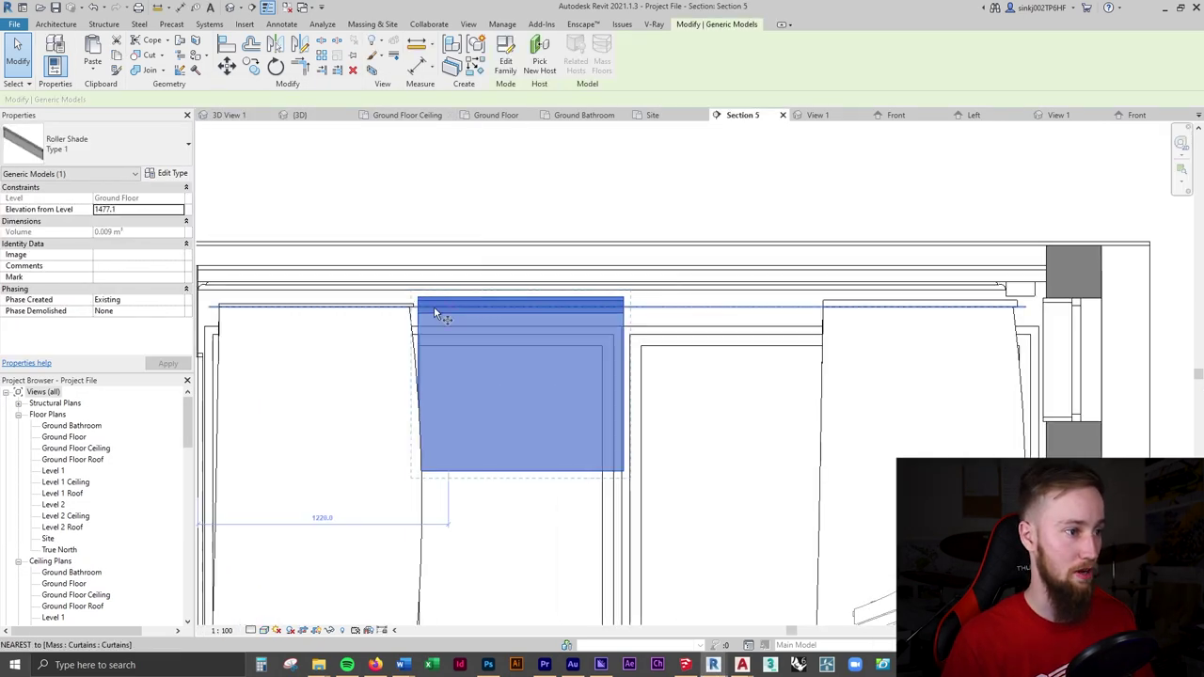
key("m")
key("v")
left_click(433, 299)
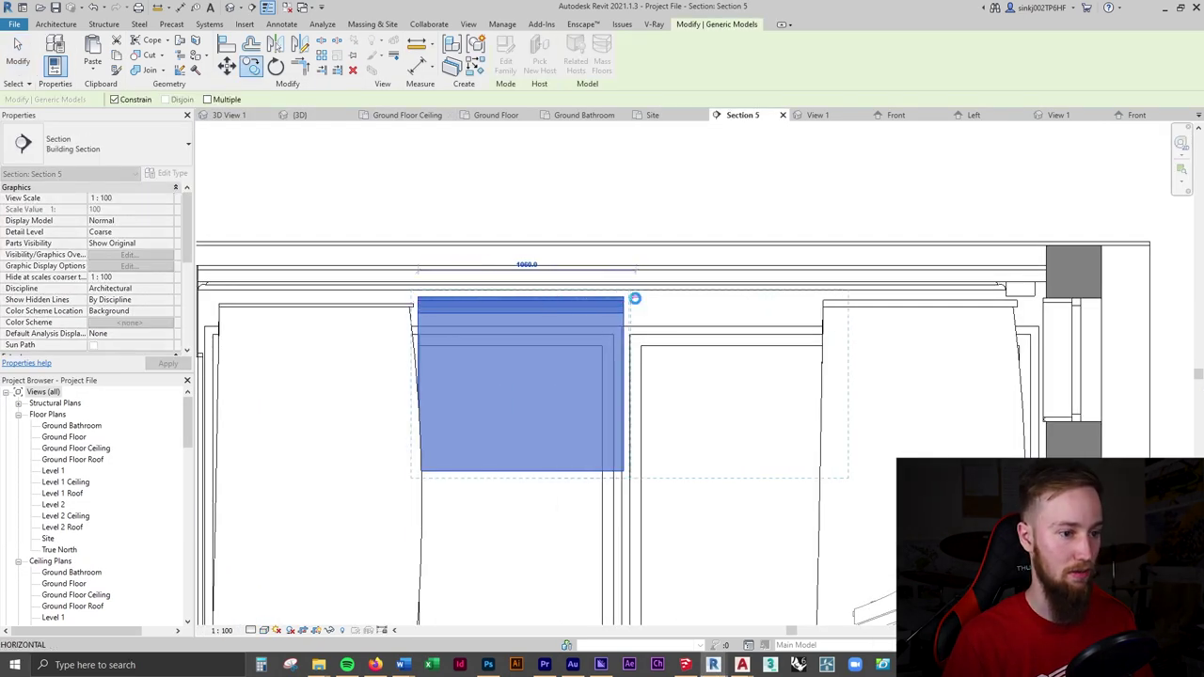
left_click(634, 300)
- Duplicate the copied shade's type as Type 2 and shorten its Shade Drop, following the reference photo
key("alt+Tab")
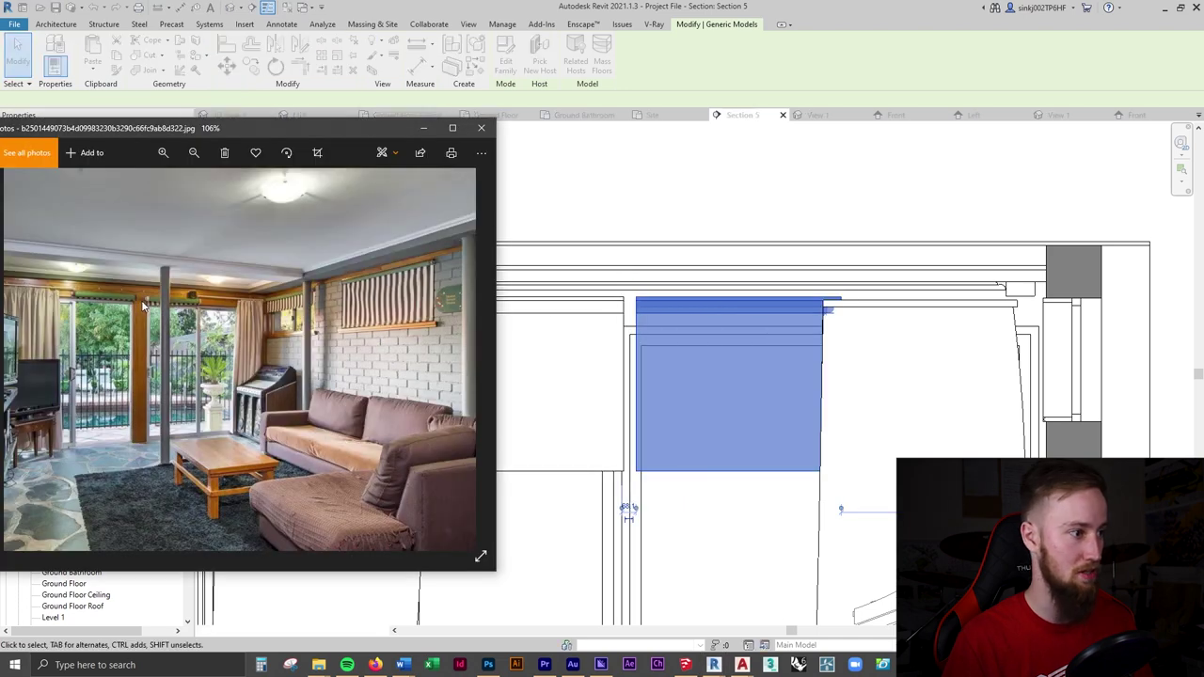
left_click(691, 518)
scroll(692, 472, "down", 1)
scroll(693, 472, "down", 1)
left_click(711, 372)
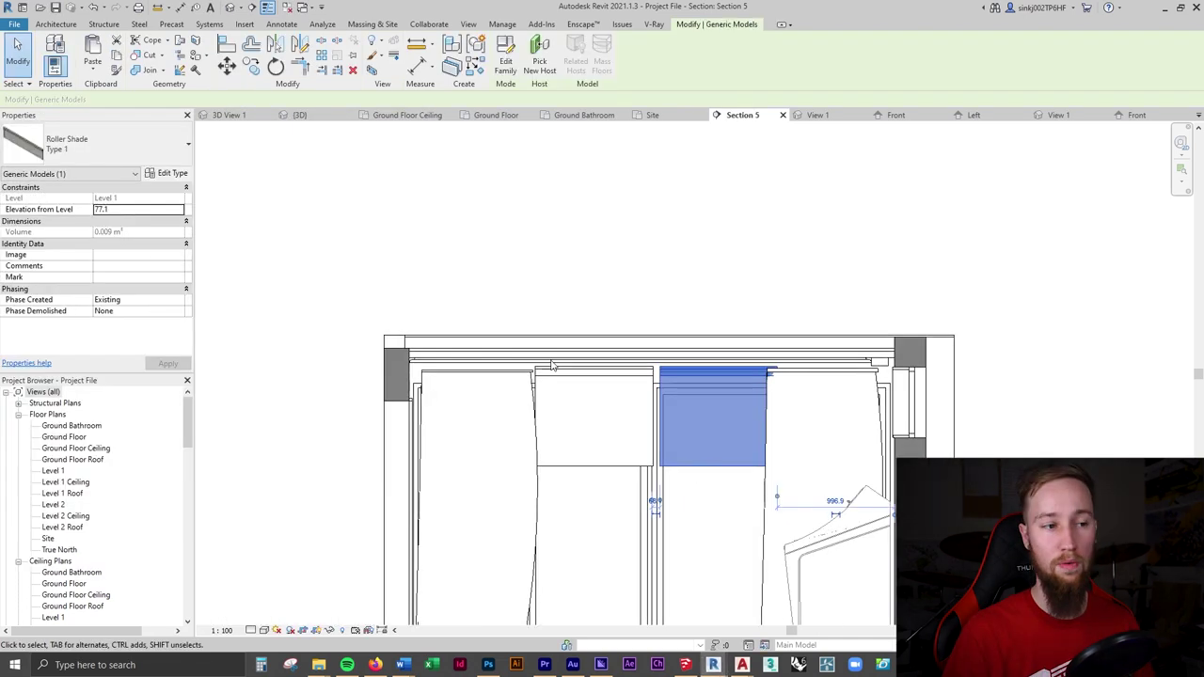
left_click(173, 174)
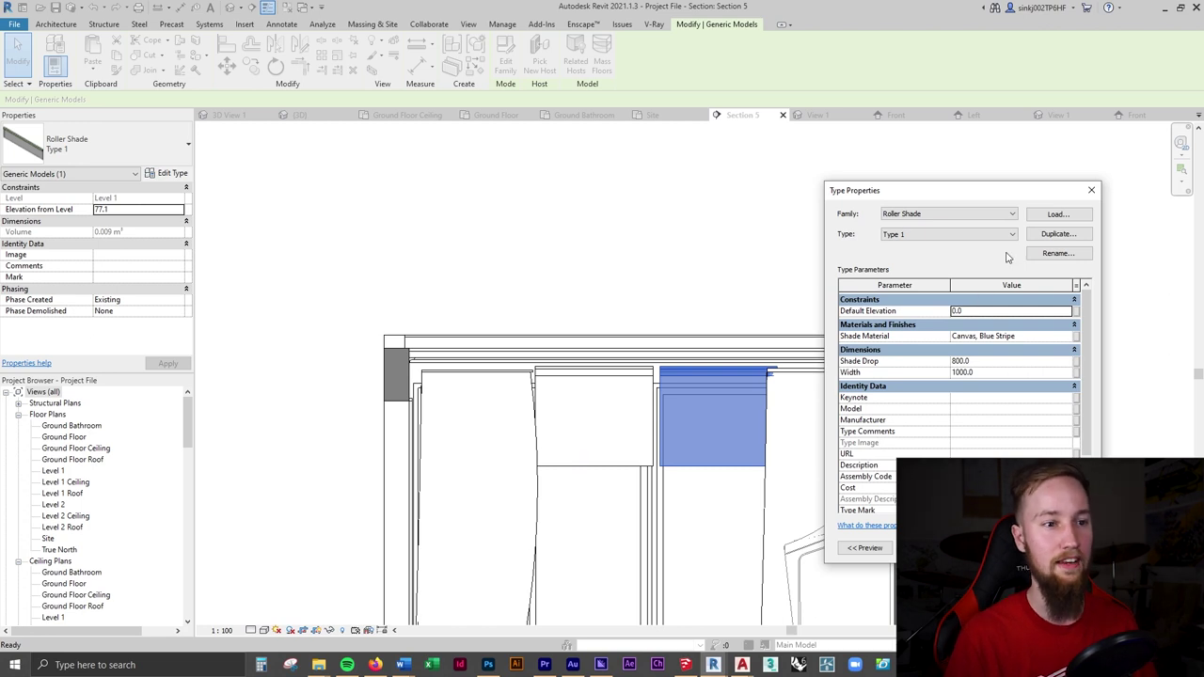
left_click(1048, 235)
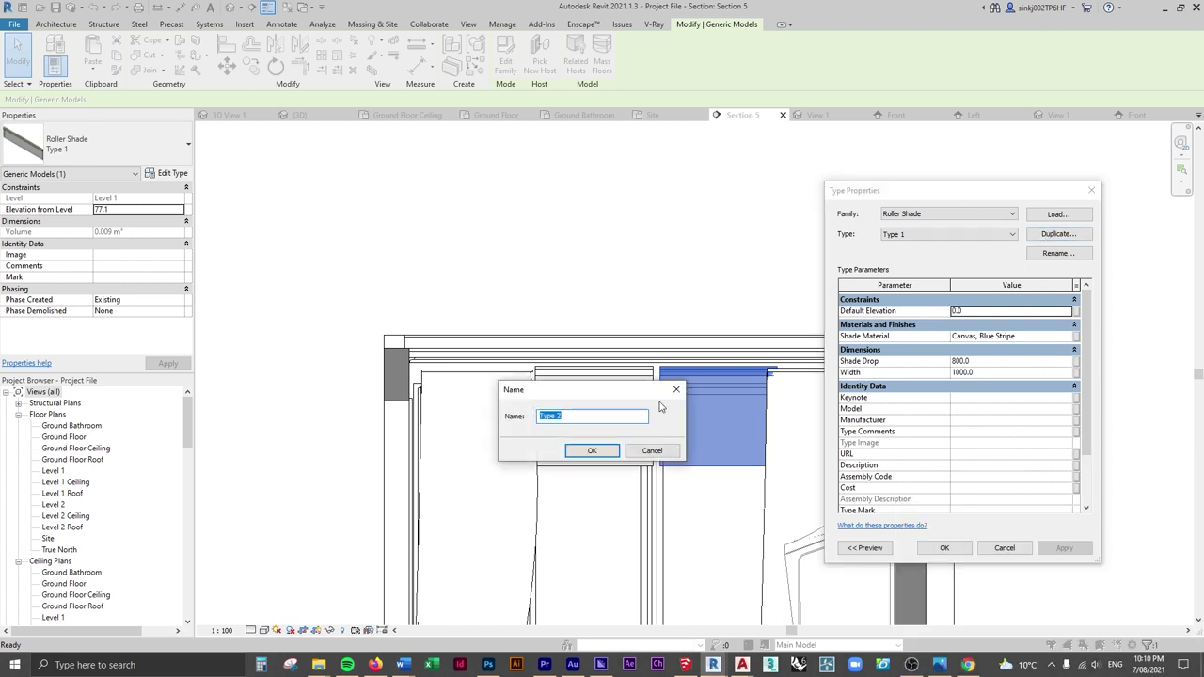
key("Return")
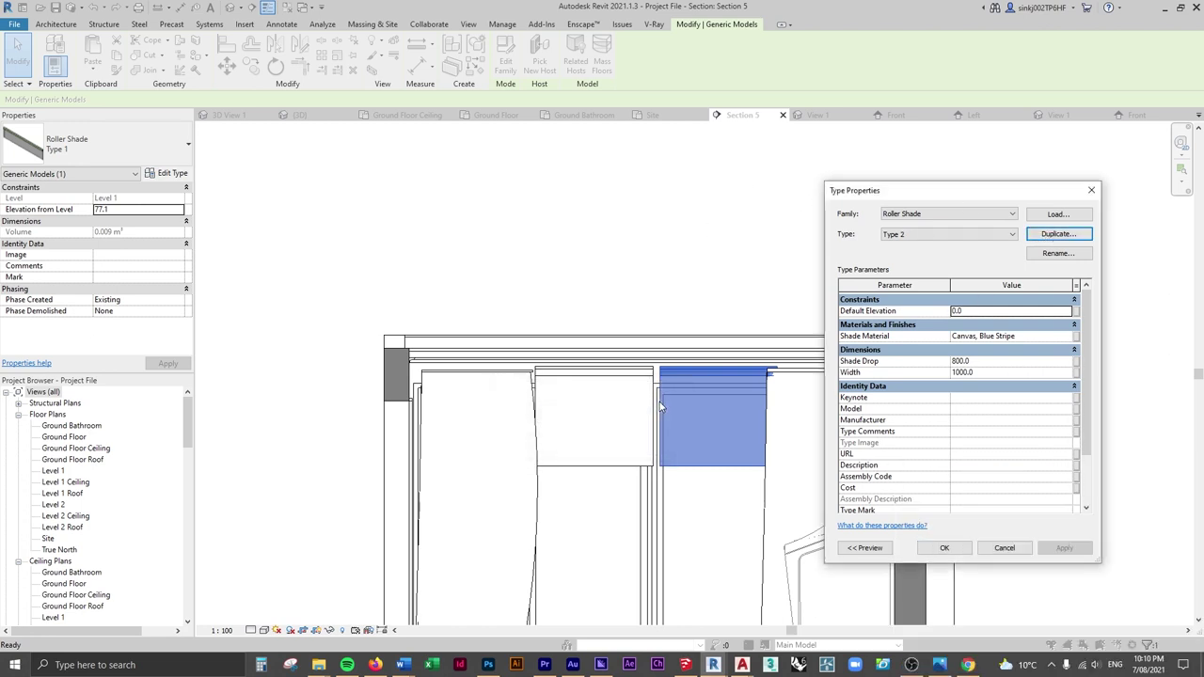
left_click(992, 362)
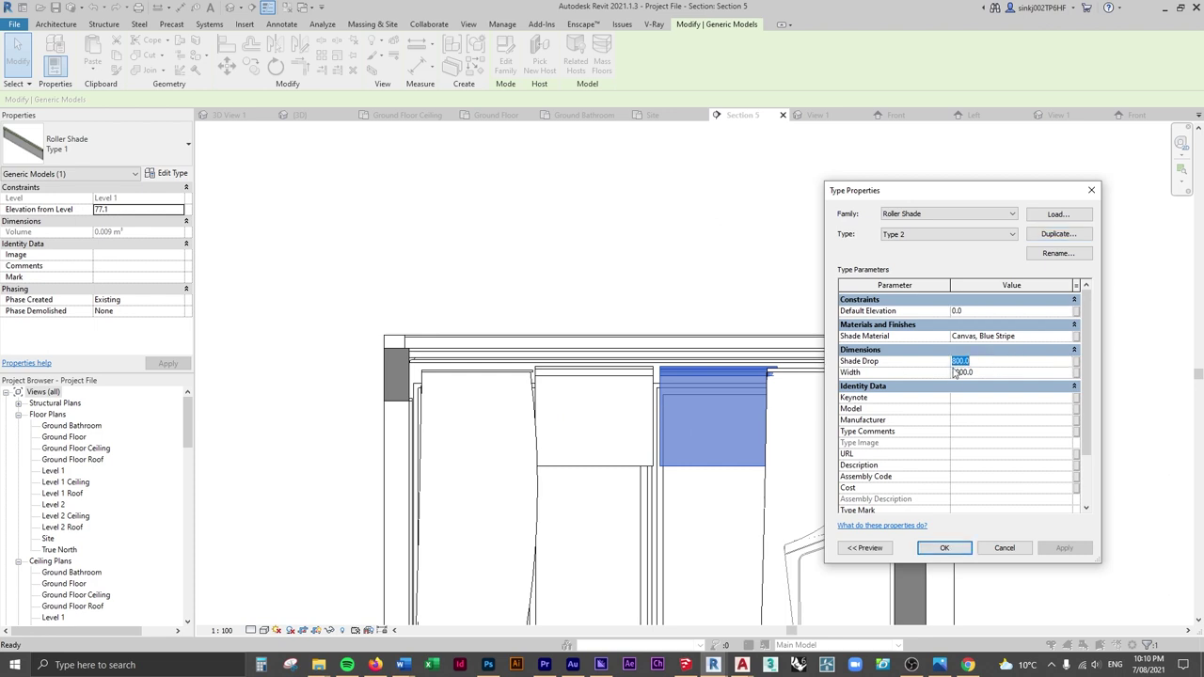
left_click(945, 549)
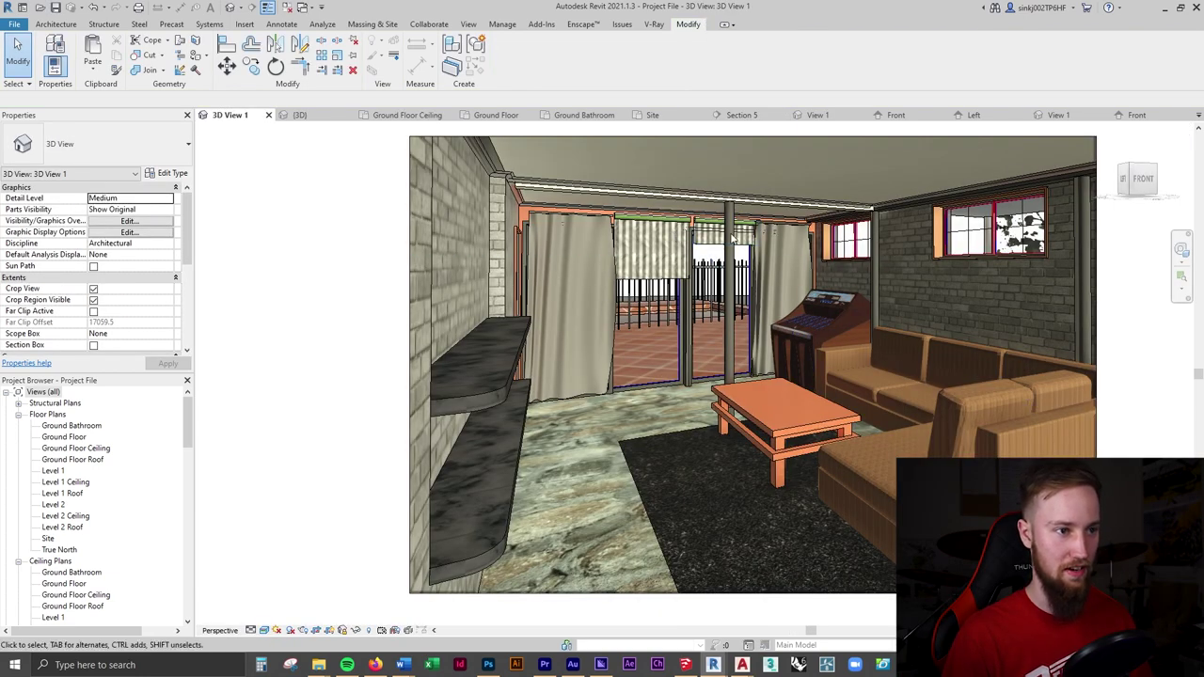
- Switch to the Enscape render and inspect the two striped roller shades over the sliding door from close up and from across the room
mouse_move(718, 665)
left_click(771, 615)
key("w")
left_click_drag(628, 289, 555, 235)
key("w")
key("d")
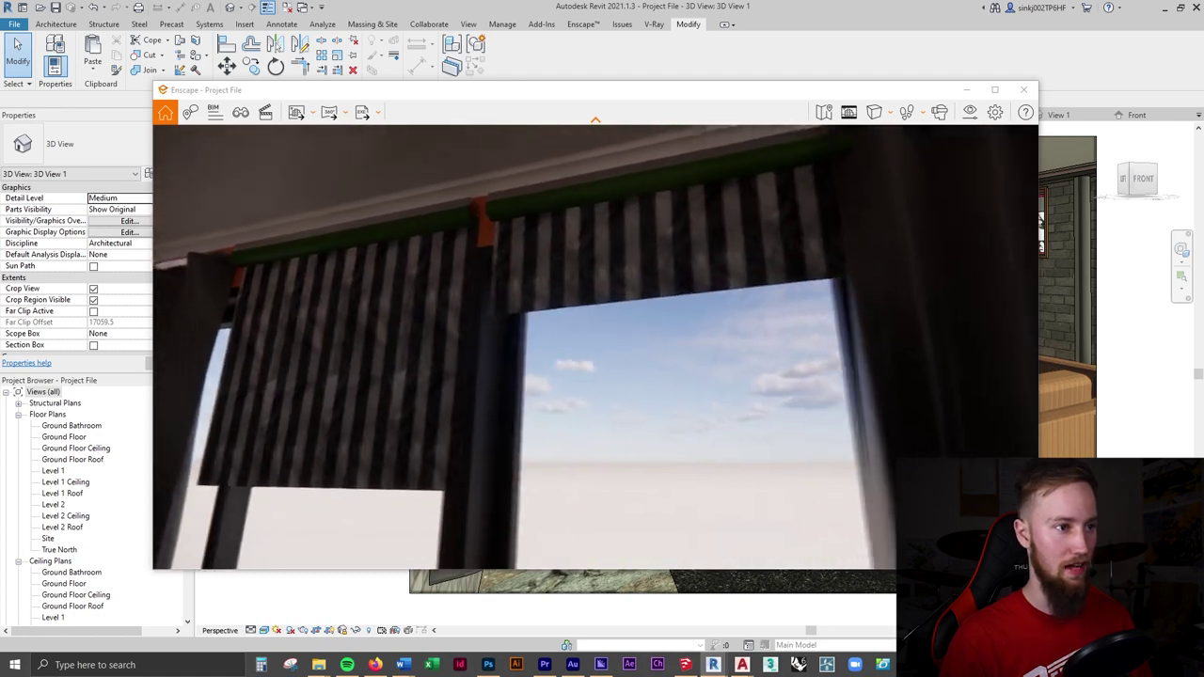
key("s")
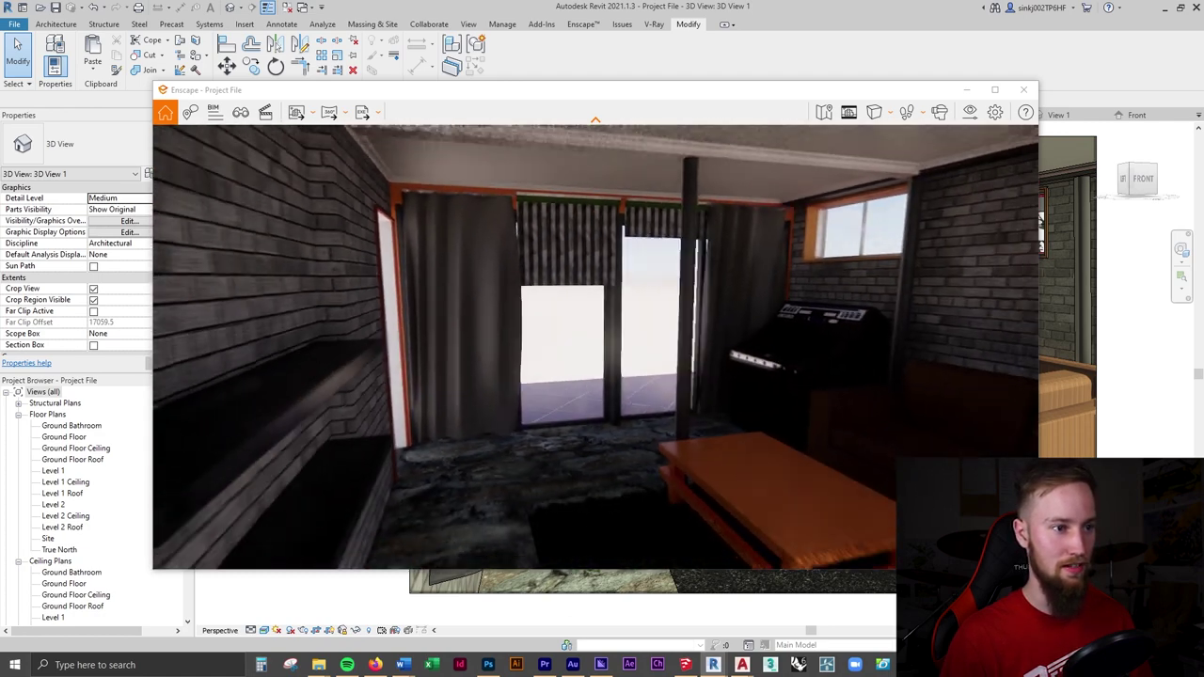
key("s")
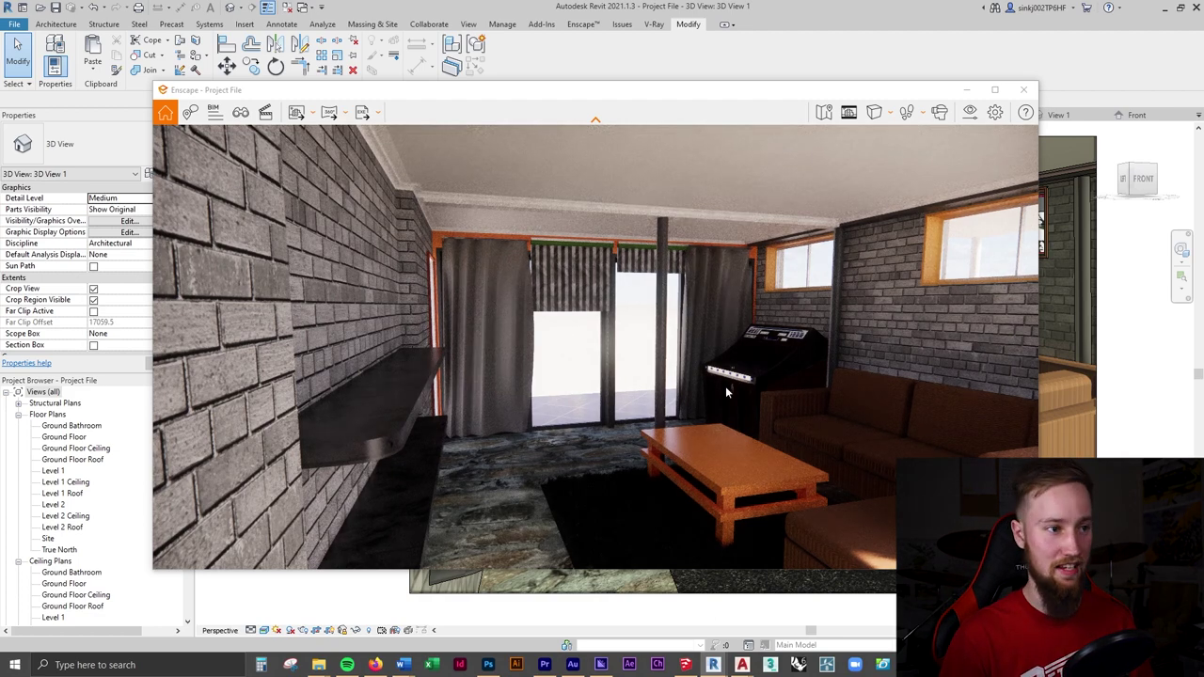
- Turn the Enscape view towards the brick side wall and examine its three high windows
key("s")
left_click_drag(596, 347, 715, 346)
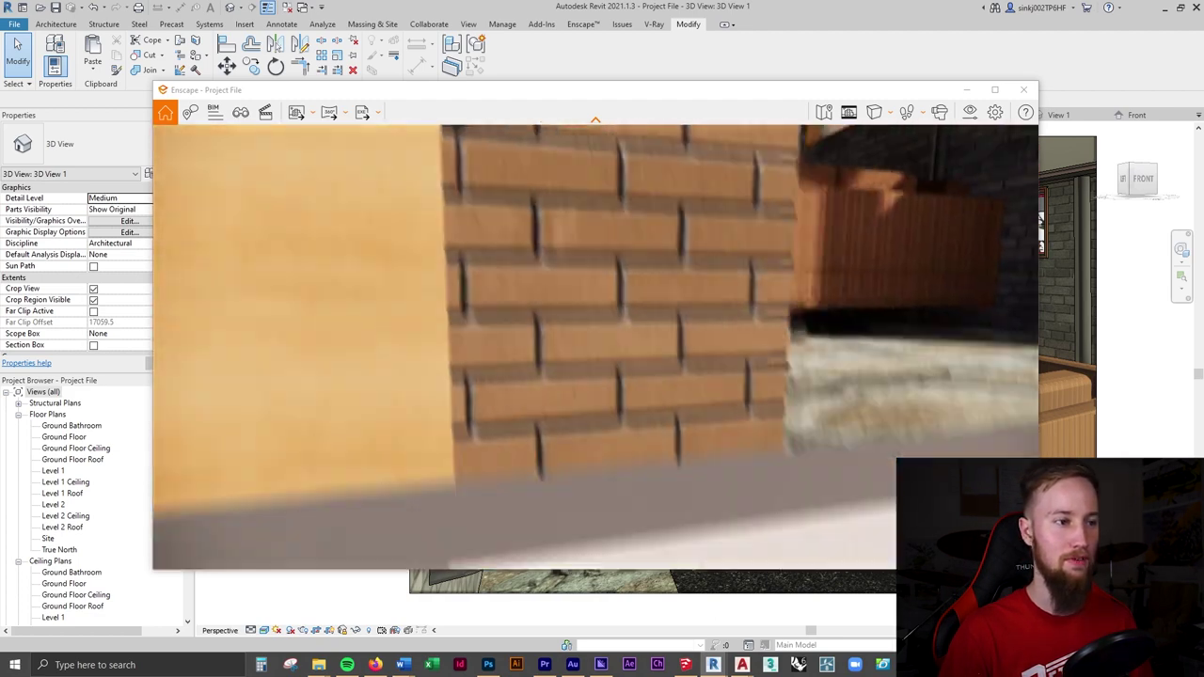
key("w")
left_click_drag(596, 347, 887, 288)
key("s")
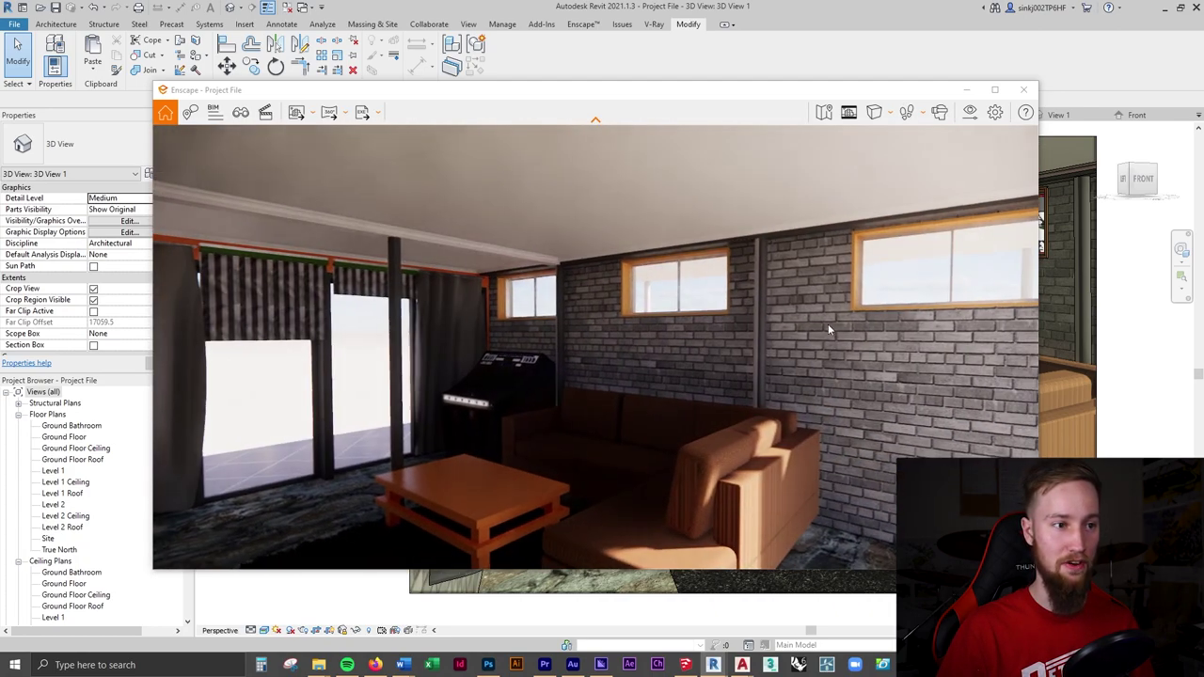
- Place three Type 1 Roller Shade components along the lounge's side wall with the high windows, in the Ground Floor Ceiling plan
left_click(55, 24)
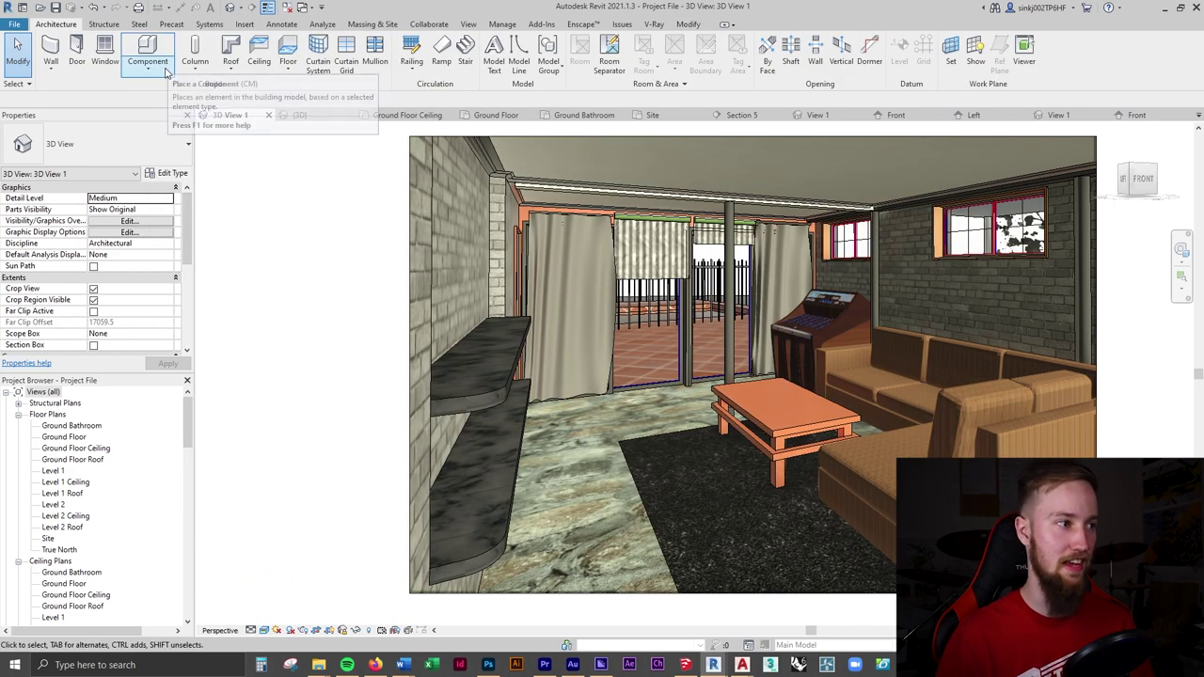
left_click(148, 67)
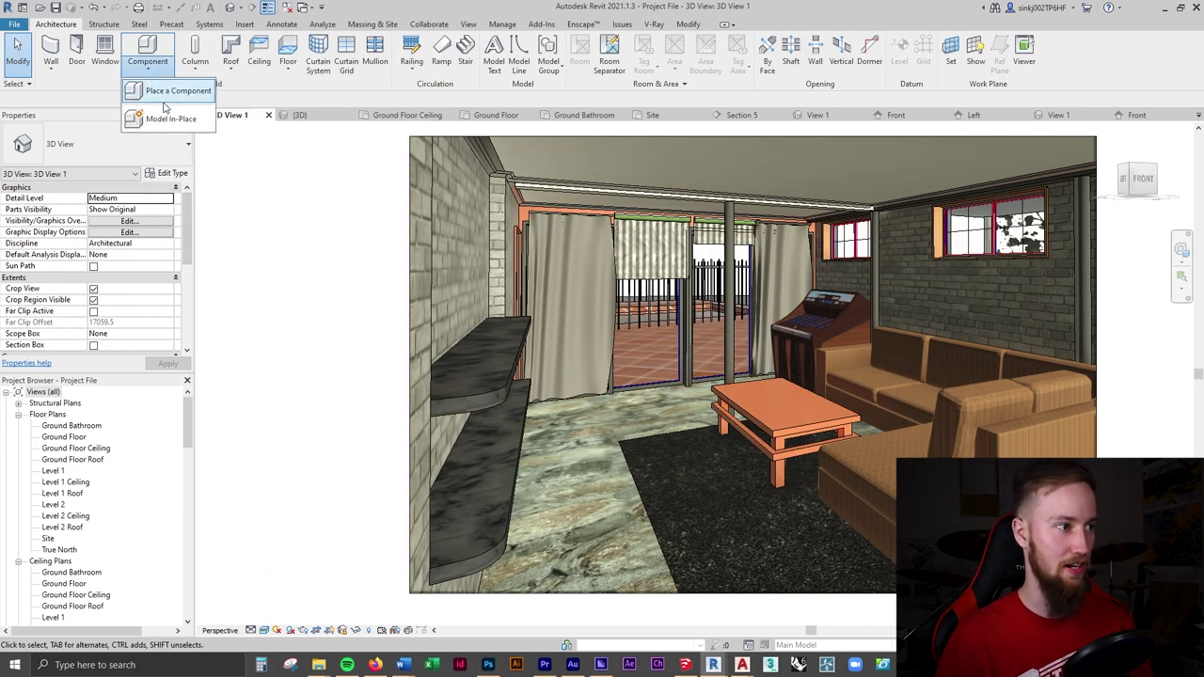
left_click(166, 94)
left_click(631, 306)
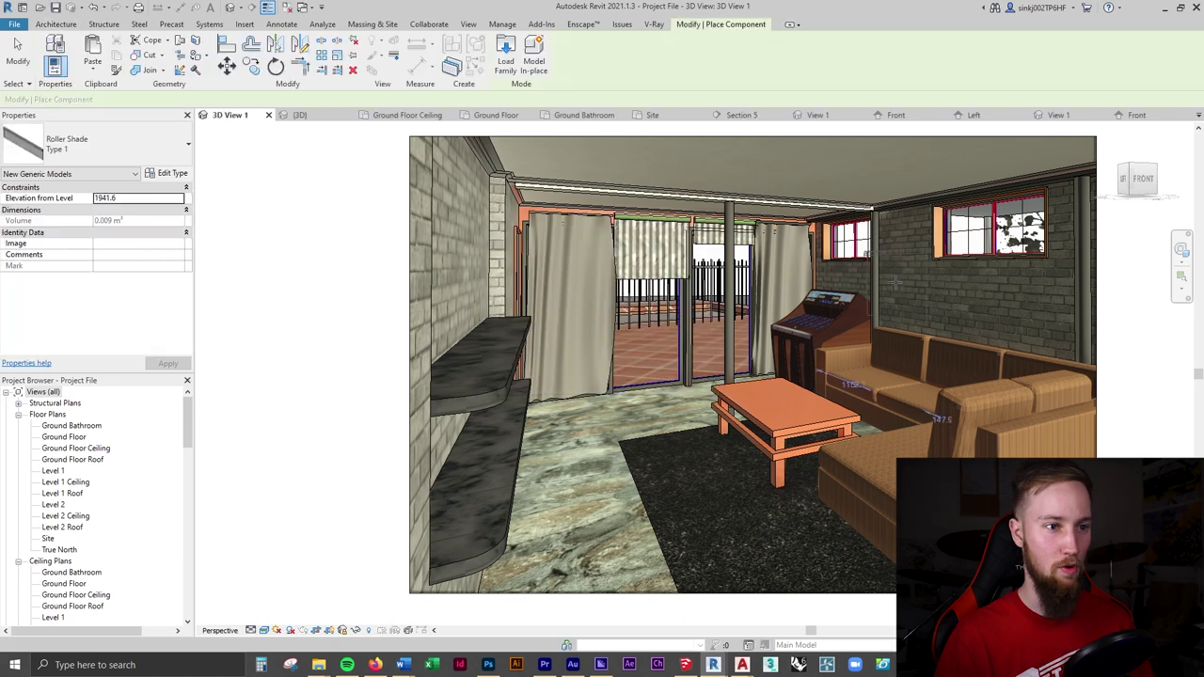
left_click(406, 115)
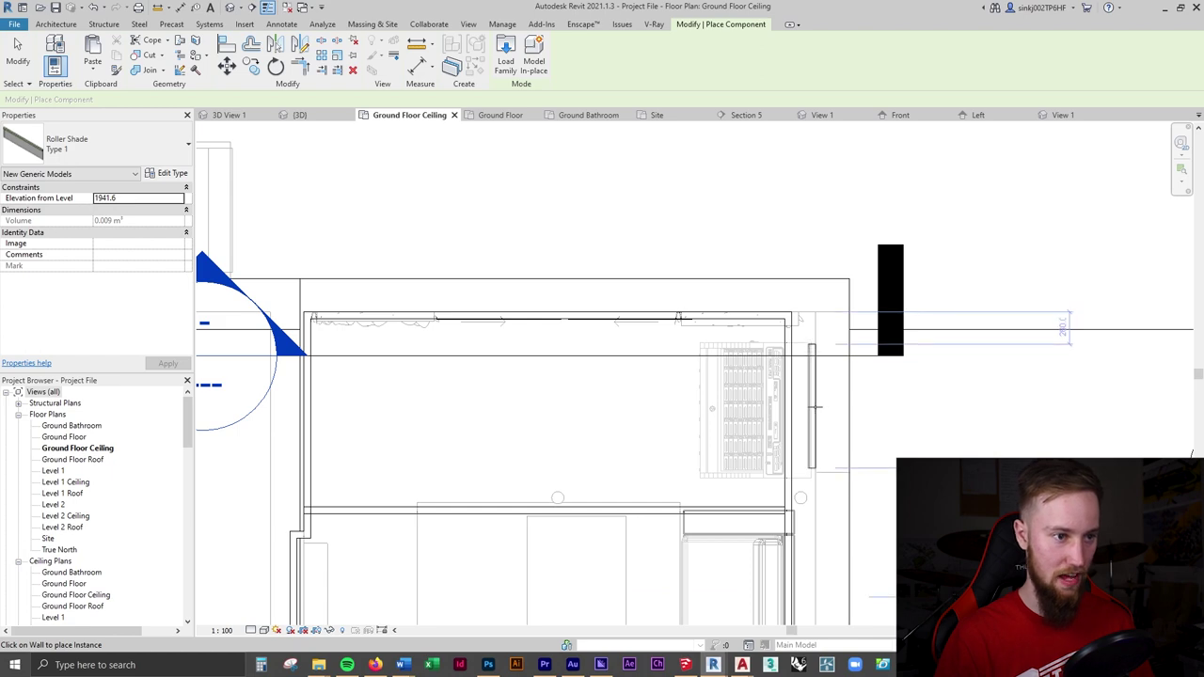
mouse_move(879, 498)
middle_mouse_down()
mouse_move(838, 235)
mouse_move(819, 274)
middle_mouse_up()
key("Escape")
key("Return")
middle_click_drag(823, 482, 807, 341)
scroll(865, 408, "down", 3)
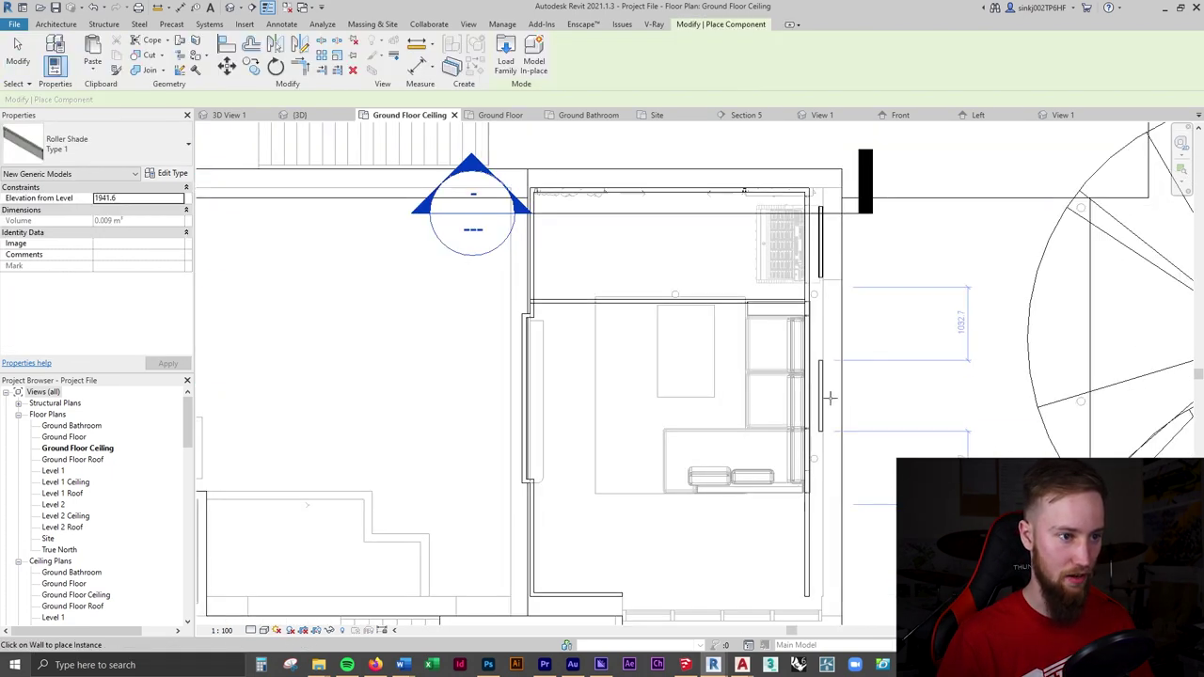
- Set the Elevation from Level of the three new side-wall shades to 500 mm and check their placement in the 3D view
key("Escape")
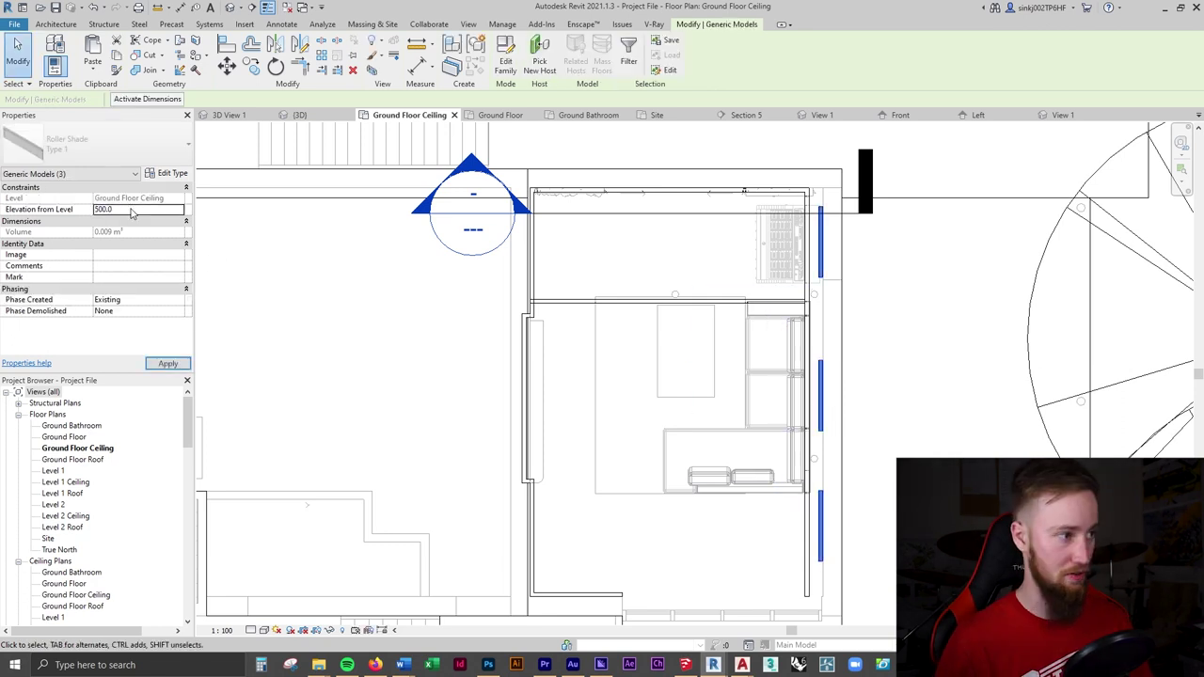
left_click(300, 115)
middle_click_drag(904, 420, 855, 301, "shift")
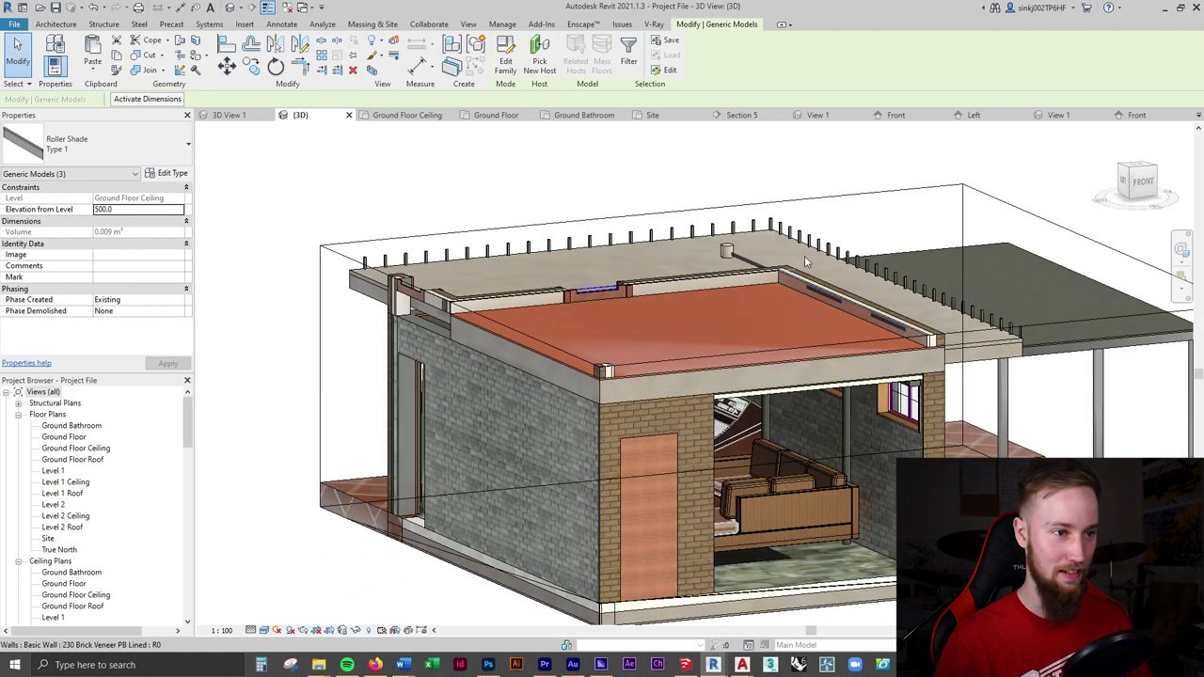
- Create a section through the lounge on the Ground Floor plan, facing the side wall with the high windows, and open it
left_click(496, 115)
scroll(855, 516, "down", 3)
middle_click_drag(836, 461, 767, 253)
scroll(742, 536, "down", 2)
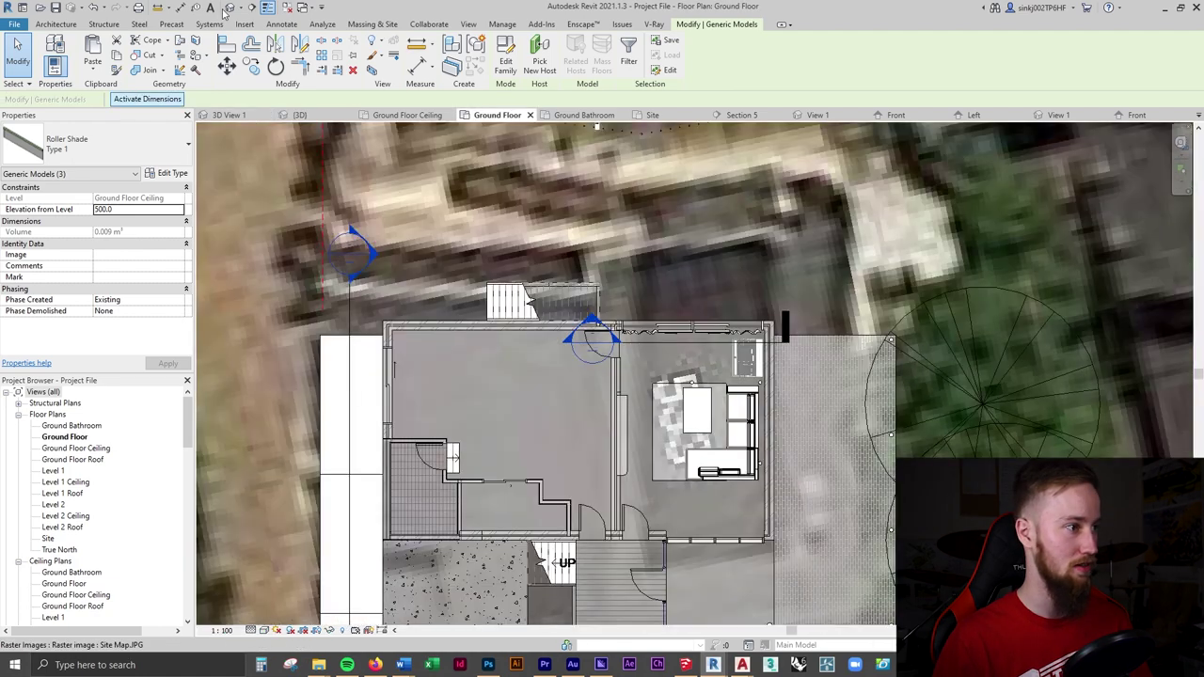
double_click(581, 333)
left_click(711, 377)
- Align the top of the middle roller shade with the top of the middle high window
left_click(684, 358)
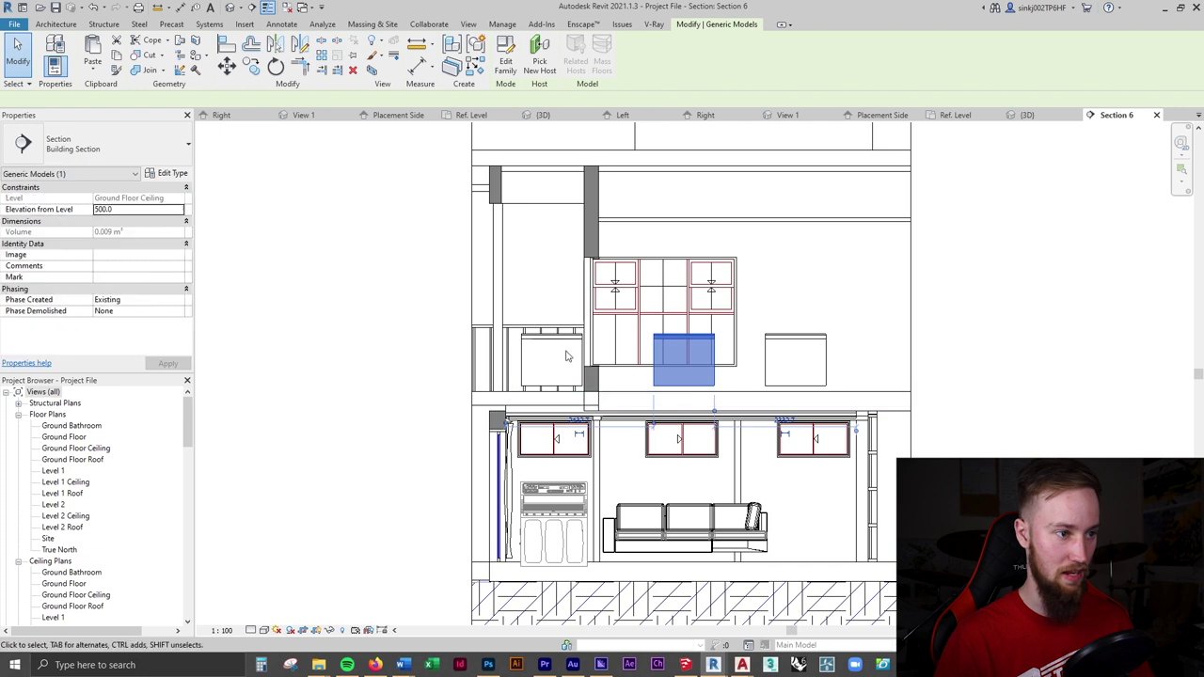
left_click(553, 360, "ctrl")
left_click(795, 359, "ctrl")
scroll(687, 329, "up", 2)
key("a")
key("l")
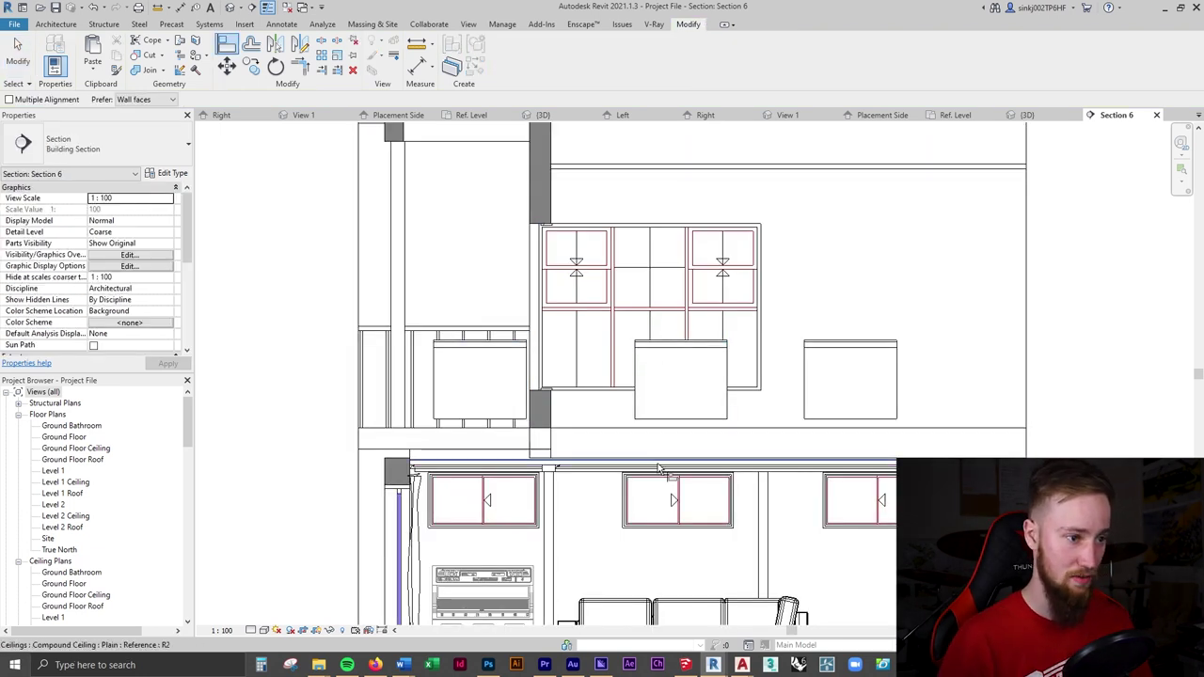
scroll(664, 465, "up", 3)
scroll(686, 345, "down", 4)
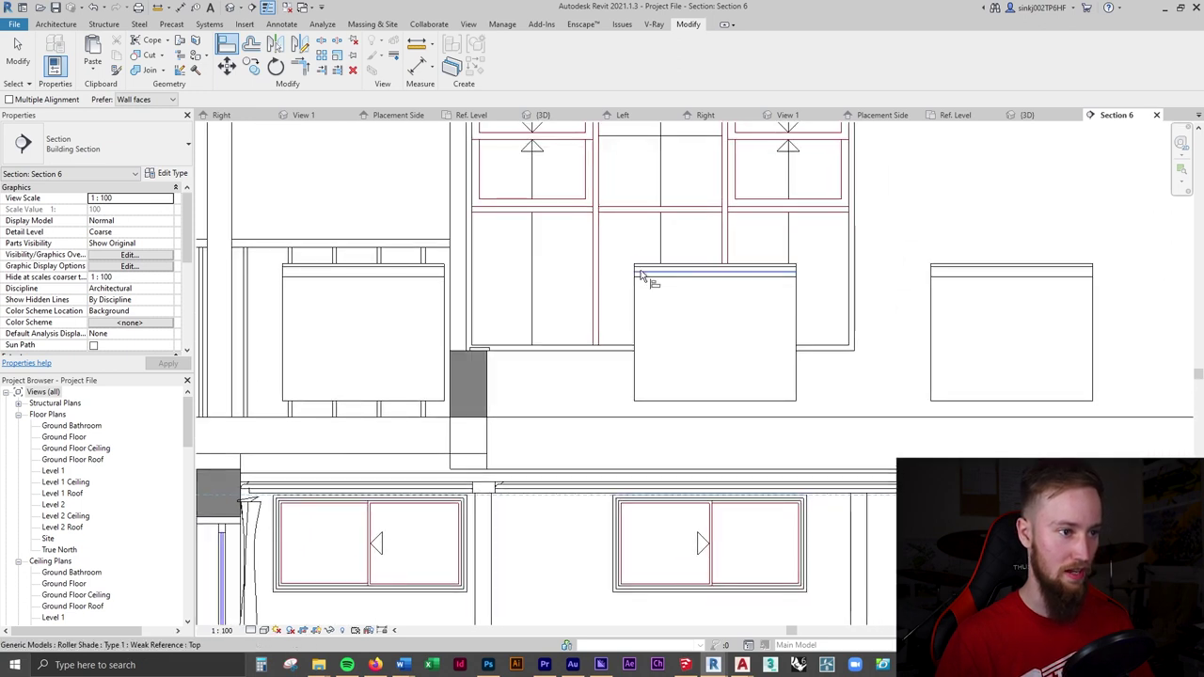
left_click(641, 274)
scroll(640, 274, "up", 2)
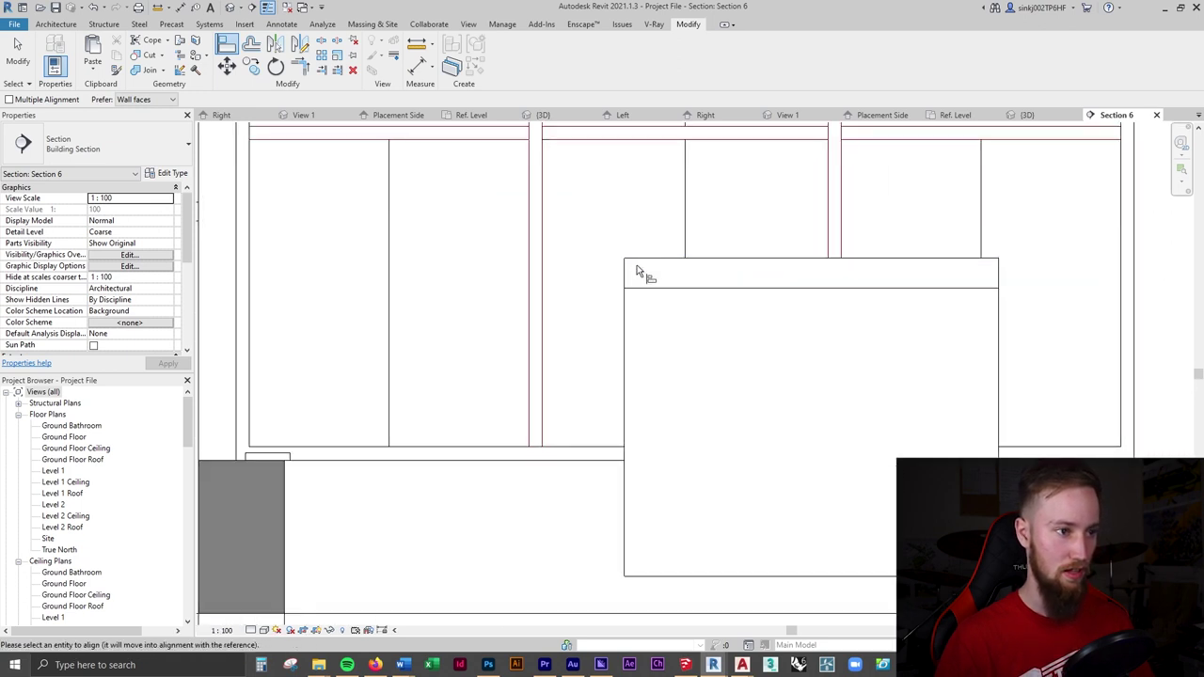
left_click(637, 261)
- Align the tops of the two outer roller shades with the tops of the high windows and lock the alignments
scroll(694, 358, "down", 5)
scroll(727, 370, "up", 2)
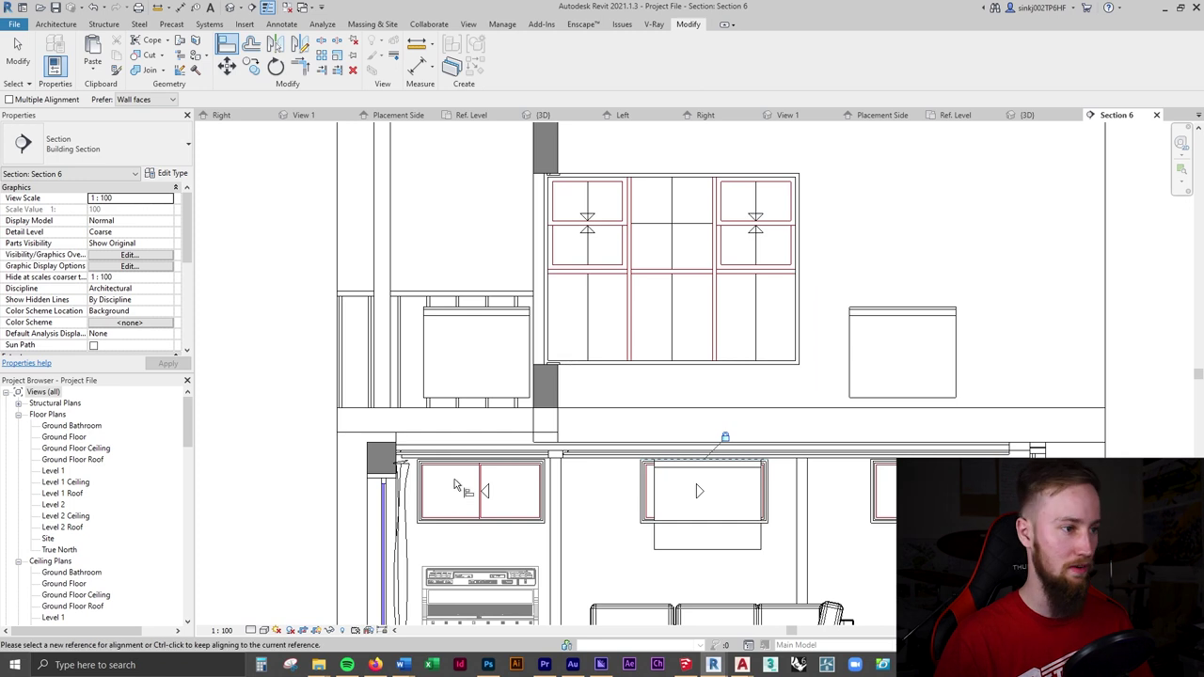
scroll(457, 485, "up", 3)
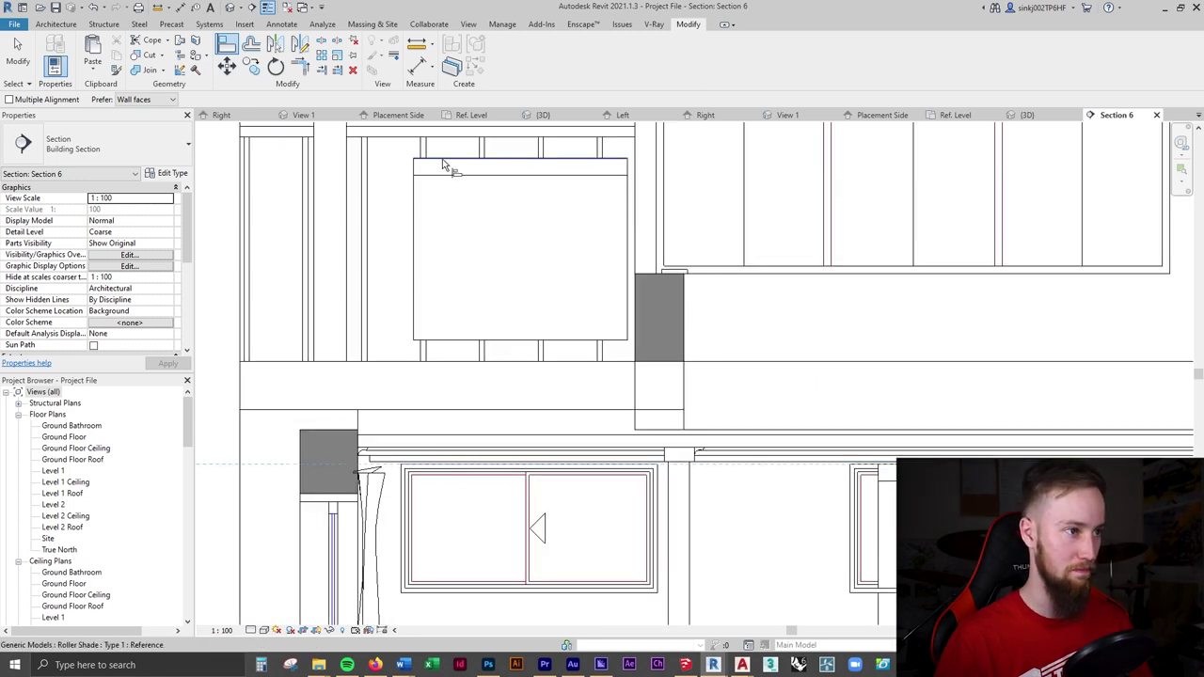
scroll(758, 407, "down", 2)
middle_click_drag(689, 451, 450, 467)
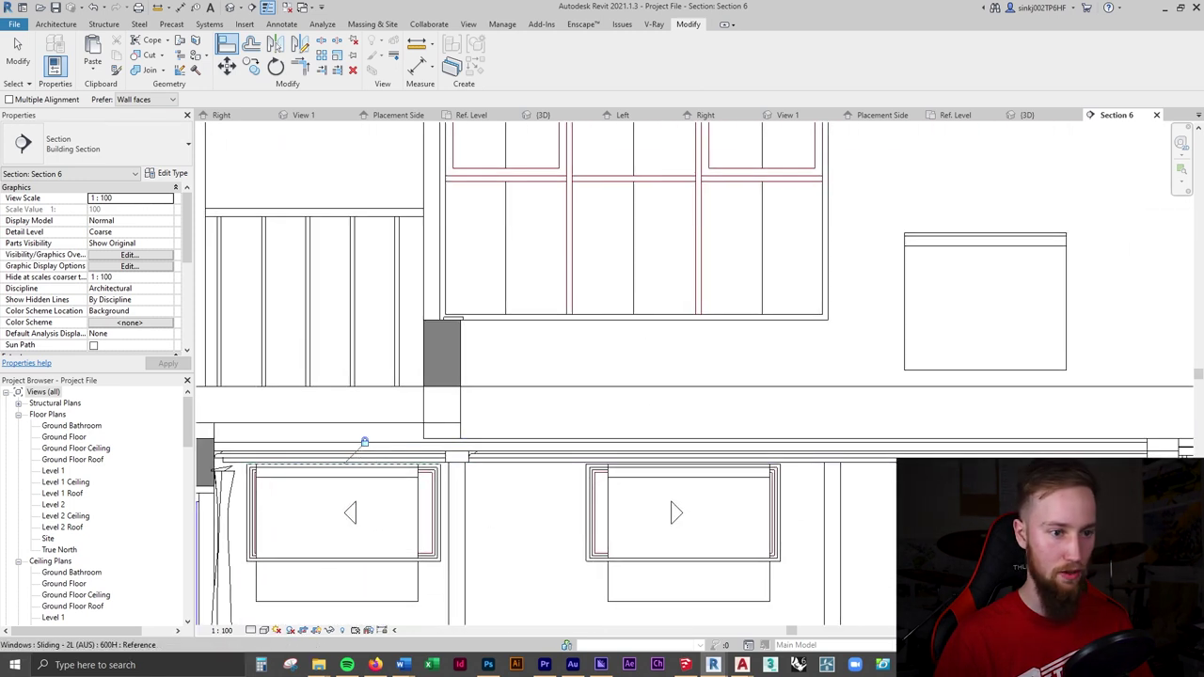
left_click(364, 442)
left_click(986, 233)
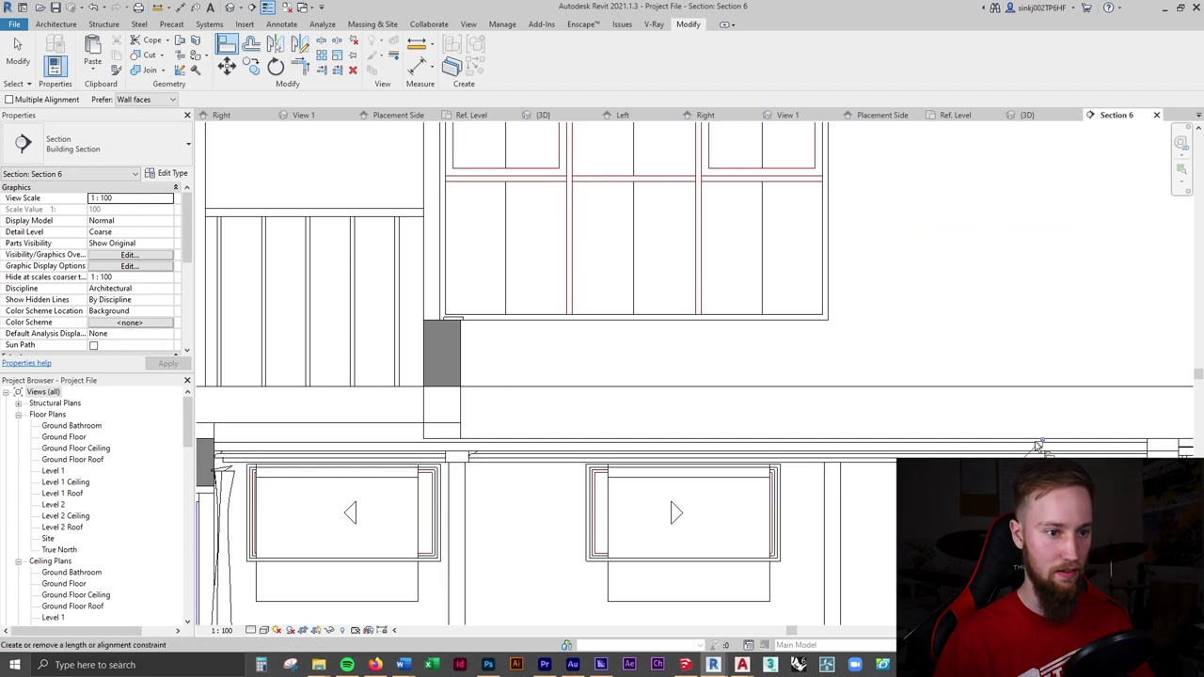
scroll(785, 480, "down", 2)
key("Escape")
key("Escape")
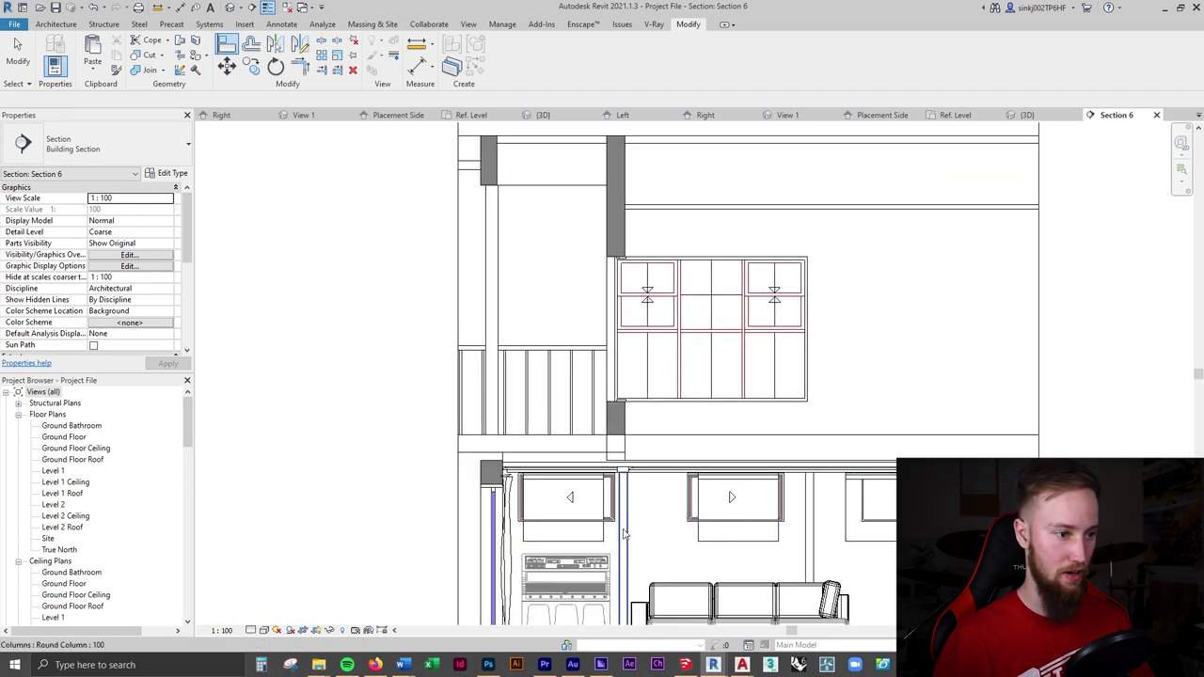
- Compare the high window above the jukebox with the lounge photo and check its width and height in the window's type properties
scroll(605, 533, "up", 2)
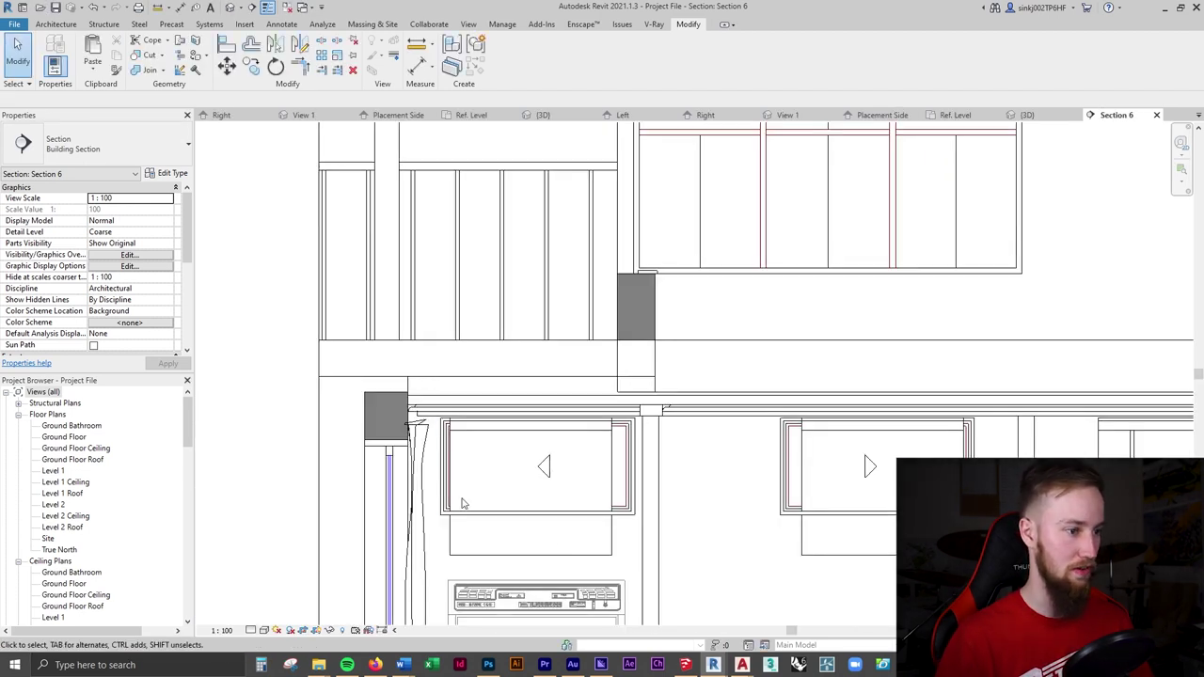
left_click(448, 498)
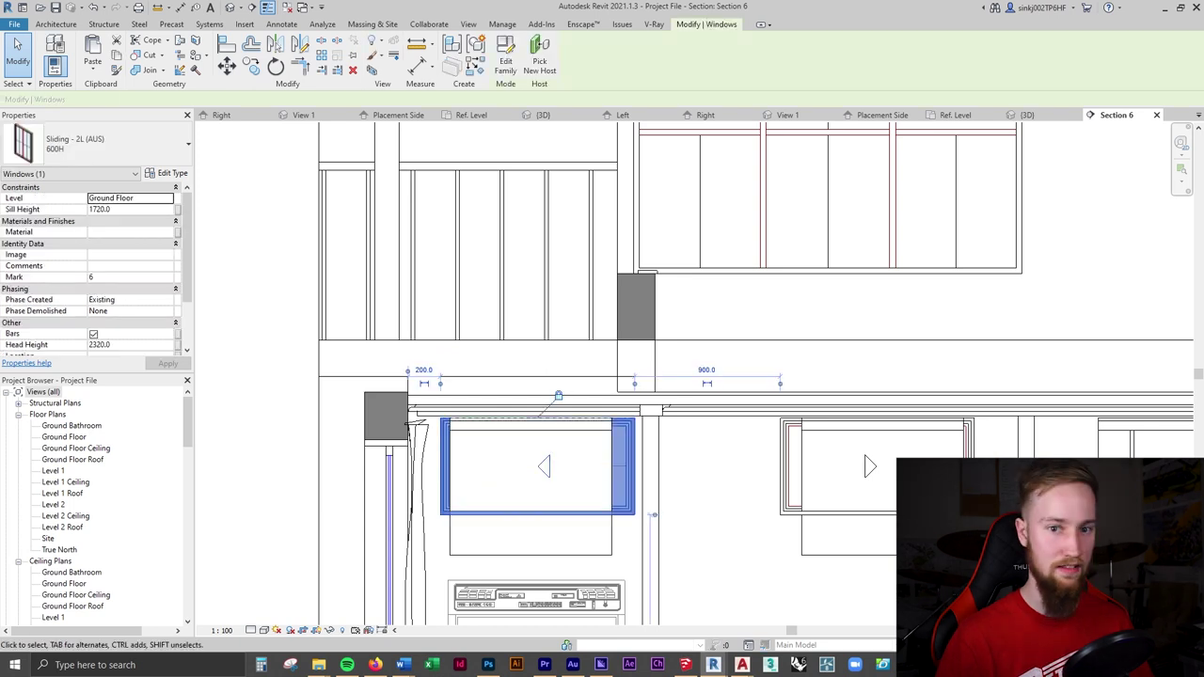
key("alt+Tab")
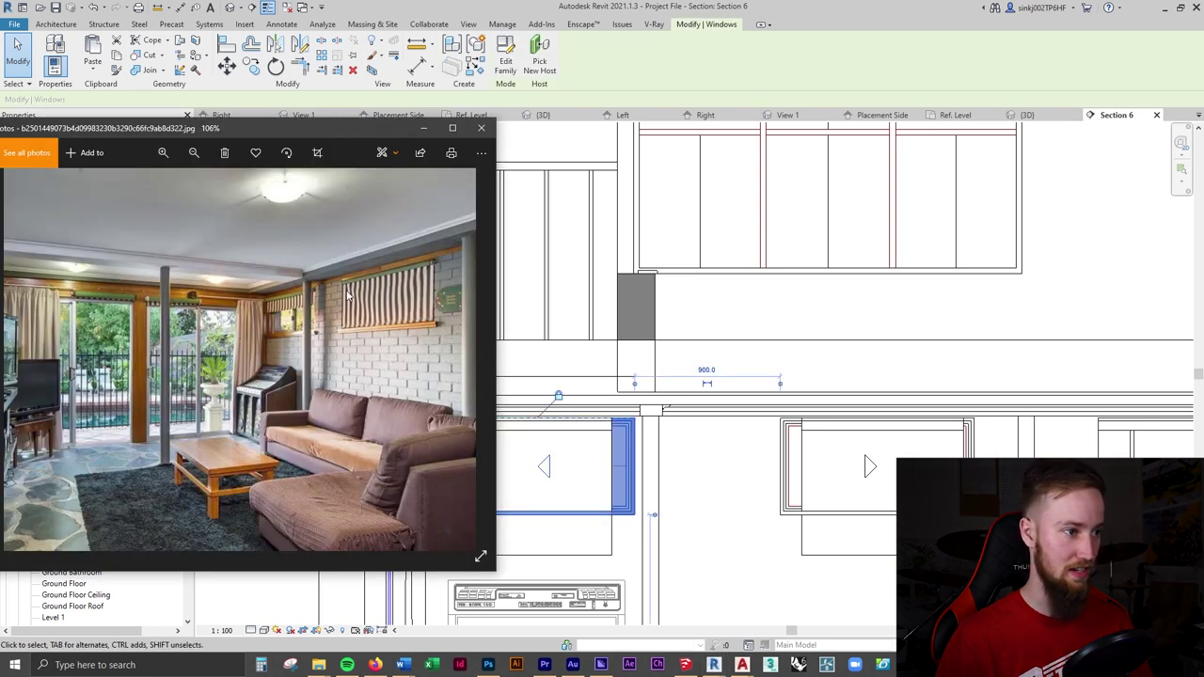
key("alt+Tab")
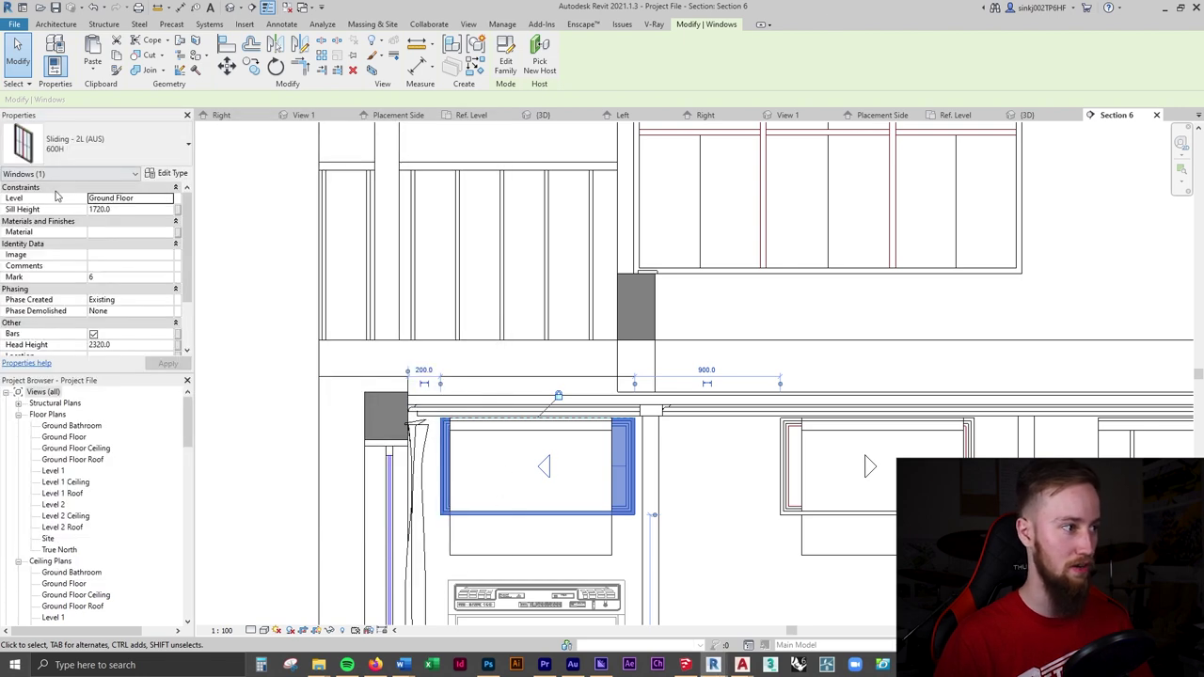
left_click(167, 173)
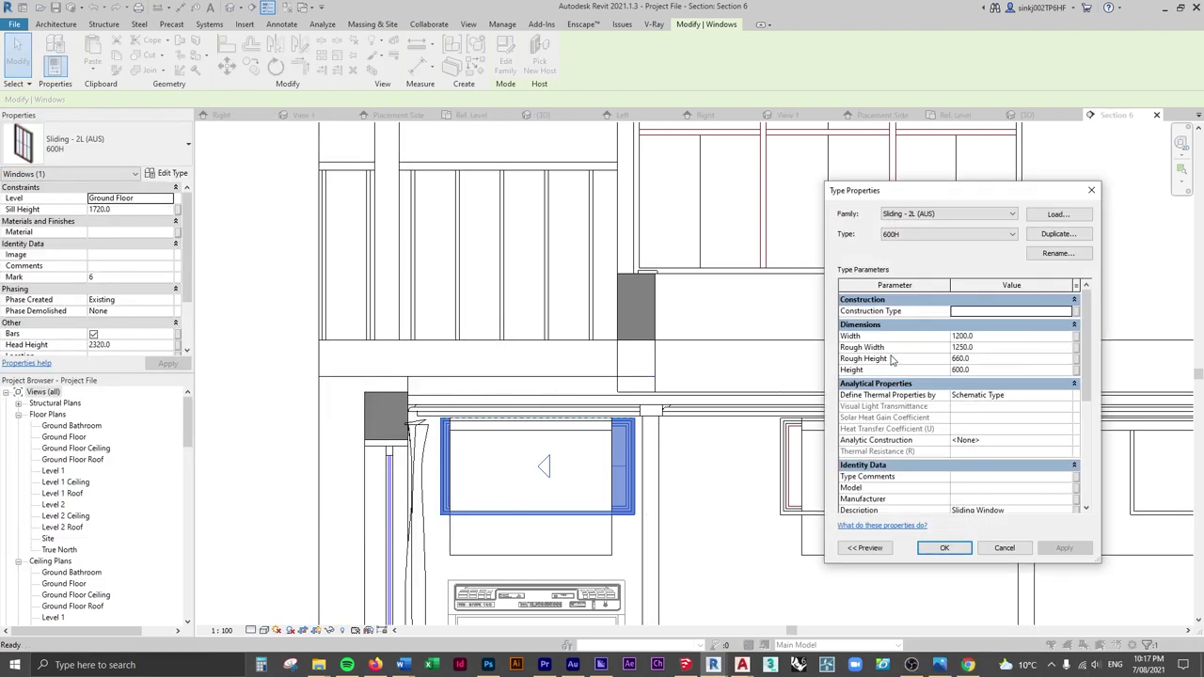
left_click(1022, 548)
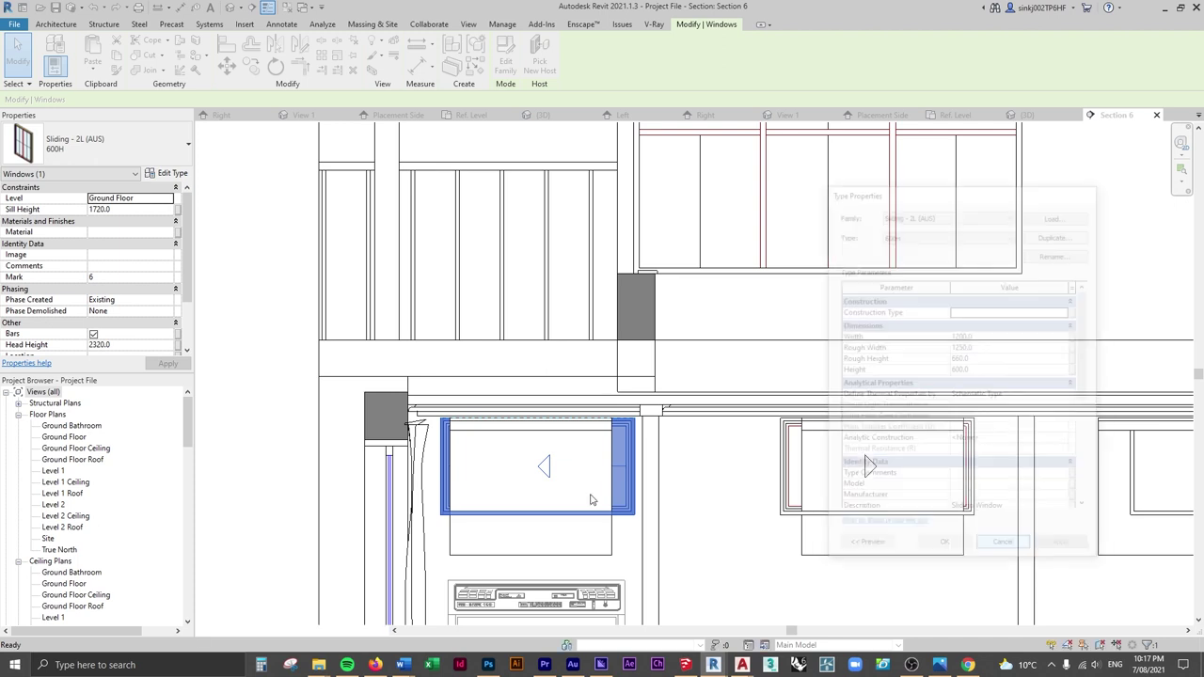
- Duplicate the type of the roller shade above the jukebox as Type 3 and set its width to 1200 mm
left_click(564, 527)
left_click(167, 173)
left_click(1057, 233)
left_click(592, 452)
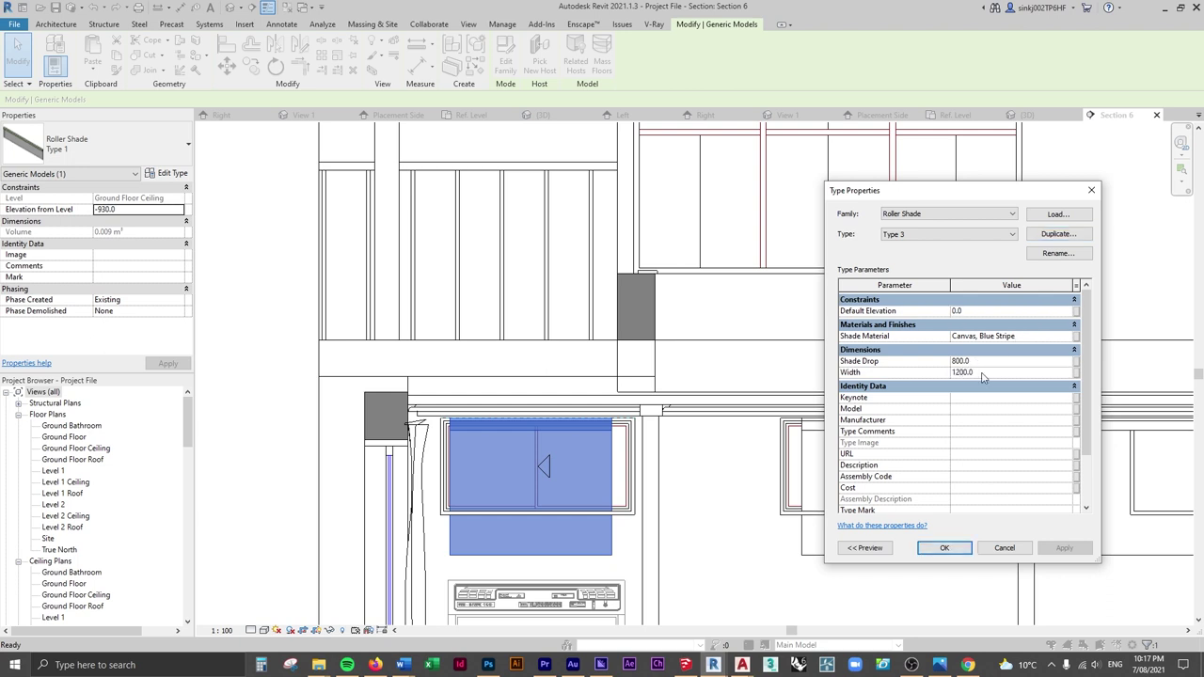
key("Return")
- Move the widened roller shade sideways so that its side edge lines up with the outer edge of the high window
scroll(471, 467, "up", 2)
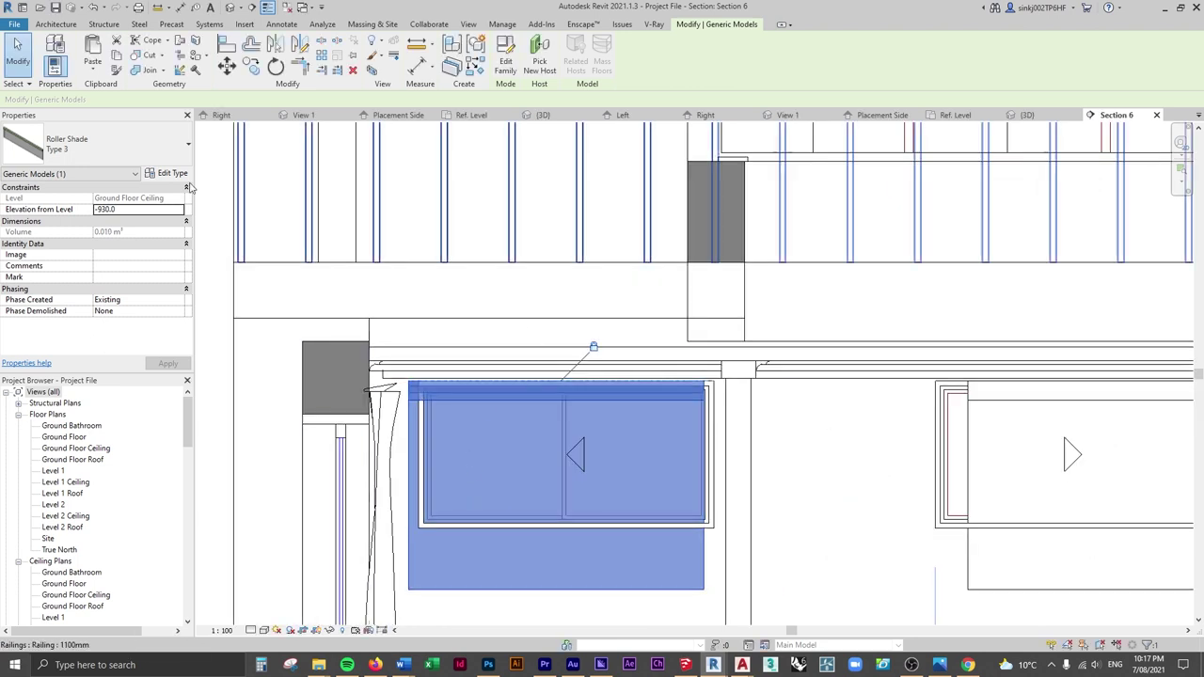
scroll(422, 388, "up", 2)
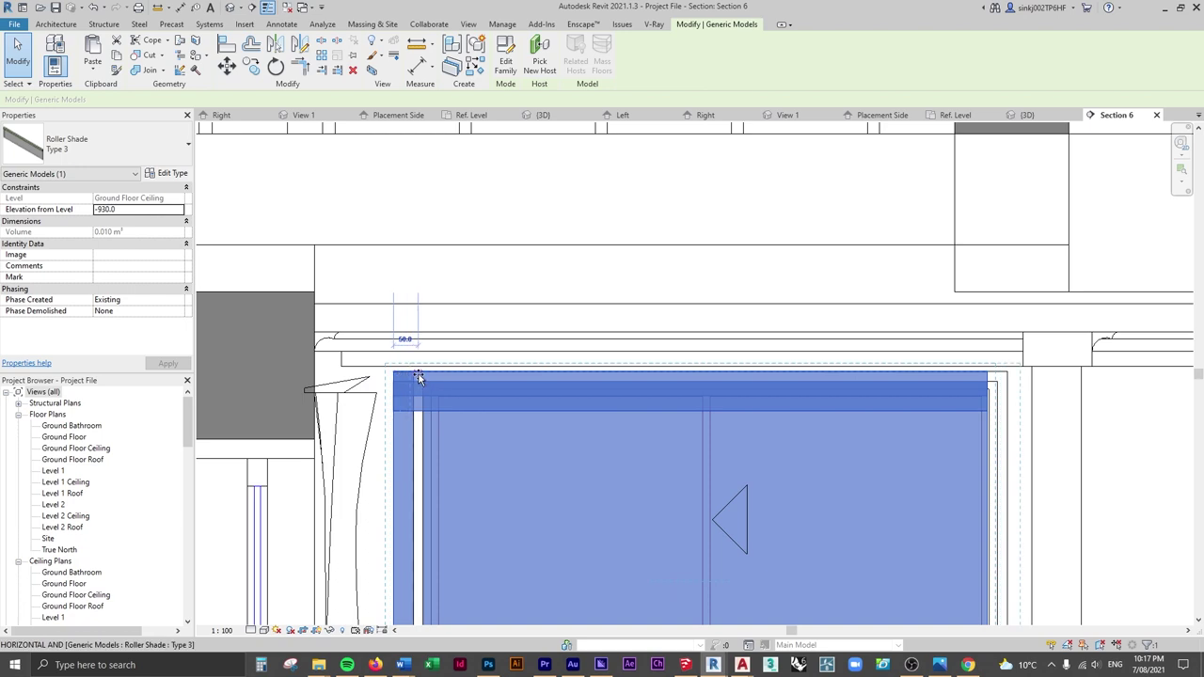
left_click(407, 338)
scroll(546, 395, "down", 2)
middle_click_drag(671, 417, 598, 313)
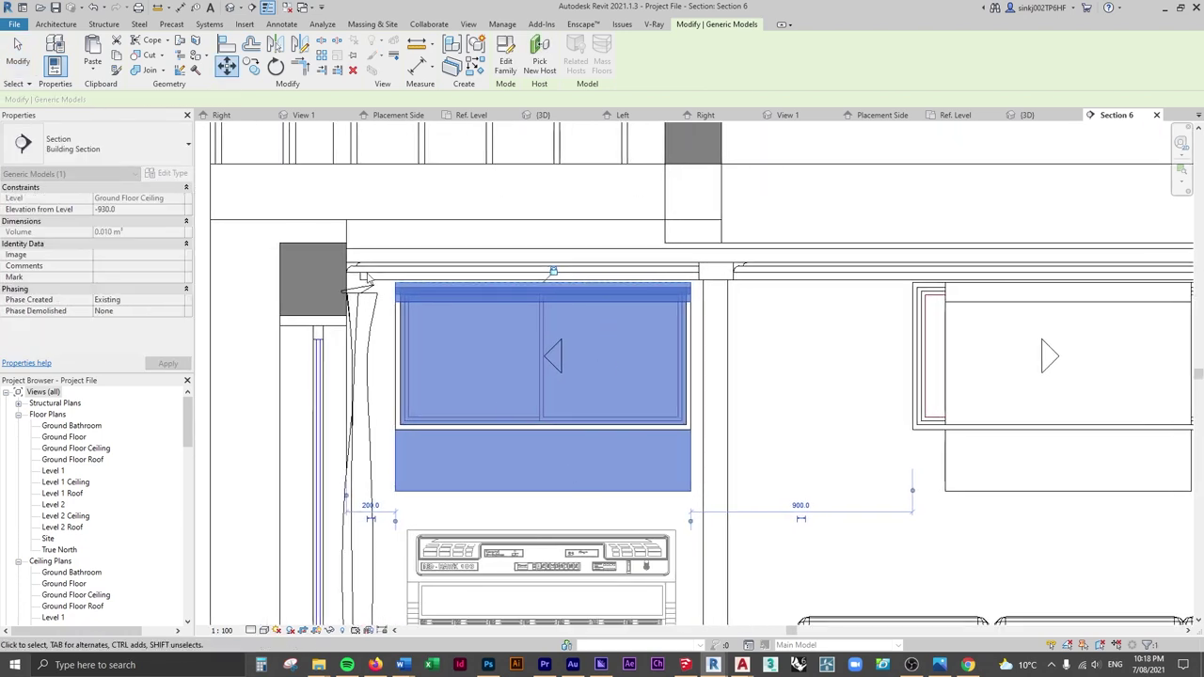
- Shorten the drop of the roller shade above the jukebox and fit the middle roller shade to its high window
left_click(498, 408)
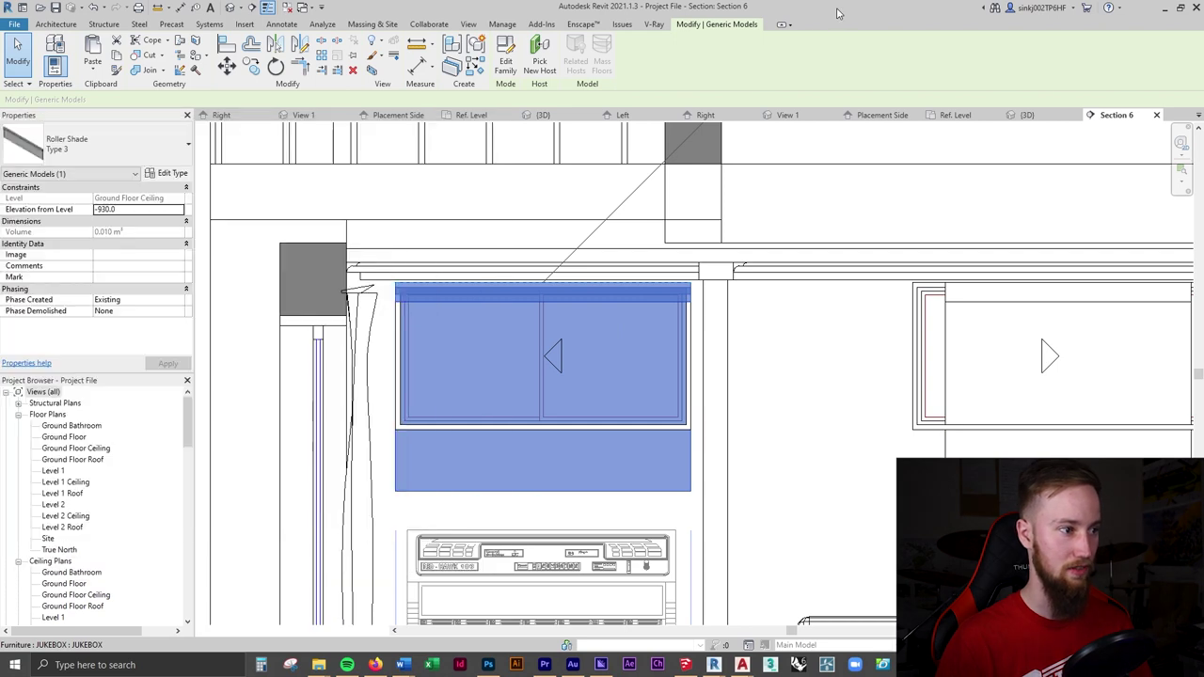
left_click(171, 174)
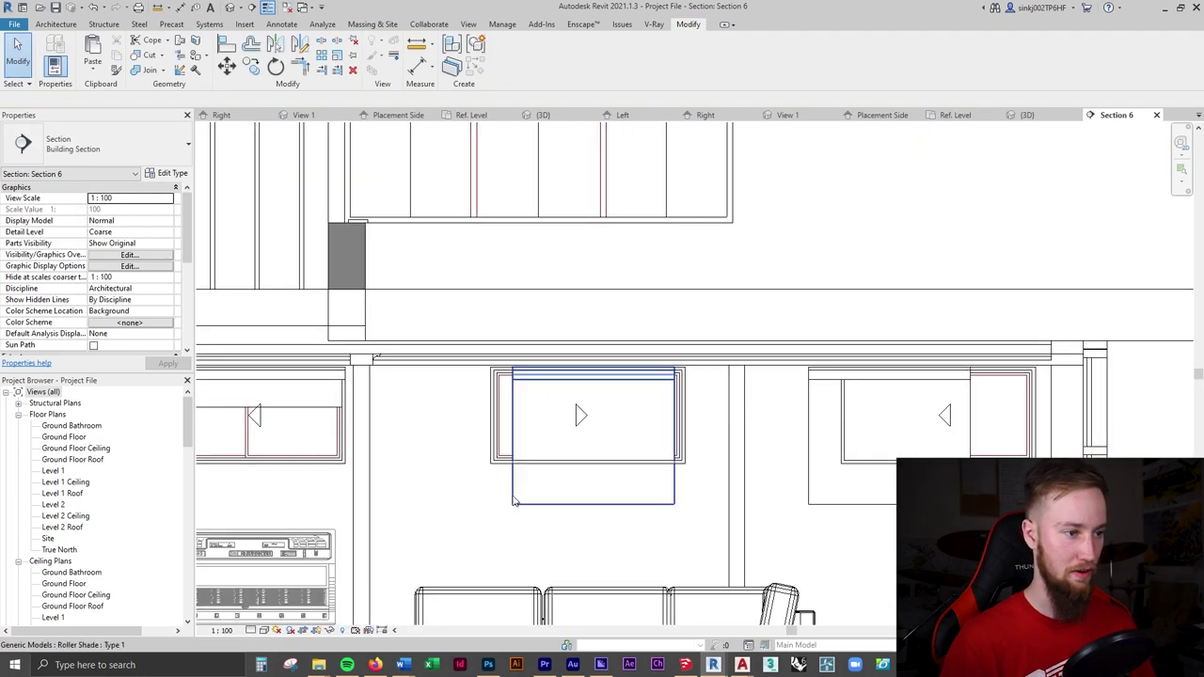
left_click(515, 502)
scroll(603, 398, "up", 2)
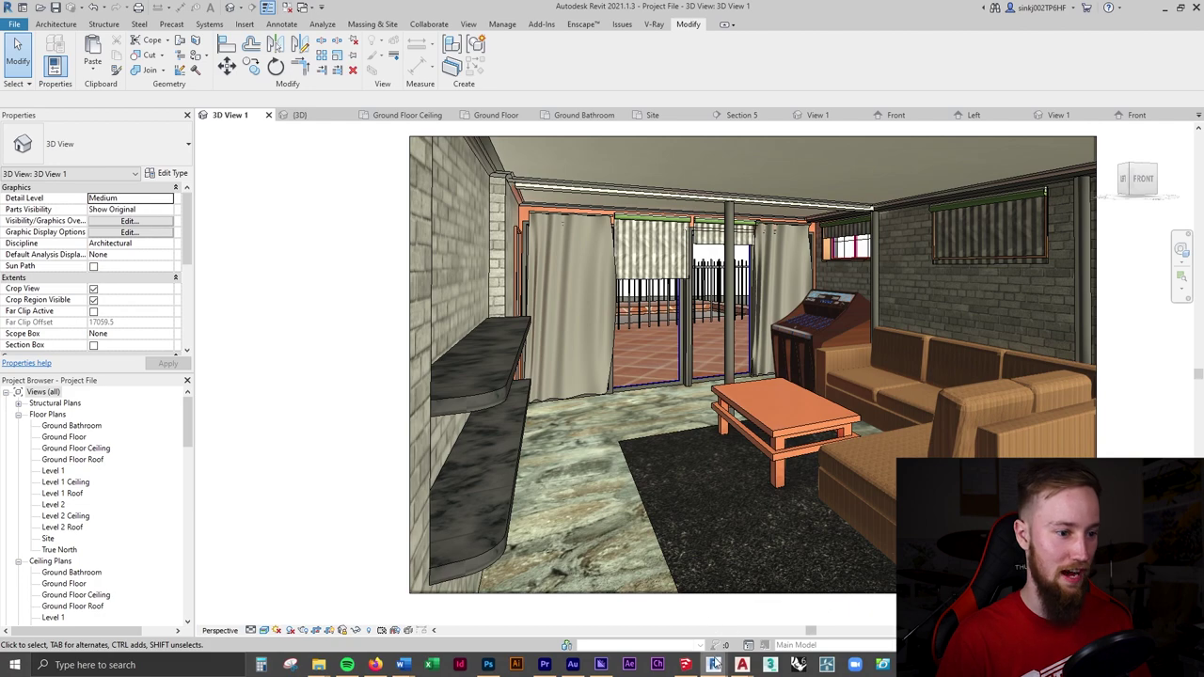
- Switch to the Enscape window and walk around the lounge to examine the shades on the door and high windows
mouse_move(717, 666)
left_click(772, 614)
key("w")
left_click_drag(790, 298, 696, 273)
key("w")
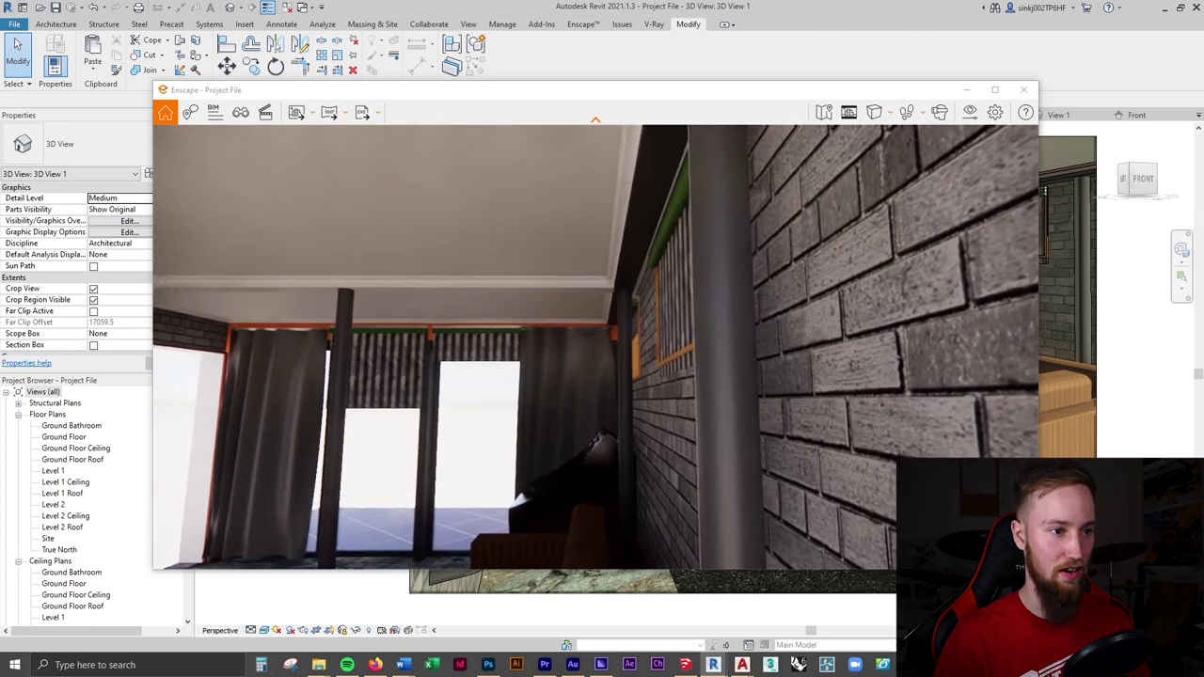
key("space")
left_click_drag(596, 347, 527, 499)
key("s")
key("s")
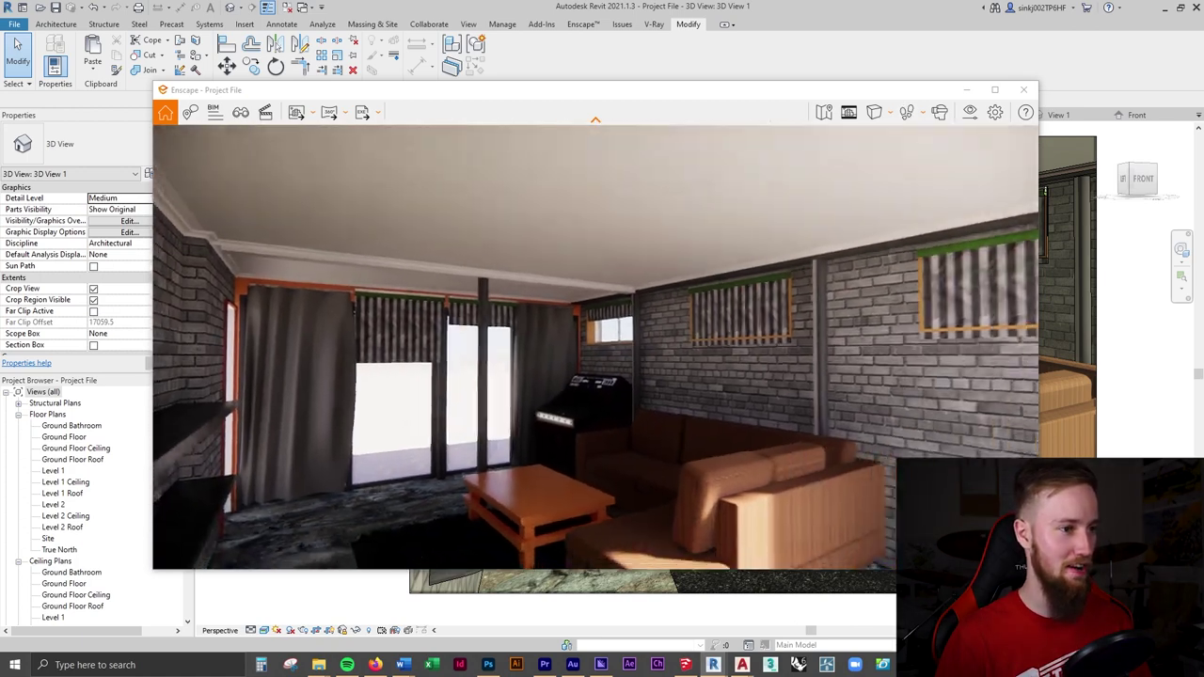
key("space")
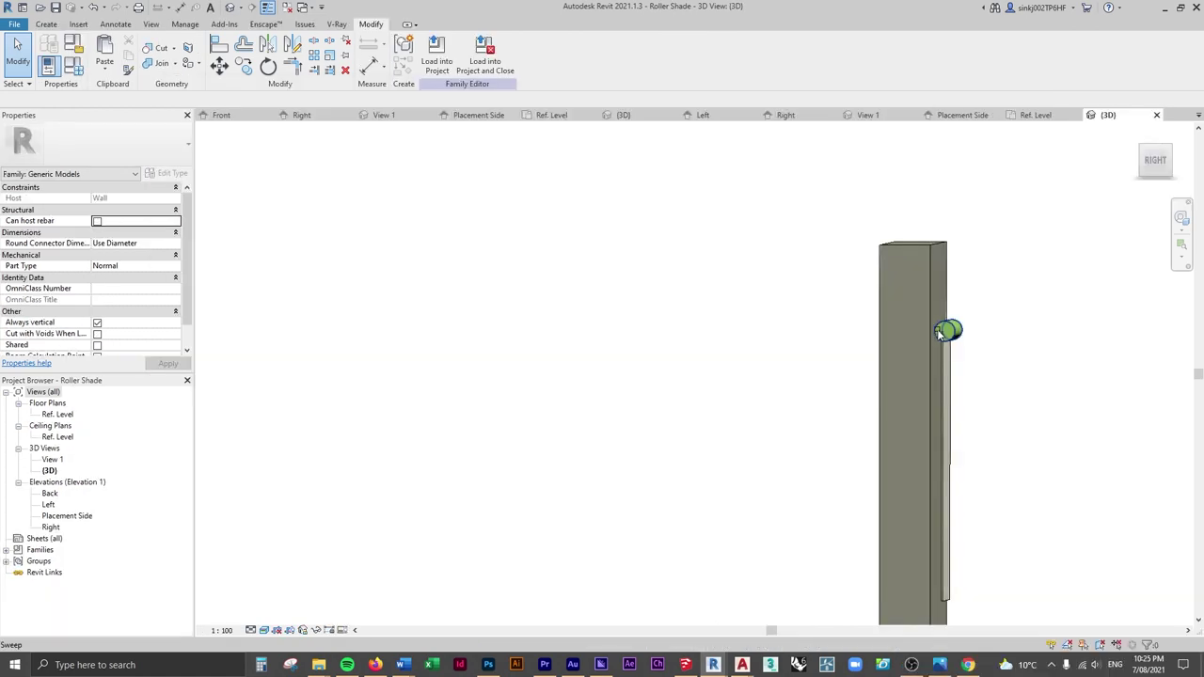
- Load the edited Roller Shade family into Project File.rvt, overwriting the existing version, and inspect the shades in the 3D view
middle_click_drag(941, 335, 658, 331, "shift")
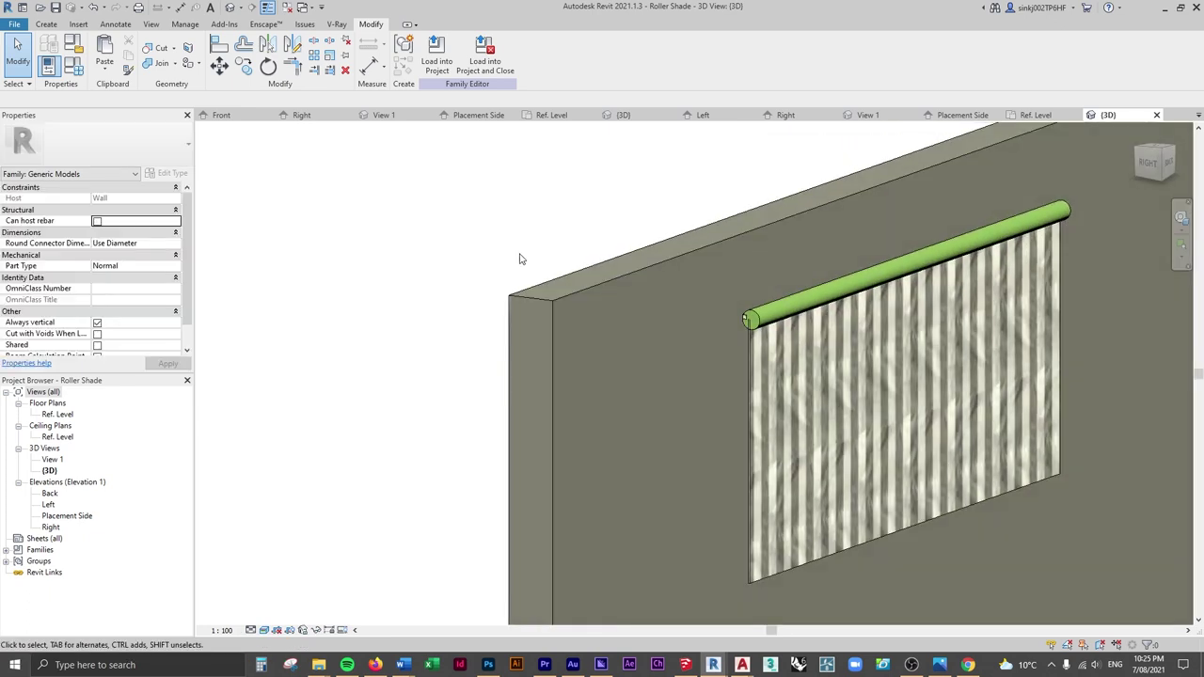
left_click(436, 56)
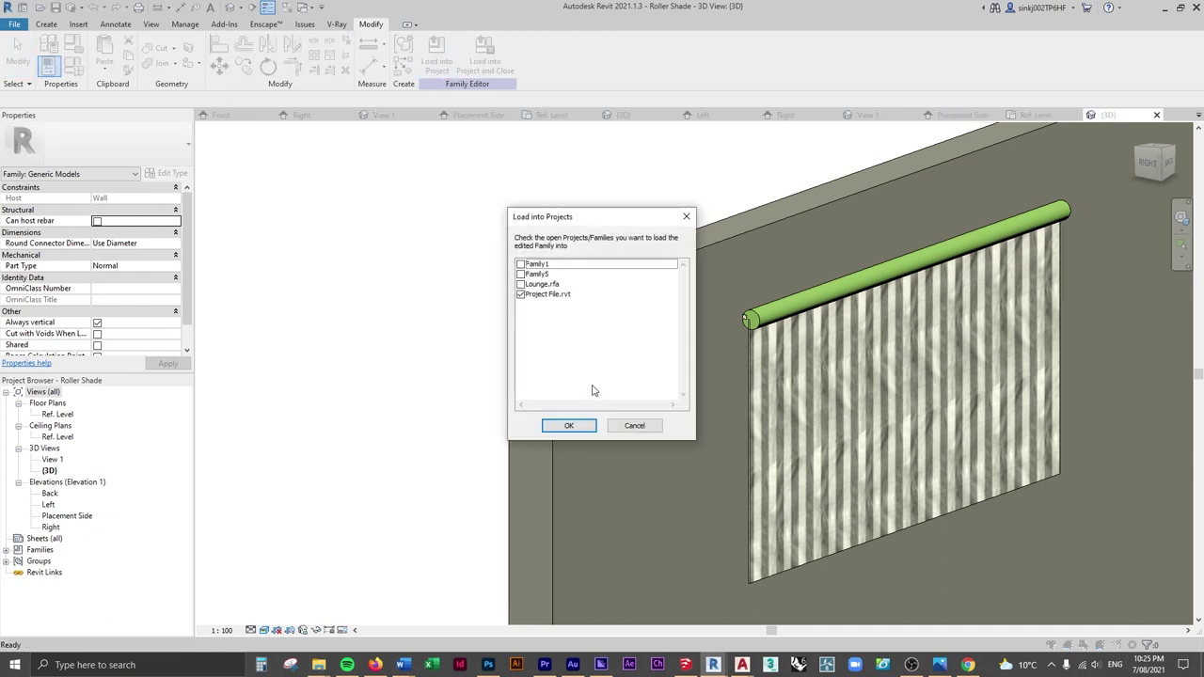
left_click(570, 424)
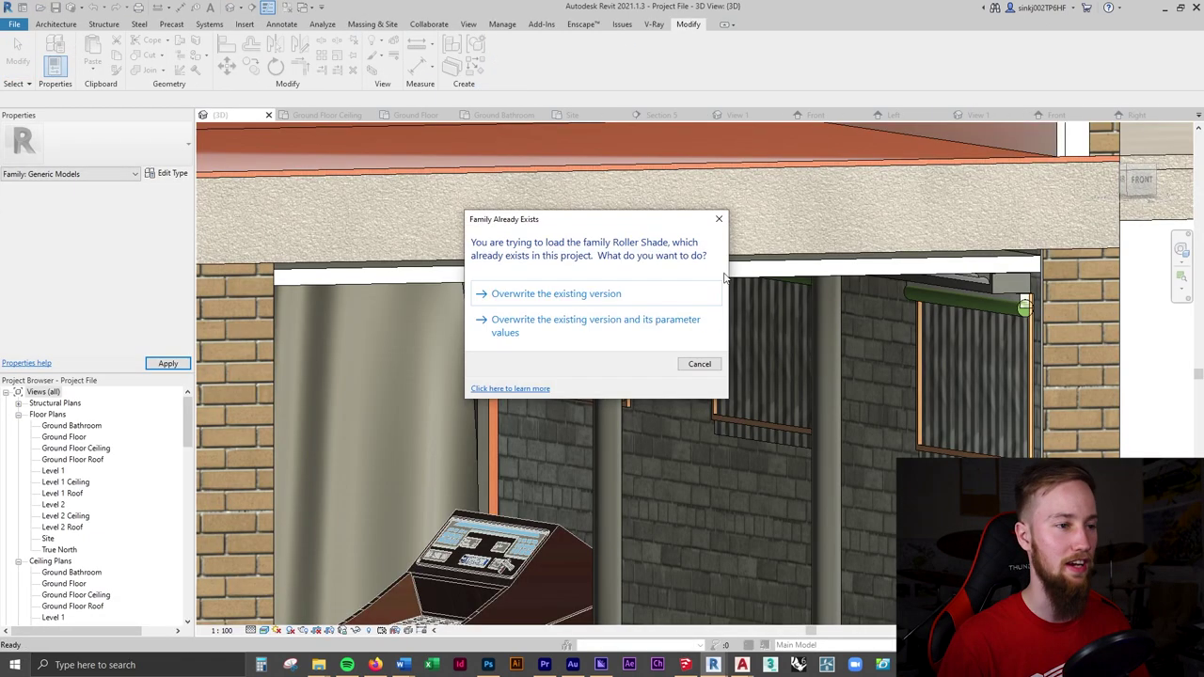
left_click(594, 294)
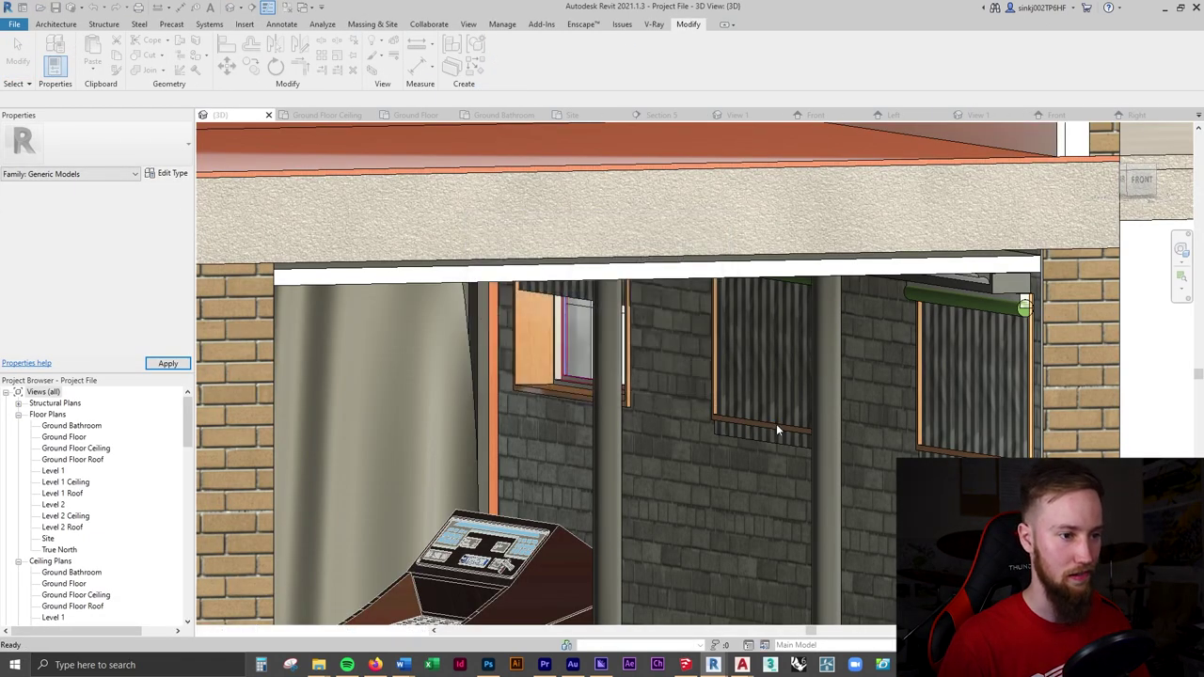
middle_click_drag(819, 426, 769, 411, "shift")
- Switch back to the Enscape window and look around the lounge to review the reloaded roller shades
mouse_move(717, 670)
left_click(770, 630)
left_click_drag(760, 518, 725, 522)
left_click_drag(612, 519, 588, 520)
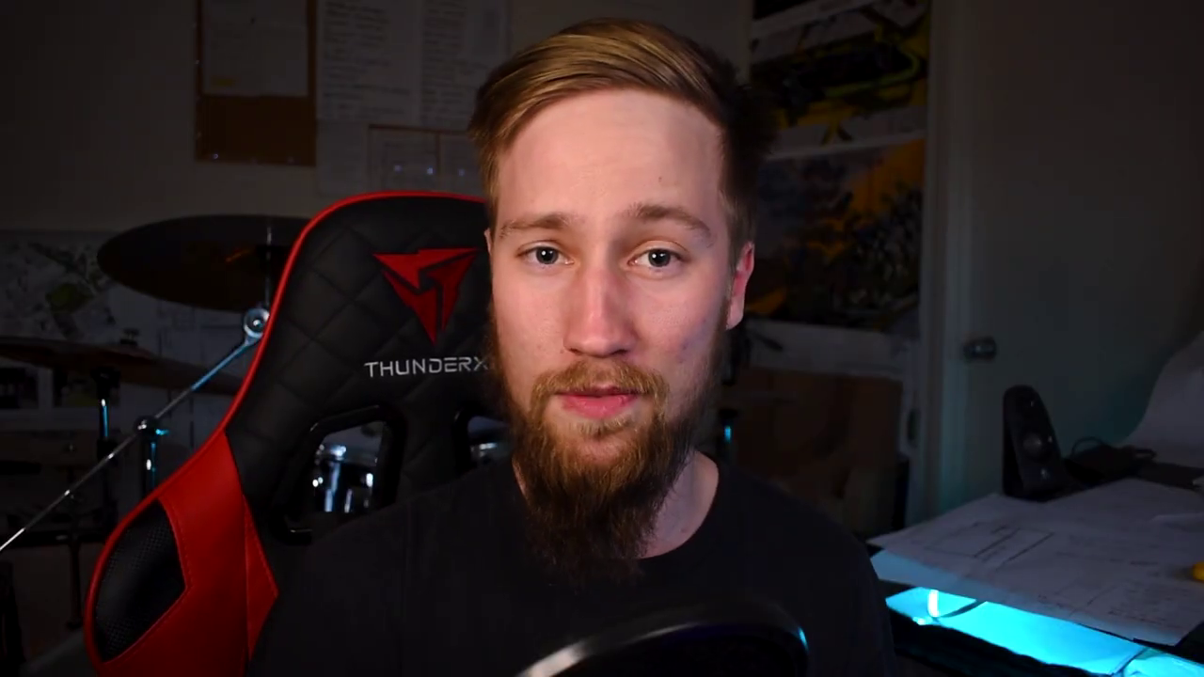